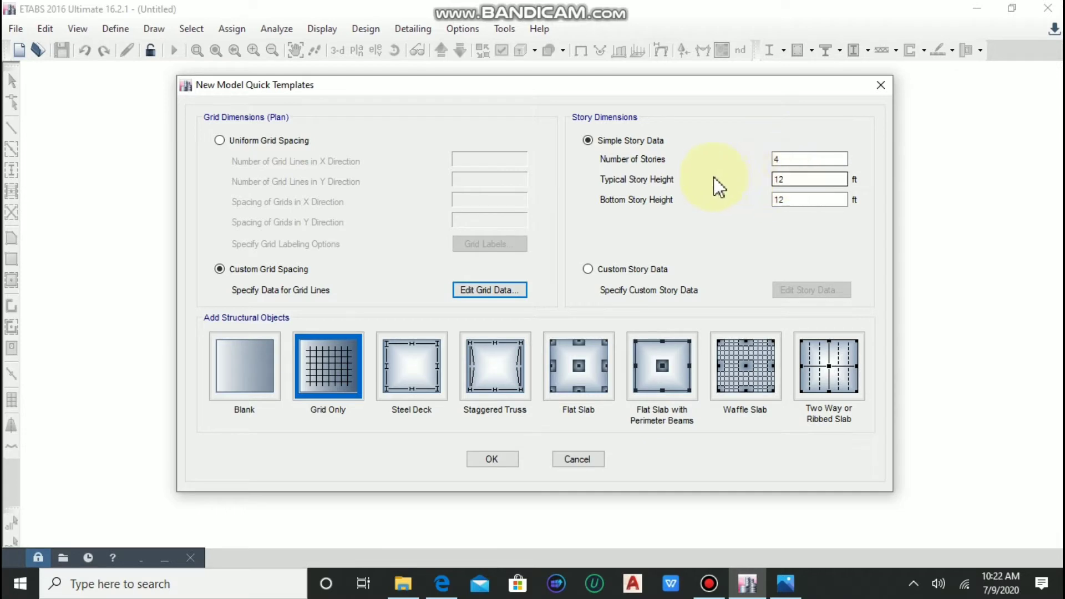
- Set the bottom story height to 9 ft and create the grid-only model from the template
{"action": "left_click", "coordinate": [796, 180]}
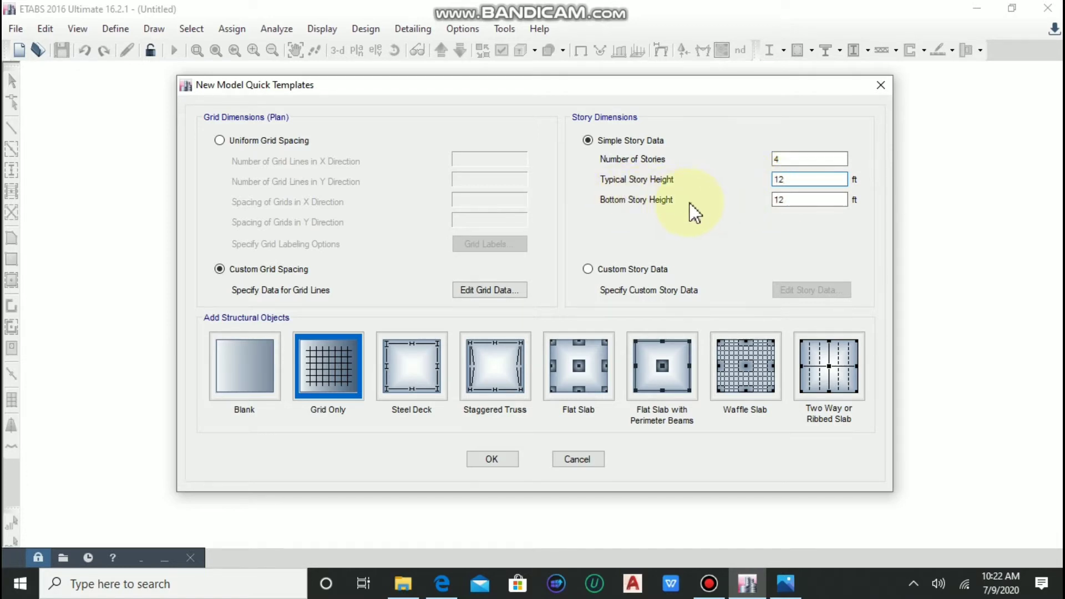
{"action": "left_click", "coordinate": [792, 199]}
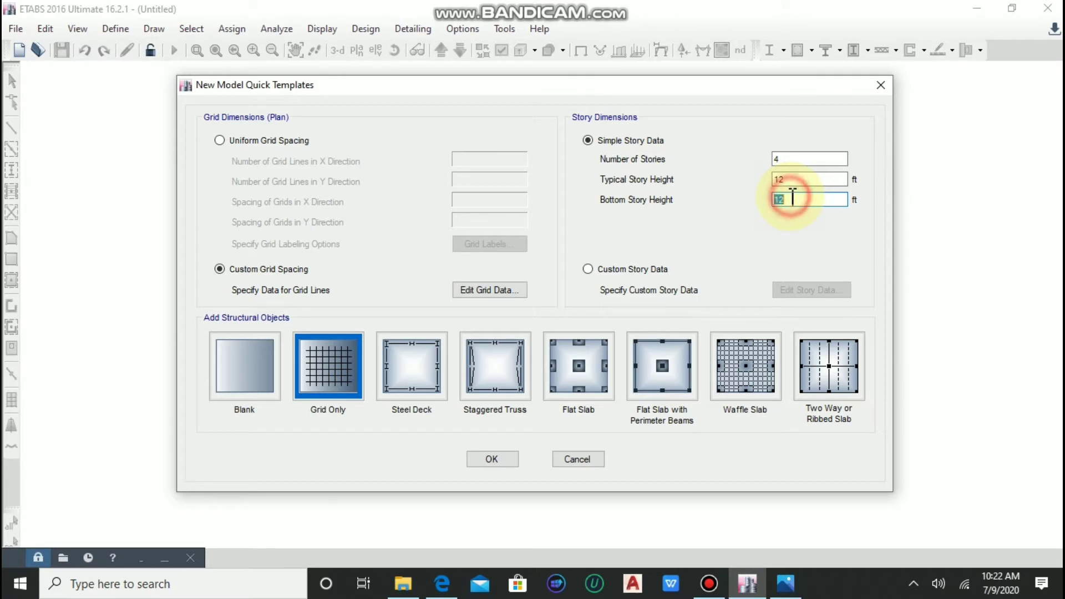
{"action": "double_click", "coordinate": [790, 199]}
{"action": "type", "text": "9"}
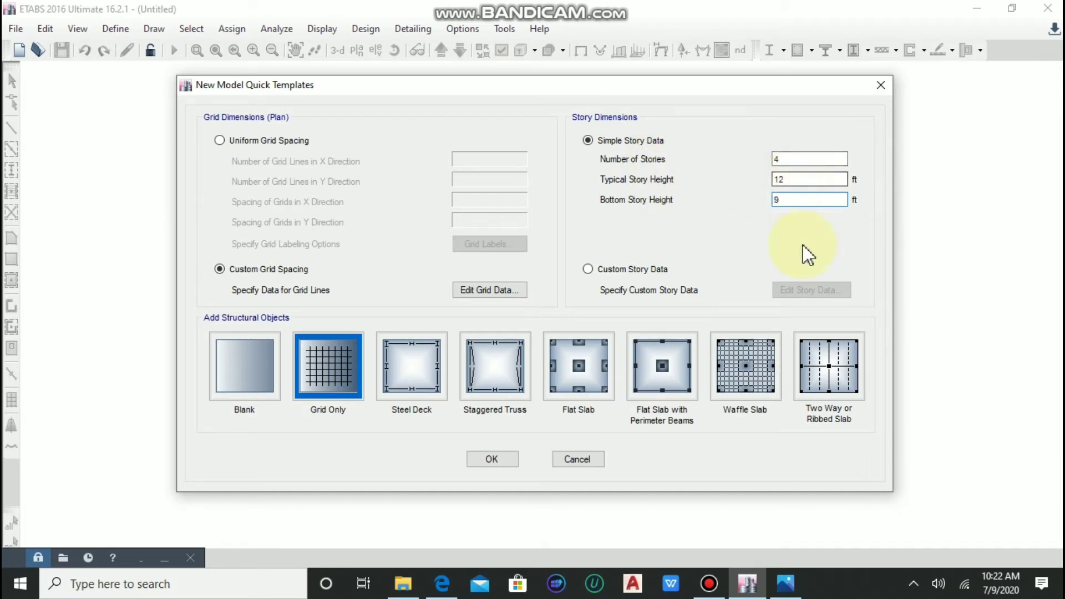
{"action": "left_click", "coordinate": [491, 460]}
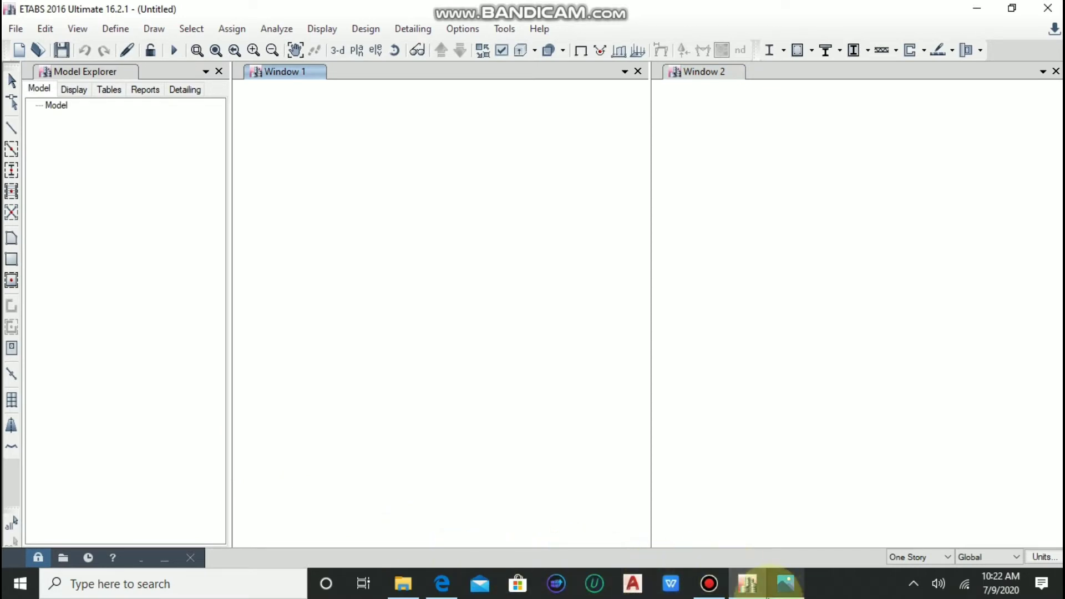
- Switch to Photos to read the handwritten modeling, define and assign workflow notes, and return to ETABS
{"action": "left_click", "coordinate": [785, 583]}
{"action": "key", "text": "Right"}
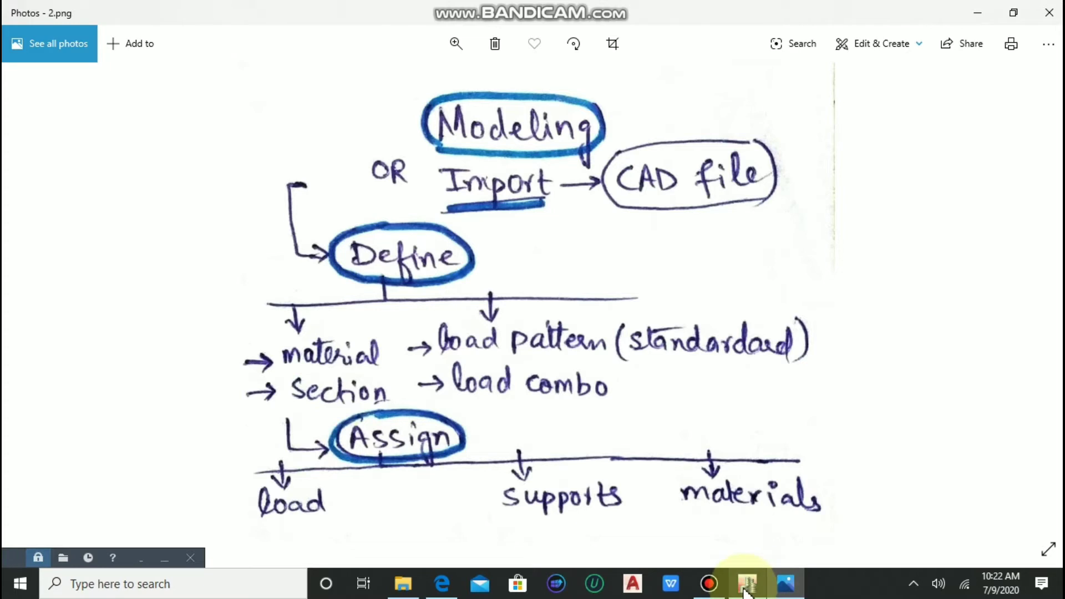
{"action": "mouse_move", "coordinate": [747, 583]}
{"action": "left_click", "coordinate": [717, 521]}
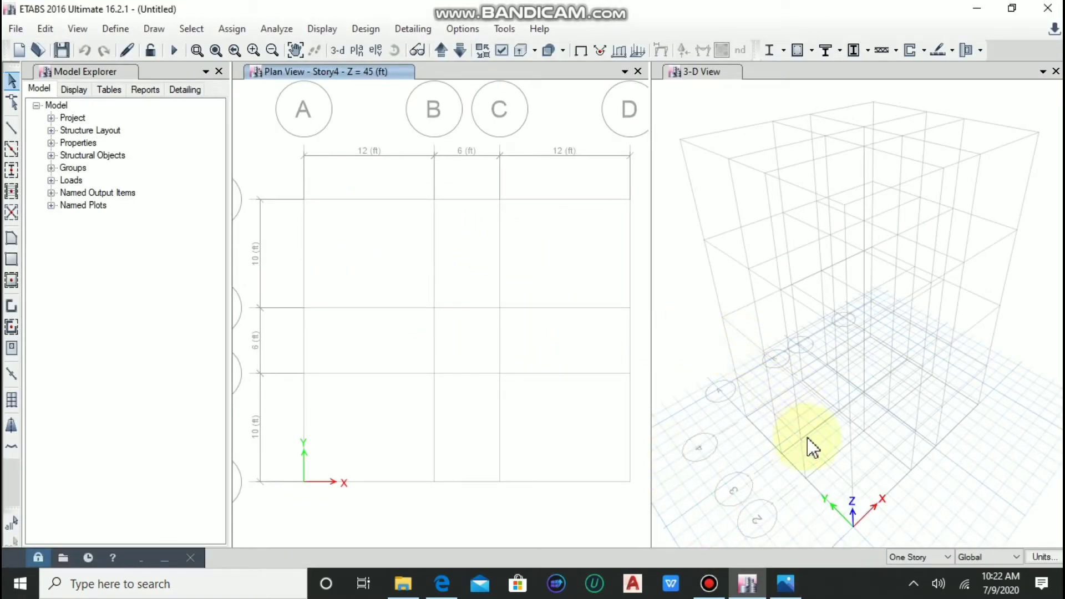
{"action": "scroll", "coordinate": [879, 428], "scroll_direction": "down", "scroll_amount": 4}
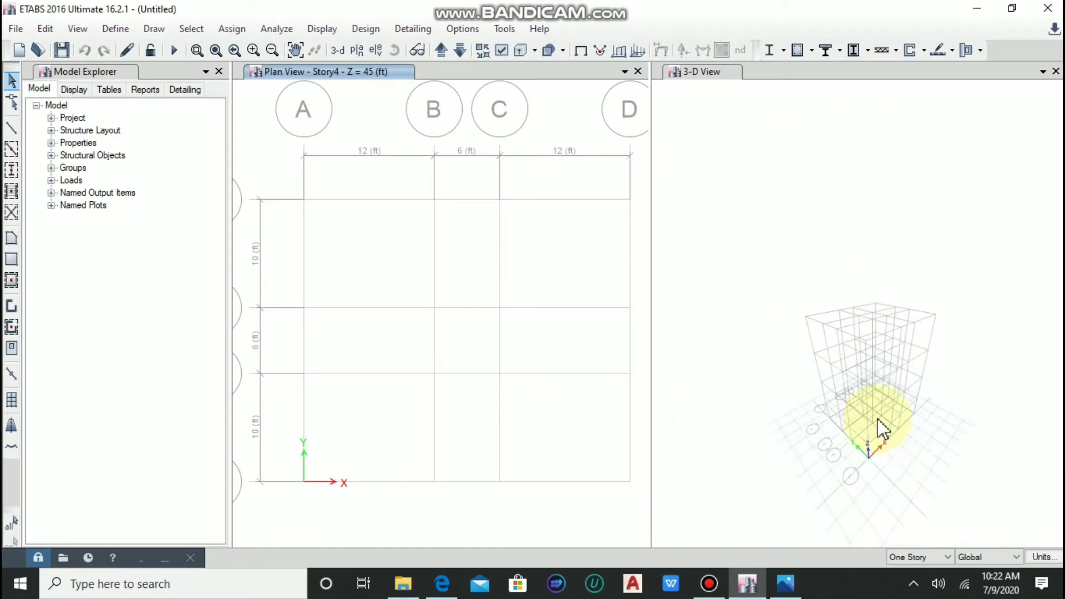
{"action": "scroll", "coordinate": [881, 459], "scroll_direction": "up", "scroll_amount": 5}
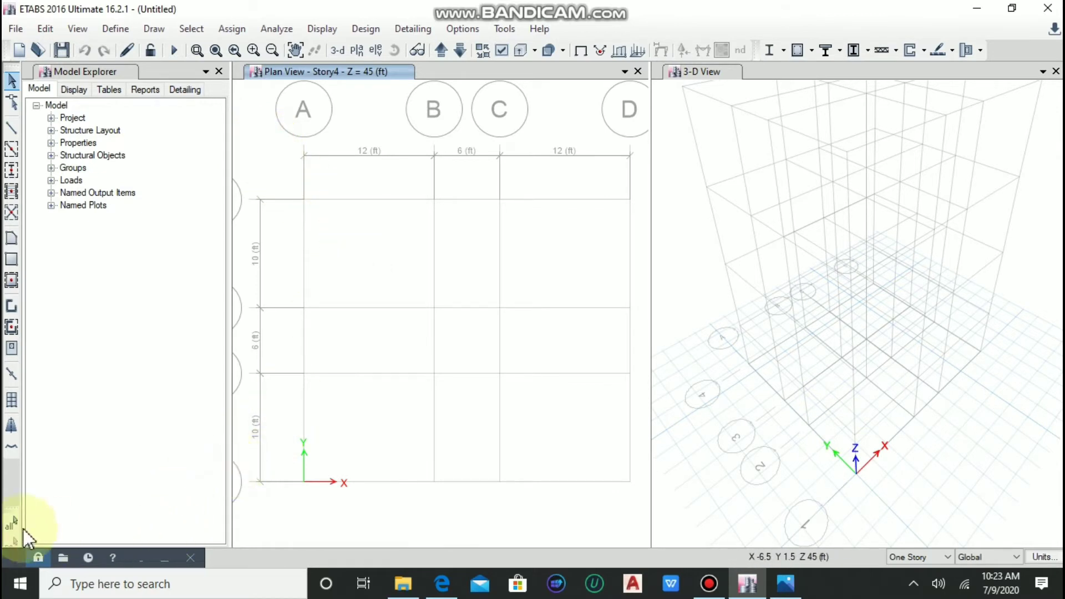
{"action": "left_click_drag", "start_coordinate": [14, 557], "coordinate": [522, 583]}
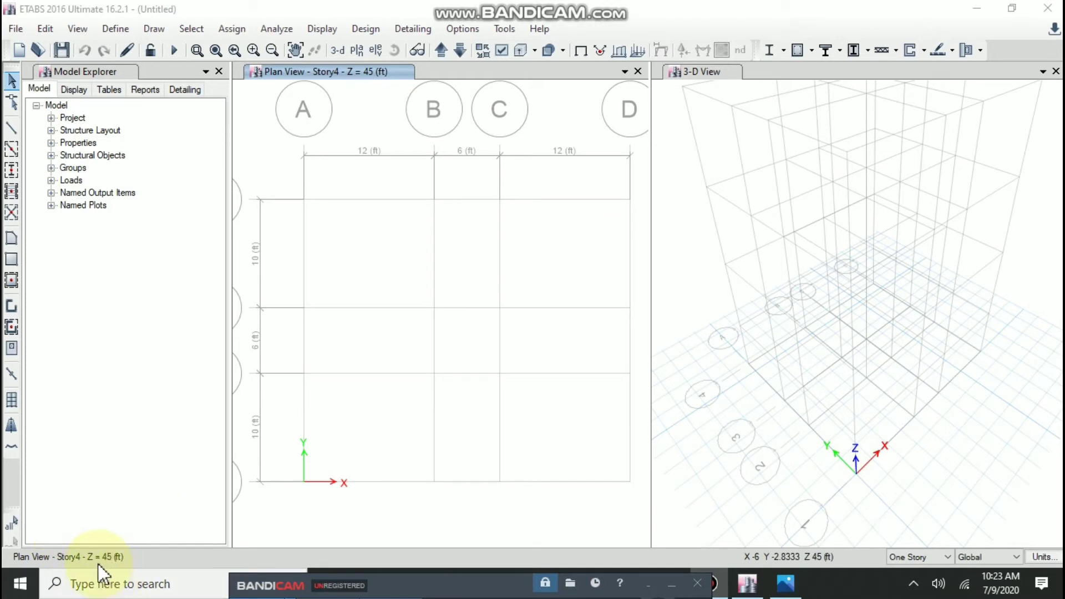
- Browse the plan view down through the stories to Base and set it to Story1 (Z = 9 ft)
{"action": "left_click", "coordinate": [294, 505]}
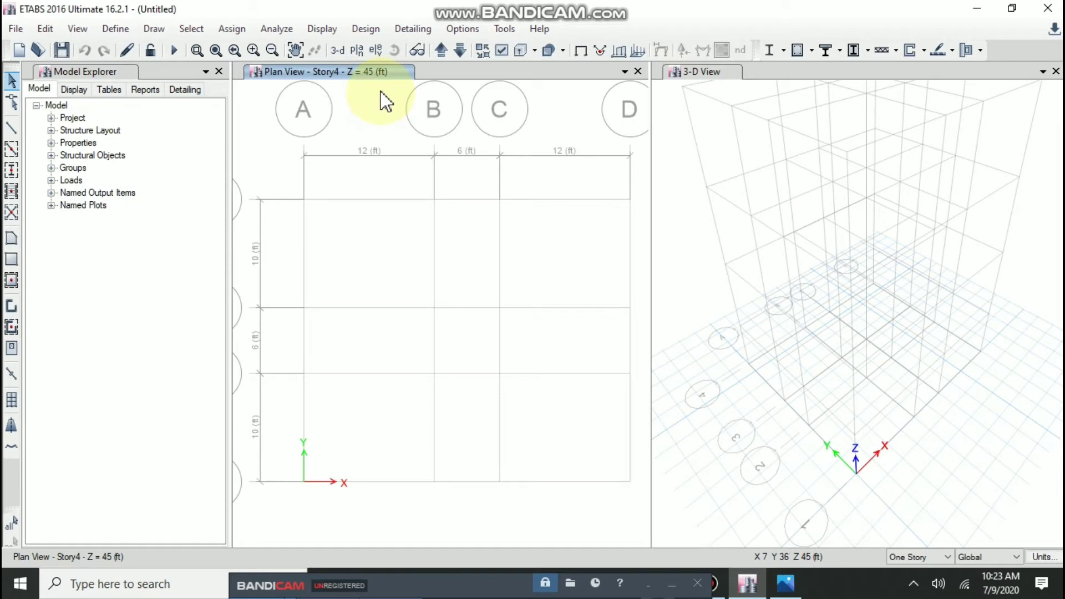
{"action": "left_click", "coordinate": [457, 52]}
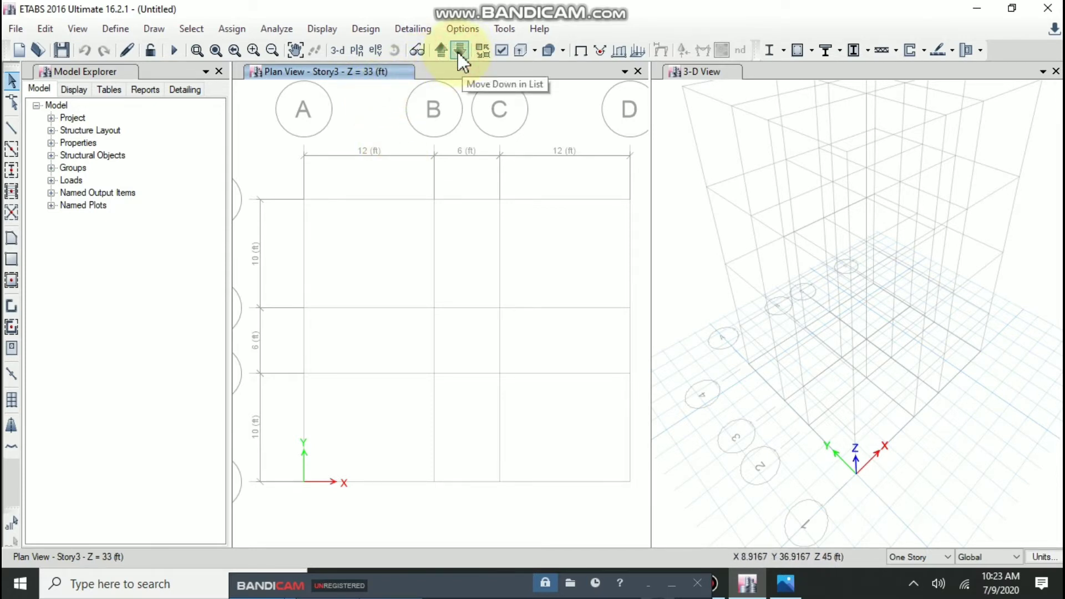
{"action": "left_click", "coordinate": [455, 51]}
{"action": "left_click", "coordinate": [455, 51]}
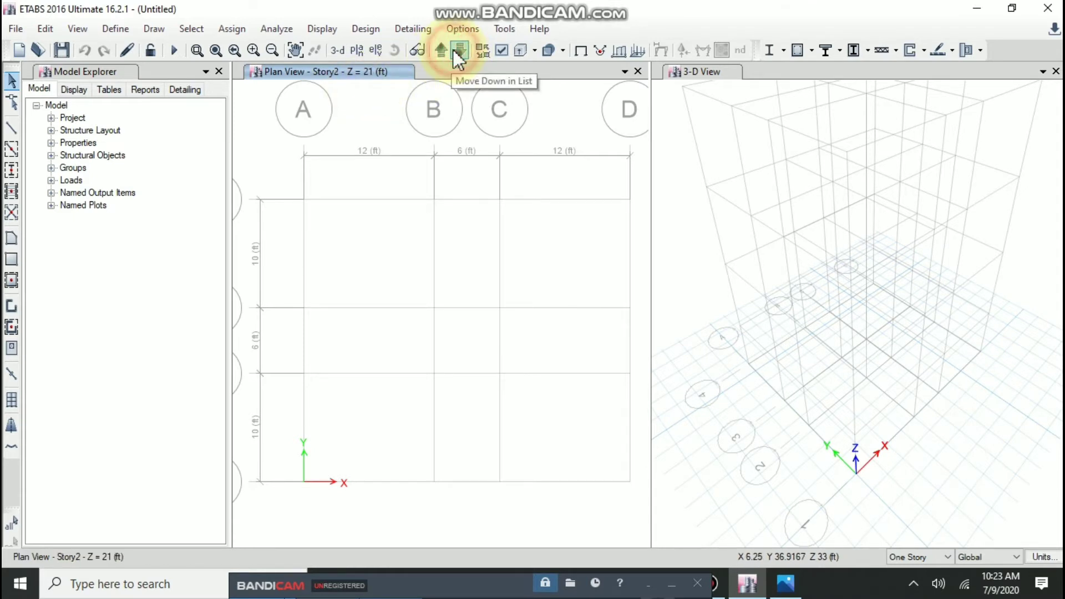
{"action": "left_click", "coordinate": [455, 51]}
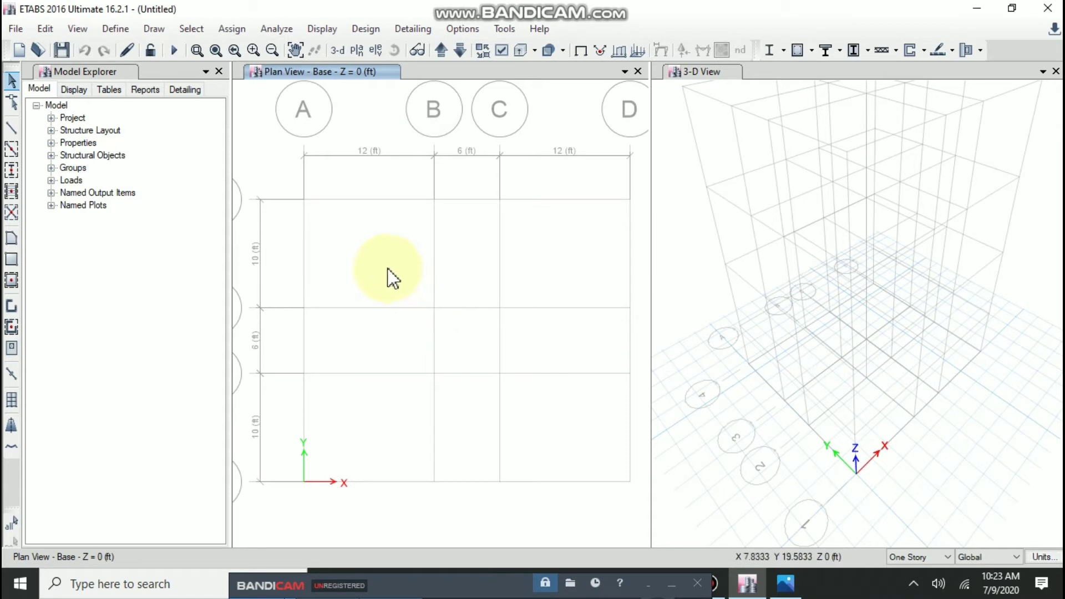
{"action": "left_click", "coordinate": [442, 50]}
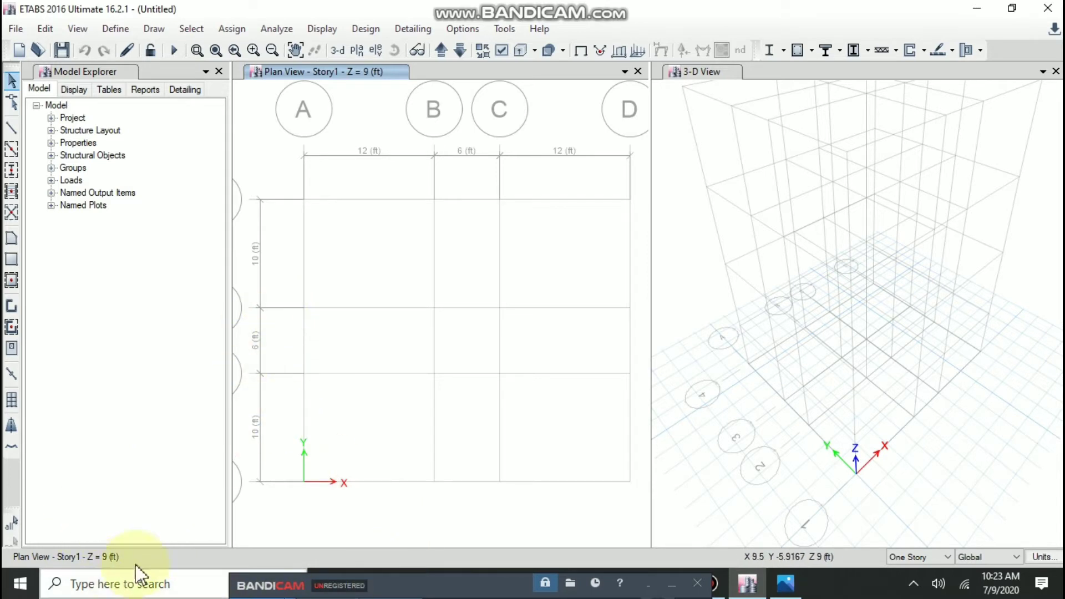
{"action": "left_click", "coordinate": [409, 587]}
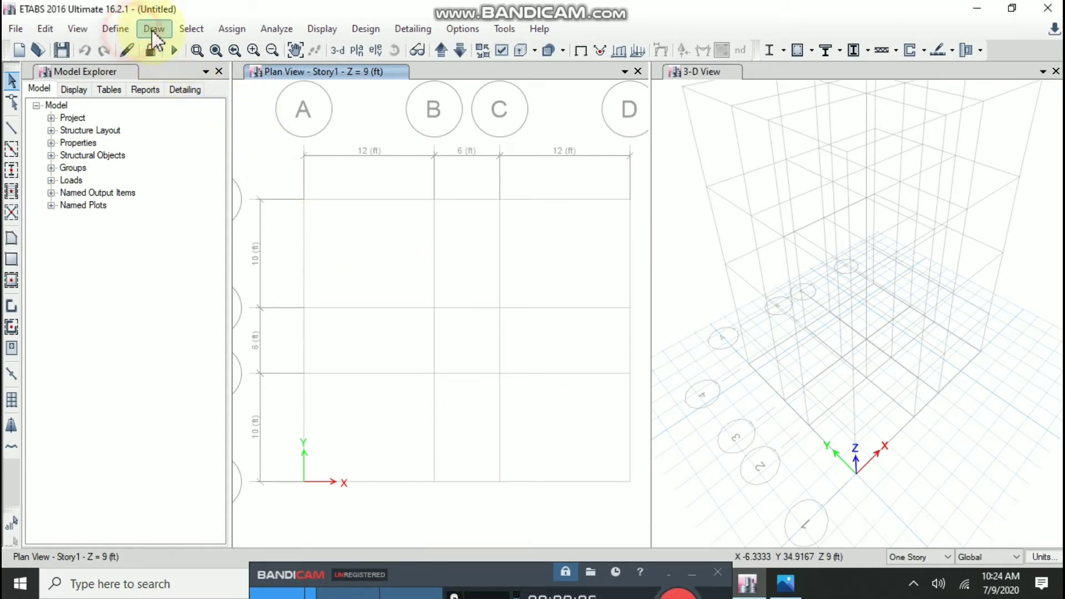
- Start a new material in the material definitions and set its material type to Concrete
{"action": "left_click", "coordinate": [117, 29]}
{"action": "left_click", "coordinate": [143, 49]}
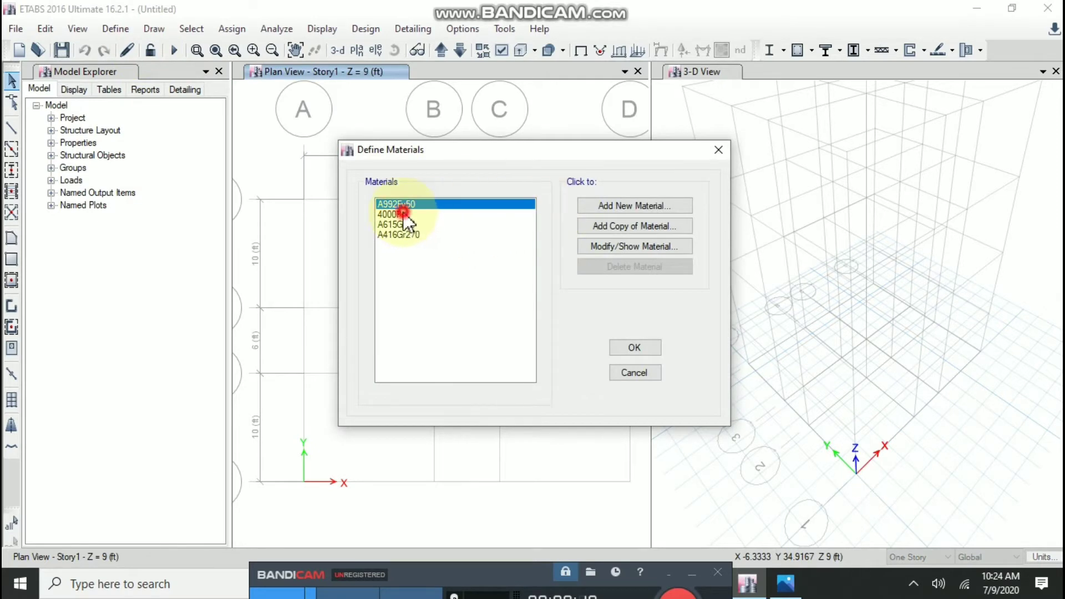
{"action": "left_click", "coordinate": [401, 214]}
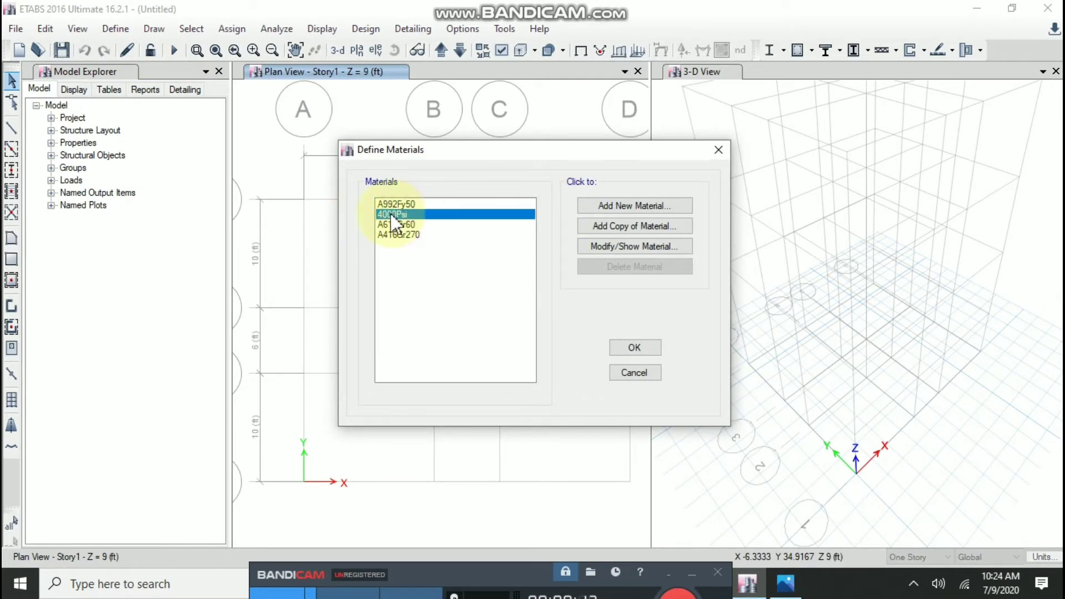
{"action": "left_click", "coordinate": [417, 204]}
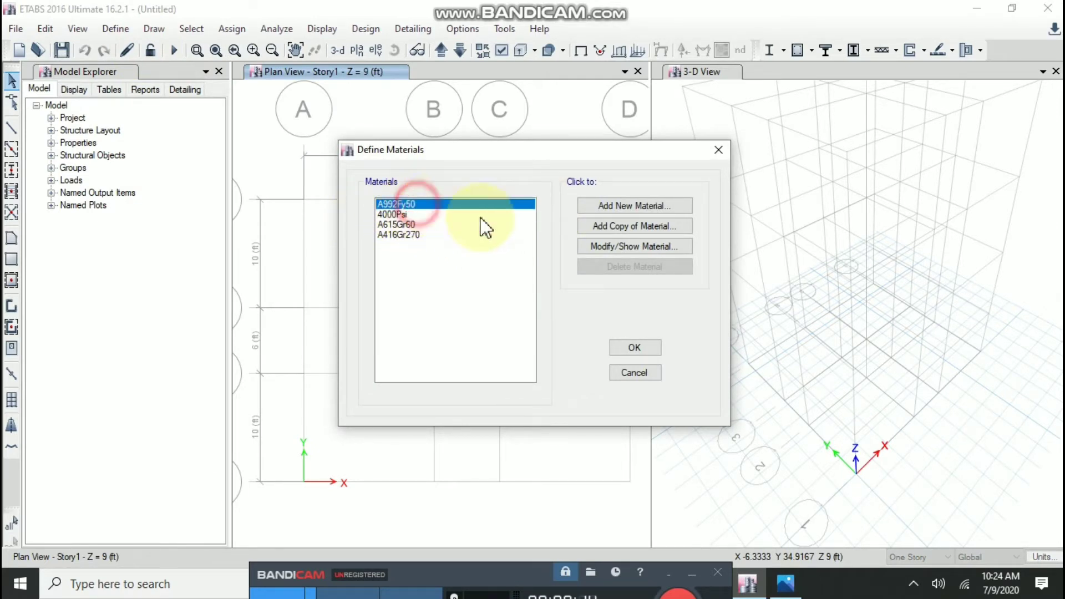
{"action": "left_click", "coordinate": [633, 208]}
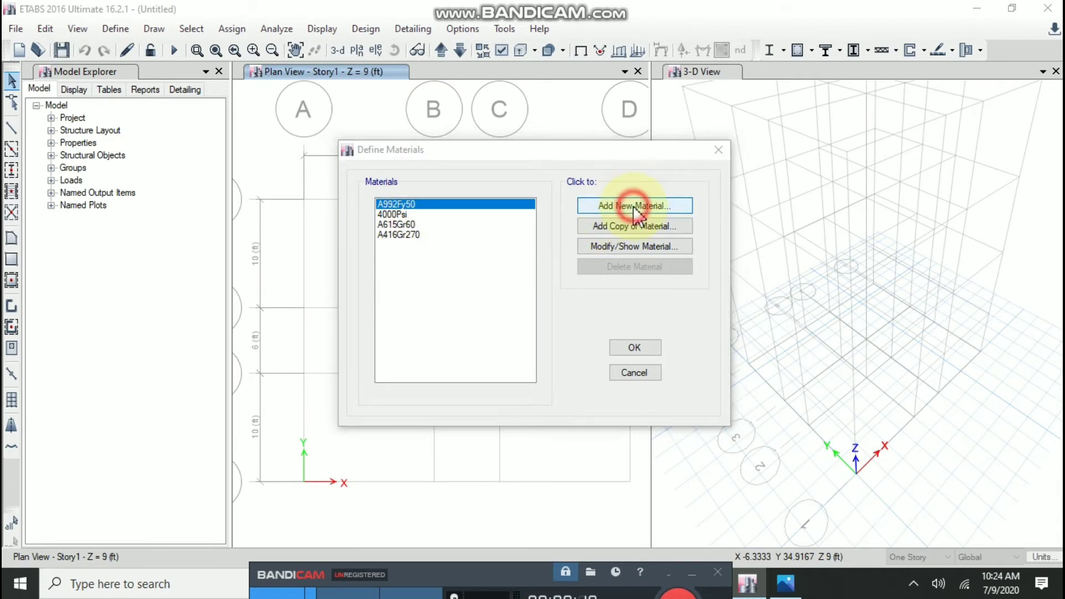
{"action": "left_click", "coordinate": [531, 244]}
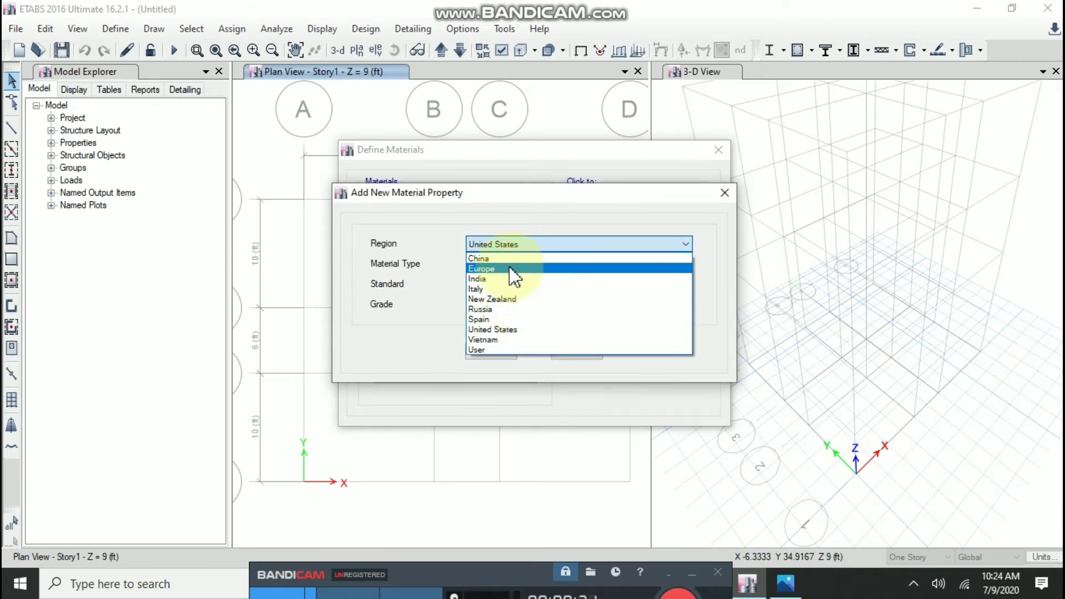
{"action": "left_click", "coordinate": [519, 575]}
{"action": "left_click", "coordinate": [534, 576]}
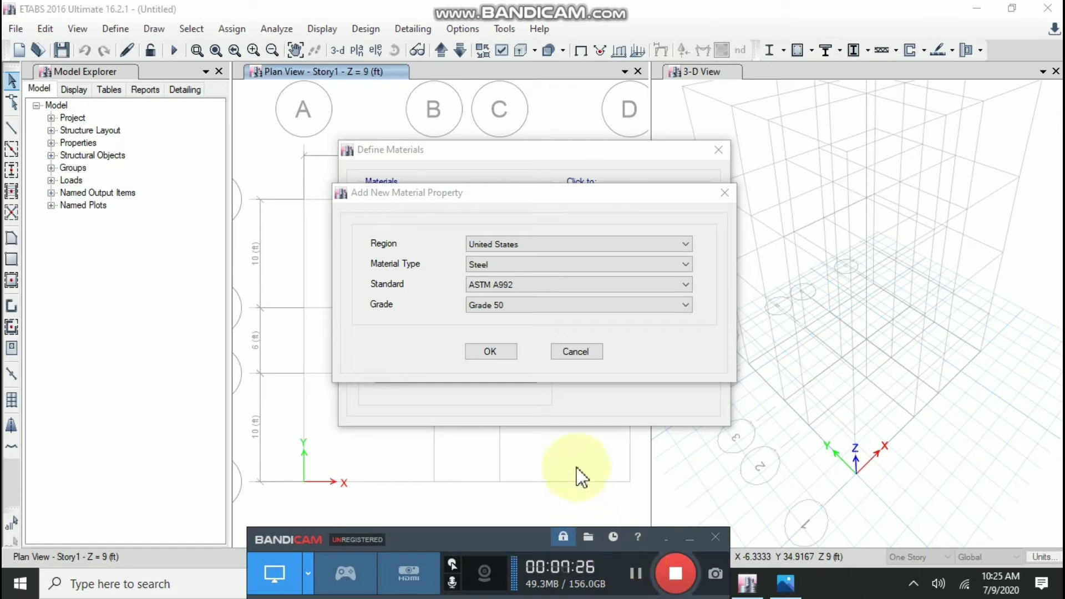
{"action": "left_click", "coordinate": [518, 264]}
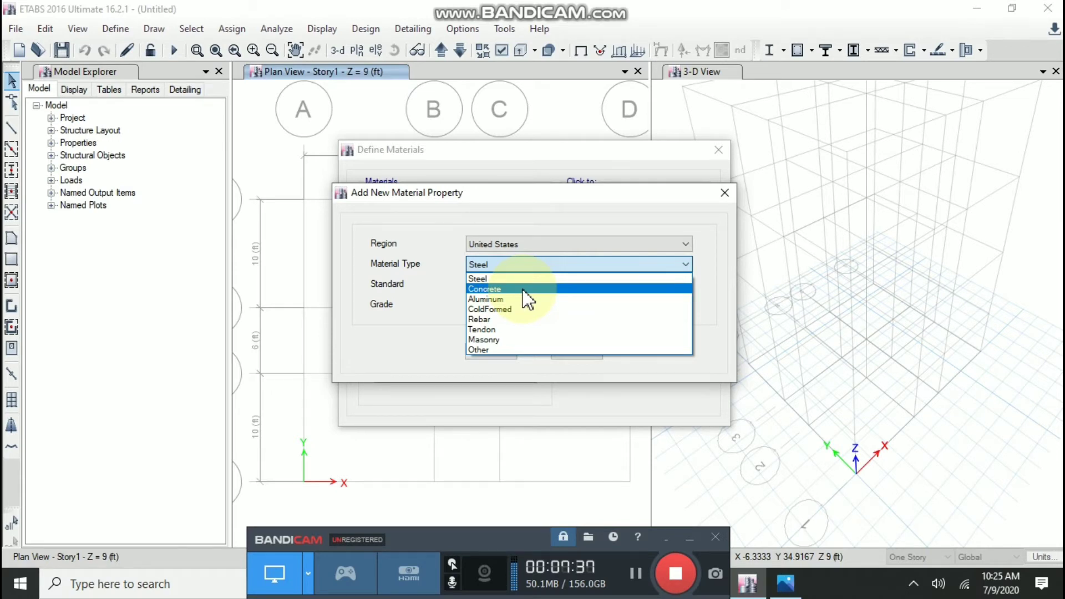
{"action": "left_click", "coordinate": [493, 289]}
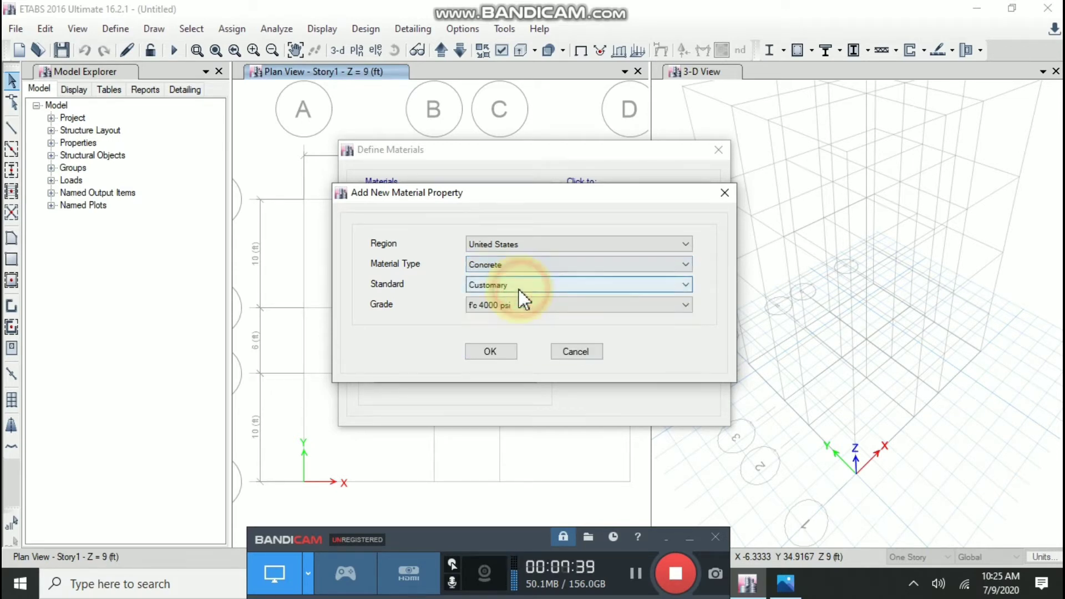
- Choose the Customary standard and grade f'c 5000 psi for the concrete, and add it with its default property data
{"action": "left_click", "coordinate": [519, 283]}
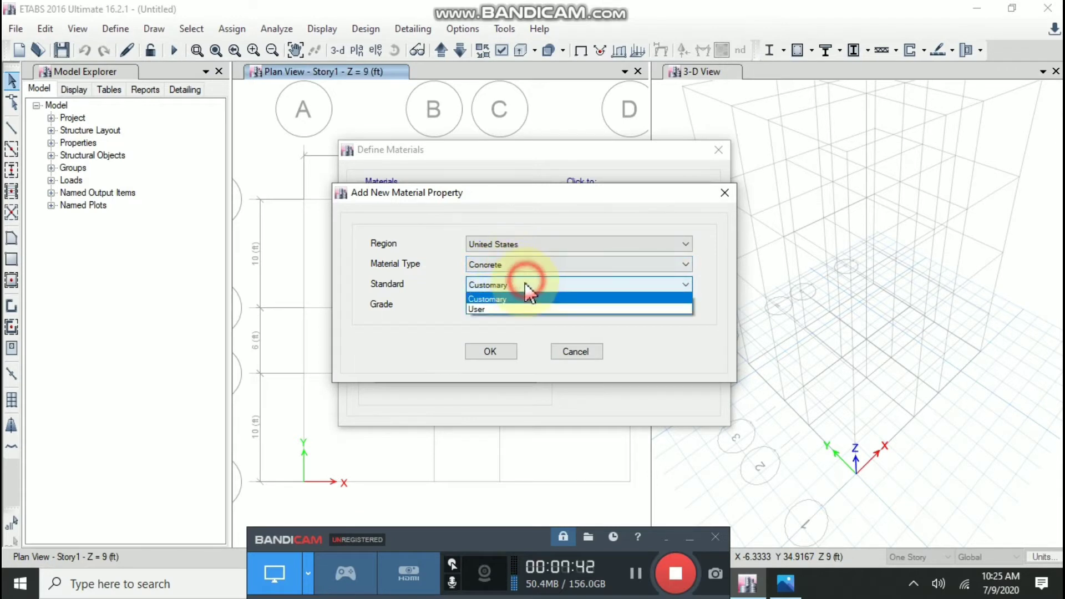
{"action": "left_click", "coordinate": [507, 309]}
{"action": "left_click", "coordinate": [510, 285]}
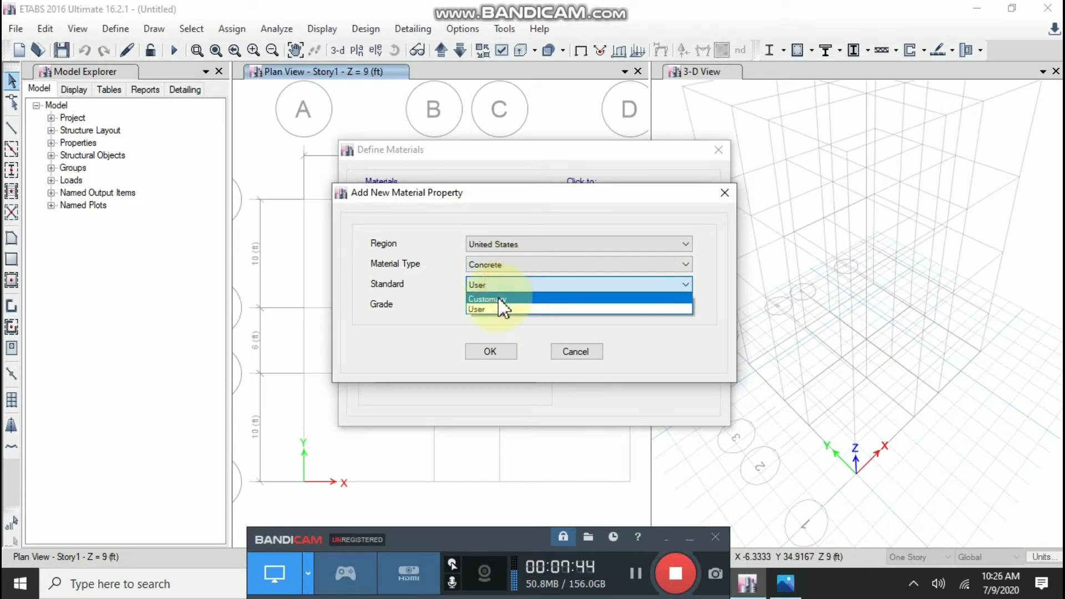
{"action": "left_click", "coordinate": [509, 299]}
{"action": "left_click", "coordinate": [507, 306]}
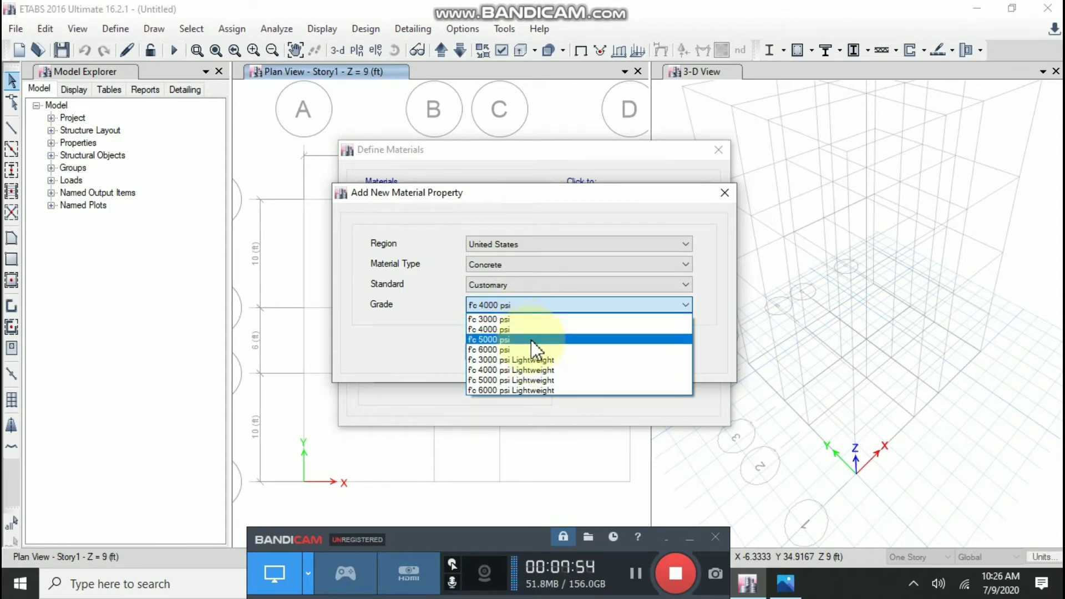
{"action": "left_click", "coordinate": [533, 340]}
{"action": "left_click", "coordinate": [508, 353]}
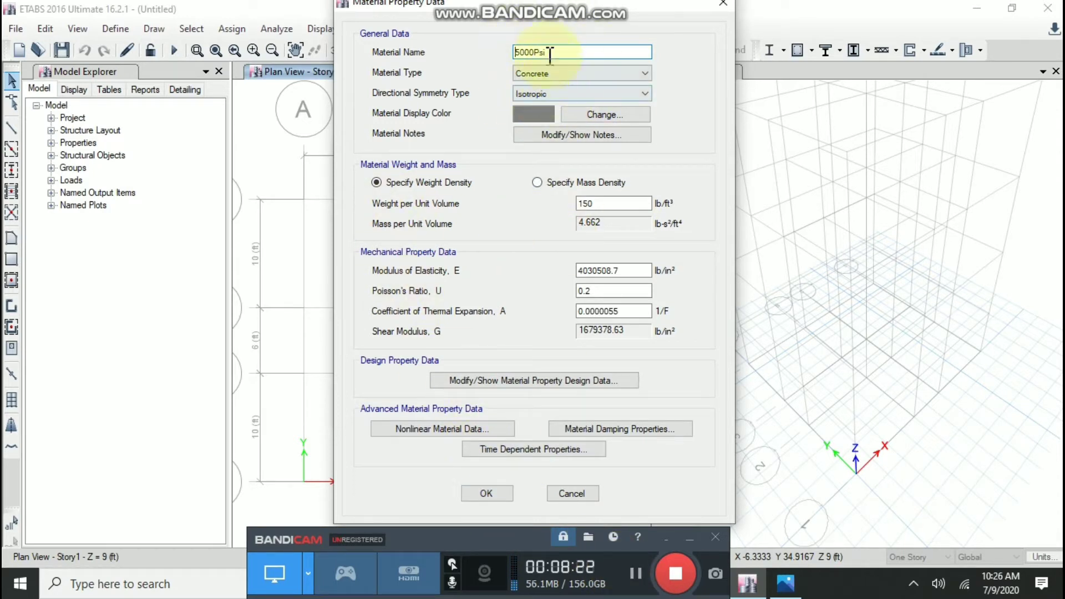
{"action": "left_click", "coordinate": [622, 577]}
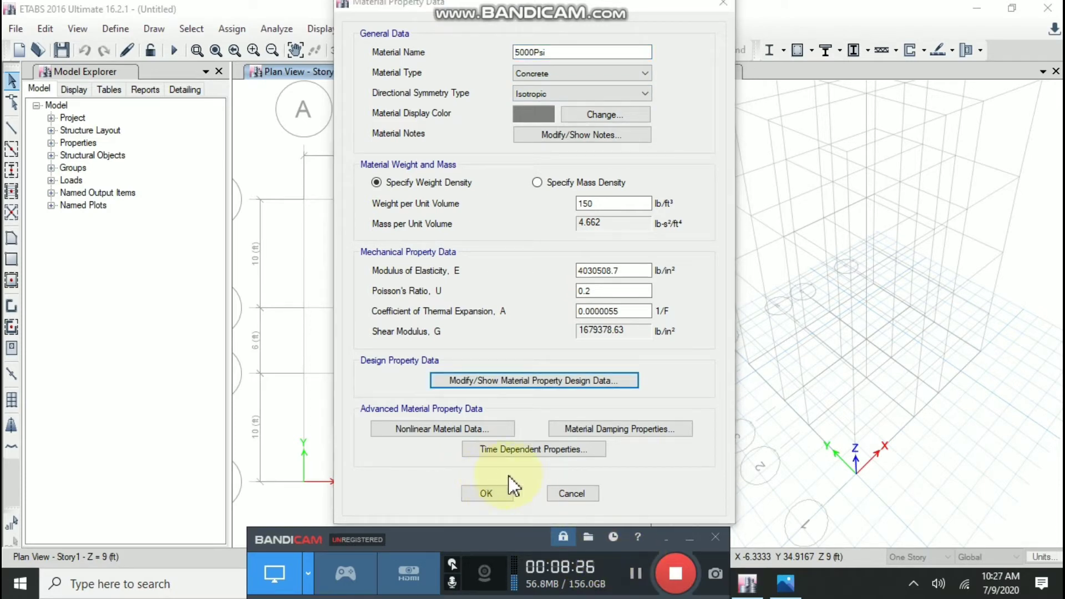
{"action": "left_click", "coordinate": [508, 495]}
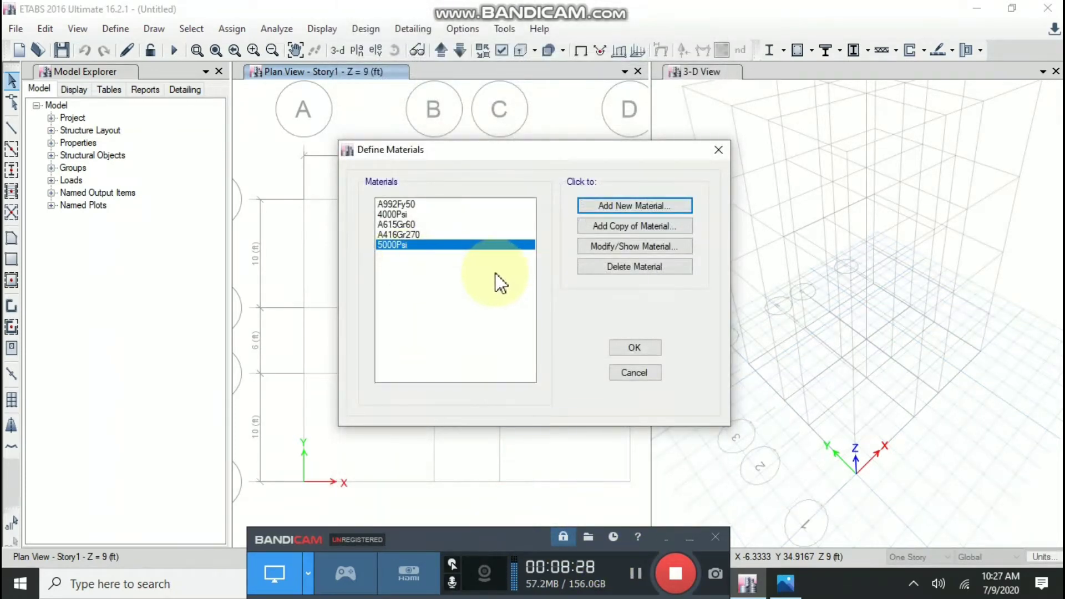
- Start another new material for the United States region and set it to Rebar with the ASTM A615 standard
{"action": "left_click", "coordinate": [619, 205]}
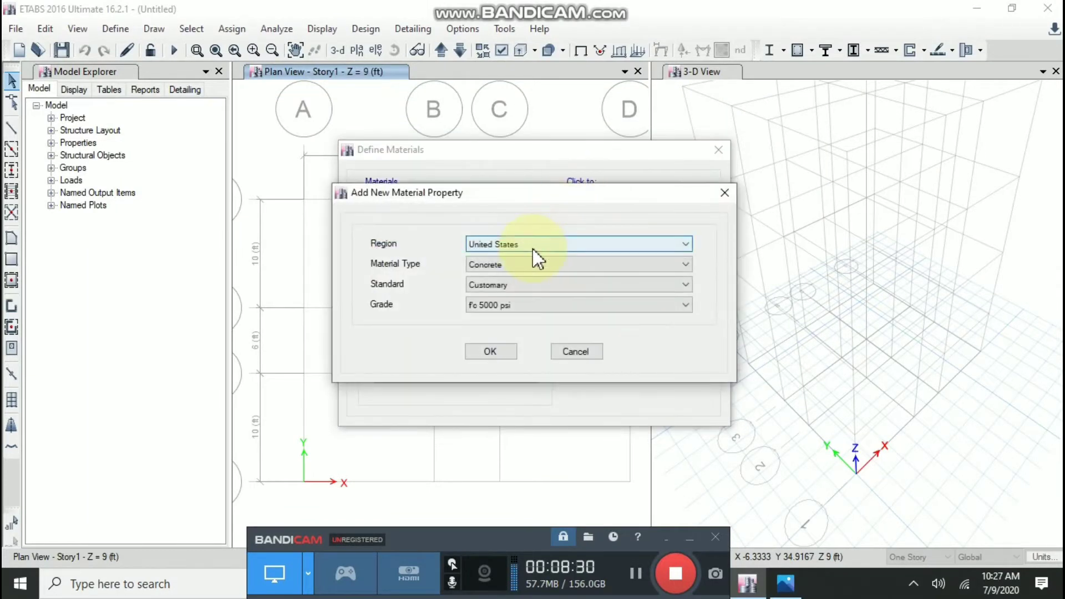
{"action": "left_click", "coordinate": [541, 265]}
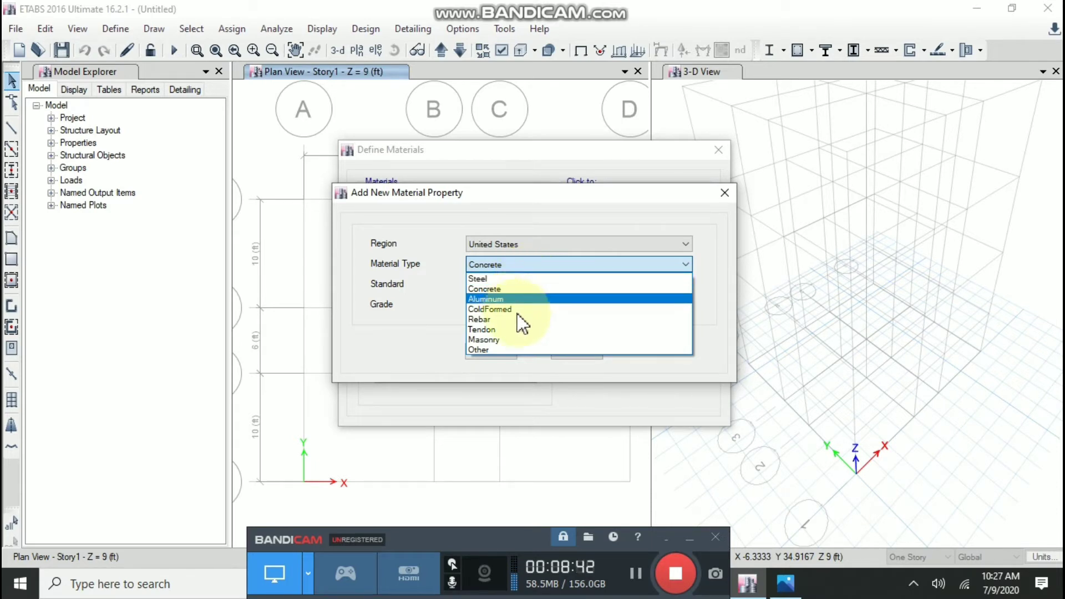
{"action": "left_click", "coordinate": [489, 320]}
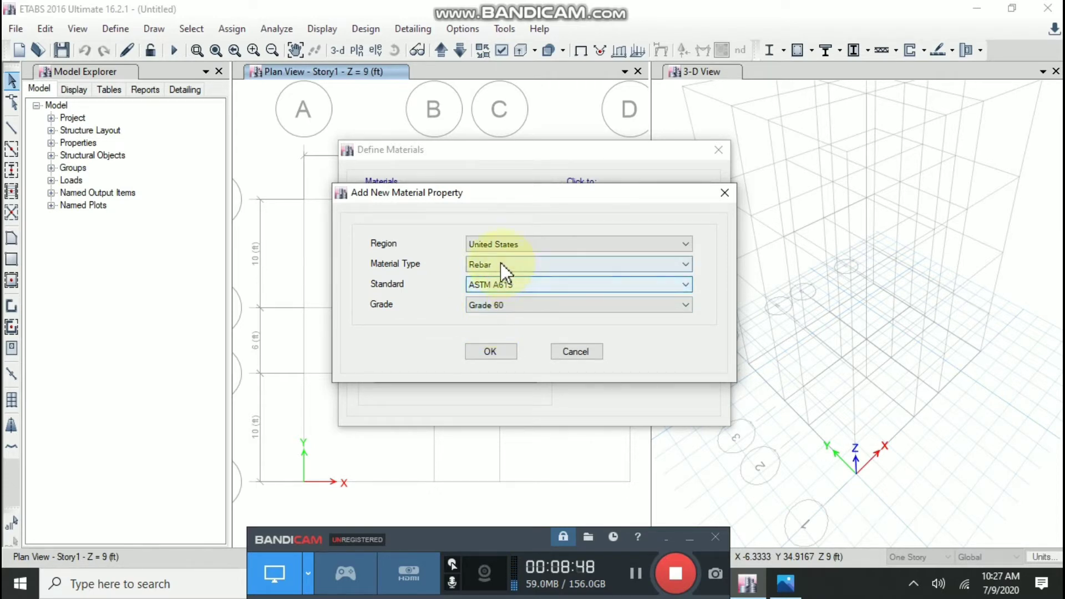
{"action": "left_click", "coordinate": [541, 285]}
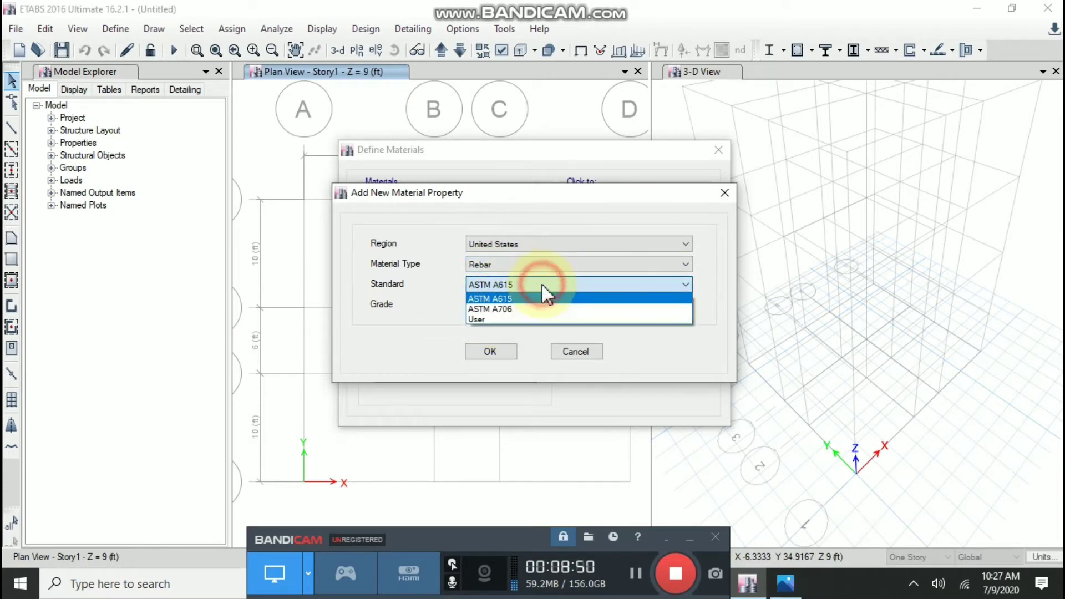
{"action": "left_click", "coordinate": [524, 298]}
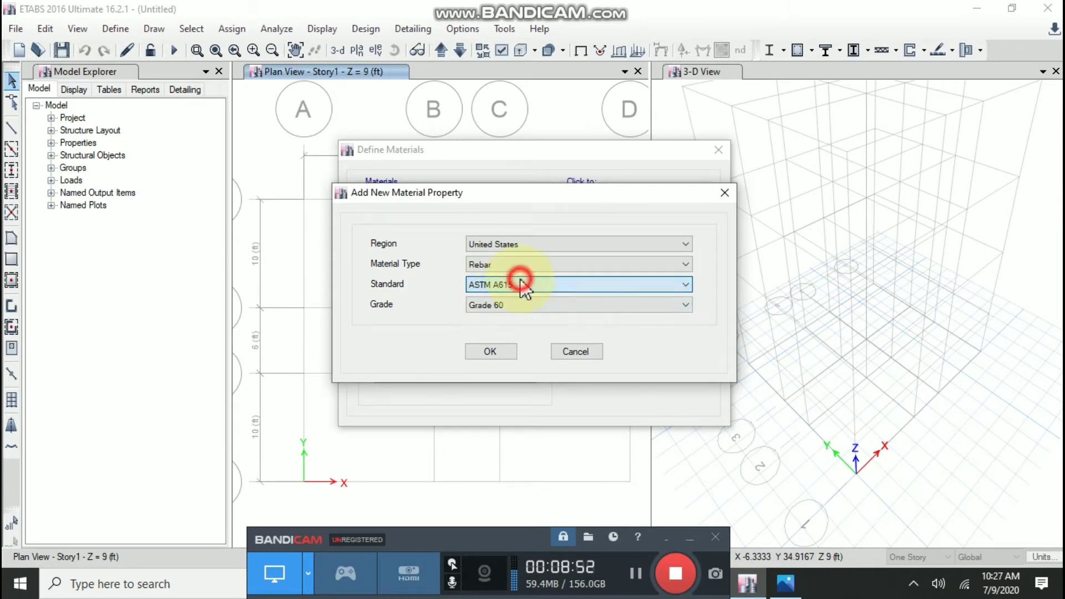
- Change the new material's region to India and set its type to Rebar with the Indian standard
{"action": "left_click", "coordinate": [525, 247]}
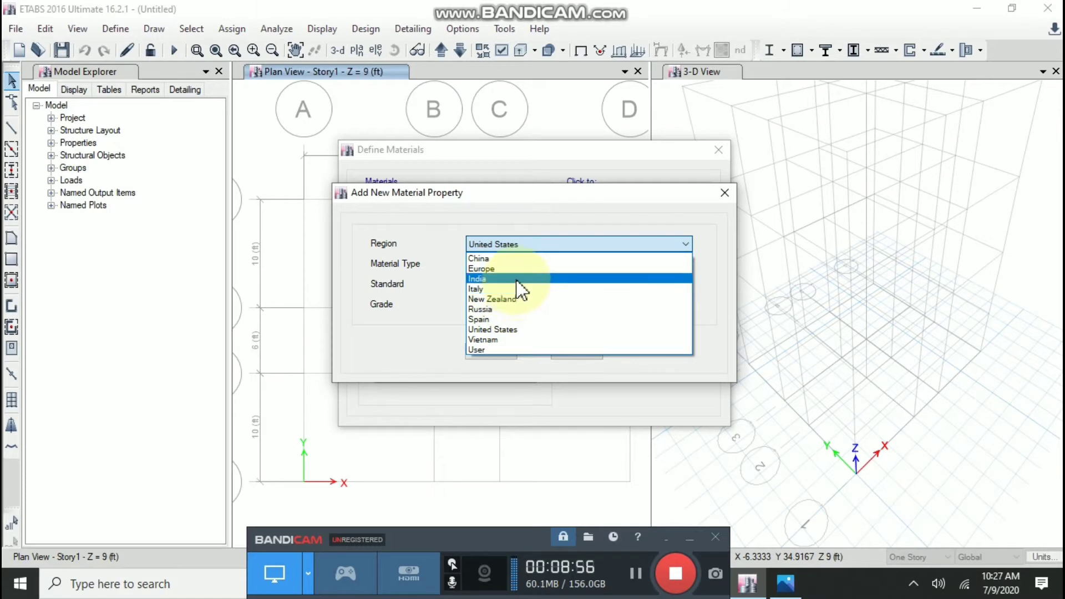
{"action": "left_click", "coordinate": [516, 279]}
{"action": "left_click", "coordinate": [515, 285]}
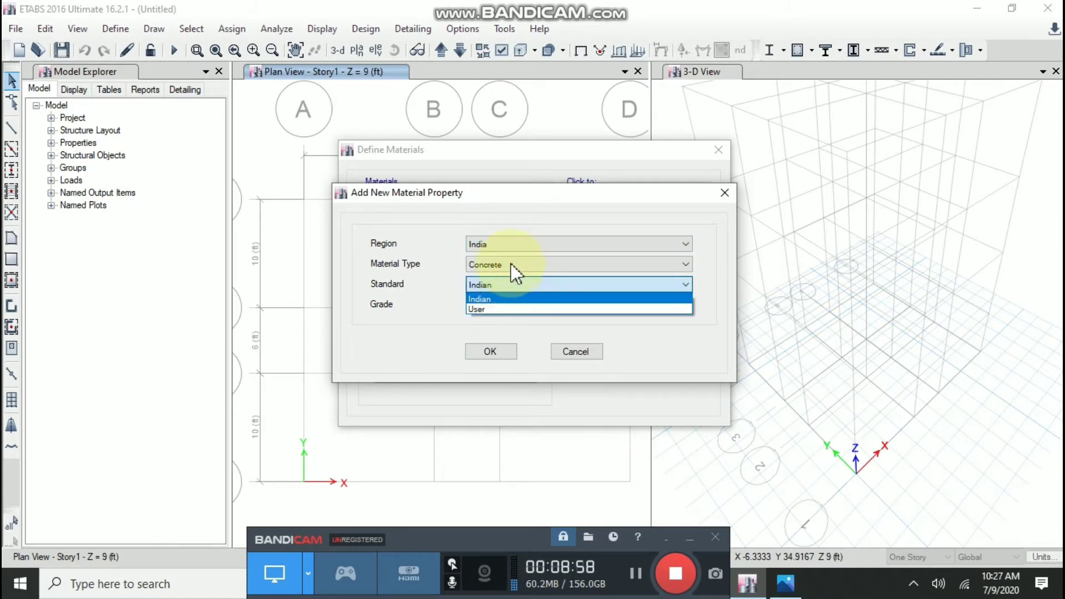
{"action": "left_click", "coordinate": [511, 265]}
{"action": "left_click", "coordinate": [500, 319]}
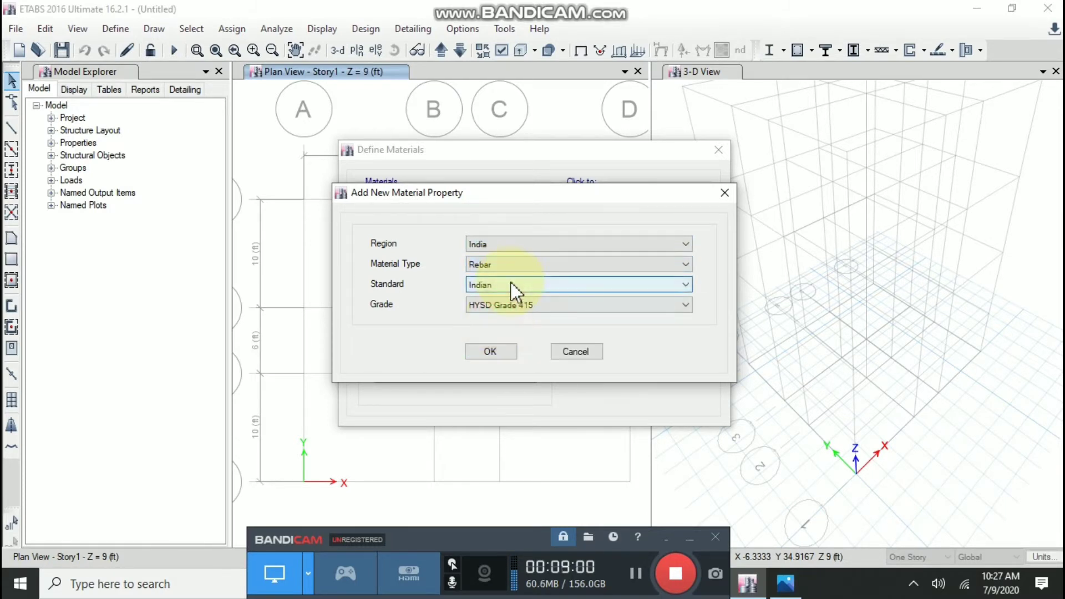
{"action": "left_click", "coordinate": [511, 285]}
{"action": "left_click", "coordinate": [508, 299]}
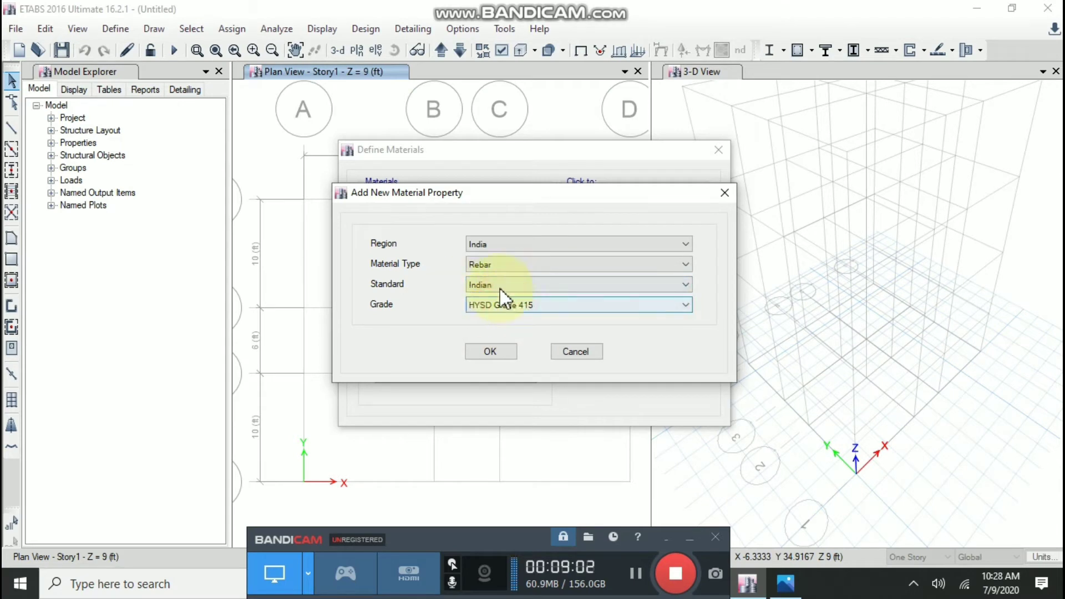
- Choose HYSD Grade 500 for the reinforcement, name the material "rebar" and add it with its default property data
{"action": "left_click", "coordinate": [535, 305]}
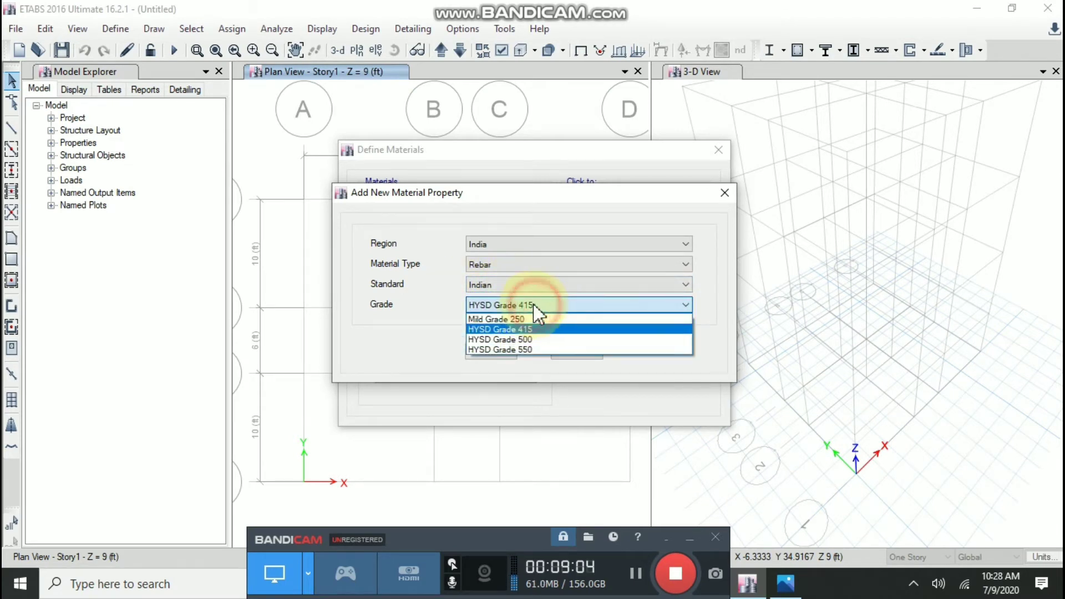
{"action": "left_click", "coordinate": [544, 340]}
{"action": "left_click", "coordinate": [490, 352]}
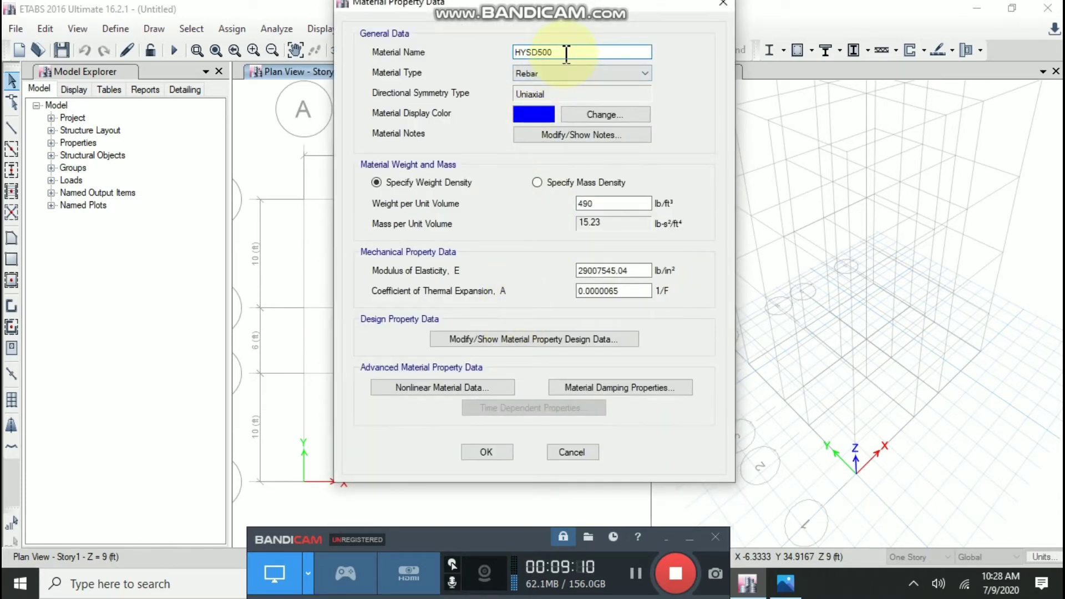
{"action": "left_click_drag", "start_coordinate": [566, 53], "coordinate": [484, 47]}
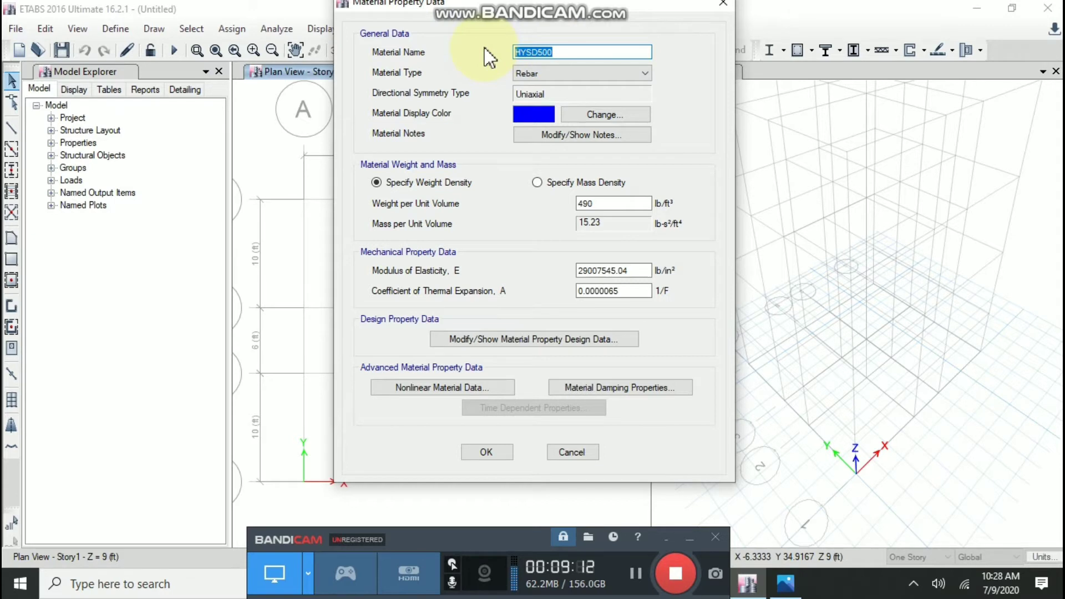
{"action": "type", "text": "rebar"}
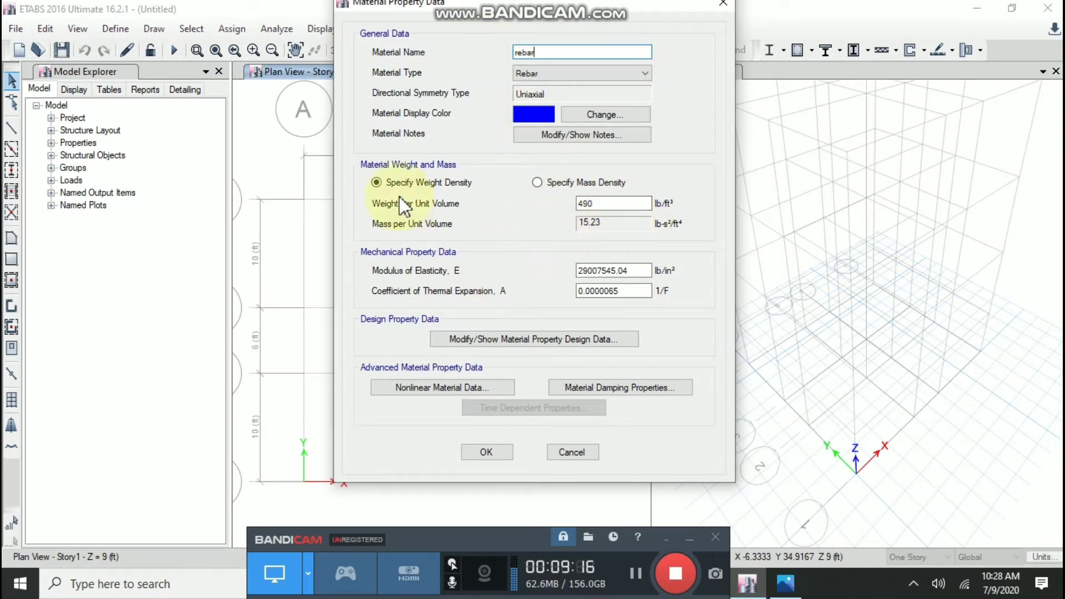
{"action": "left_click", "coordinate": [480, 459]}
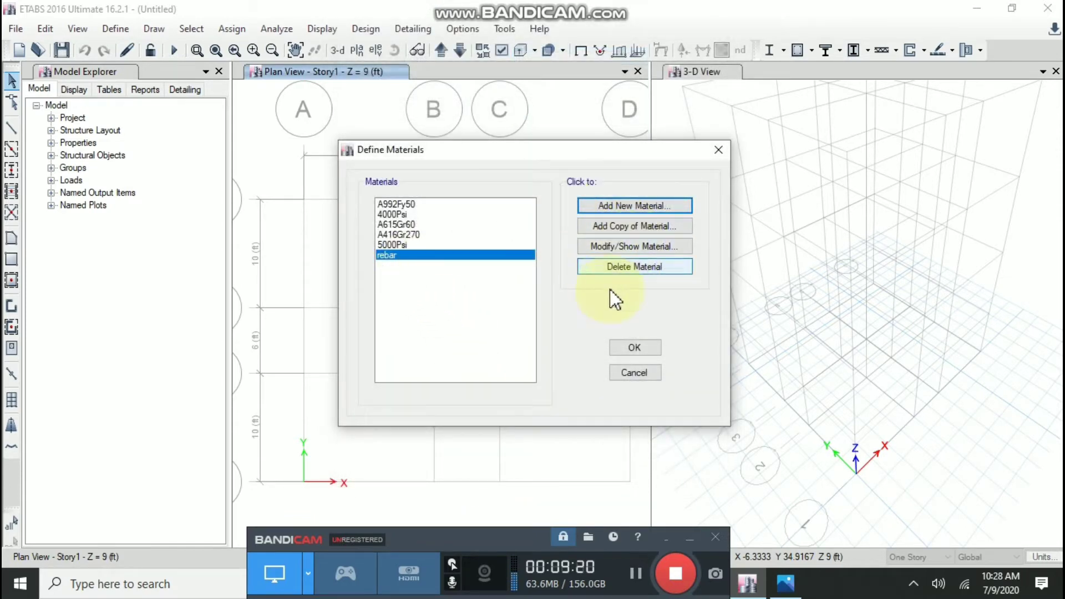
- Review the property data of the rebar material and accept the material definitions
{"action": "left_click", "coordinate": [420, 245]}
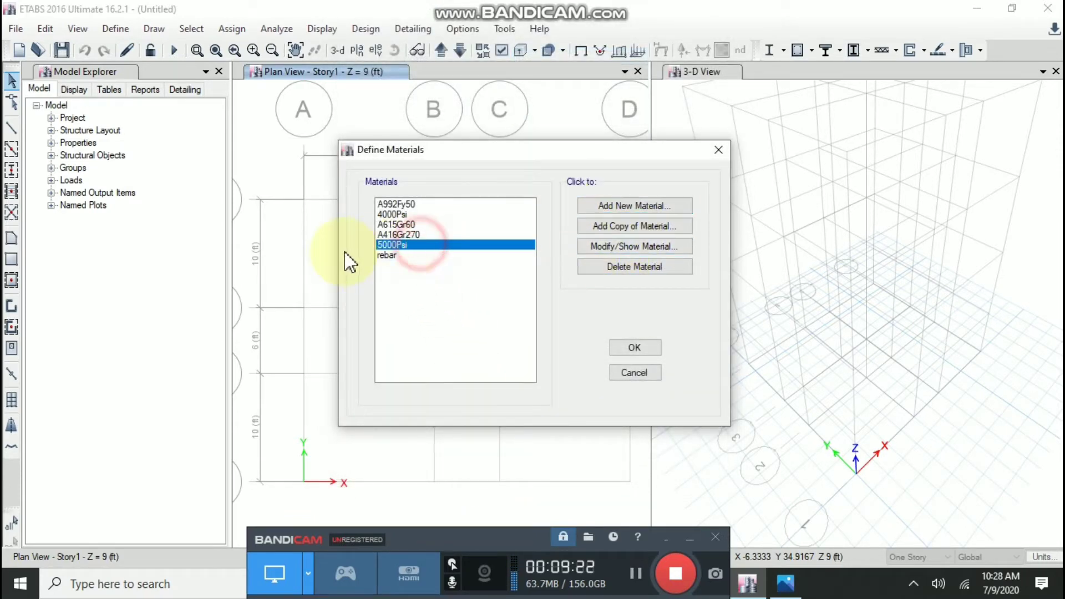
{"action": "left_click", "coordinate": [396, 257]}
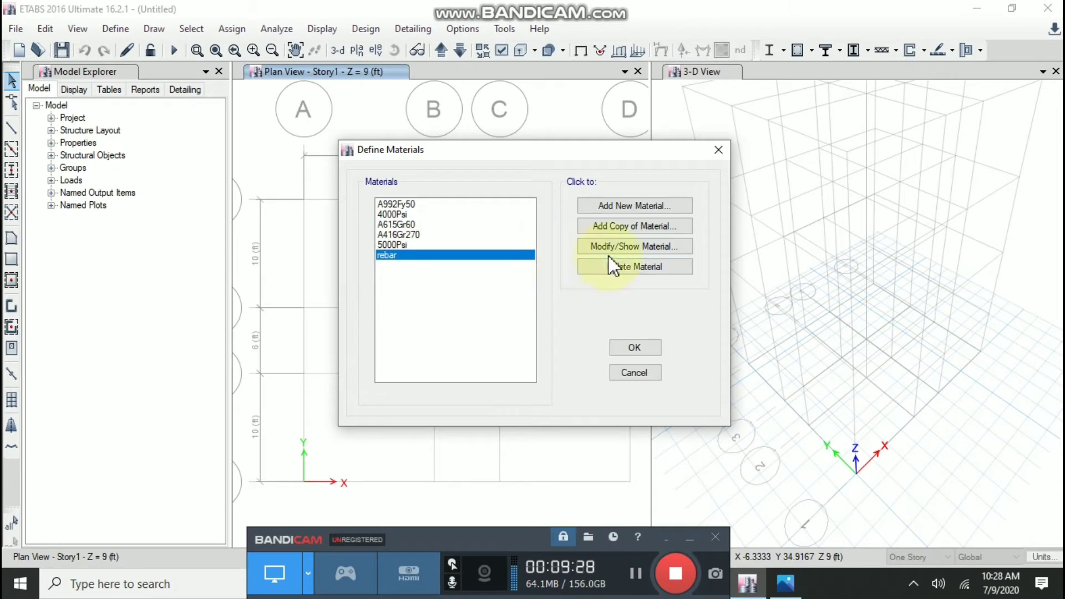
{"action": "left_click", "coordinate": [663, 249]}
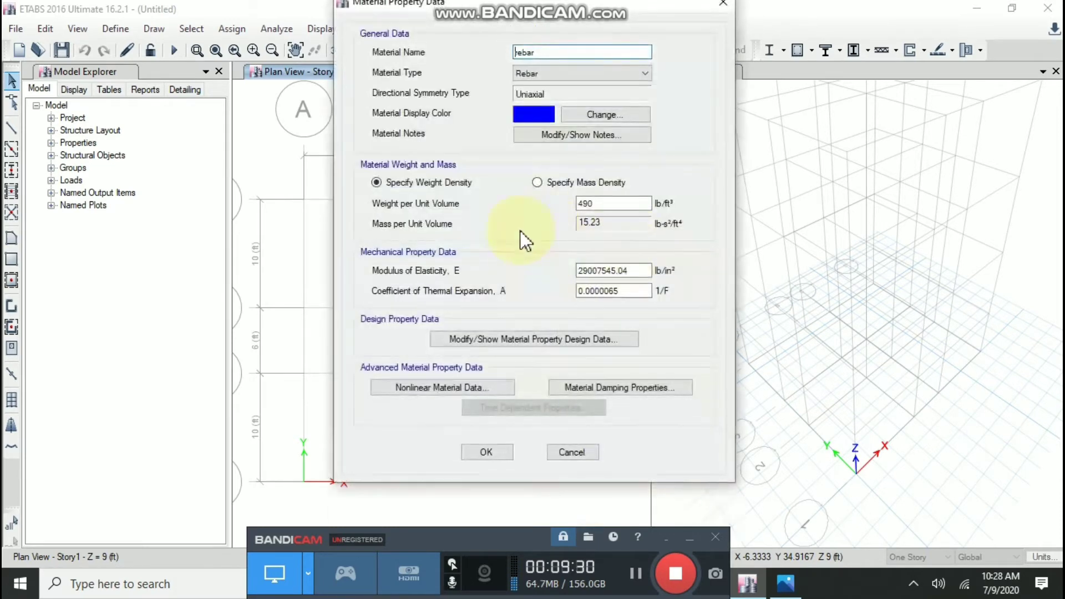
{"action": "left_click", "coordinate": [471, 450]}
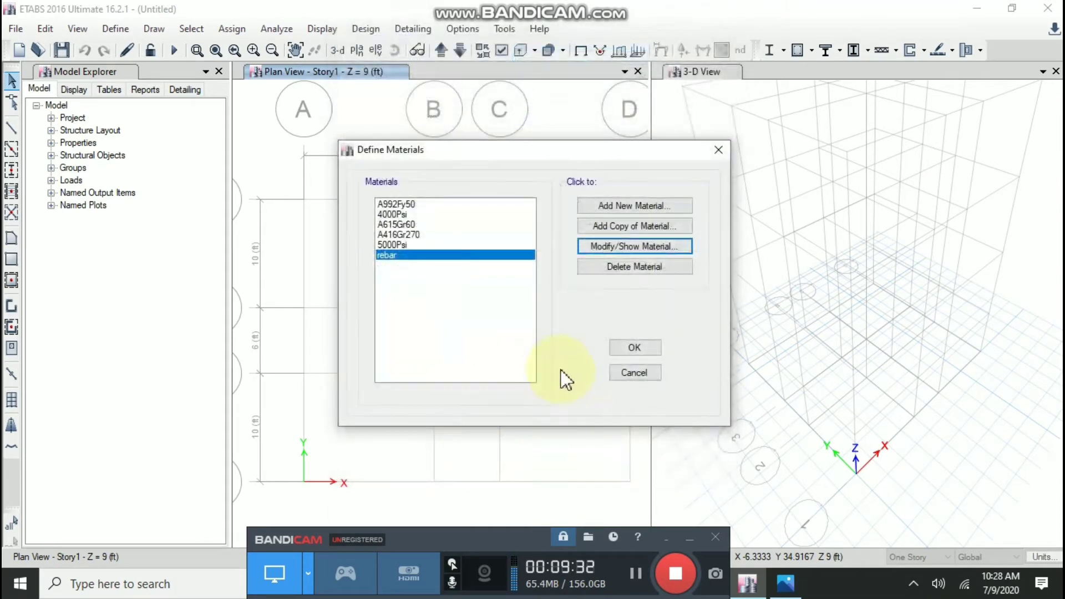
{"action": "left_click", "coordinate": [634, 348]}
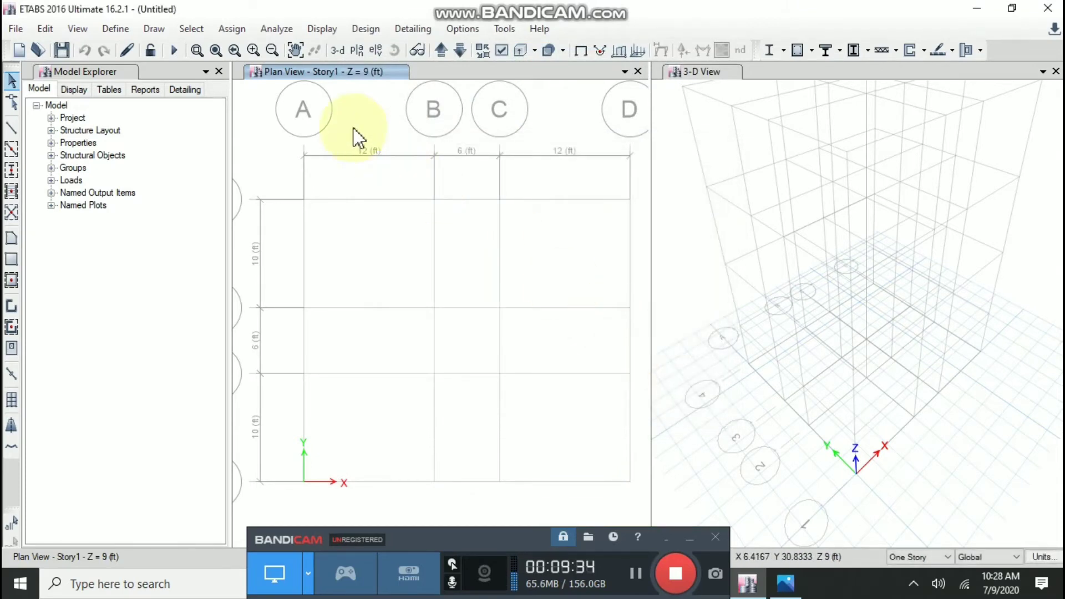
- Start a new frame section property with the Concrete Rectangular shape
{"action": "left_click", "coordinate": [126, 33]}
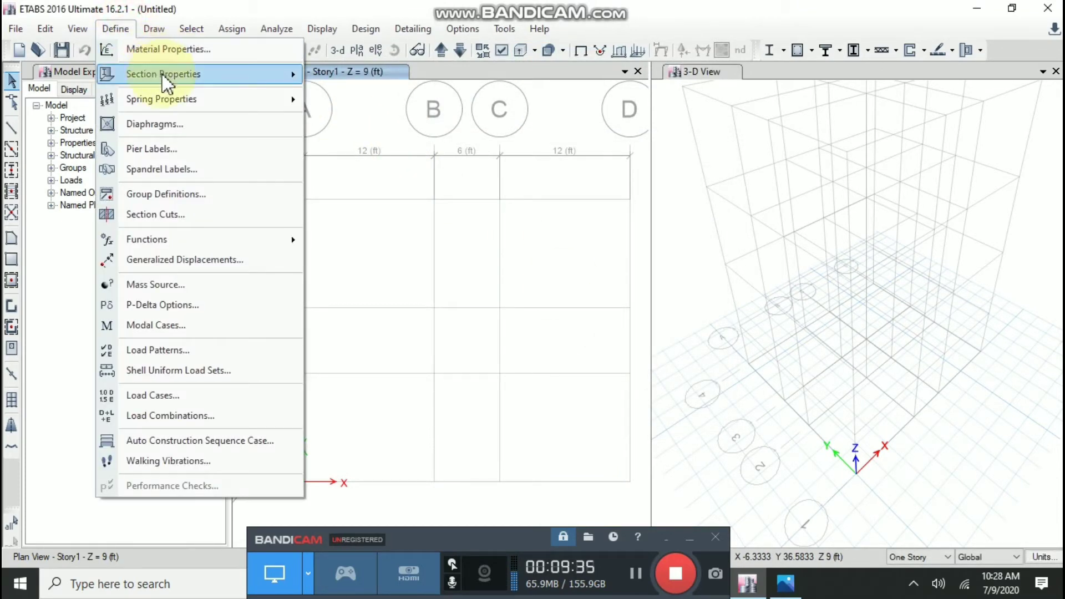
{"action": "mouse_move", "coordinate": [200, 78]}
{"action": "left_click", "coordinate": [352, 81]}
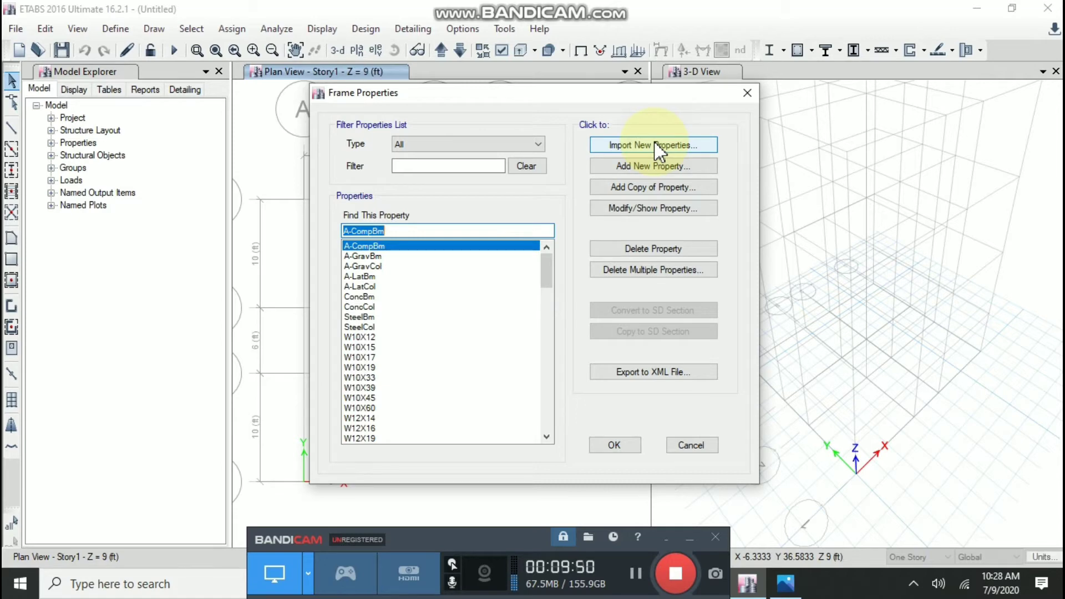
{"action": "left_click", "coordinate": [657, 164]}
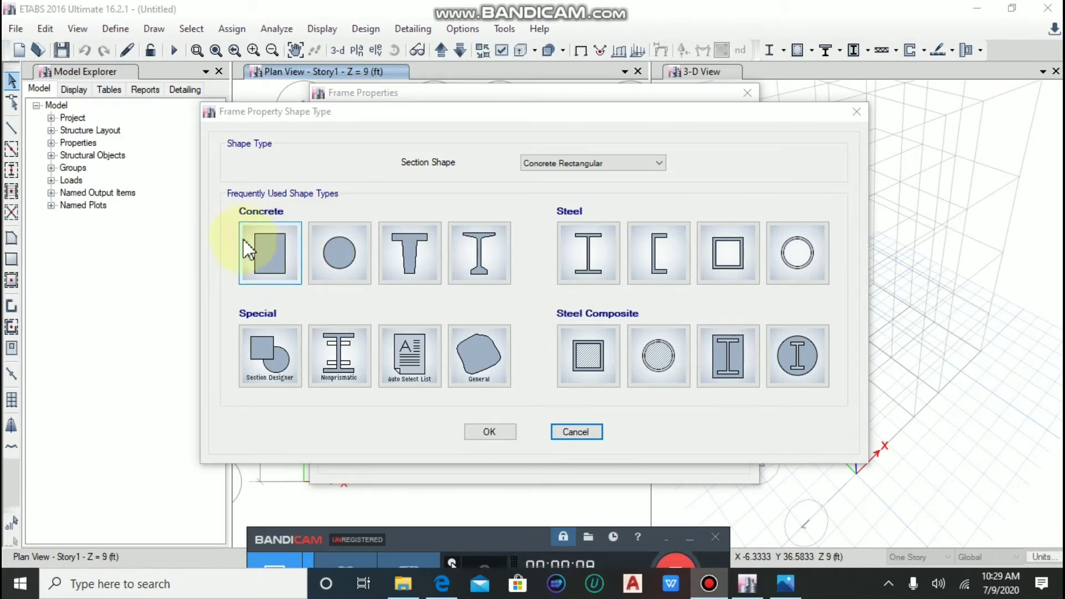
{"action": "left_click", "coordinate": [286, 252]}
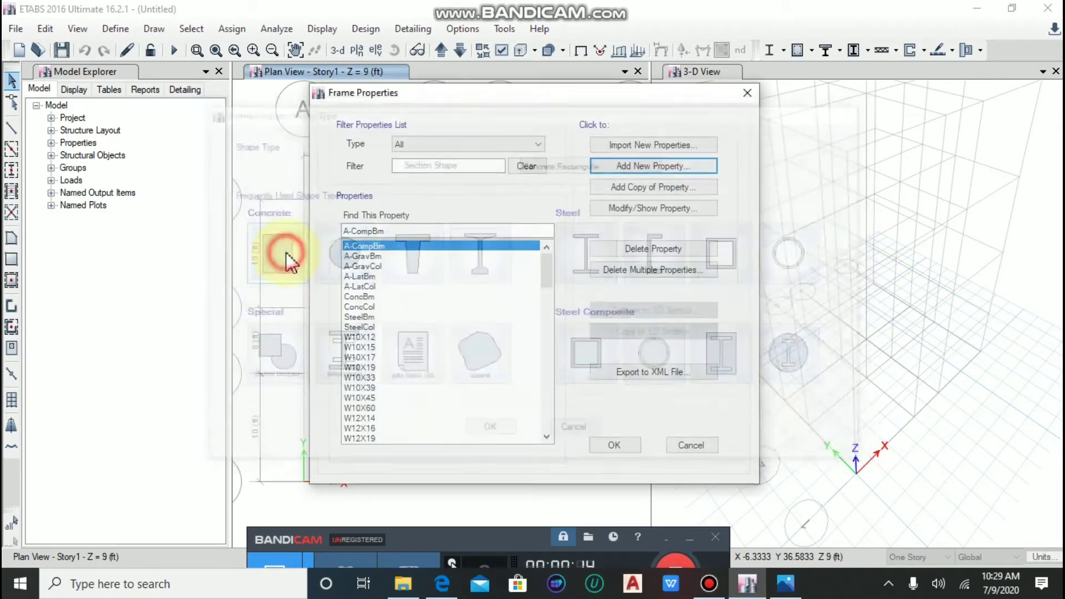
{"action": "left_click", "coordinate": [413, 245]}
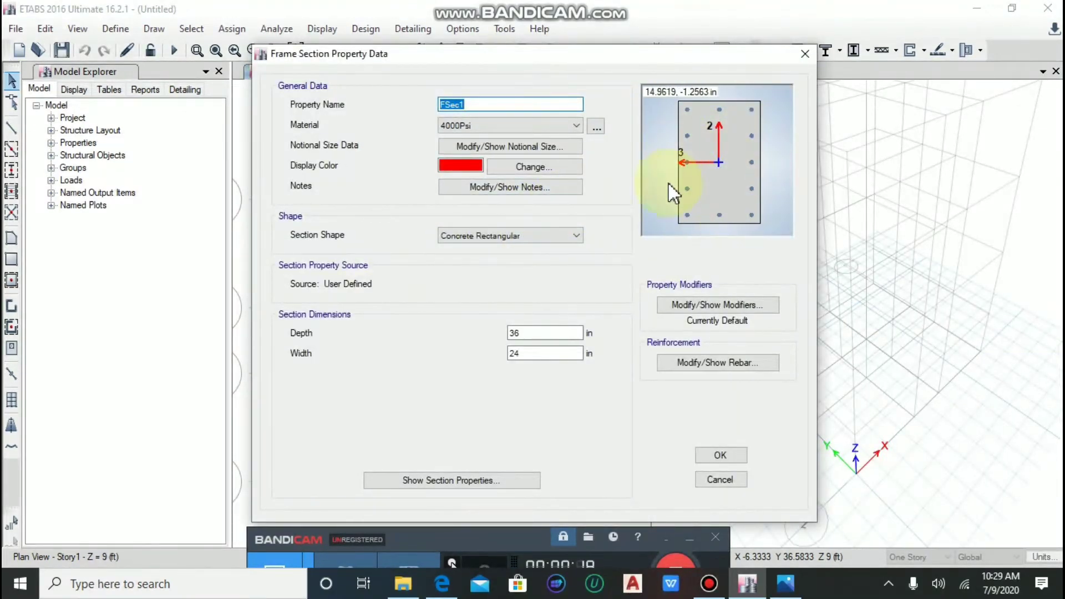
- Set the rectangular section's width to 9 in and its depth to 24 in
{"action": "double_click", "coordinate": [536, 354]}
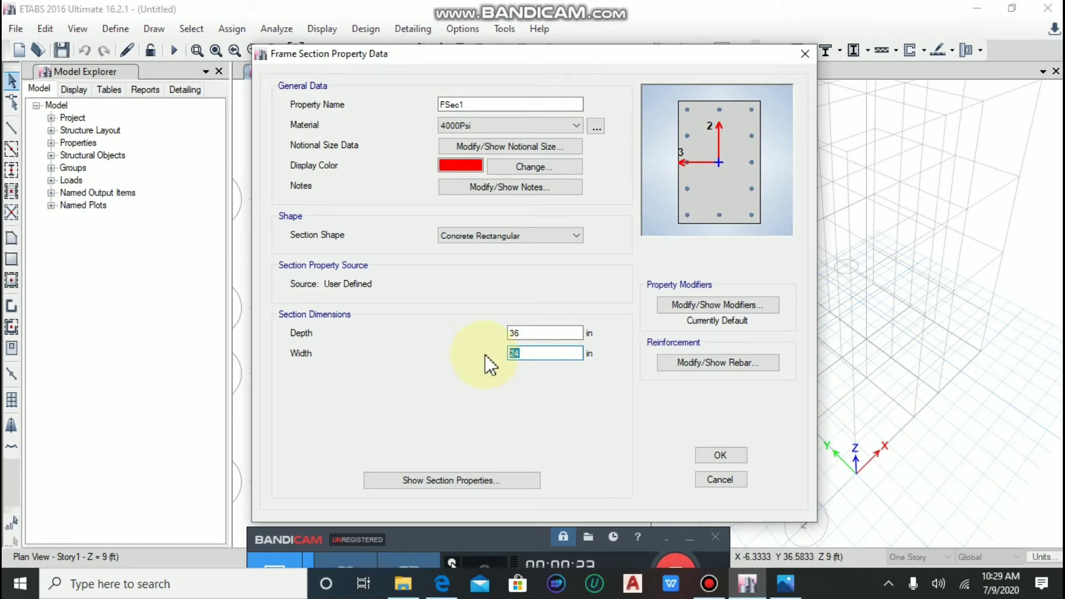
{"action": "type", "text": "9"}
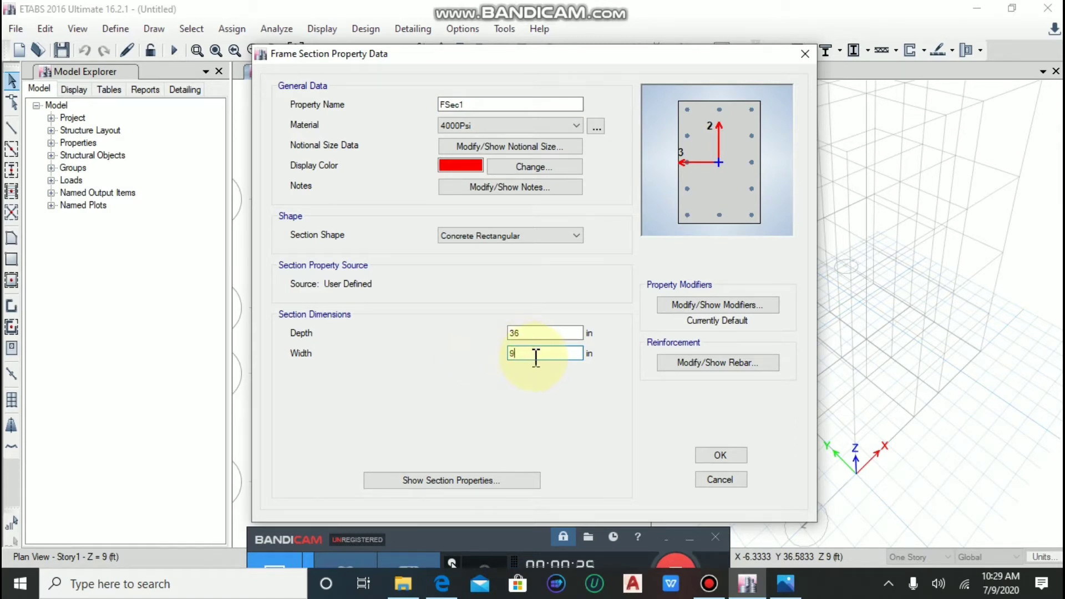
{"action": "left_click", "coordinate": [535, 334]}
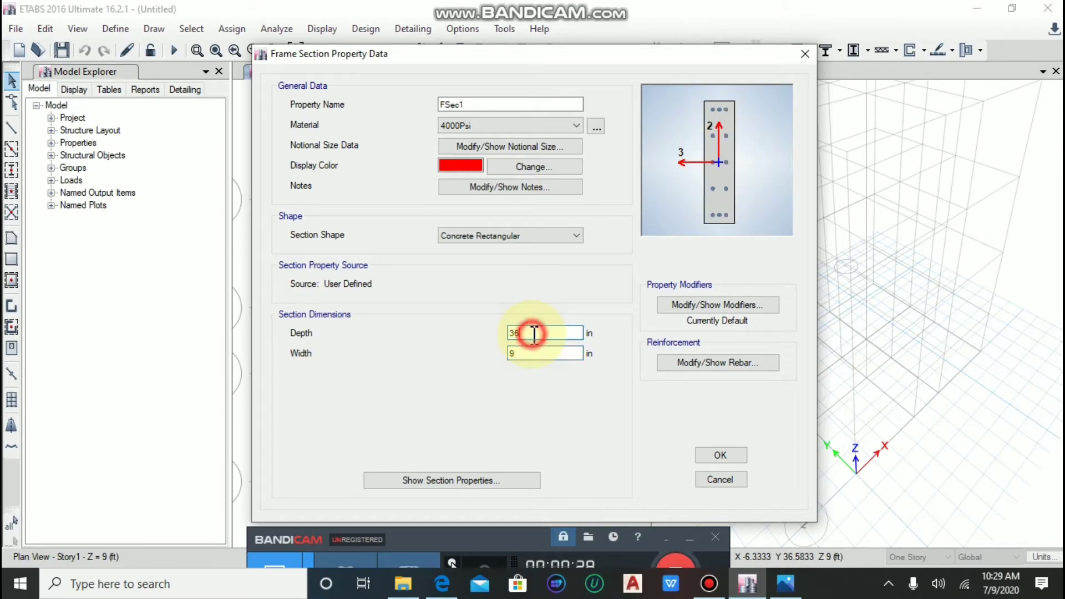
{"action": "double_click", "coordinate": [533, 333]}
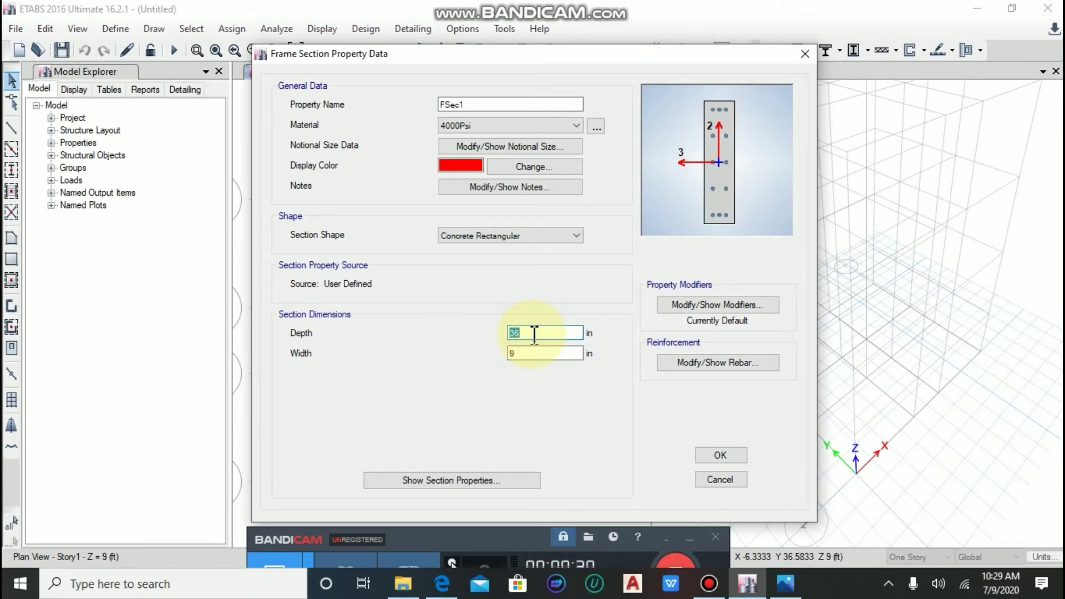
{"action": "type", "text": "24"}
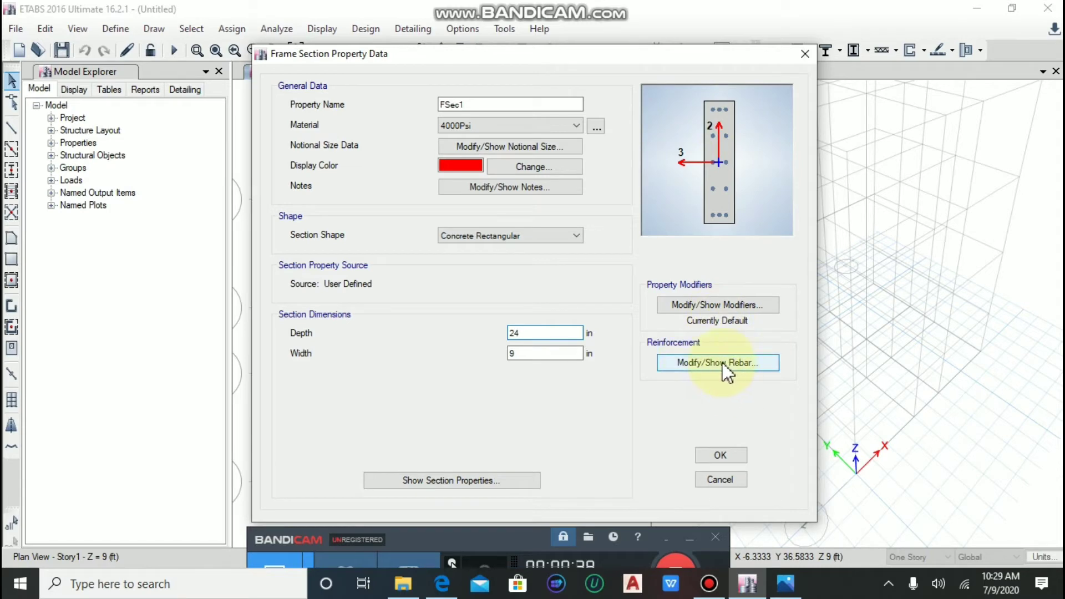
- Set the 9 x 24 in section's reinforcement design type to M3 Design Only (Beam) and its longitudinal bar material to rebar
{"action": "left_click", "coordinate": [748, 361]}
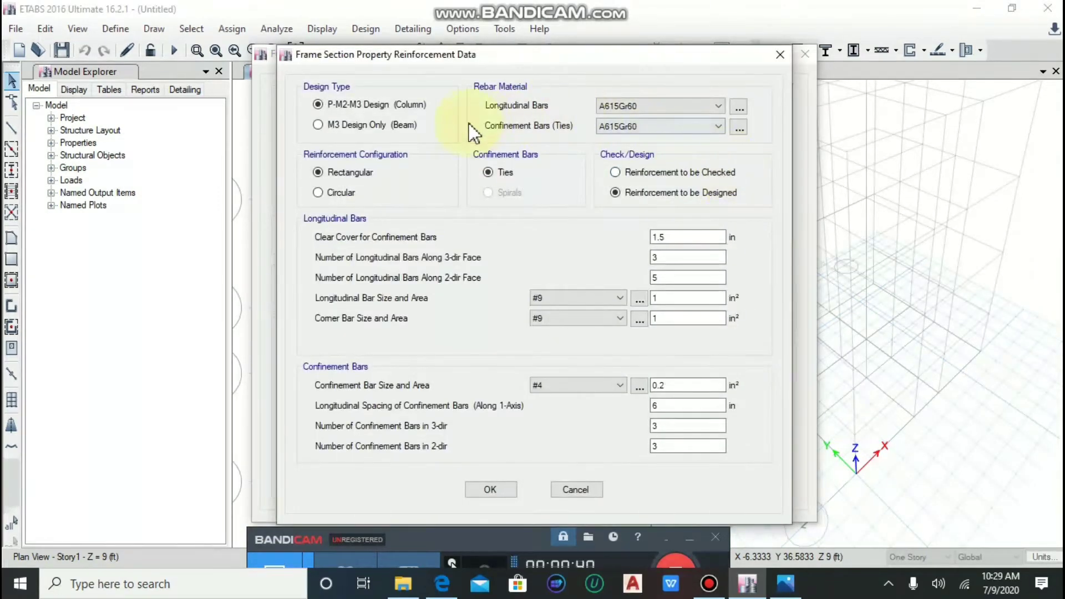
{"action": "left_click_drag", "start_coordinate": [490, 65], "coordinate": [488, 38]}
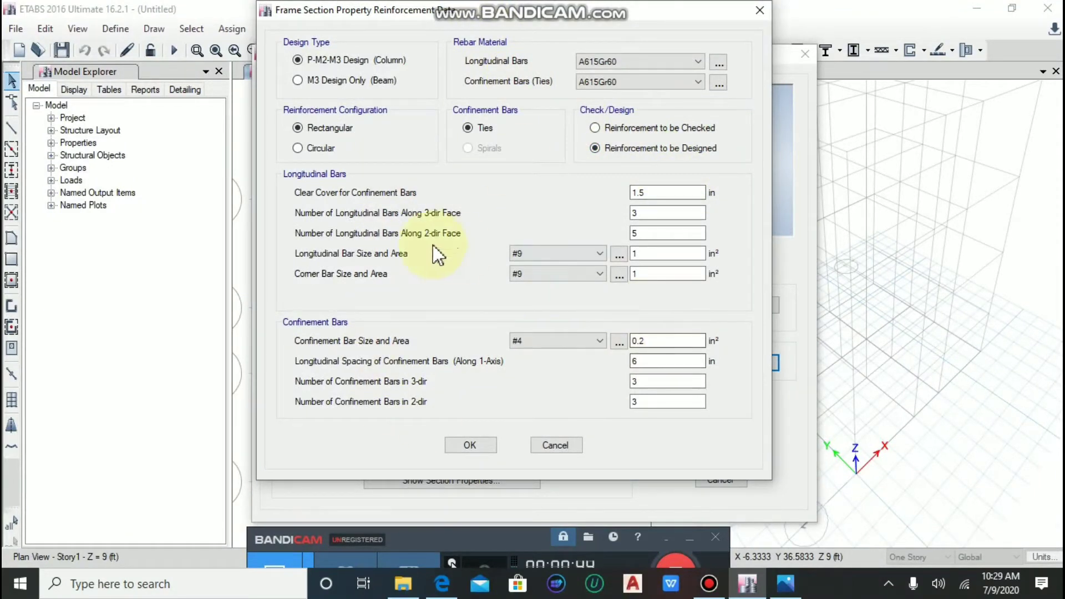
{"action": "left_click", "coordinate": [299, 81]}
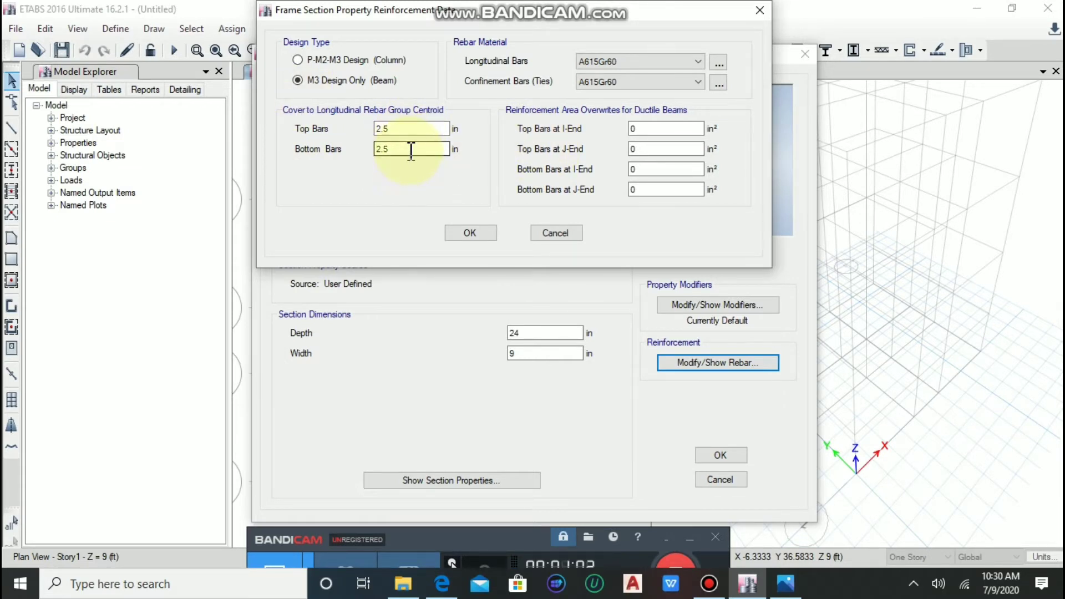
{"action": "left_click", "coordinate": [697, 61]}
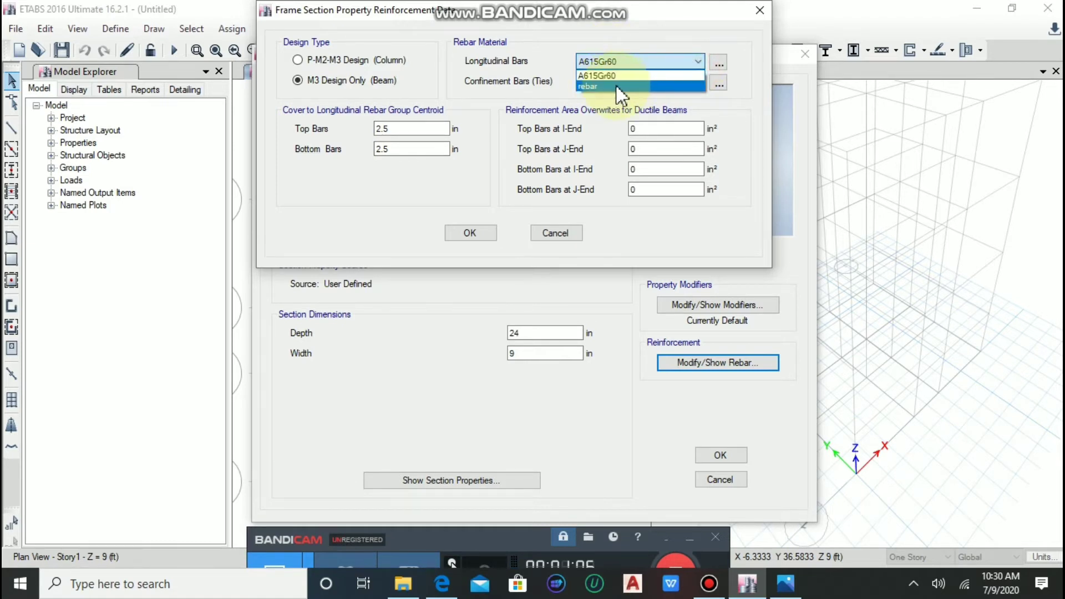
{"action": "left_click", "coordinate": [642, 60]}
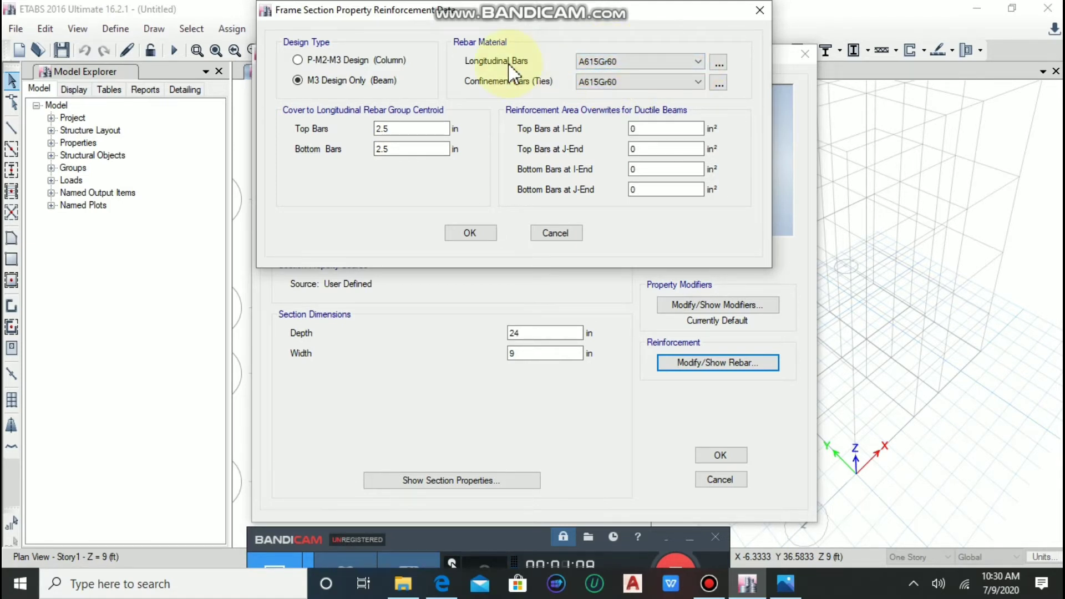
{"action": "left_click", "coordinate": [644, 63]}
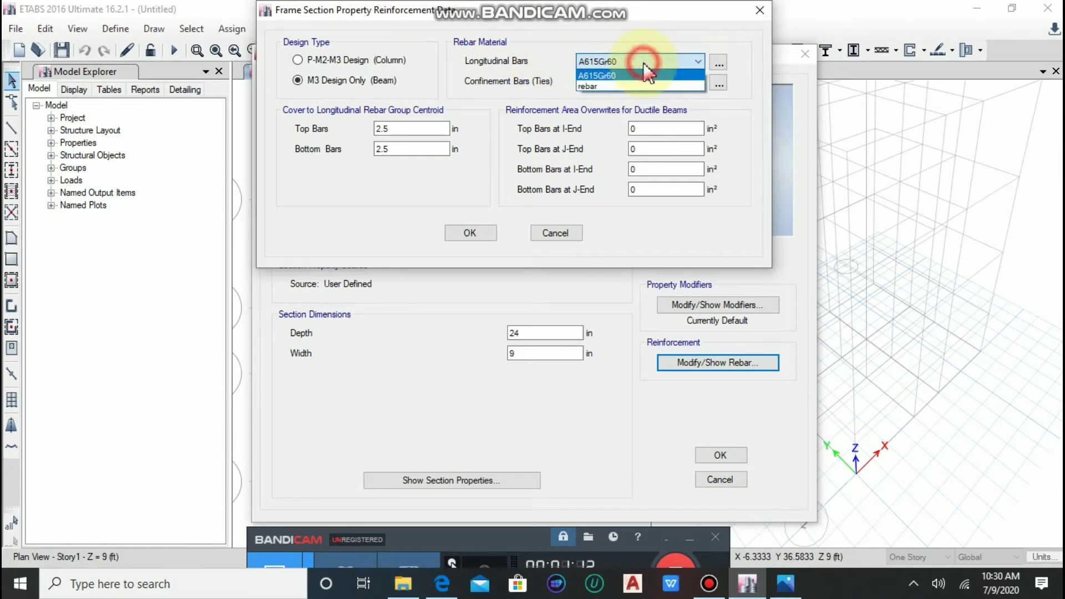
{"action": "left_click", "coordinate": [604, 88]}
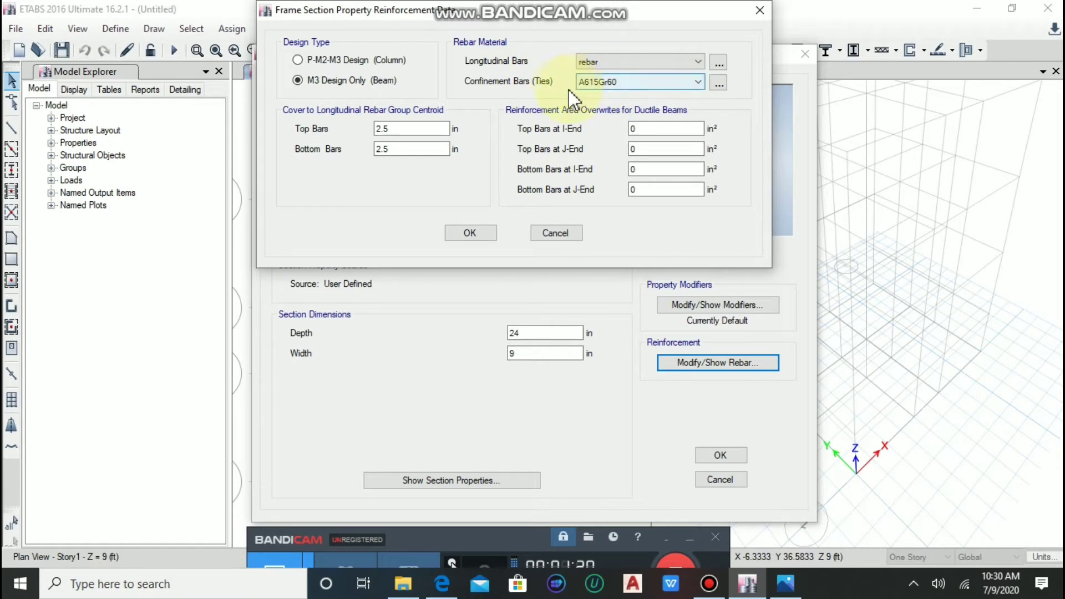
- Assign the rebar material to the beam section's confinement bars (ties), accept the reinforcement data and recheck it
{"action": "left_click", "coordinate": [628, 83]}
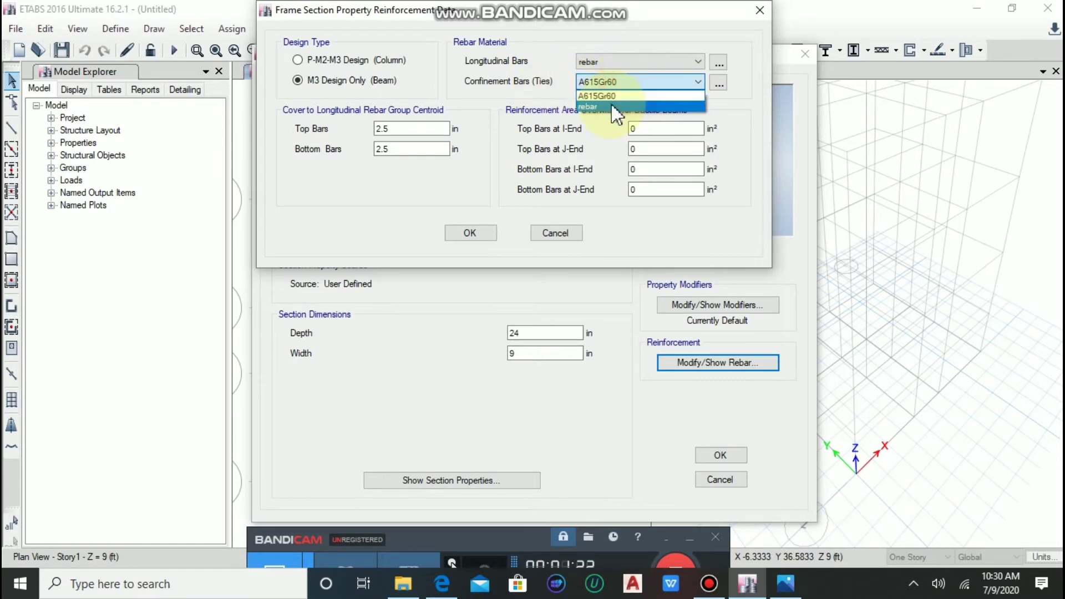
{"action": "left_click", "coordinate": [618, 106]}
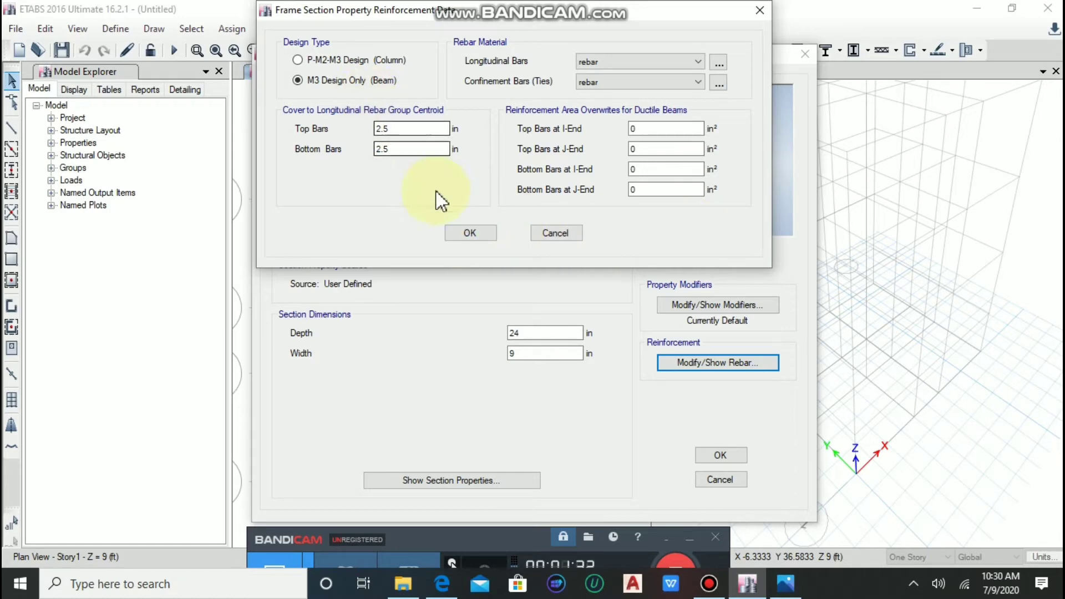
{"action": "left_click", "coordinate": [460, 233]}
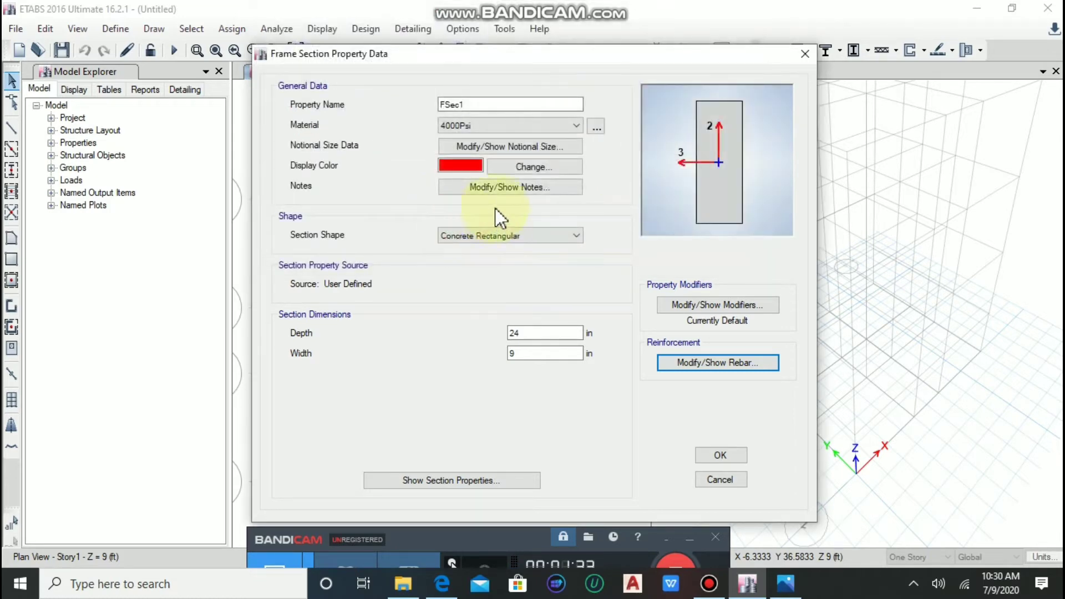
{"action": "left_click", "coordinate": [709, 361]}
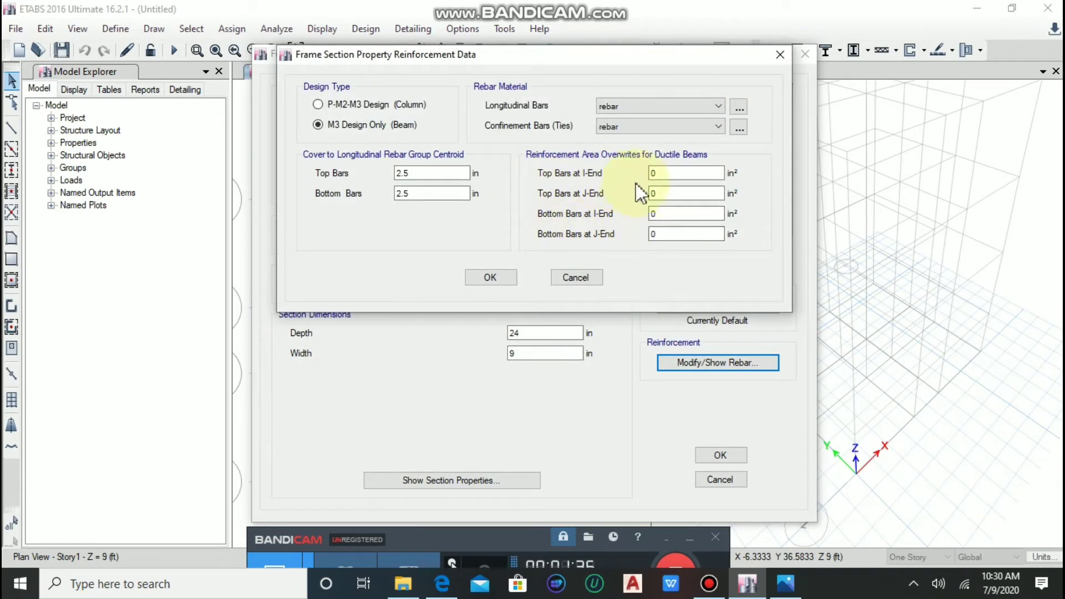
{"action": "left_click", "coordinate": [656, 172]}
{"action": "left_click", "coordinate": [488, 280]}
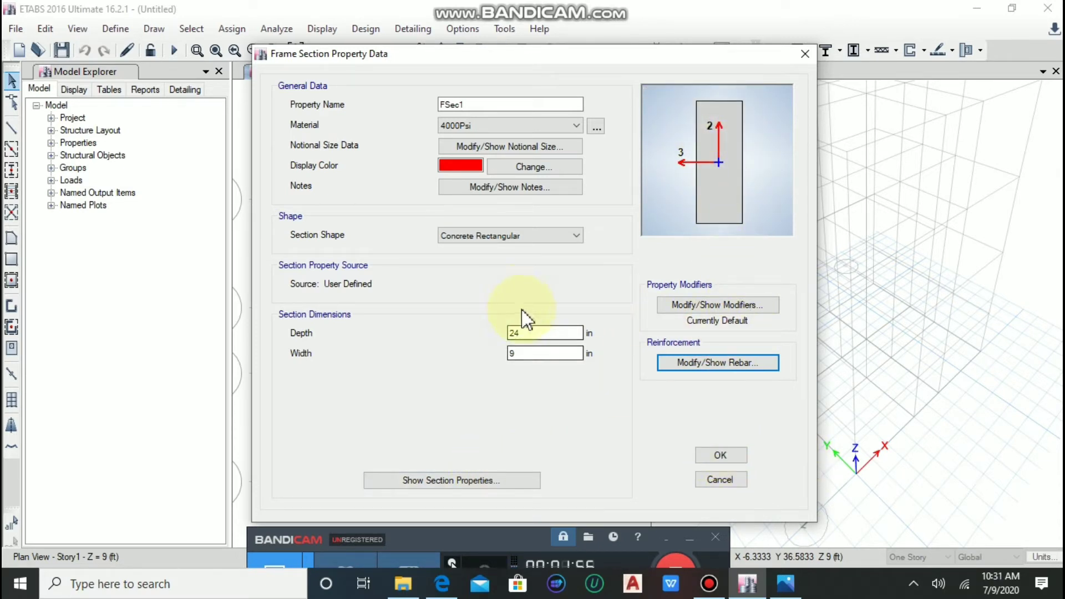
- Name the concrete beam section "beam 9 24" and add it to the frame properties
{"action": "double_click", "coordinate": [481, 105]}
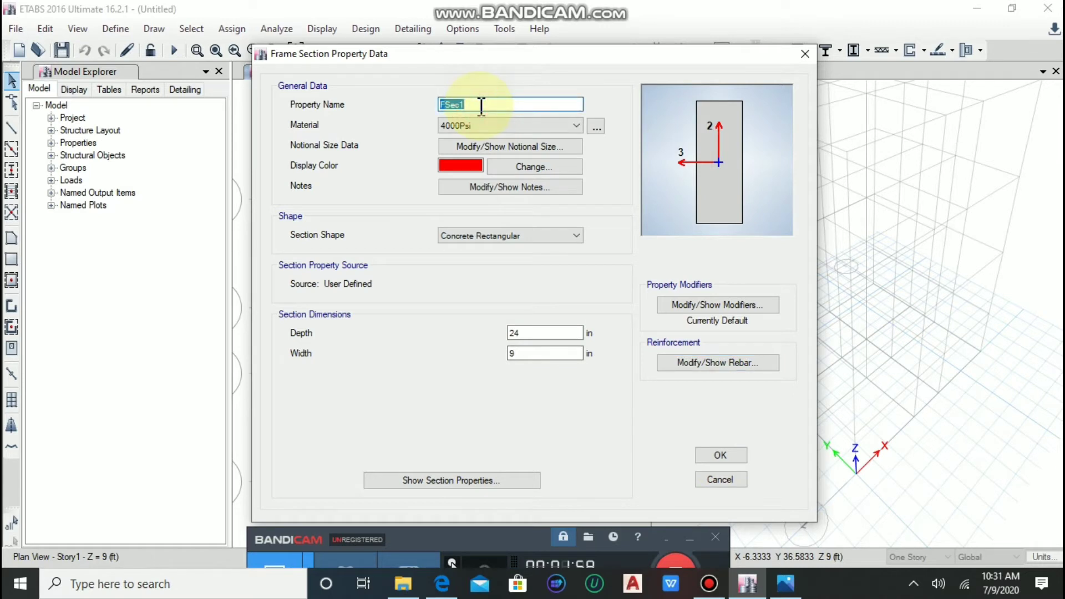
{"action": "type", "text": "beam 9"}
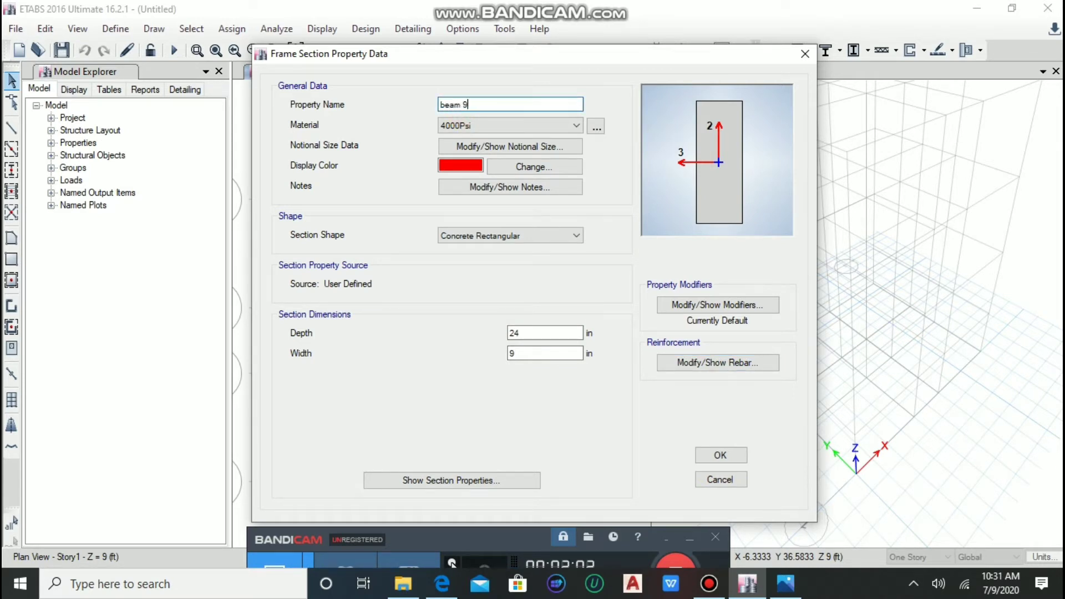
{"action": "type", "text": " 24"}
{"action": "left_click", "coordinate": [710, 456]}
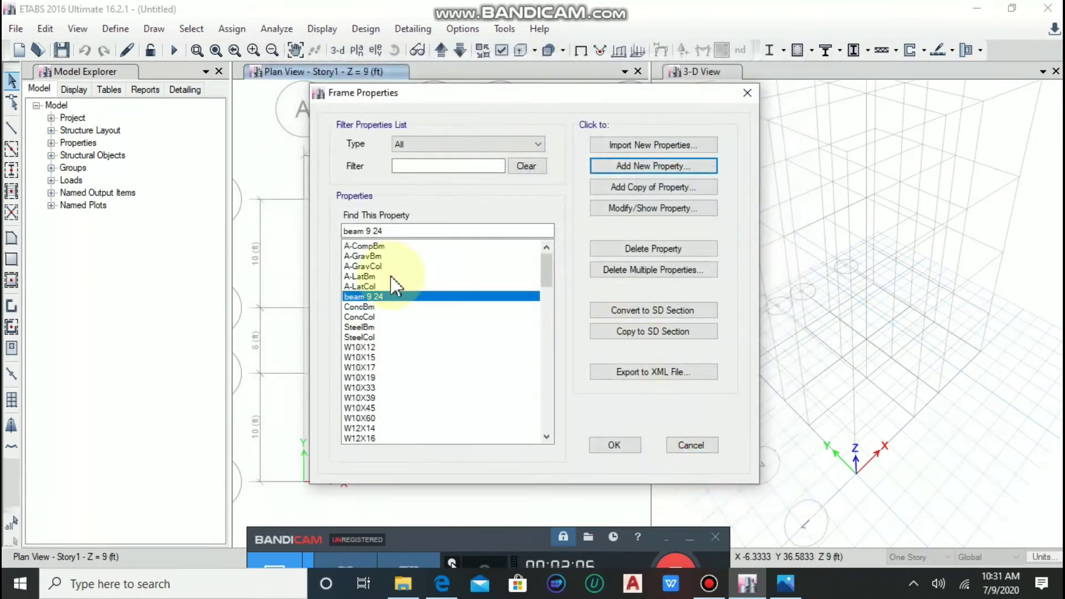
- Start a new concrete rectangular frame section and set its width to 9 in and its depth to 12 in
{"action": "left_click", "coordinate": [652, 166]}
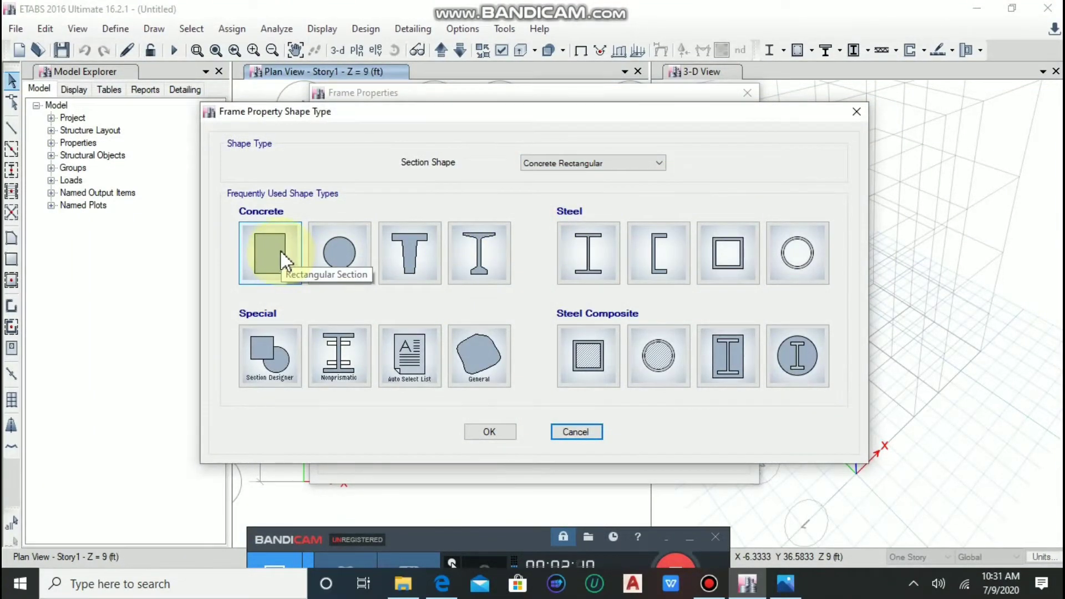
{"action": "left_click", "coordinate": [285, 253]}
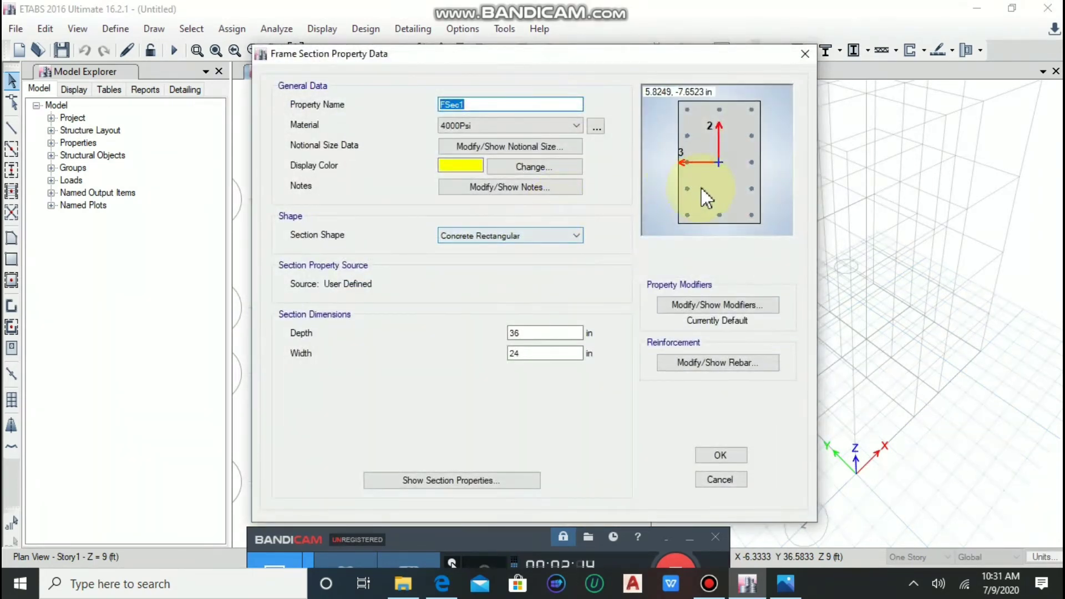
{"action": "left_click", "coordinate": [552, 349]}
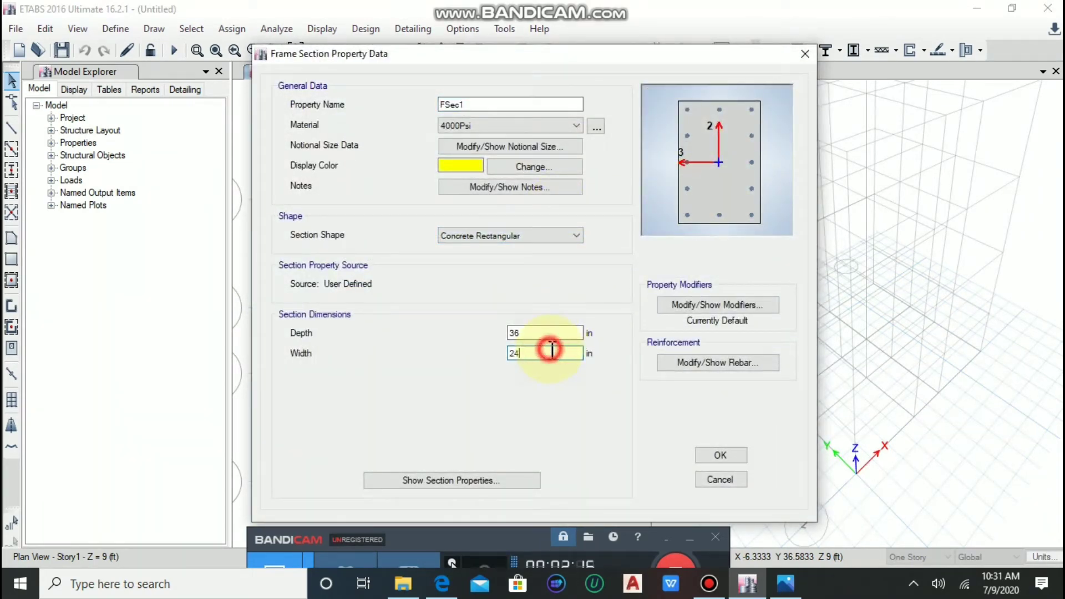
{"action": "type", "text": "9"}
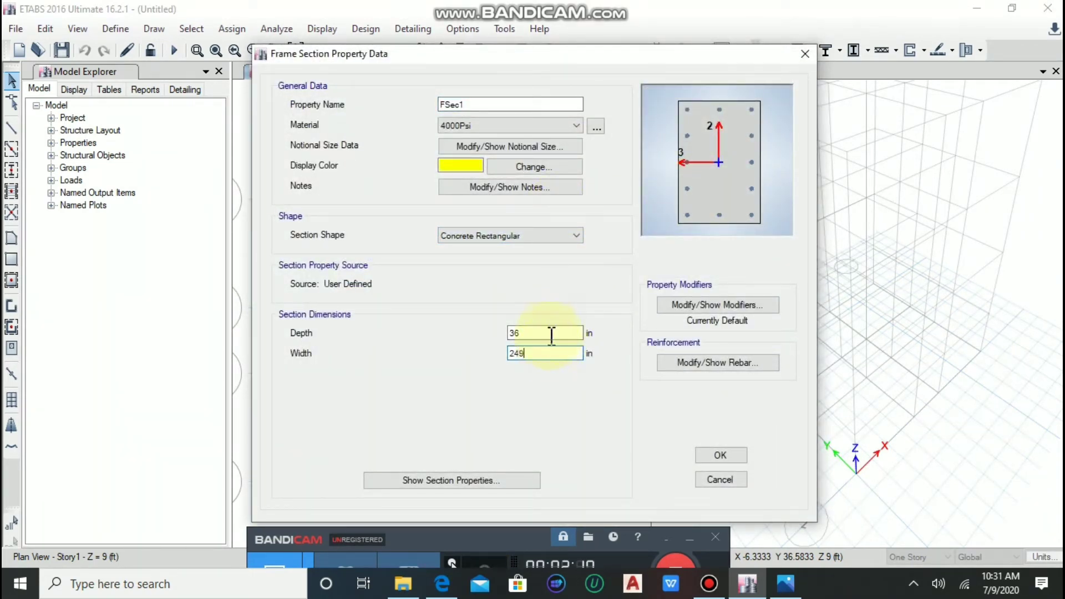
{"action": "double_click", "coordinate": [531, 353]}
{"action": "type", "text": "9"}
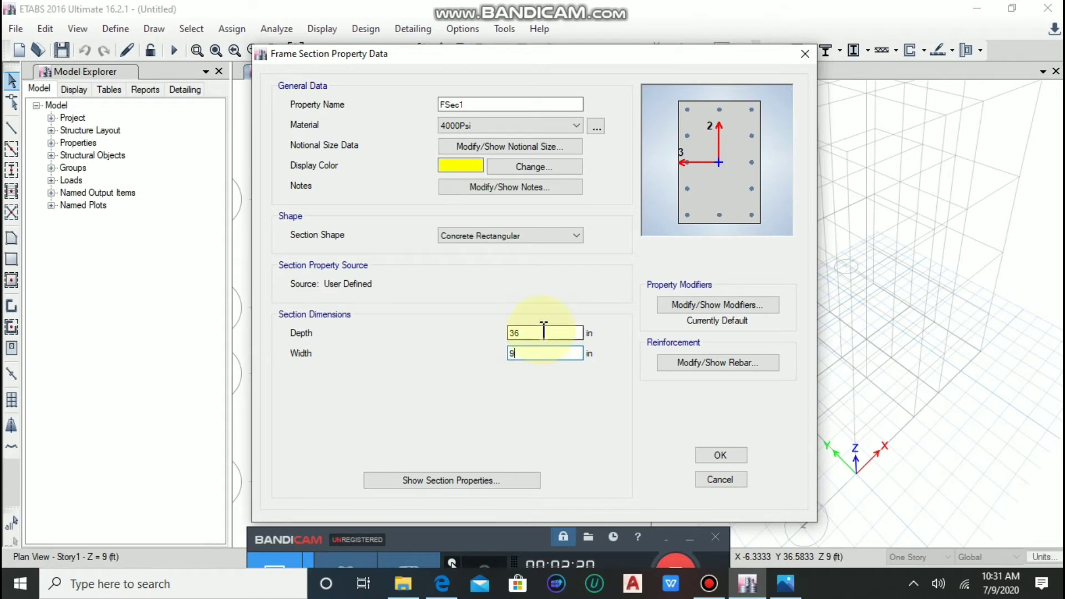
{"action": "double_click", "coordinate": [543, 331]}
{"action": "type", "text": "12"}
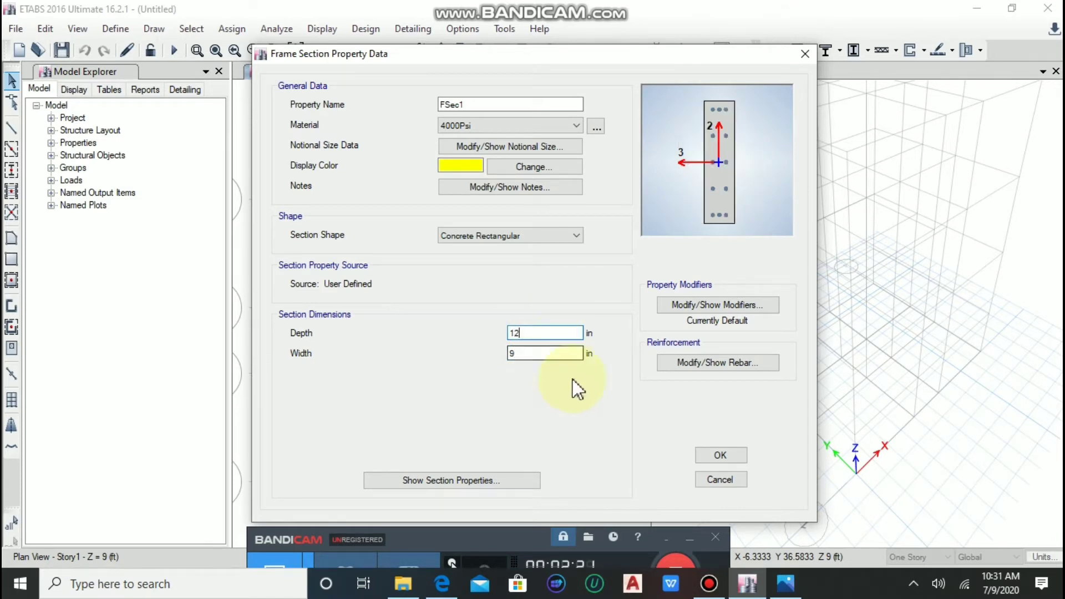
- Assign the rebar material to the 9 x 12 in column section's longitudinal and confinement bars and accept the reinforcement data
{"action": "left_click", "coordinate": [707, 364]}
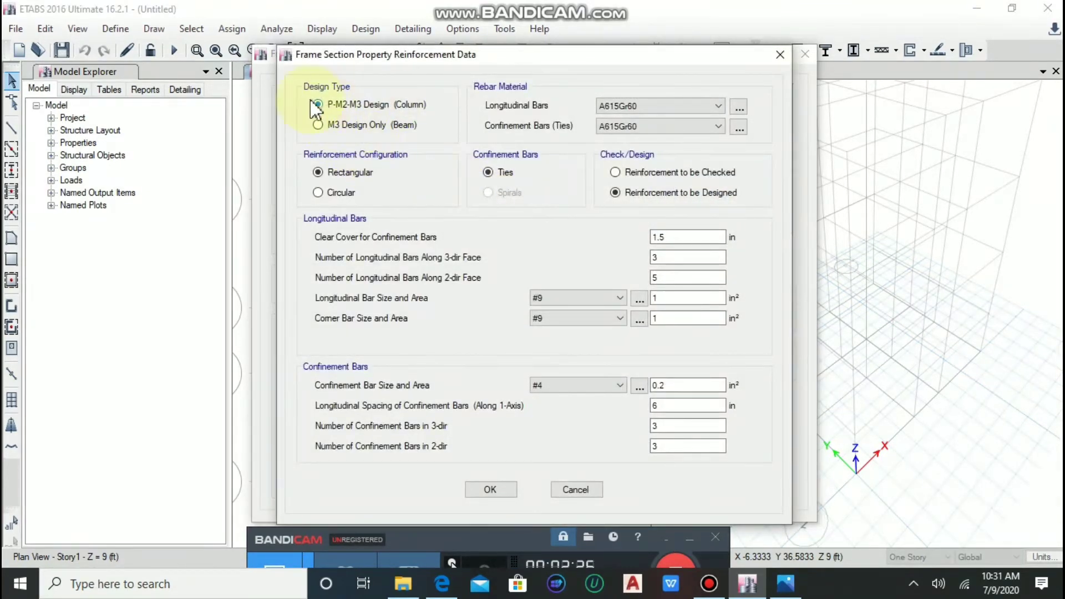
{"action": "left_click", "coordinate": [657, 107]}
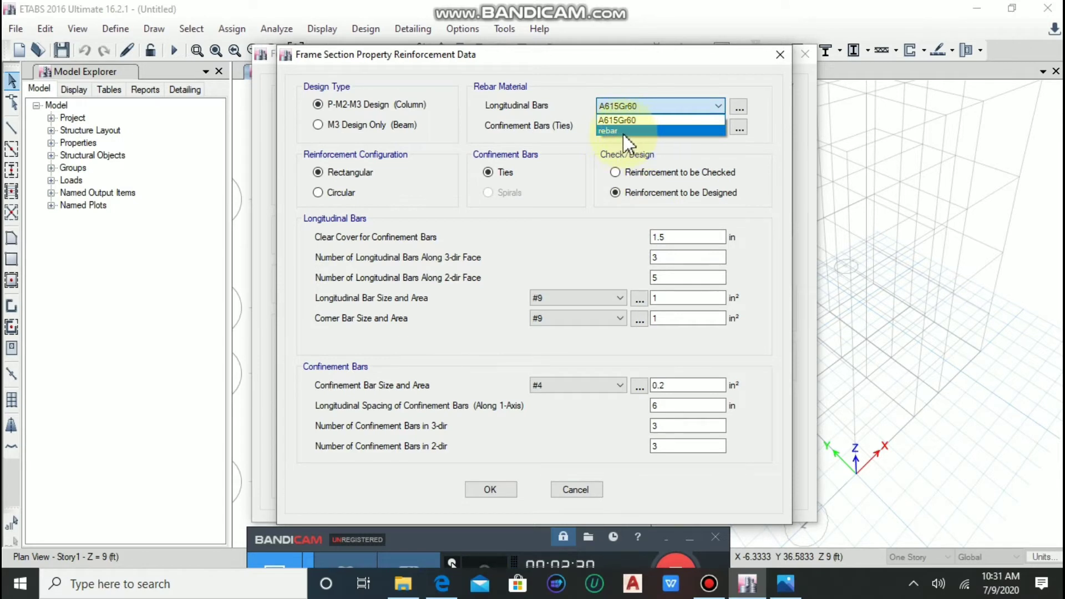
{"action": "left_click", "coordinate": [617, 131]}
{"action": "left_click", "coordinate": [642, 127]}
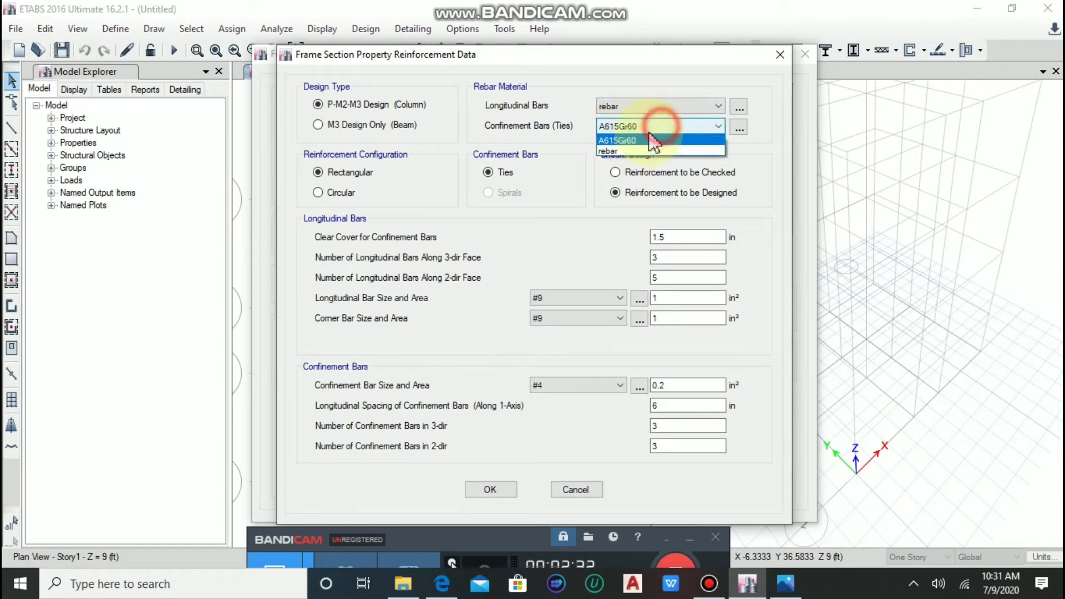
{"action": "left_click", "coordinate": [627, 151]}
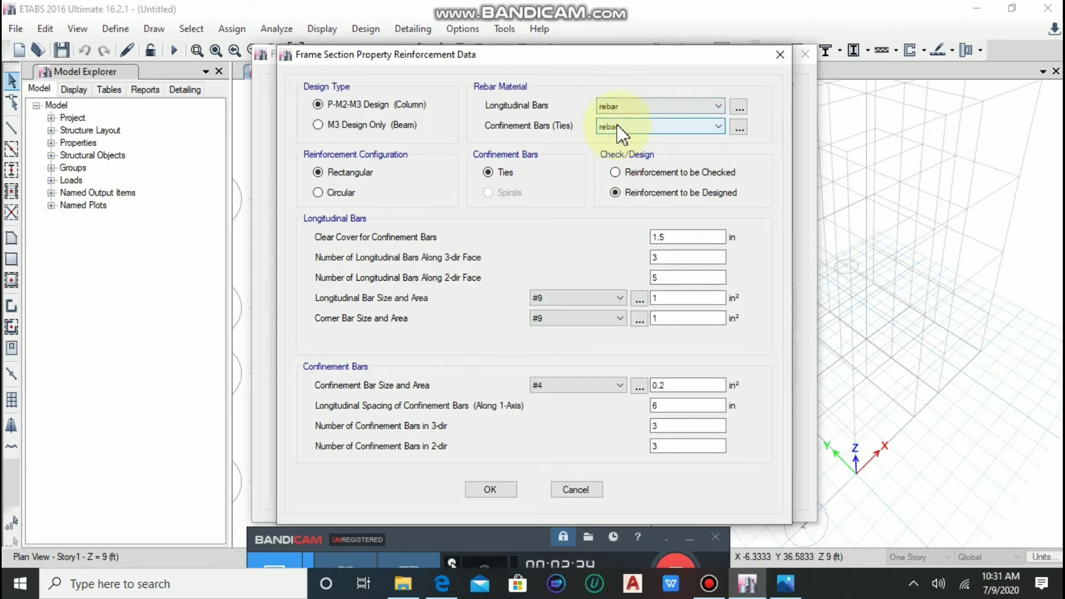
{"action": "left_click", "coordinate": [642, 107]}
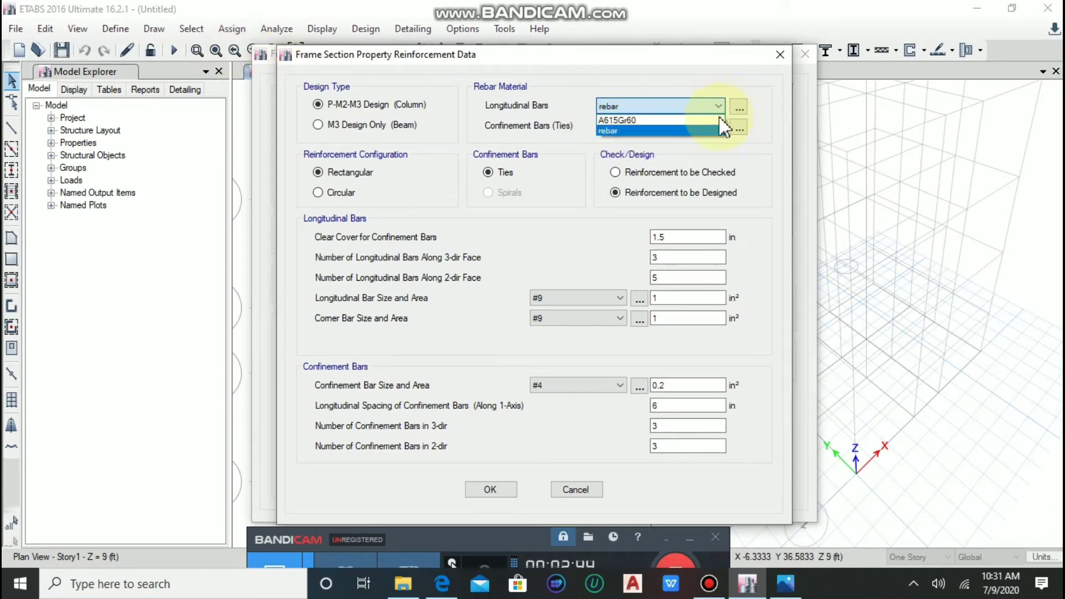
{"action": "left_click", "coordinate": [633, 133]}
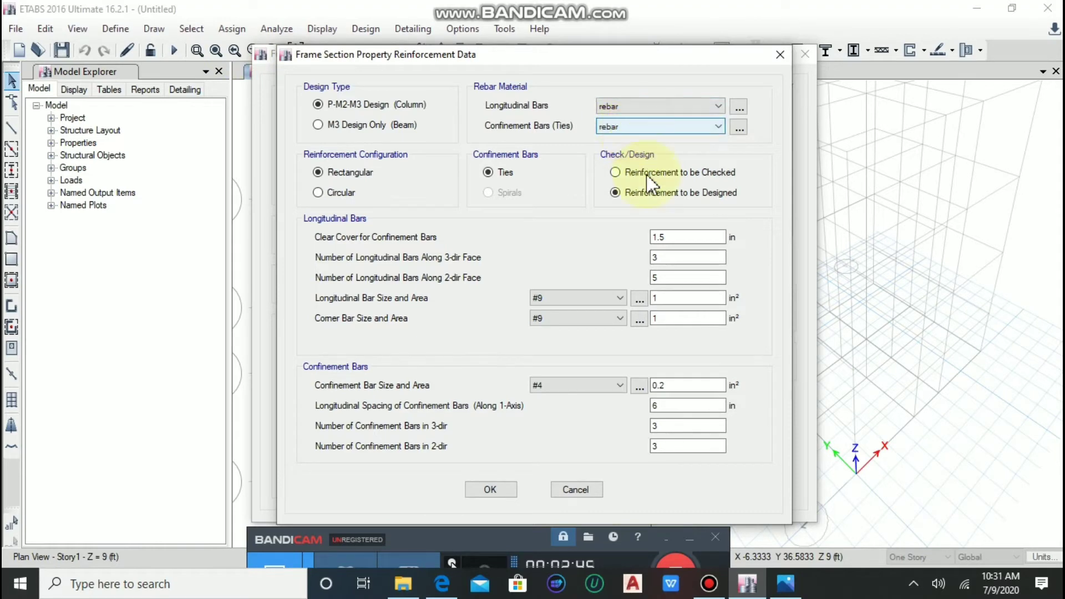
{"action": "left_click", "coordinate": [490, 489]}
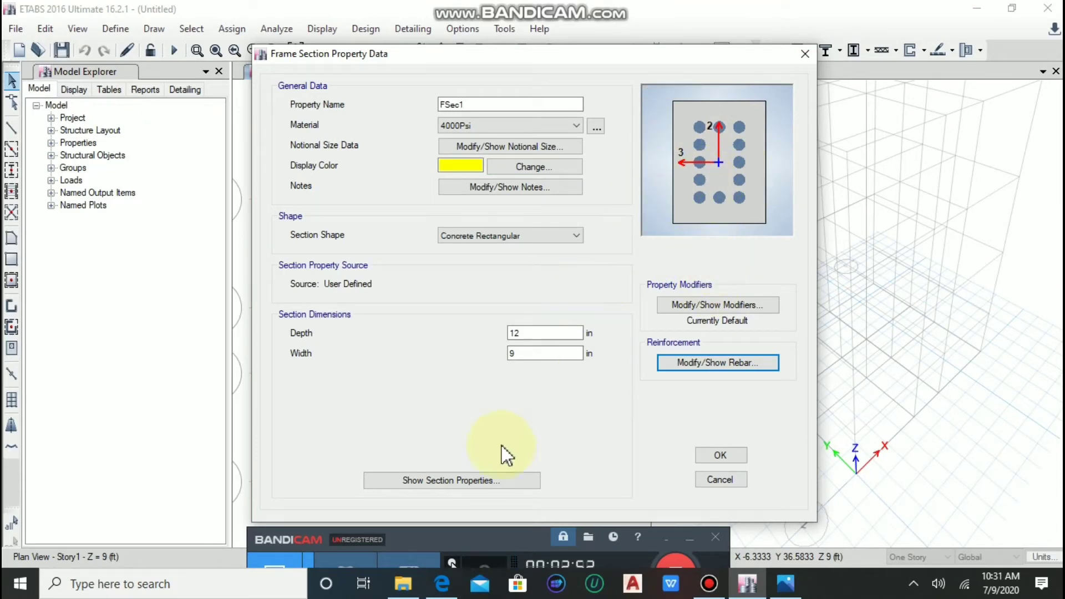
- Add the 9 x 12 in section, rename it "column 9 12" and accept the frame property definitions
{"action": "left_click", "coordinate": [720, 456]}
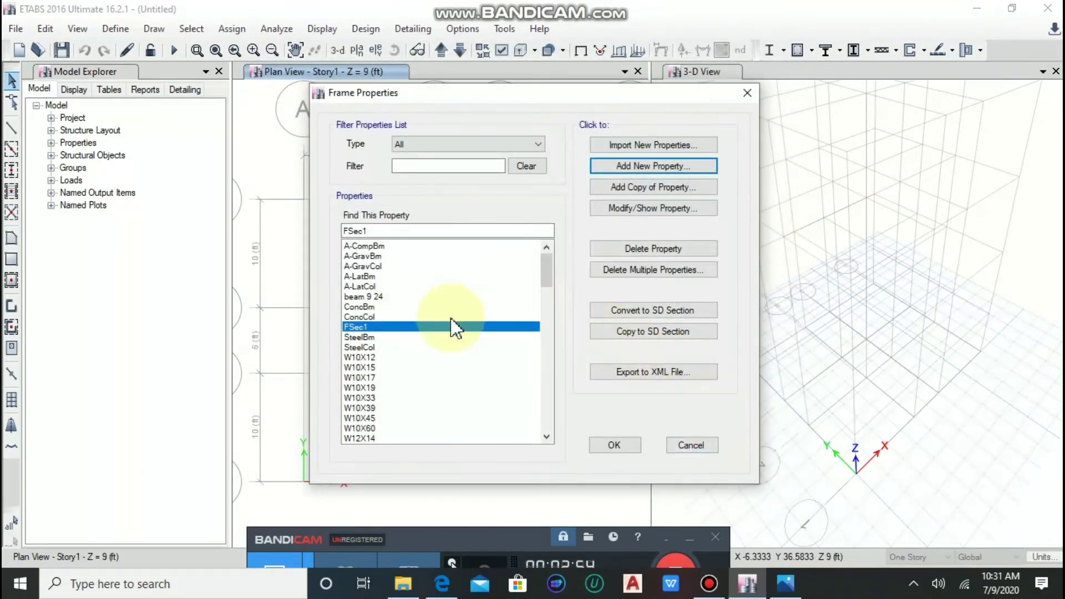
{"action": "left_click", "coordinate": [655, 208]}
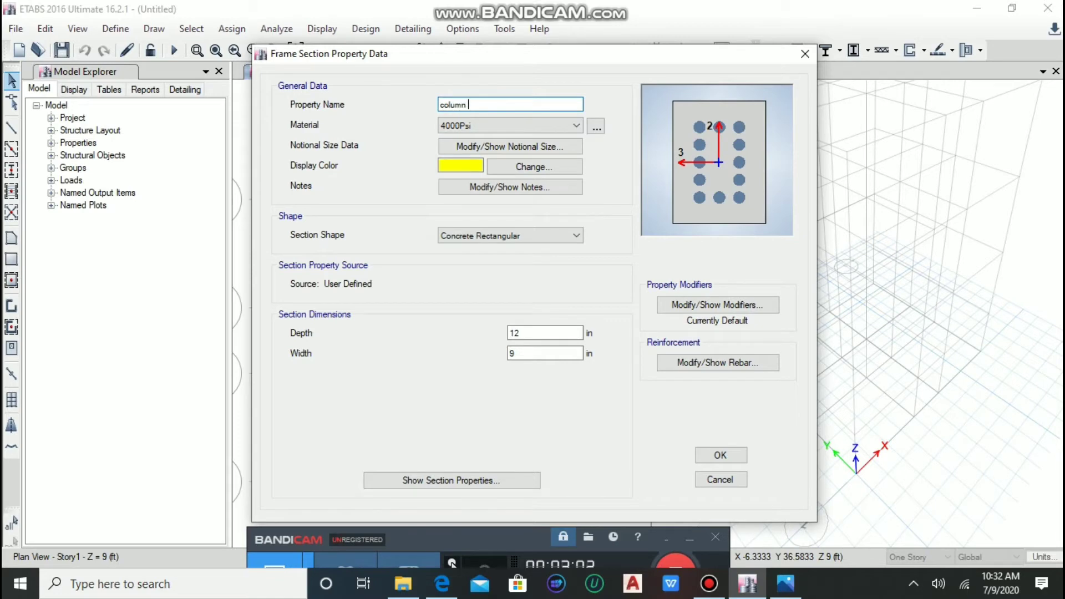
{"action": "type", "text": "9 12"}
{"action": "left_click", "coordinate": [720, 455]}
{"action": "left_click", "coordinate": [614, 445]}
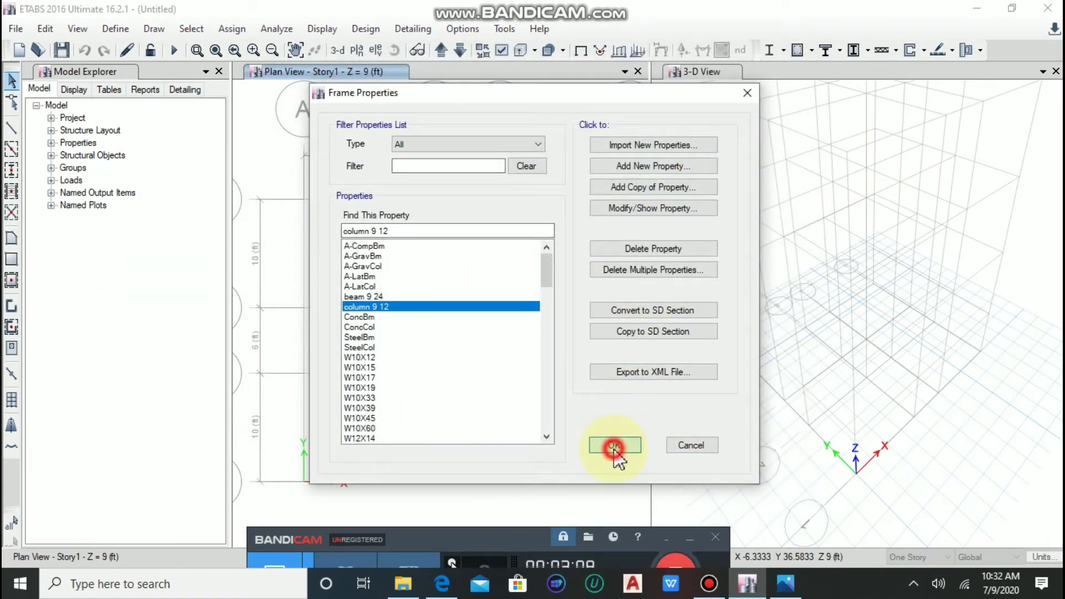
- Add a new slab property named "Slab 5" with a thickness of 5 in
{"action": "left_click", "coordinate": [145, 30]}
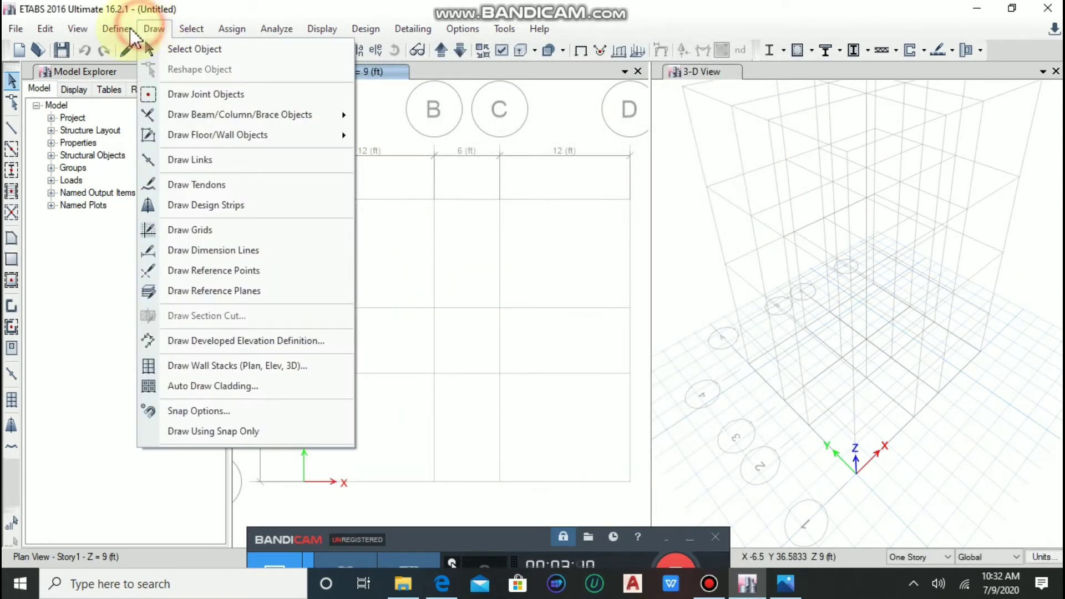
{"action": "mouse_move", "coordinate": [115, 28]}
{"action": "mouse_move", "coordinate": [135, 74]}
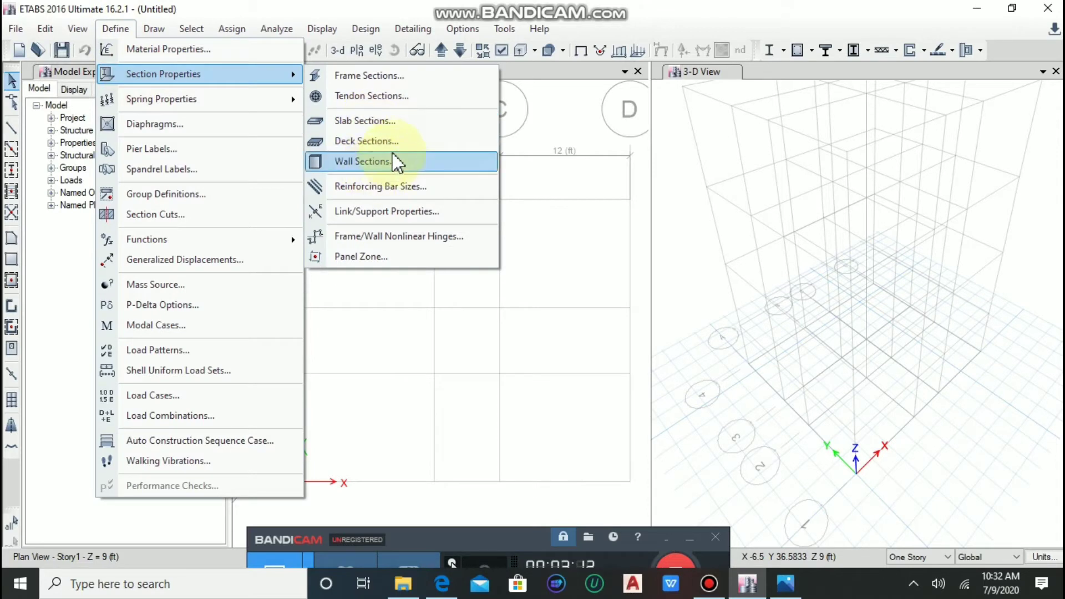
{"action": "left_click", "coordinate": [386, 121]}
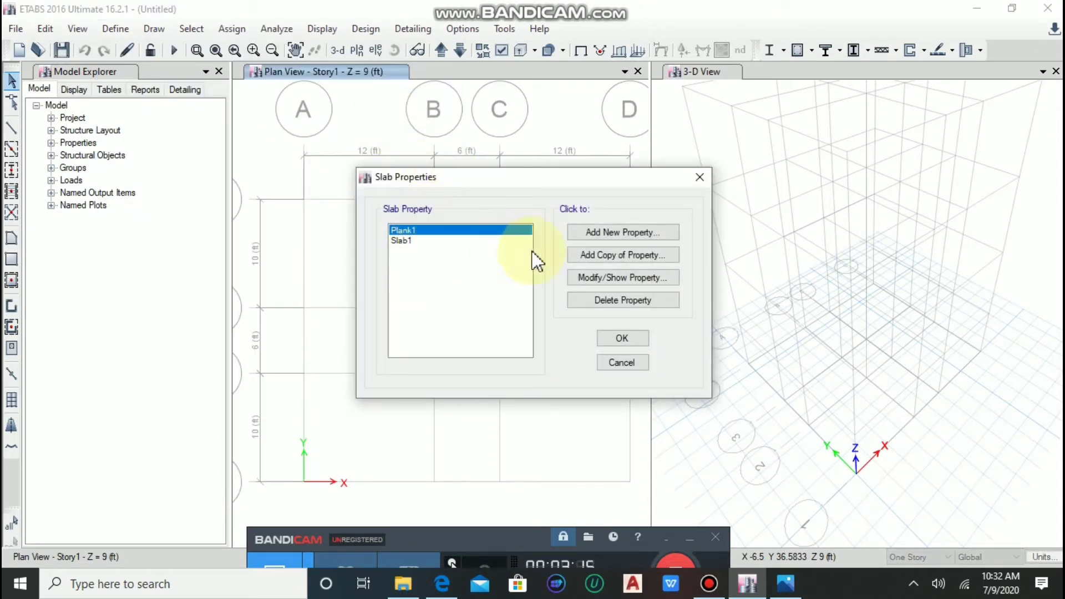
{"action": "left_click", "coordinate": [613, 231]}
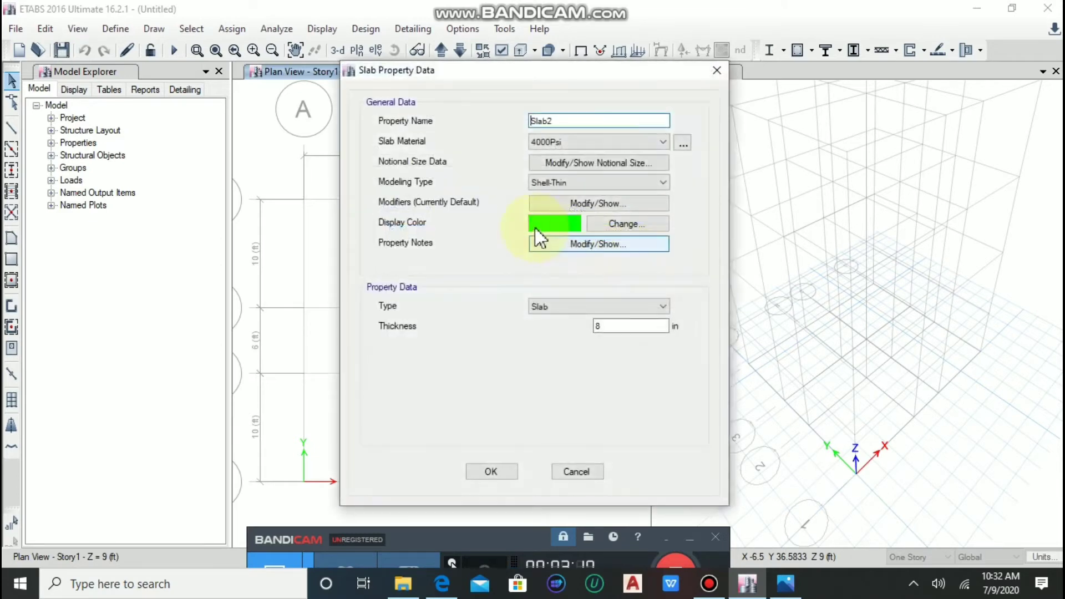
{"action": "double_click", "coordinate": [572, 122]}
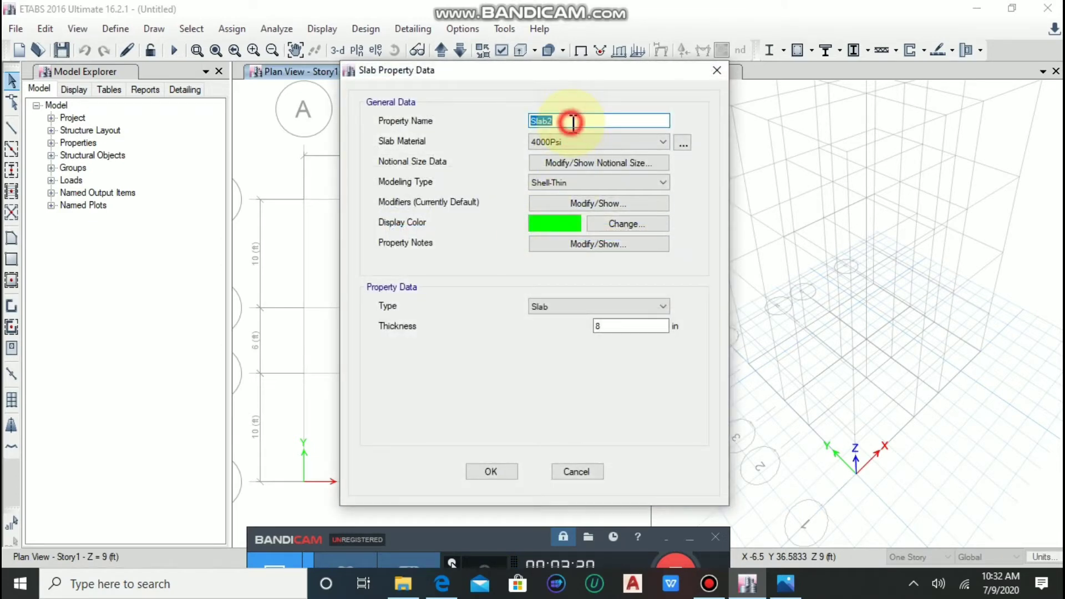
{"action": "left_click", "coordinate": [572, 122]}
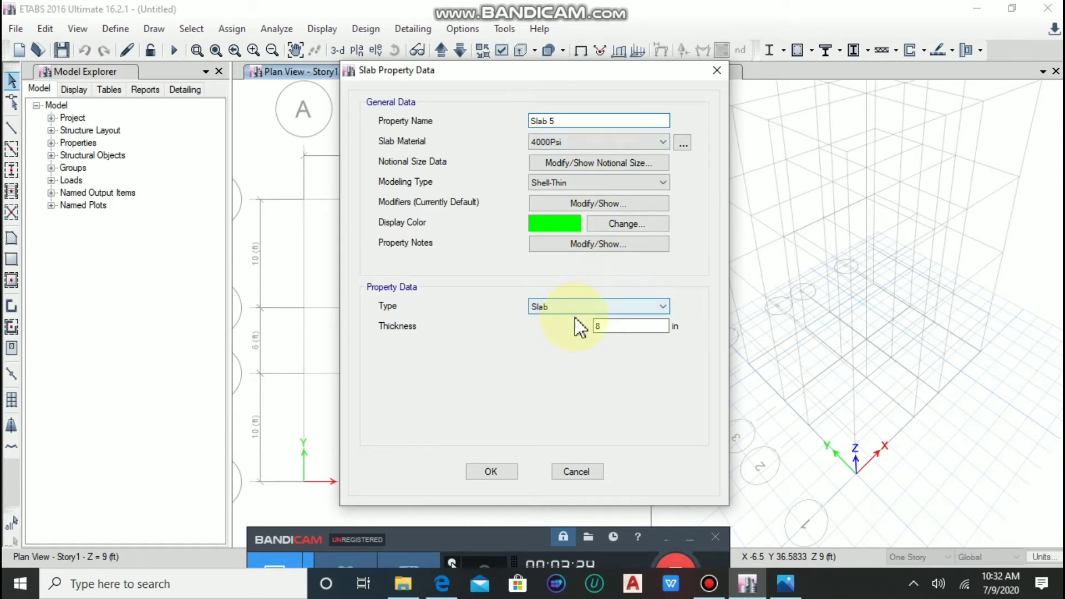
{"action": "double_click", "coordinate": [614, 328]}
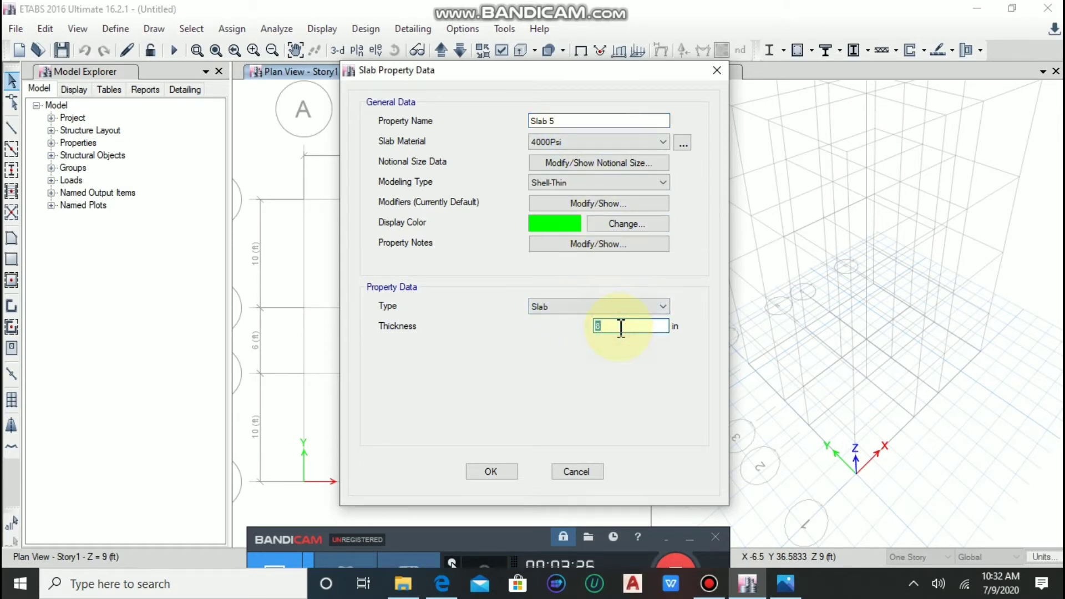
{"action": "type", "text": "5"}
{"action": "left_click", "coordinate": [493, 472]}
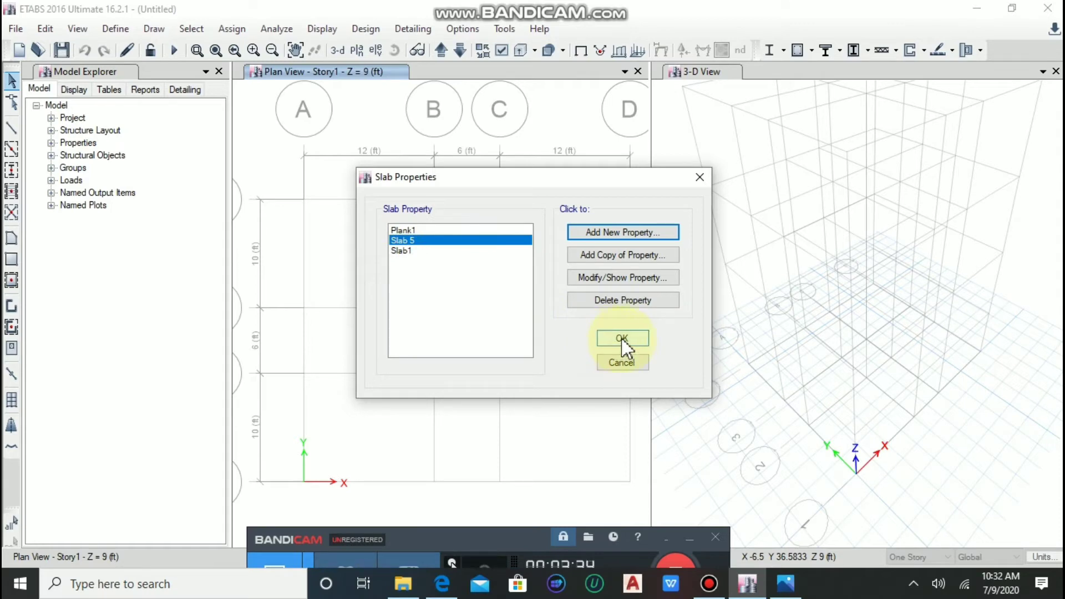
- Change the slab material of Slab 5 to 5000Psi and accept the slab property definitions
{"action": "left_click", "coordinate": [622, 278]}
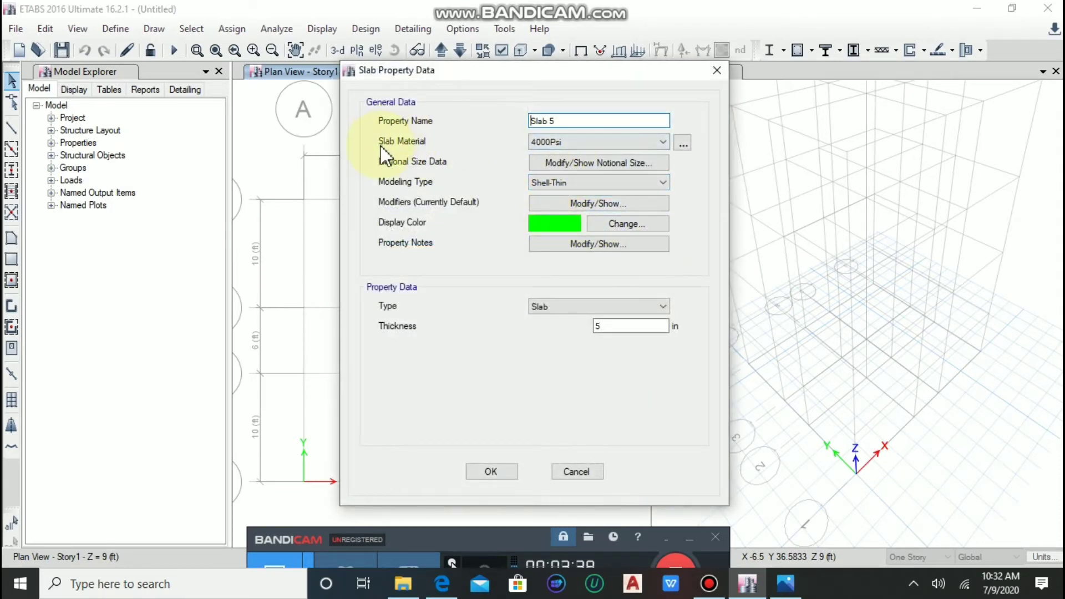
{"action": "left_click", "coordinate": [620, 139]}
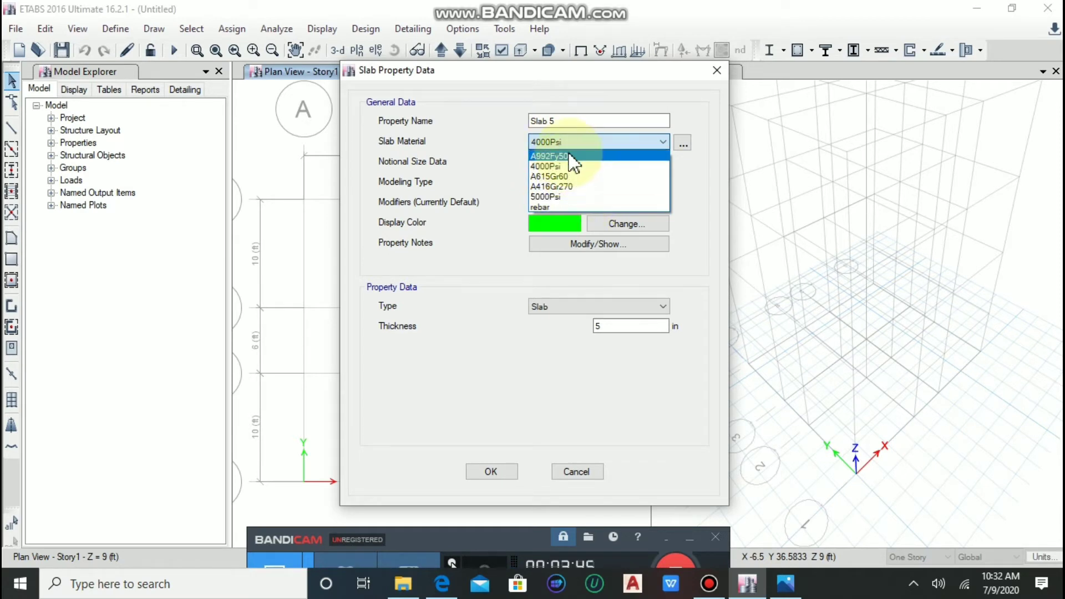
{"action": "left_click", "coordinate": [567, 195]}
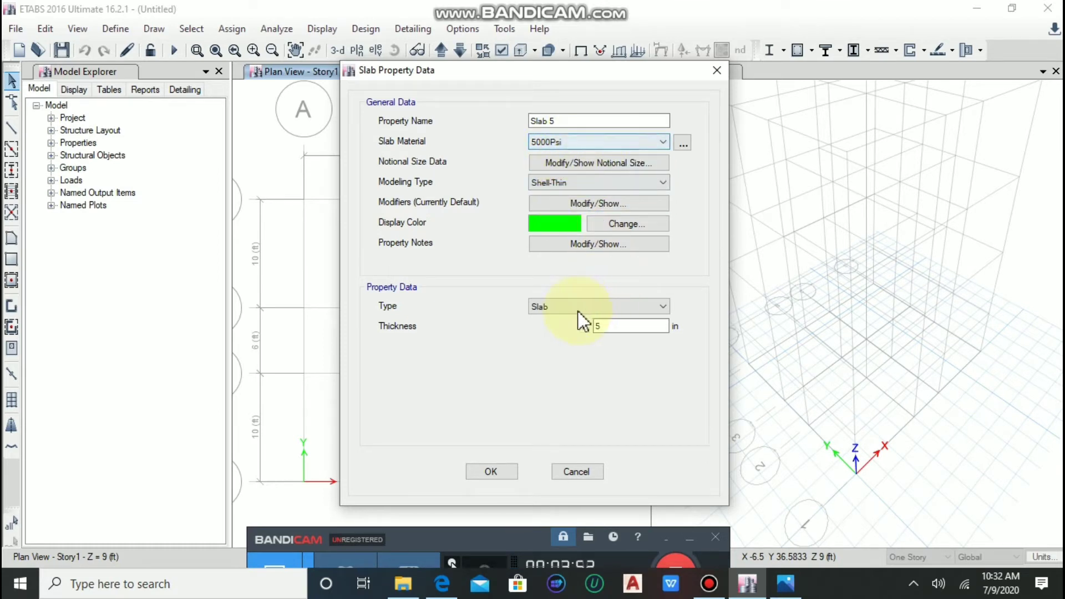
{"action": "left_click", "coordinate": [606, 146]}
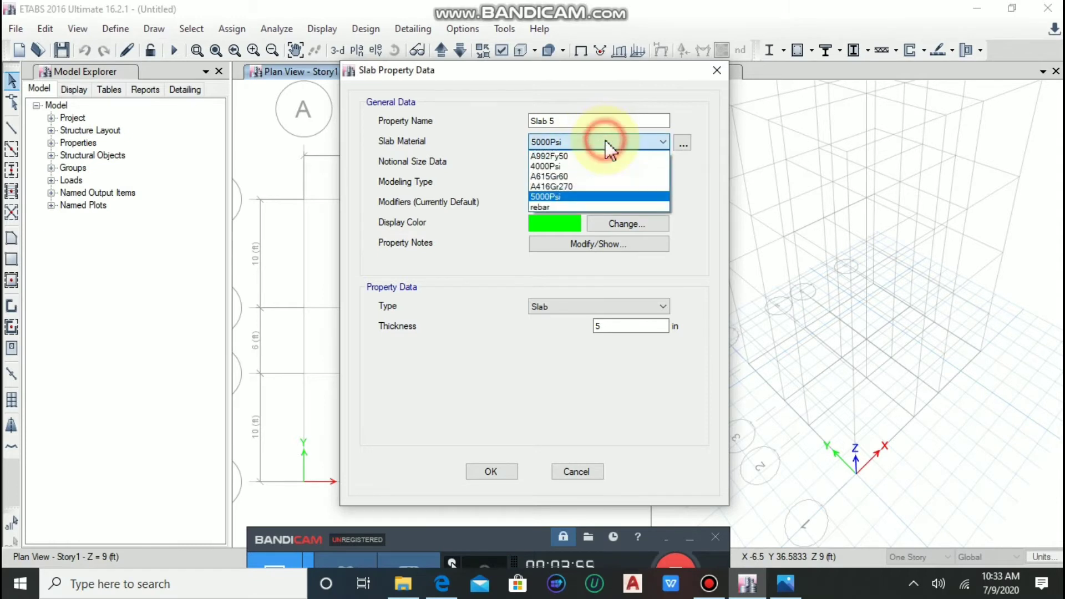
{"action": "left_click", "coordinate": [684, 144]}
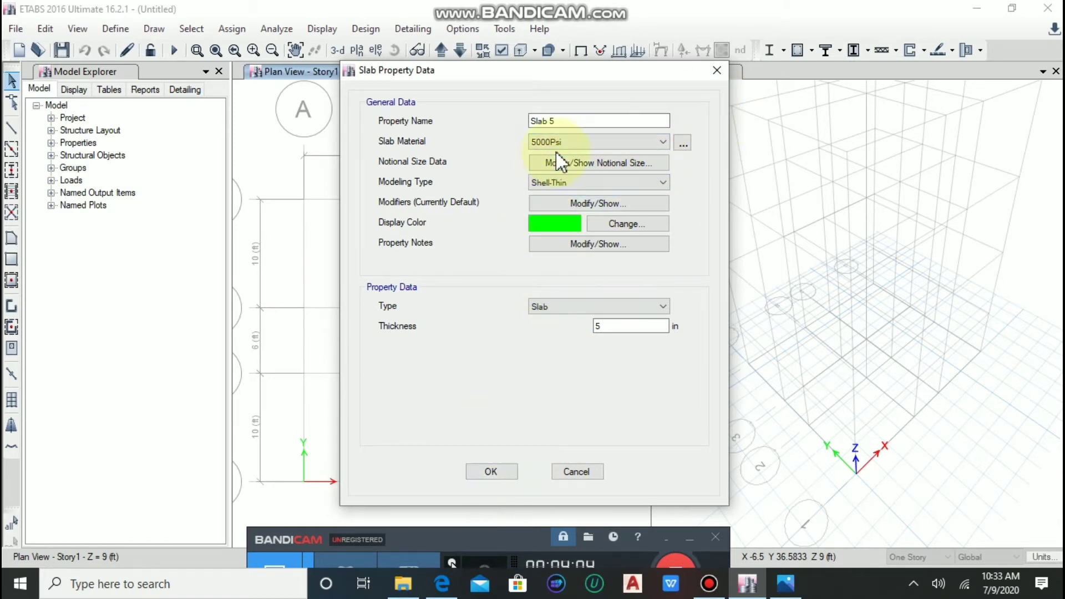
{"action": "left_click", "coordinate": [484, 470]}
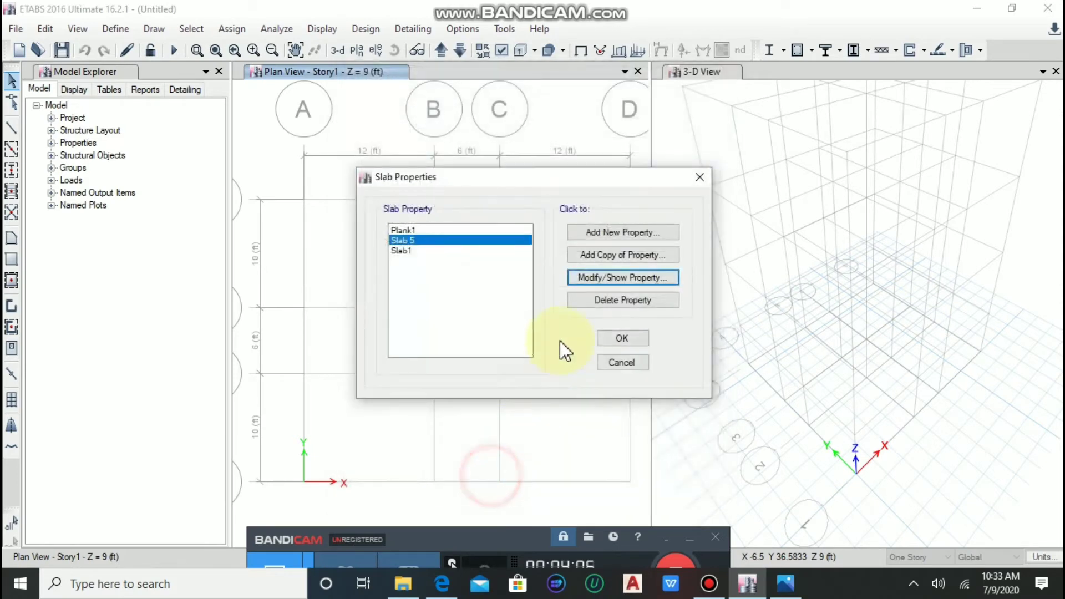
{"action": "left_click", "coordinate": [614, 333]}
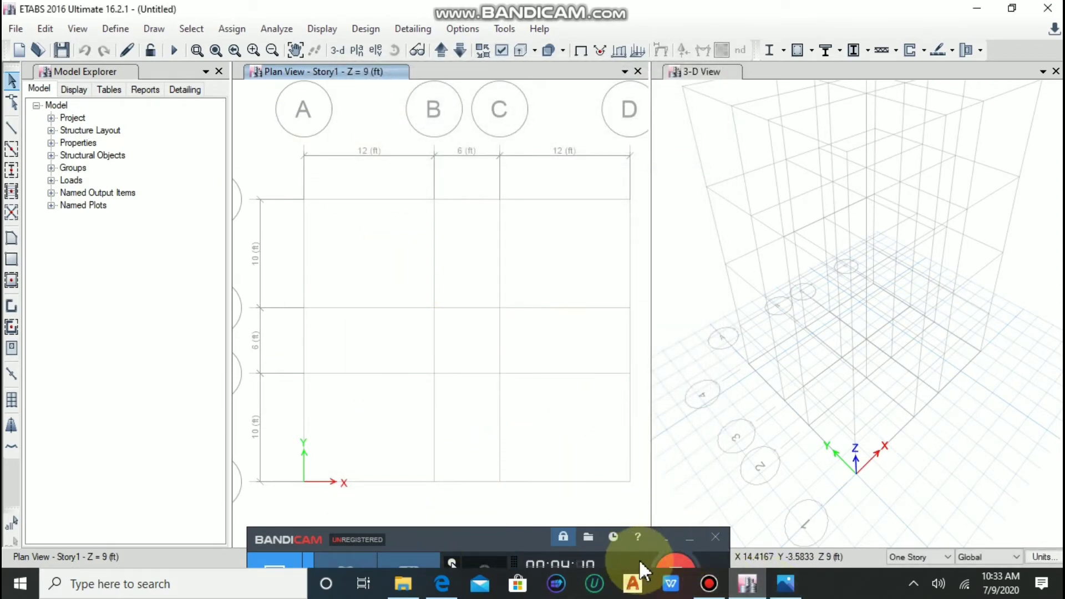
- Switch to Photos to check the handwritten modeling workflow in 2.png and return to ETABS
{"action": "left_click_drag", "start_coordinate": [509, 540], "coordinate": [651, 596]}
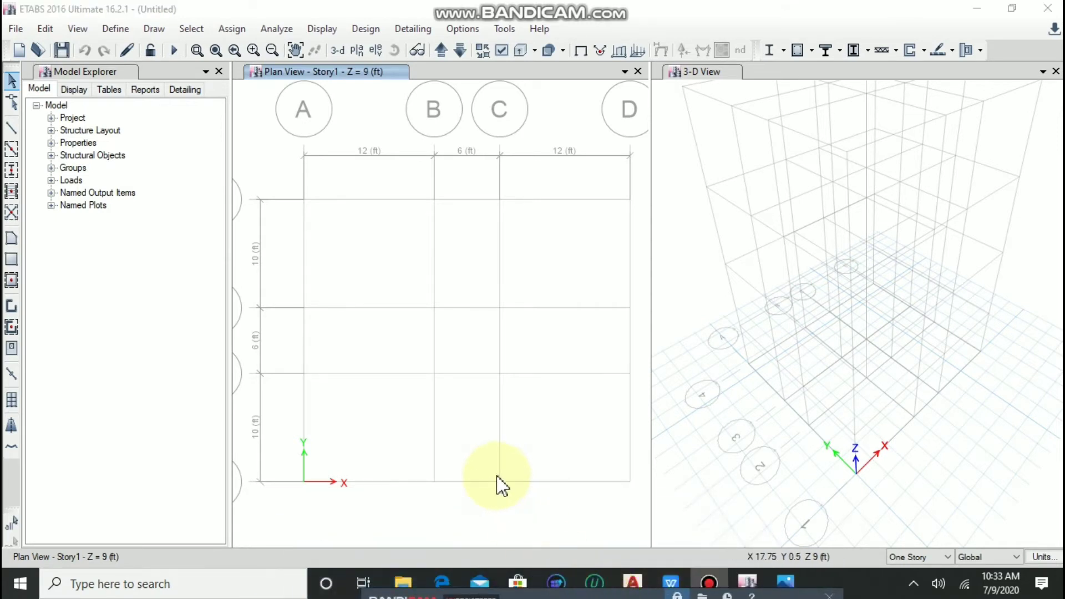
{"action": "left_click", "coordinate": [791, 582]}
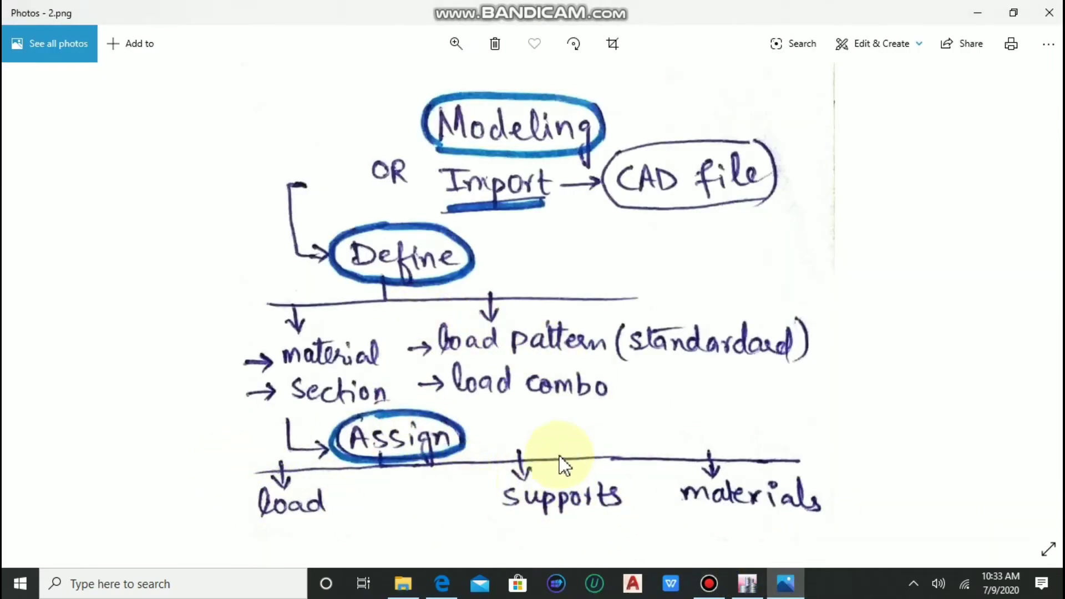
{"action": "left_click", "coordinate": [748, 582]}
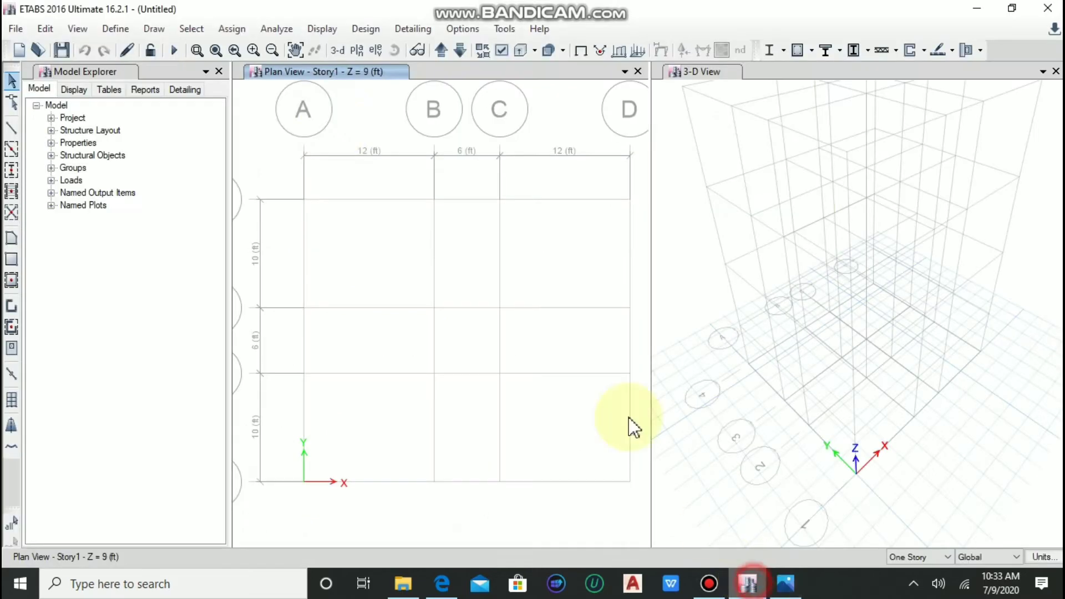
- Review the Dead and Live load patterns and the available load types, and accept the load pattern definitions
{"action": "left_click", "coordinate": [118, 29]}
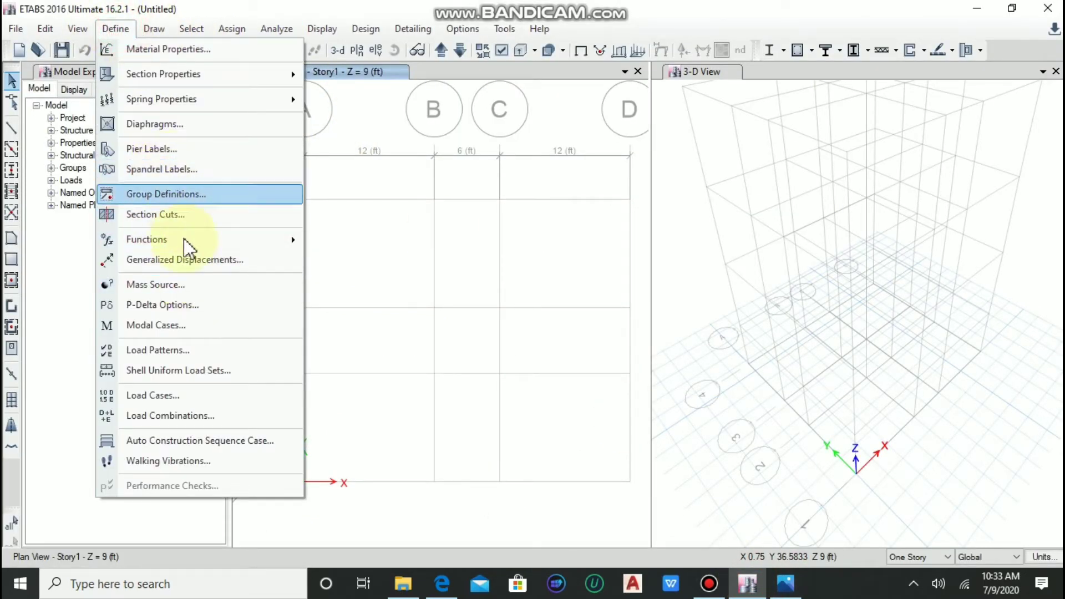
{"action": "left_click", "coordinate": [218, 349]}
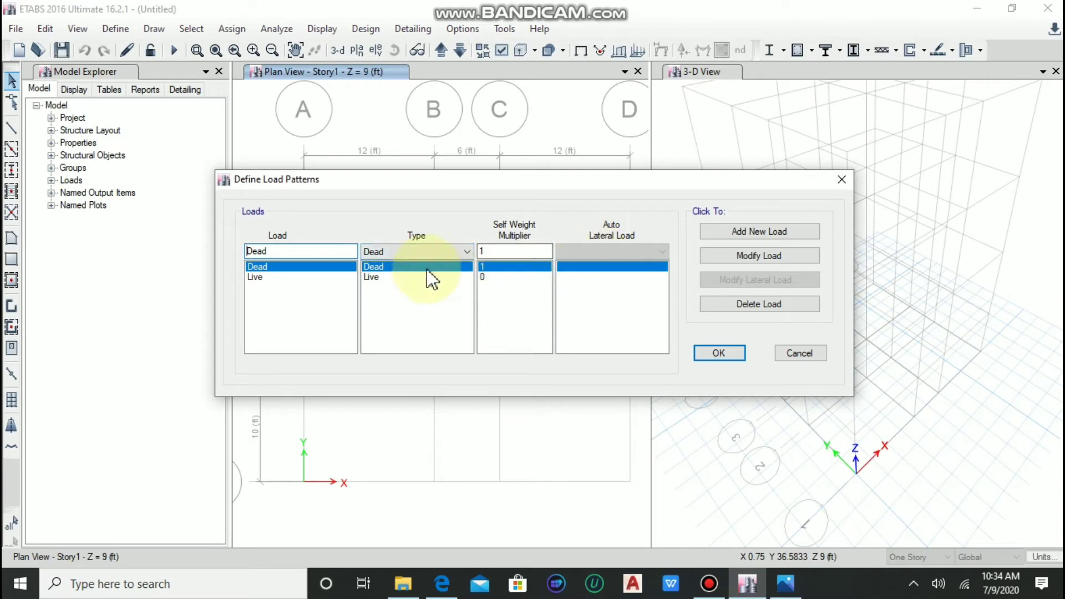
{"action": "left_click", "coordinate": [291, 276]}
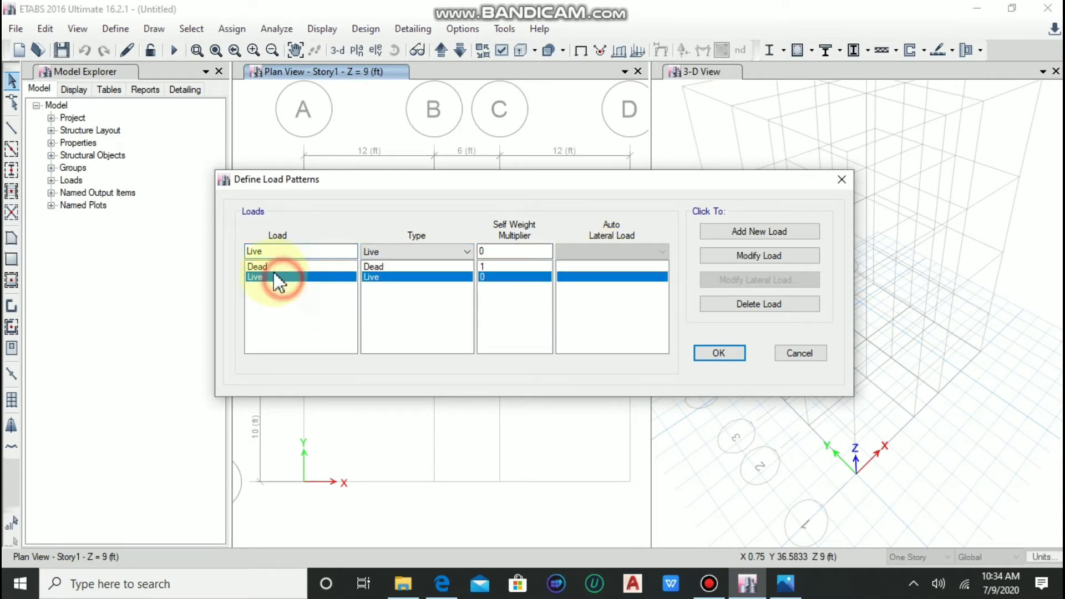
{"action": "left_click", "coordinate": [278, 269]}
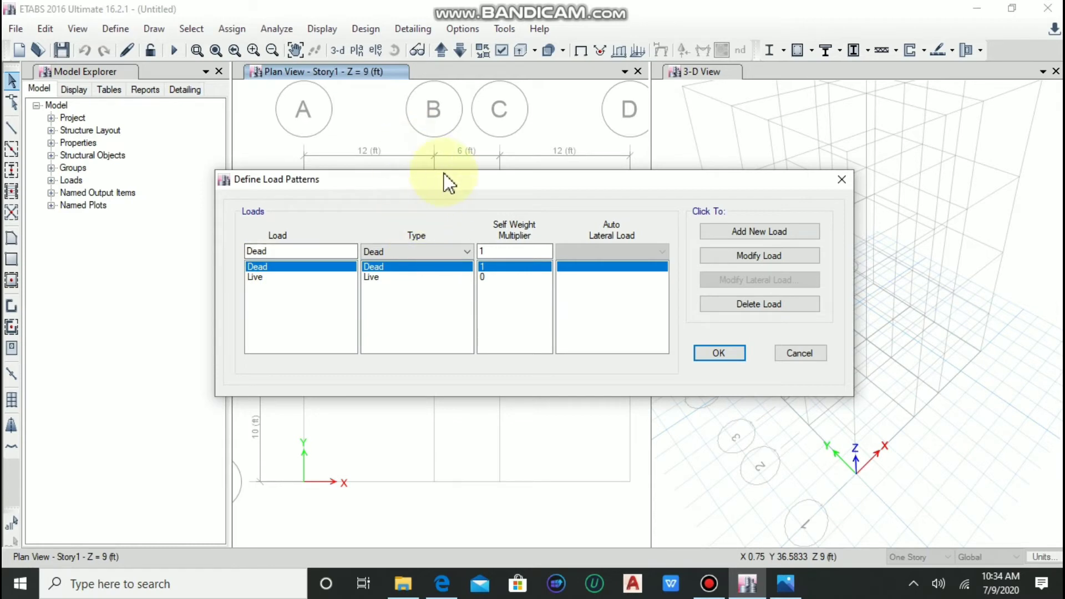
{"action": "left_click_drag", "start_coordinate": [443, 173], "coordinate": [384, 175]}
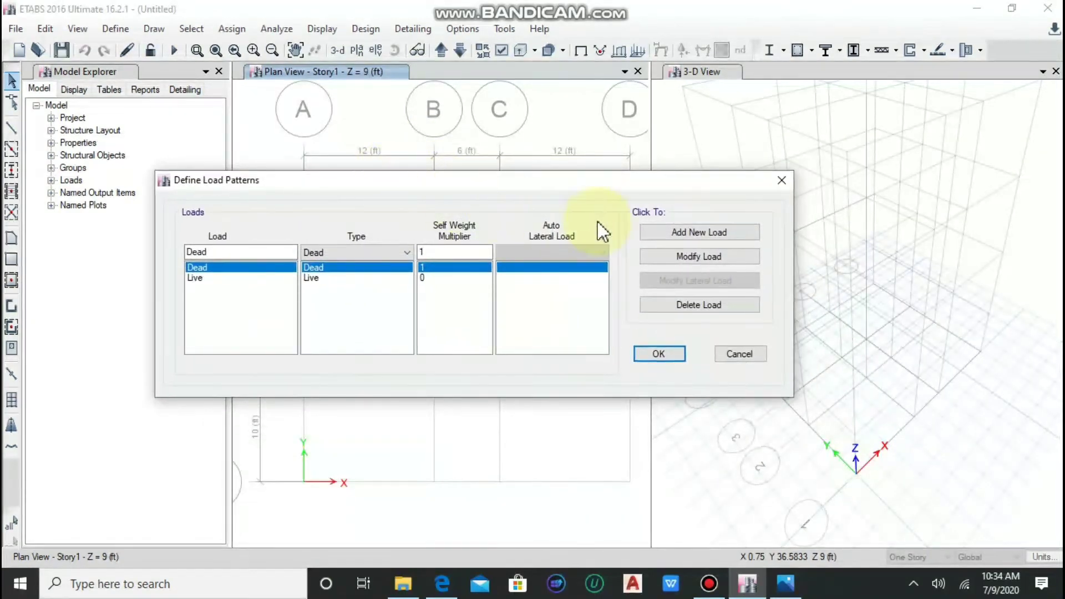
{"action": "left_click_drag", "start_coordinate": [291, 179], "coordinate": [378, 211]}
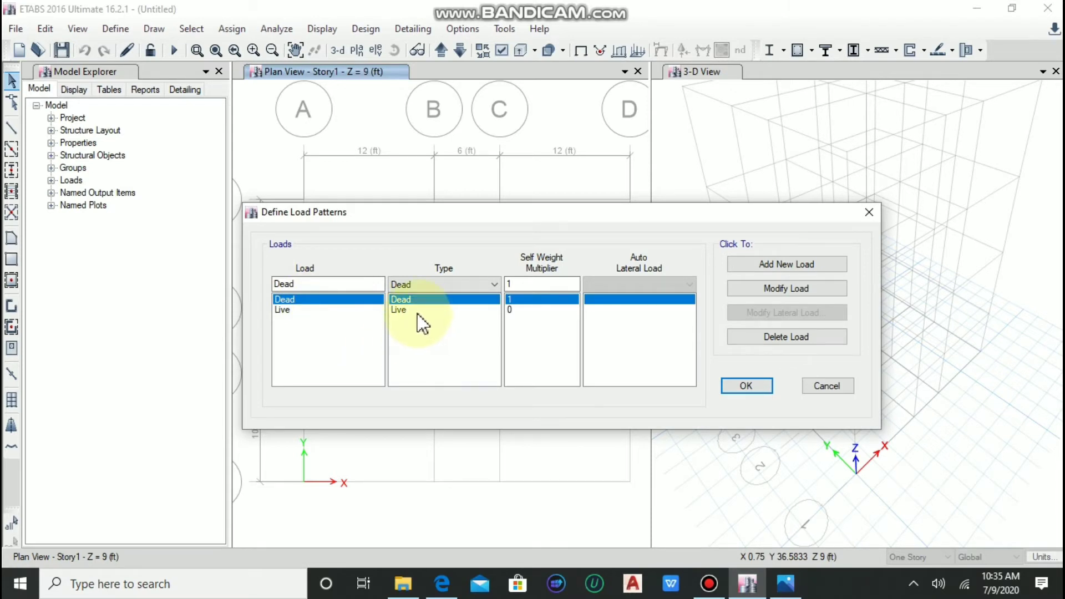
{"action": "left_click", "coordinate": [313, 310]}
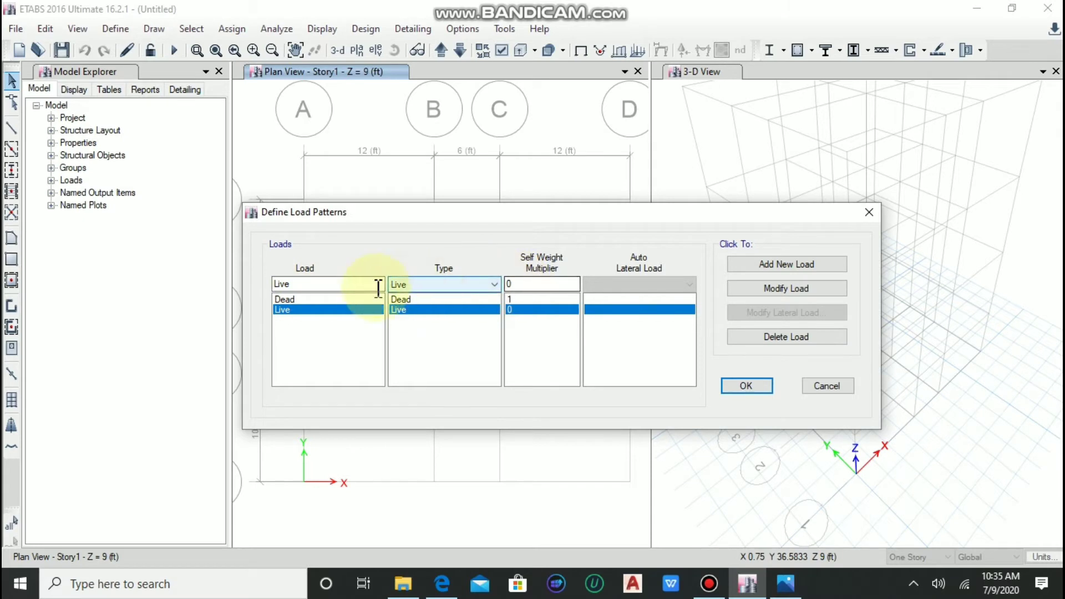
{"action": "left_click", "coordinate": [449, 286]}
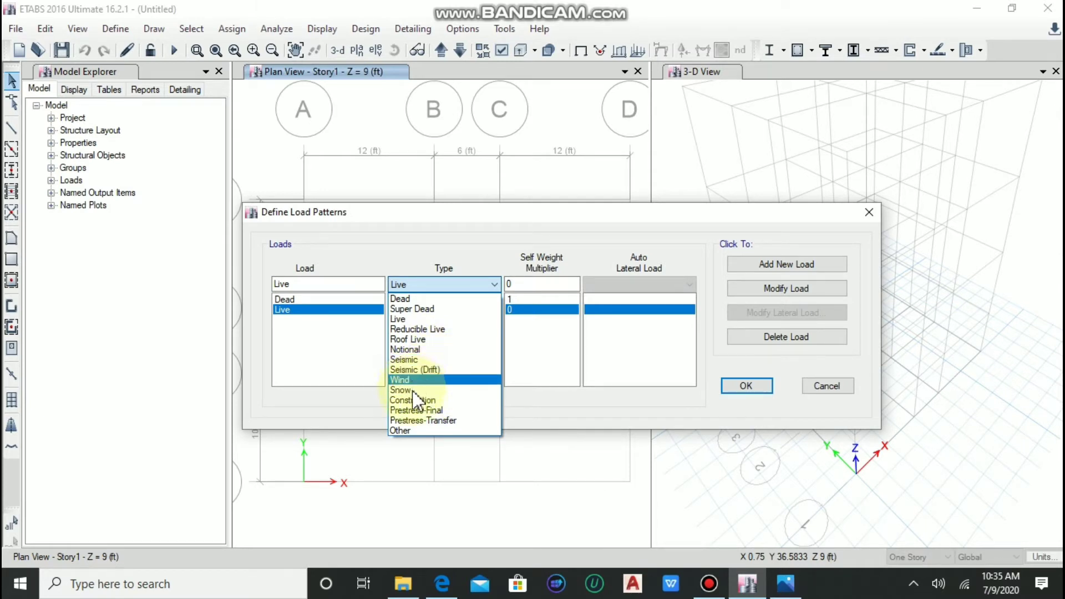
{"action": "left_click", "coordinate": [538, 328]}
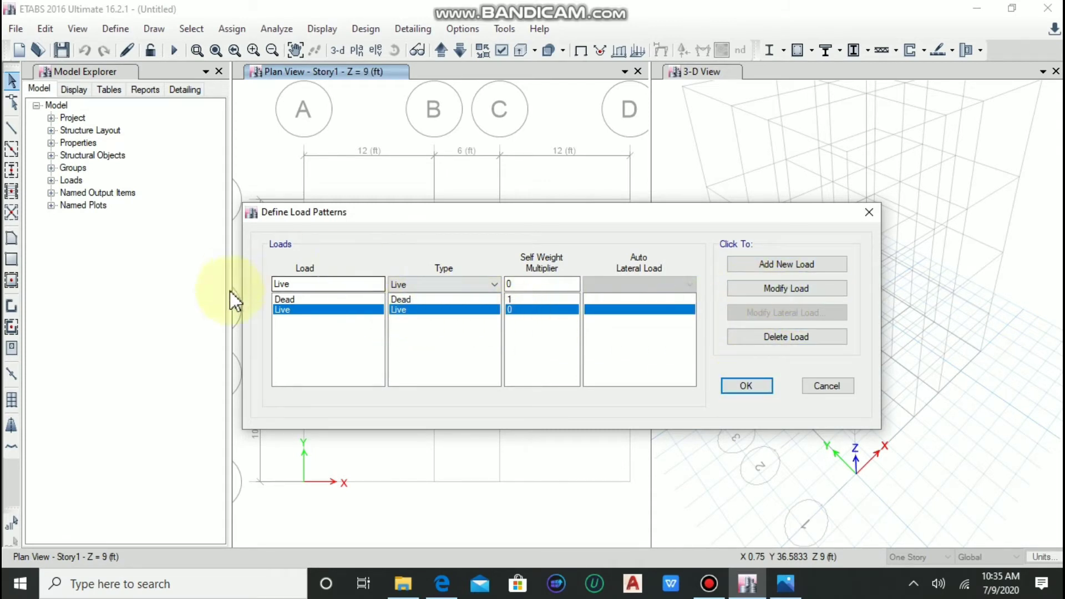
{"action": "left_click", "coordinate": [734, 384]}
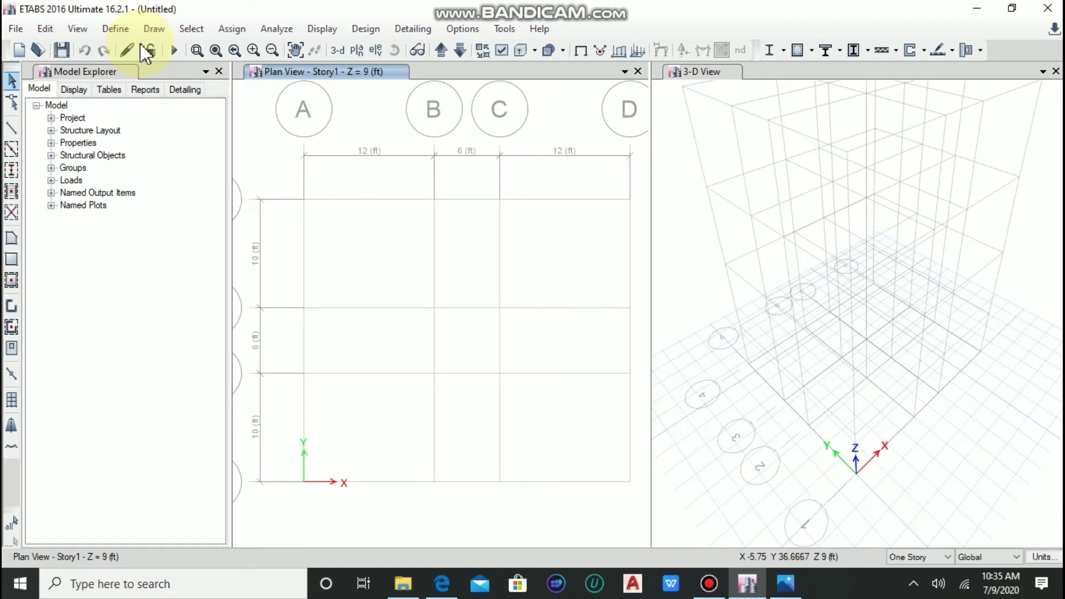
- Create a new load combination and set the scale factor of its Dead load to 1.2
{"action": "left_click", "coordinate": [117, 28]}
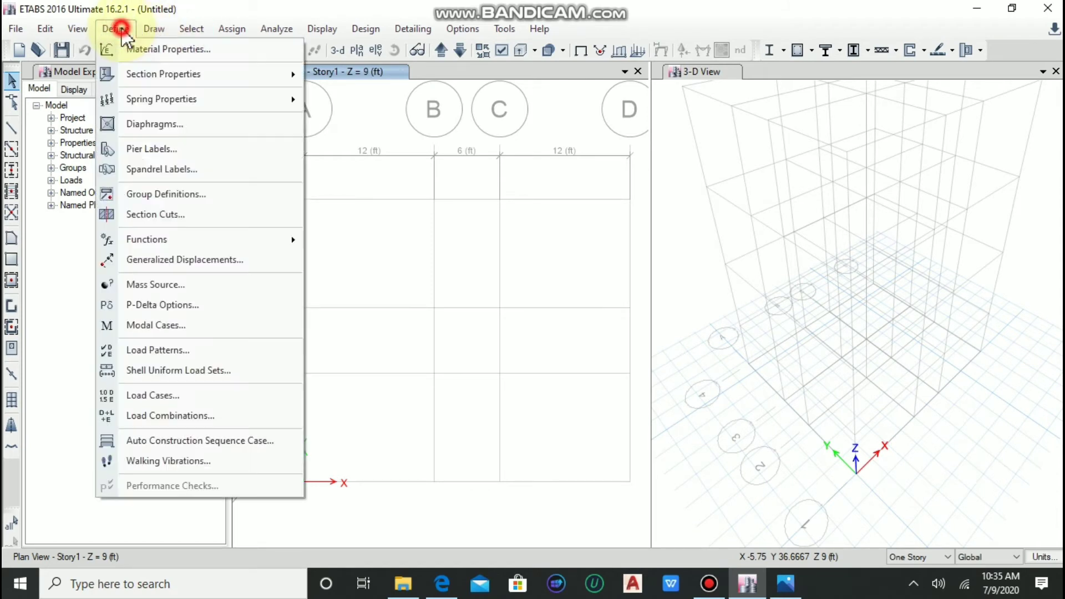
{"action": "left_click", "coordinate": [181, 416]}
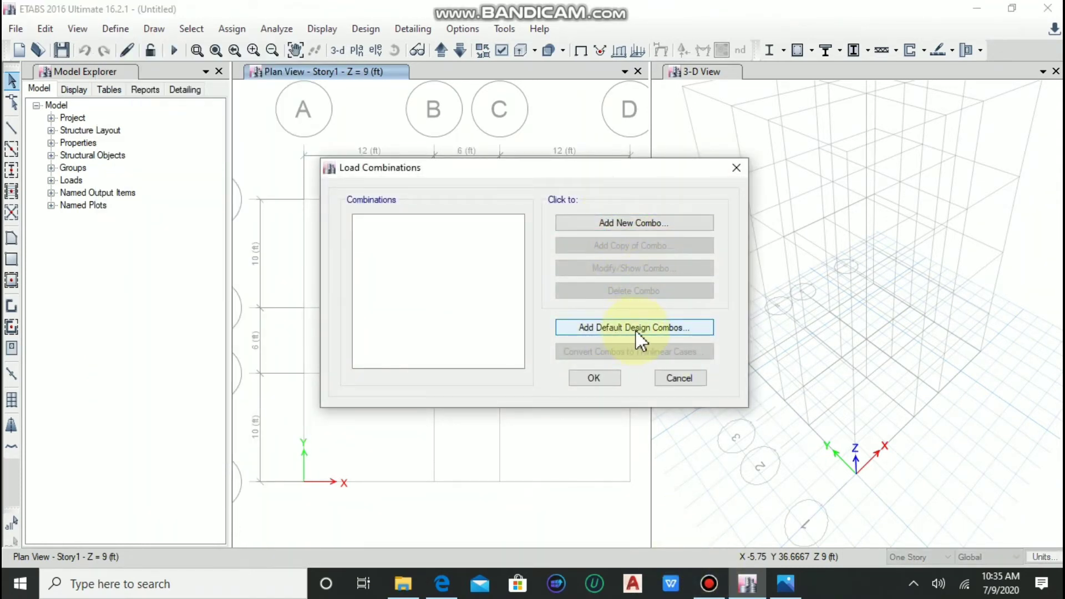
{"action": "left_click", "coordinate": [644, 223]}
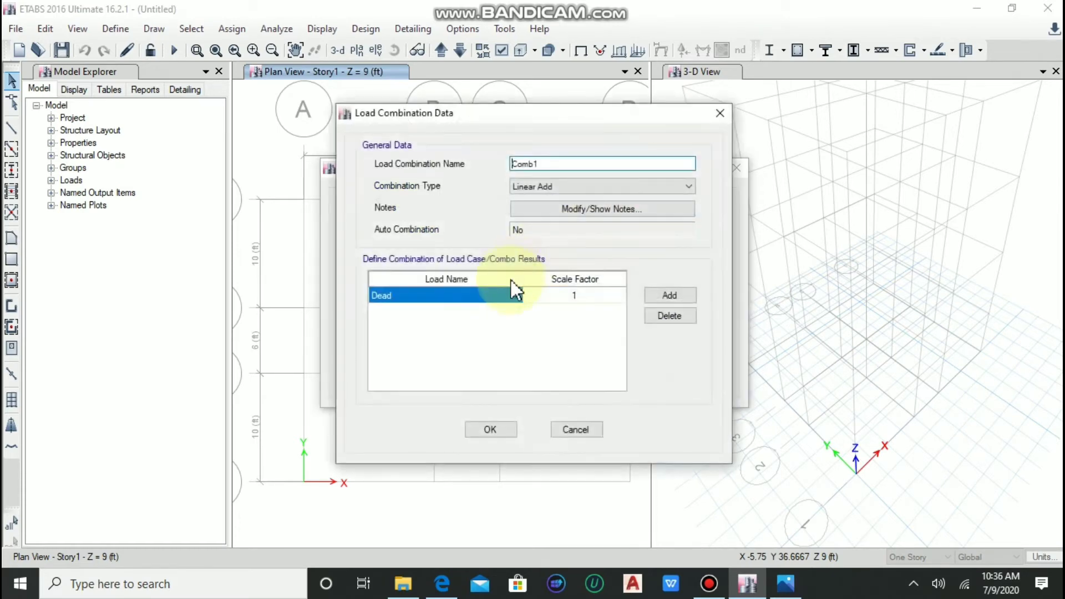
{"action": "left_click", "coordinate": [585, 294]}
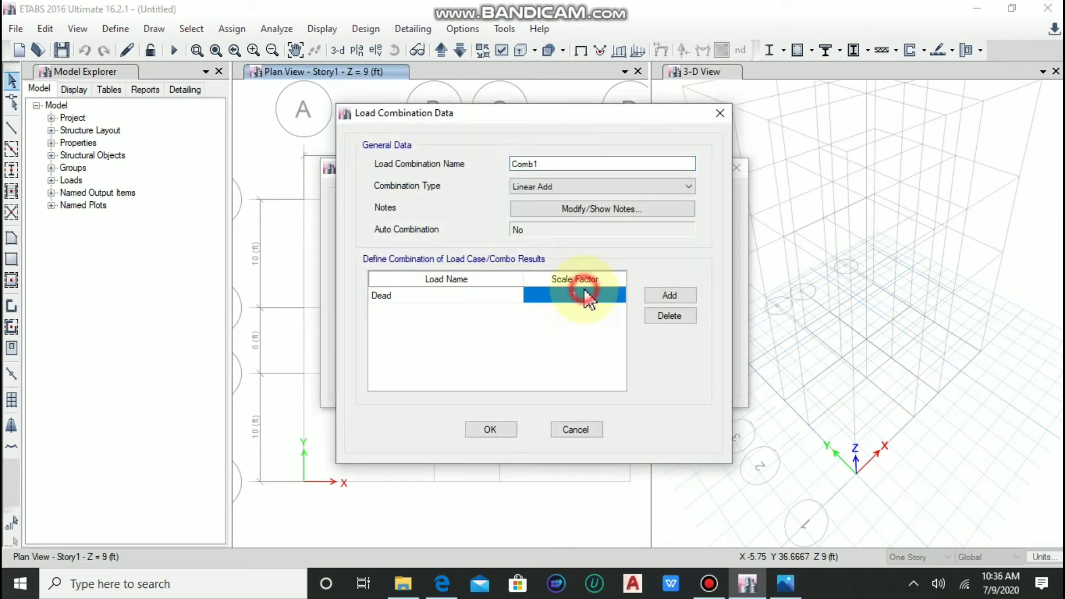
{"action": "left_click", "coordinate": [587, 294]}
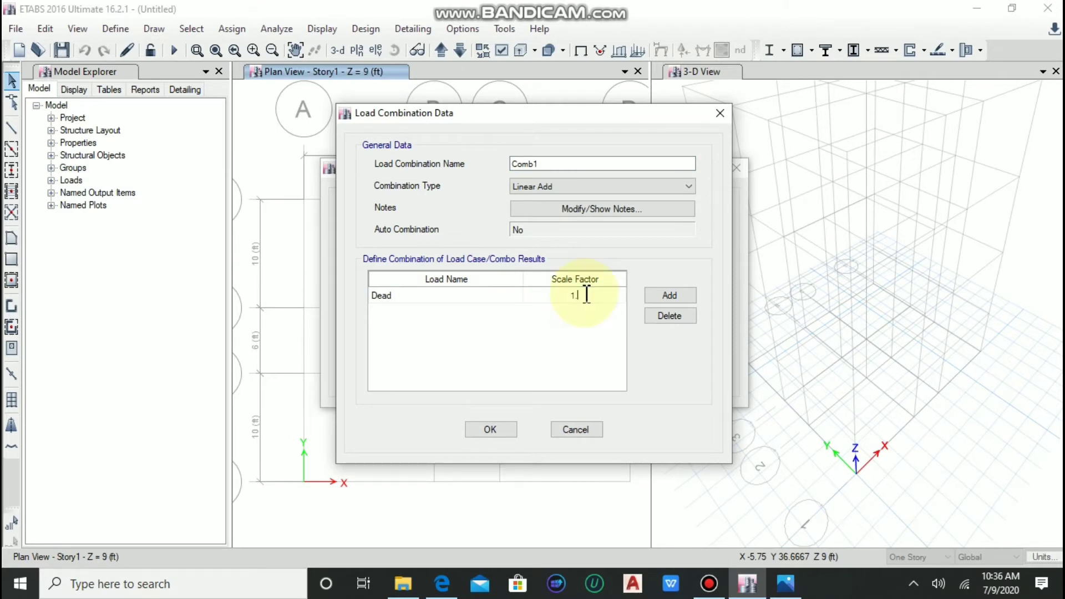
{"action": "type", "text": "2"}
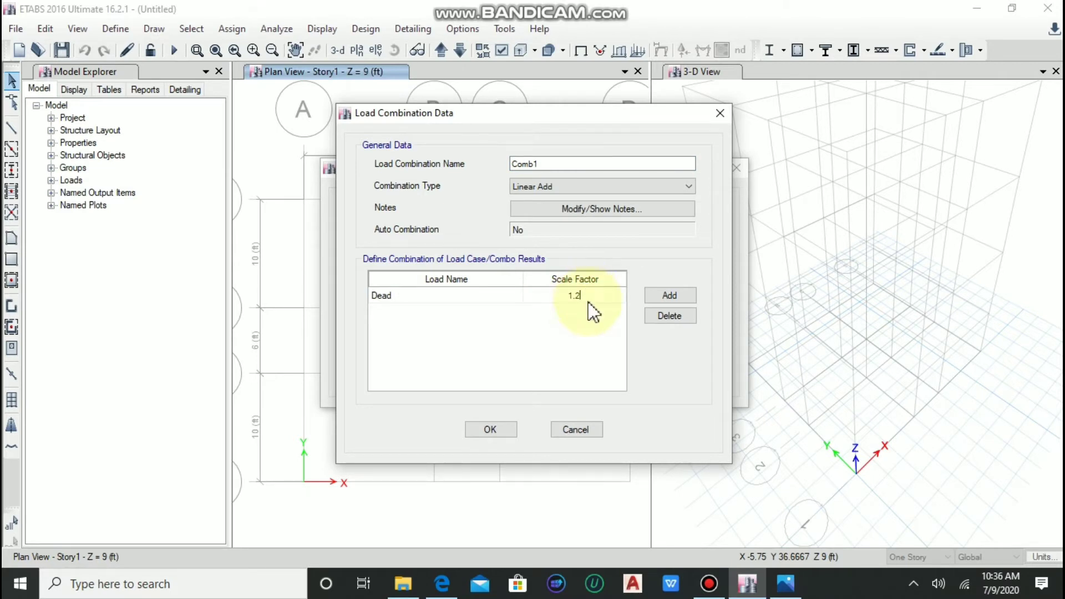
- Add a second entry to the load combination as the Live load with a scale factor of 1.6
{"action": "left_click", "coordinate": [656, 295]}
{"action": "left_click", "coordinate": [442, 294]}
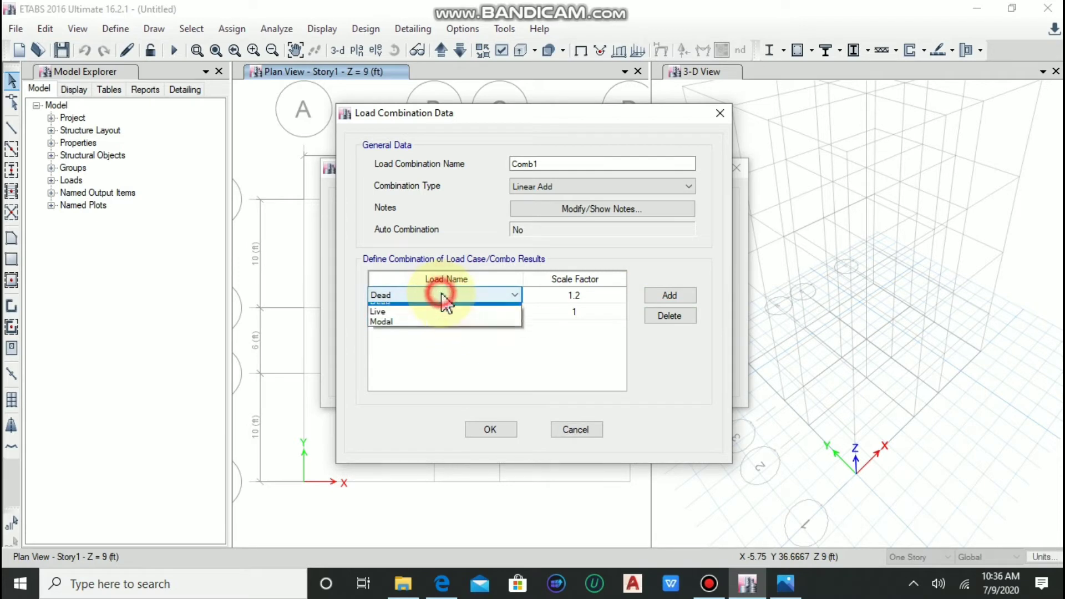
{"action": "left_click", "coordinate": [444, 312]}
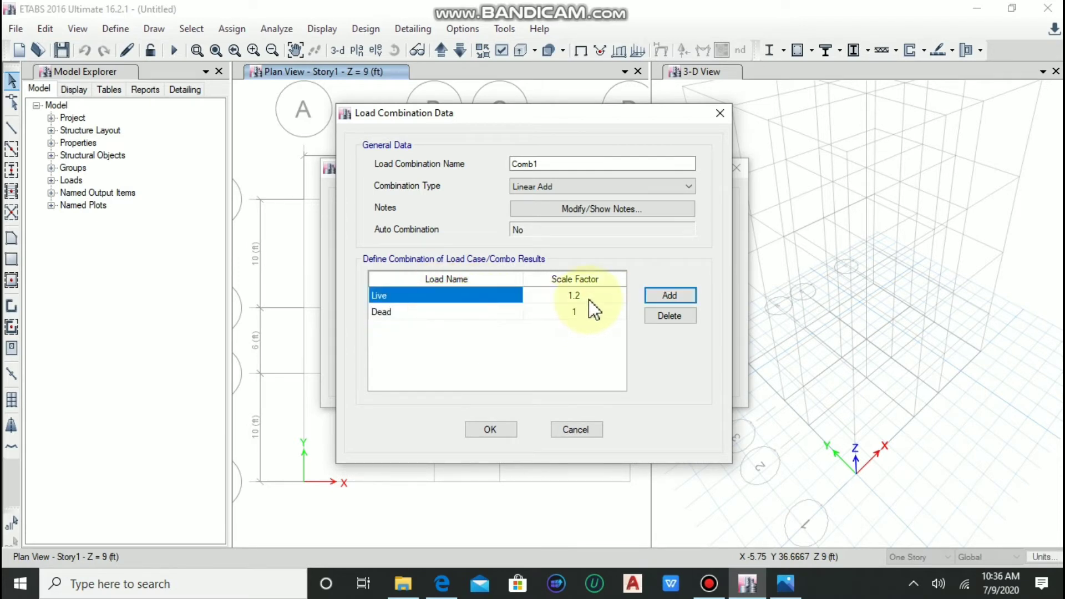
{"action": "left_click", "coordinate": [467, 313]}
{"action": "left_click", "coordinate": [463, 314]}
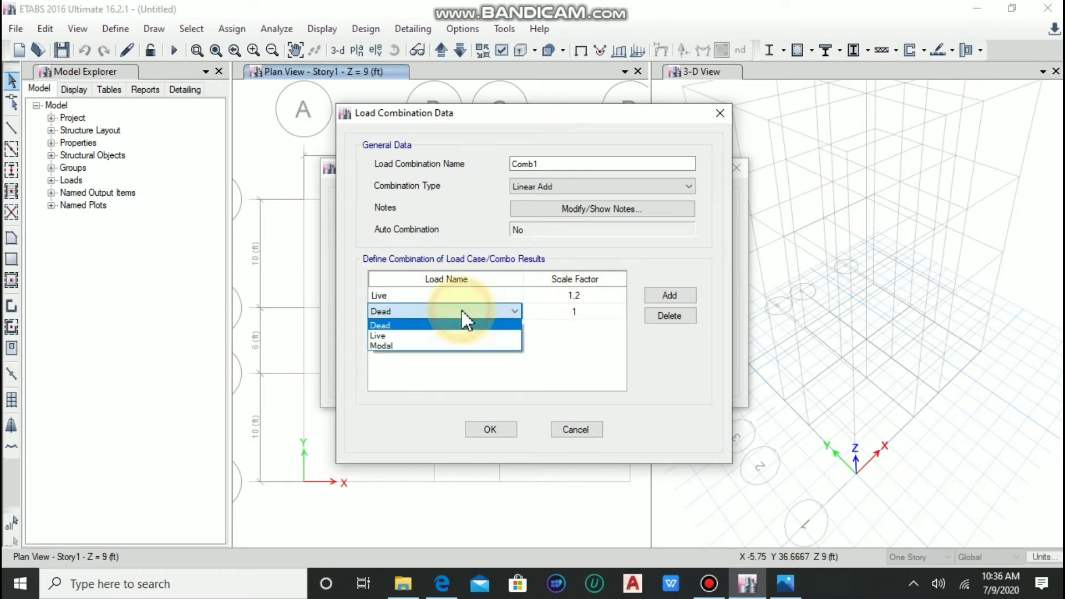
{"action": "left_click", "coordinate": [445, 335]}
{"action": "left_click", "coordinate": [571, 310]}
{"action": "left_click", "coordinate": [581, 310]}
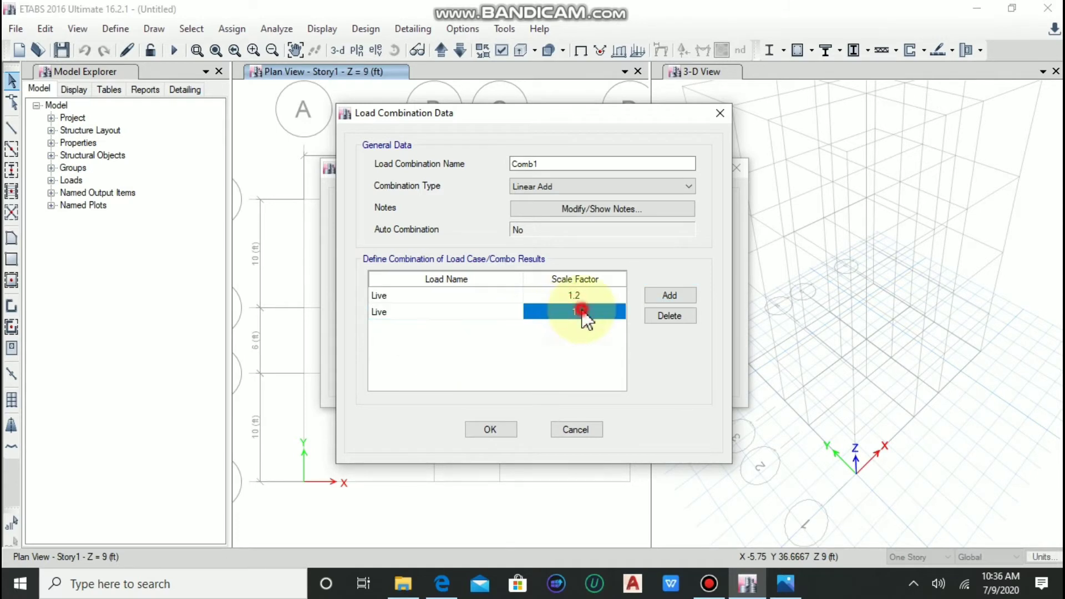
{"action": "type", "text": "."}
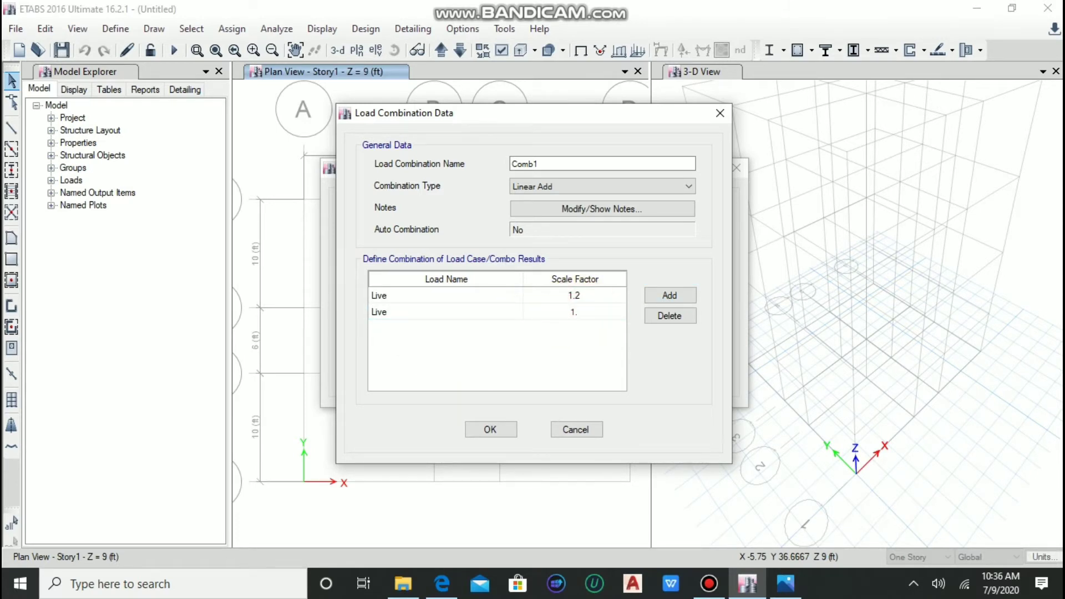
{"action": "type", "text": "6"}
- Set the first load of the combination back to Dead and discard the combination
{"action": "left_click", "coordinate": [491, 294]}
{"action": "left_click", "coordinate": [491, 293]}
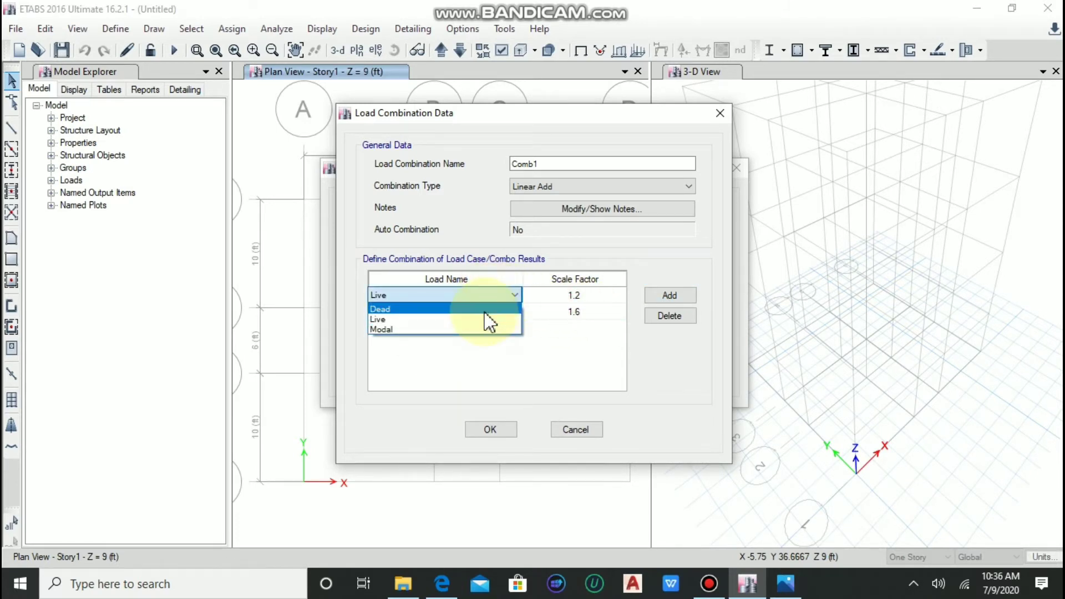
{"action": "left_click", "coordinate": [485, 309]}
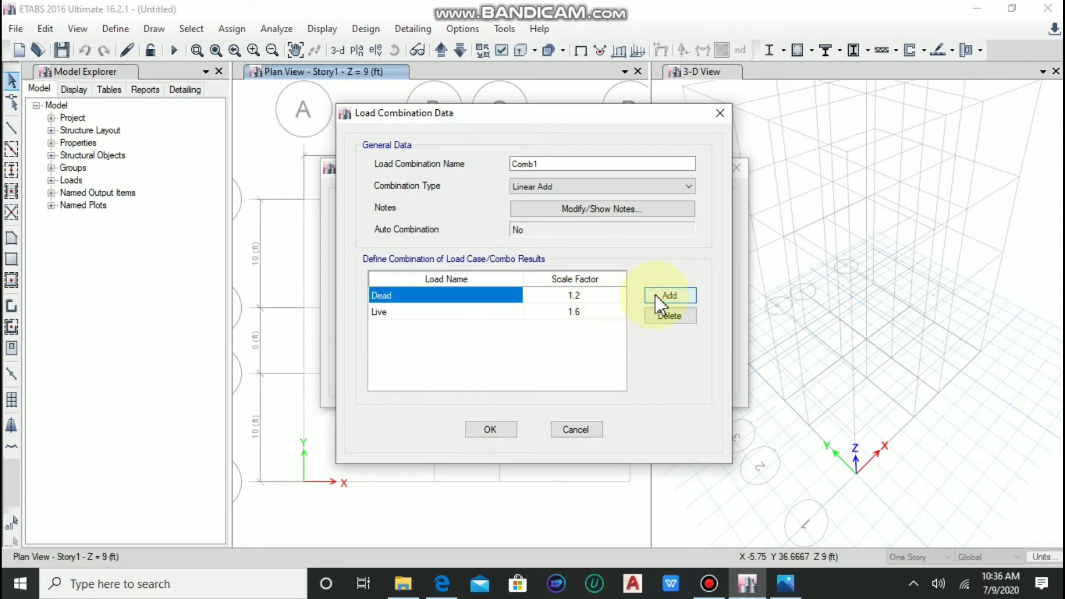
{"action": "left_click", "coordinate": [599, 326]}
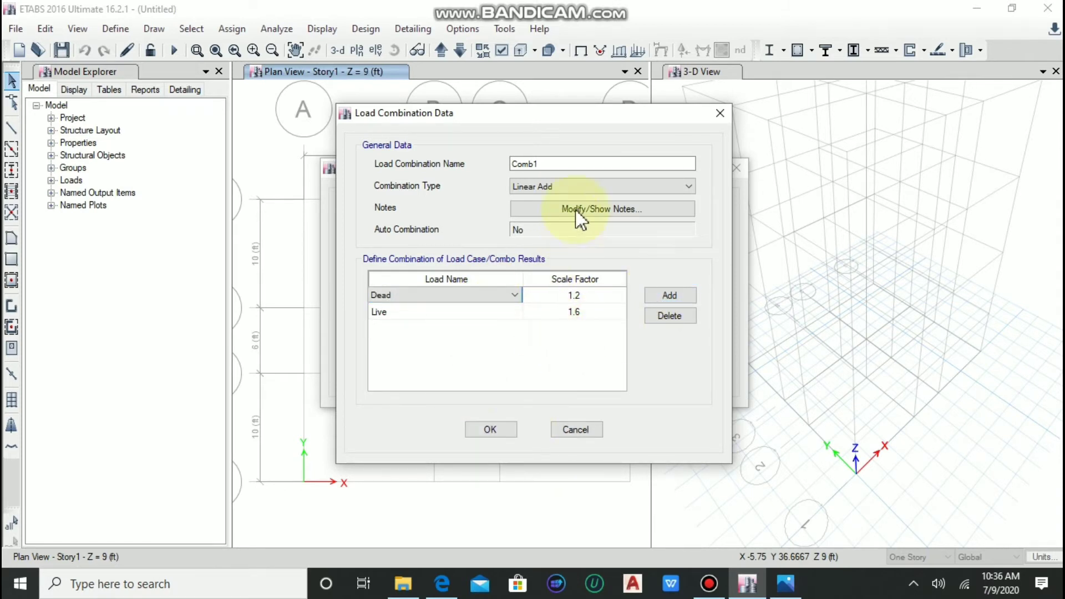
{"action": "left_click", "coordinate": [575, 432]}
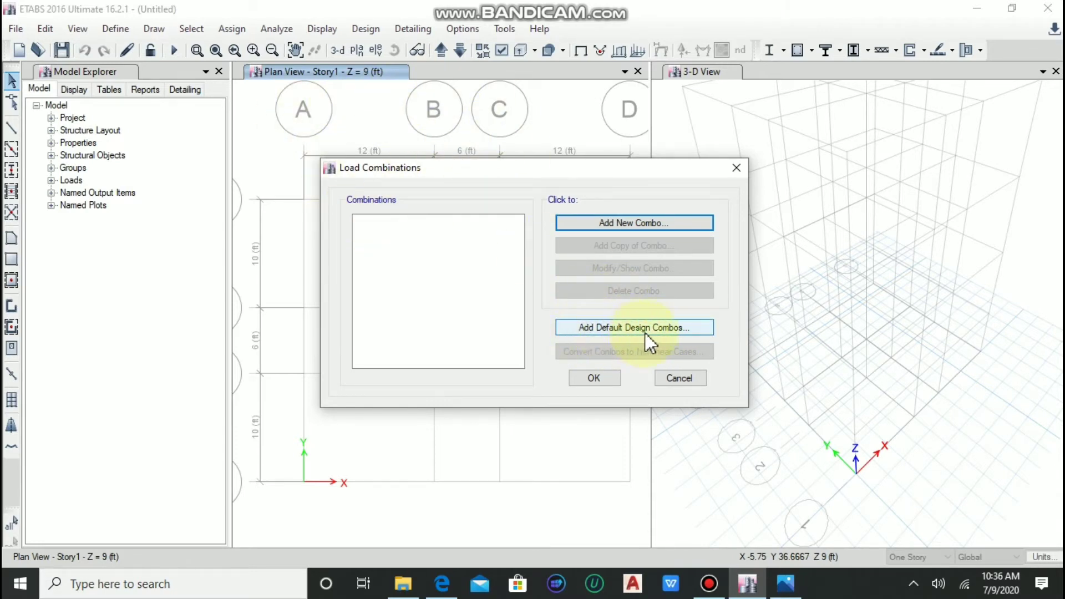
- Add the default design load combinations for Concrete Frame Design
{"action": "left_click", "coordinate": [610, 329]}
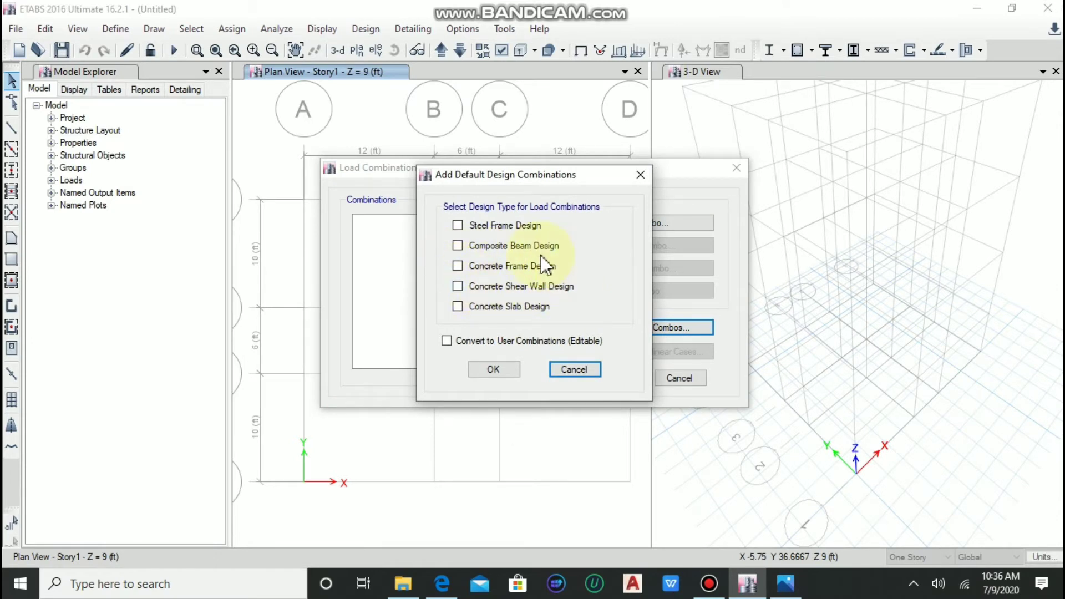
{"action": "left_click", "coordinate": [457, 266]}
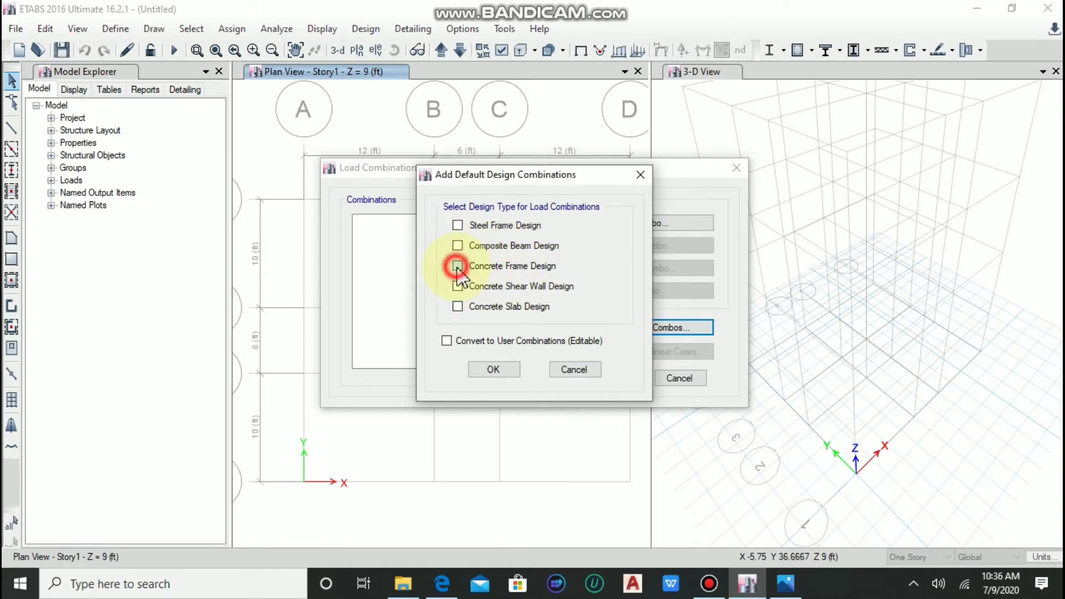
{"action": "left_click", "coordinate": [492, 367]}
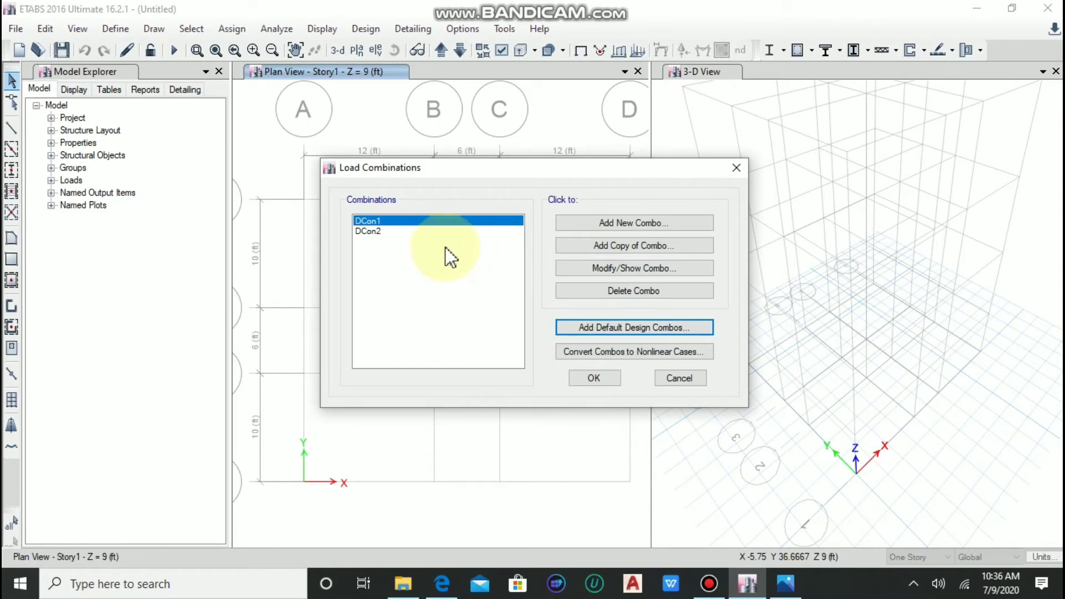
- Review the load factors of combinations DCon1 and DCon2 and accept the load combination definitions
{"action": "left_click", "coordinate": [638, 267]}
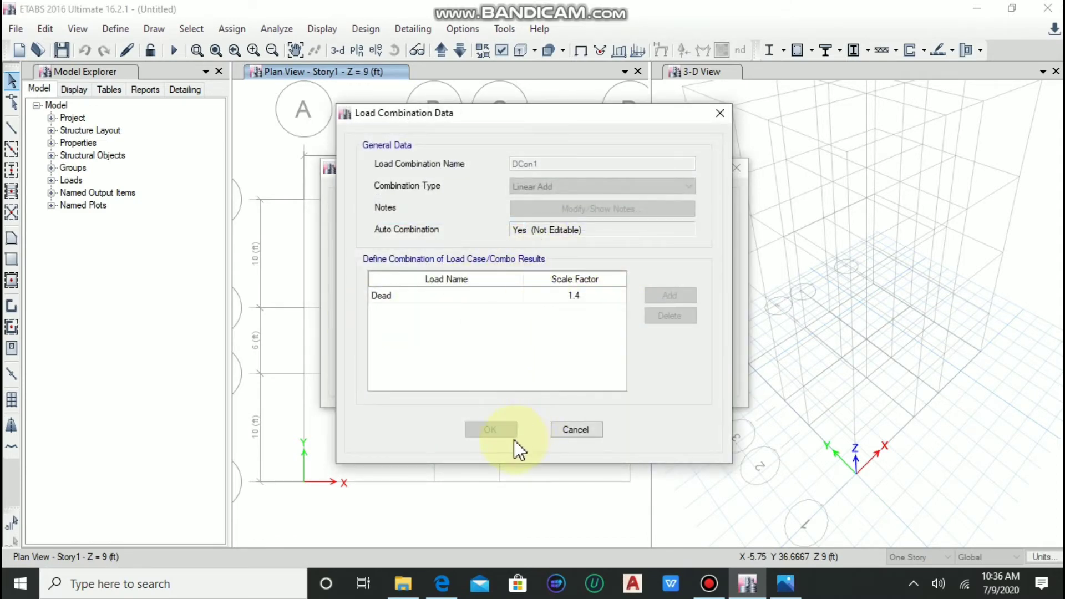
{"action": "left_click", "coordinate": [576, 430]}
{"action": "left_click", "coordinate": [405, 224]}
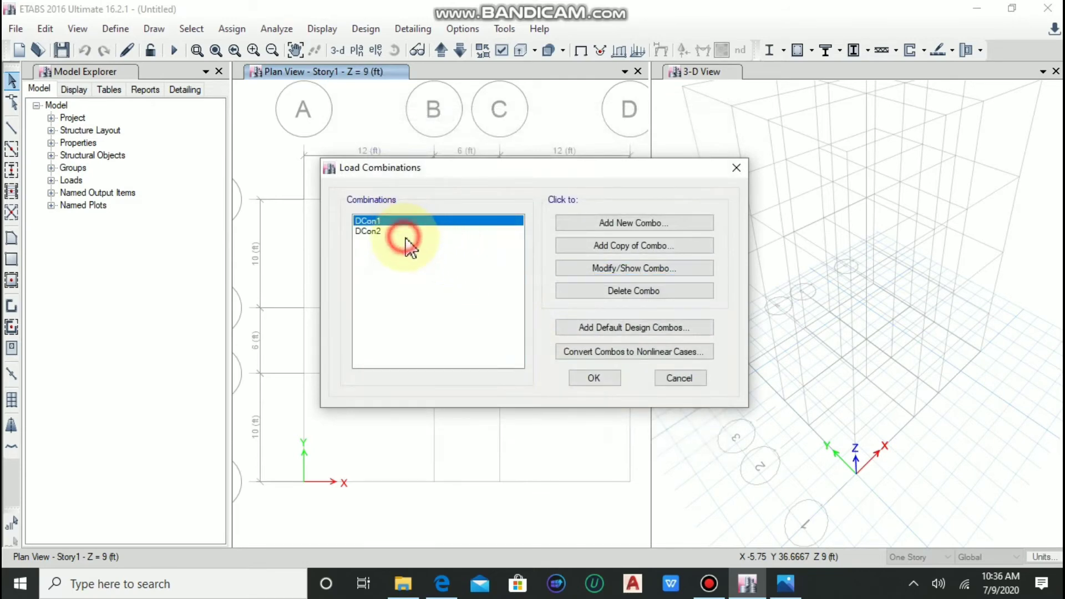
{"action": "left_click", "coordinate": [421, 231]}
{"action": "left_click", "coordinate": [636, 272]}
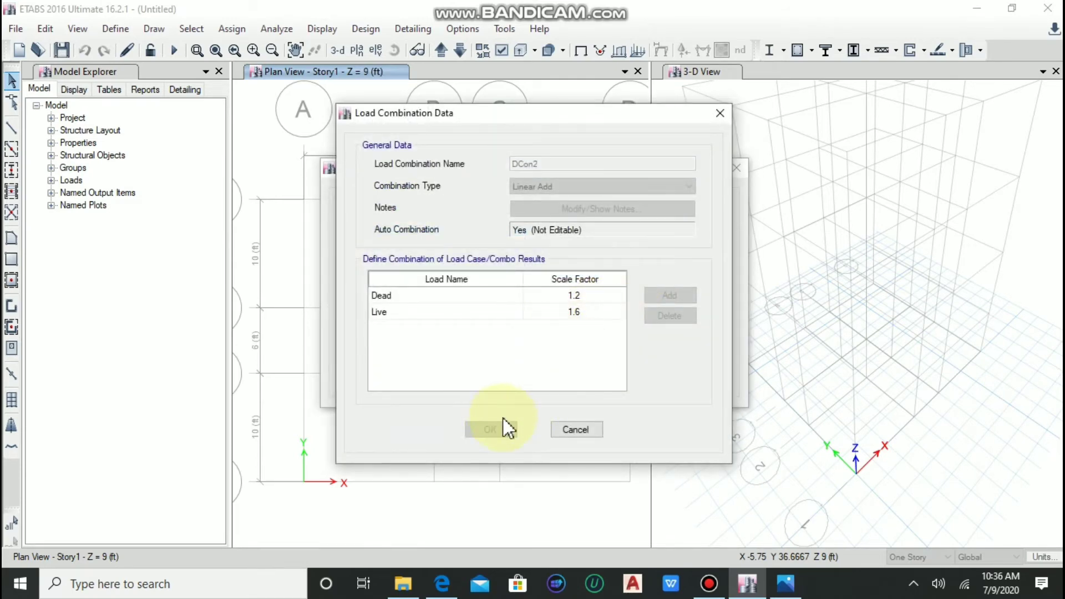
{"action": "left_click", "coordinate": [572, 429]}
{"action": "left_click", "coordinate": [605, 377]}
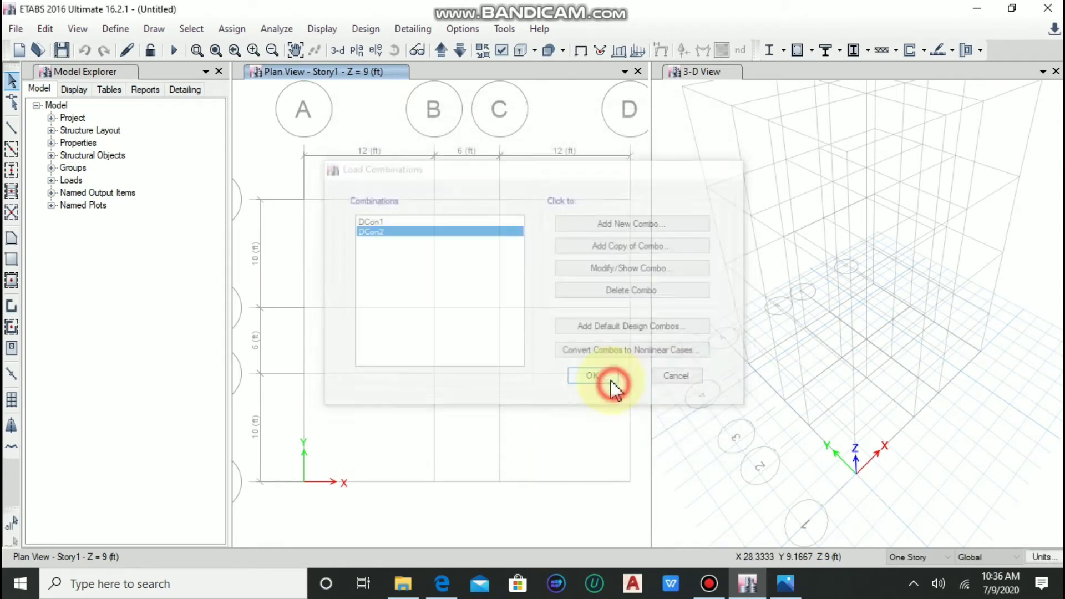
- Switch to Photos to check the Define and Assign stages of the handwritten workflow and return to ETABS
{"action": "left_click", "coordinate": [785, 583]}
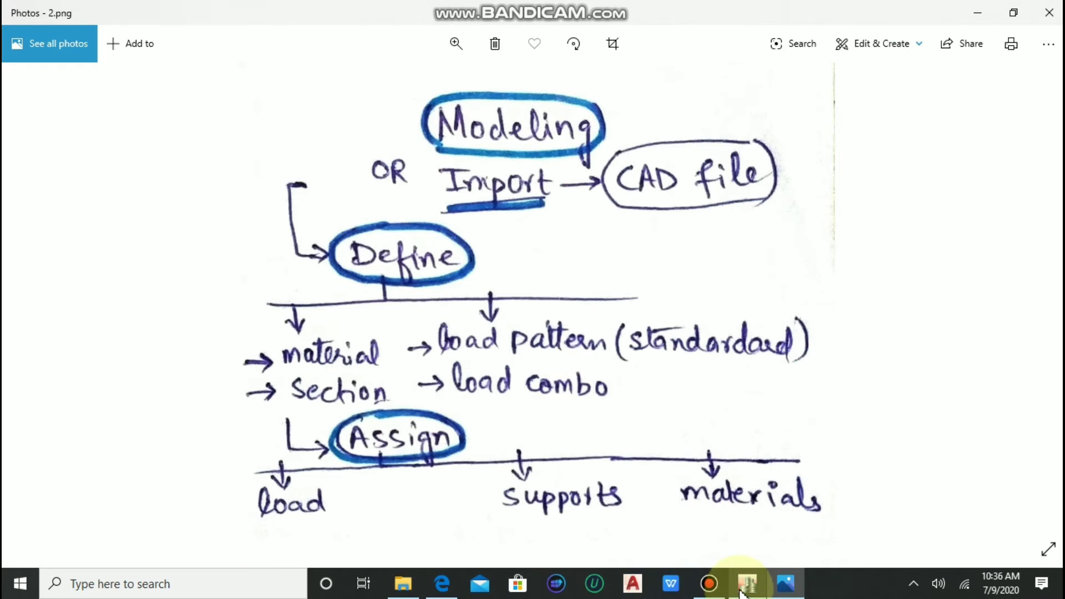
{"action": "mouse_move", "coordinate": [745, 583]}
{"action": "left_click", "coordinate": [718, 524]}
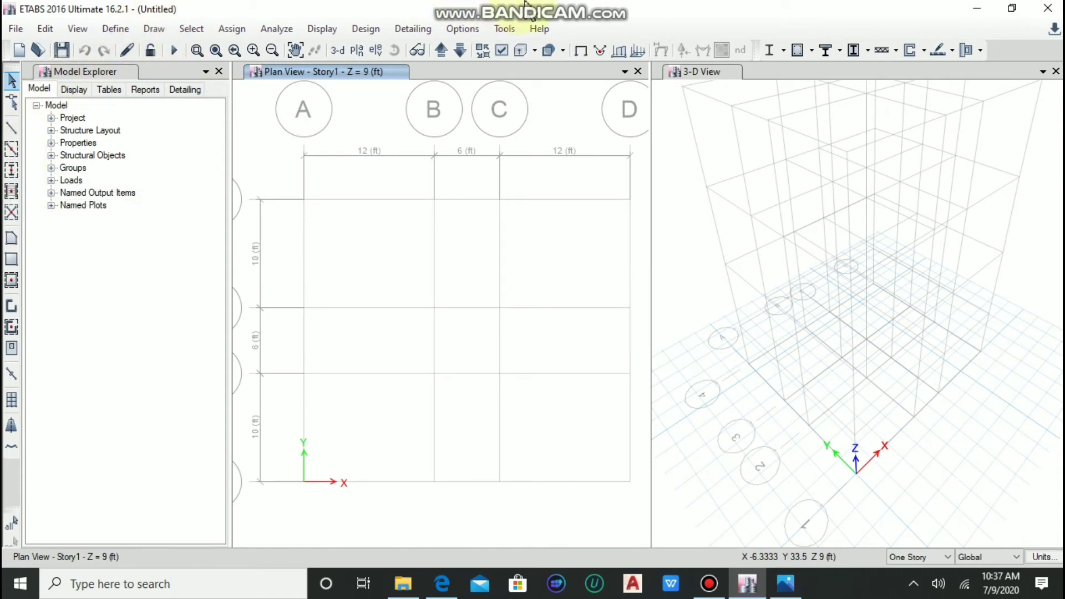
{"action": "mouse_move", "coordinate": [536, 7]}
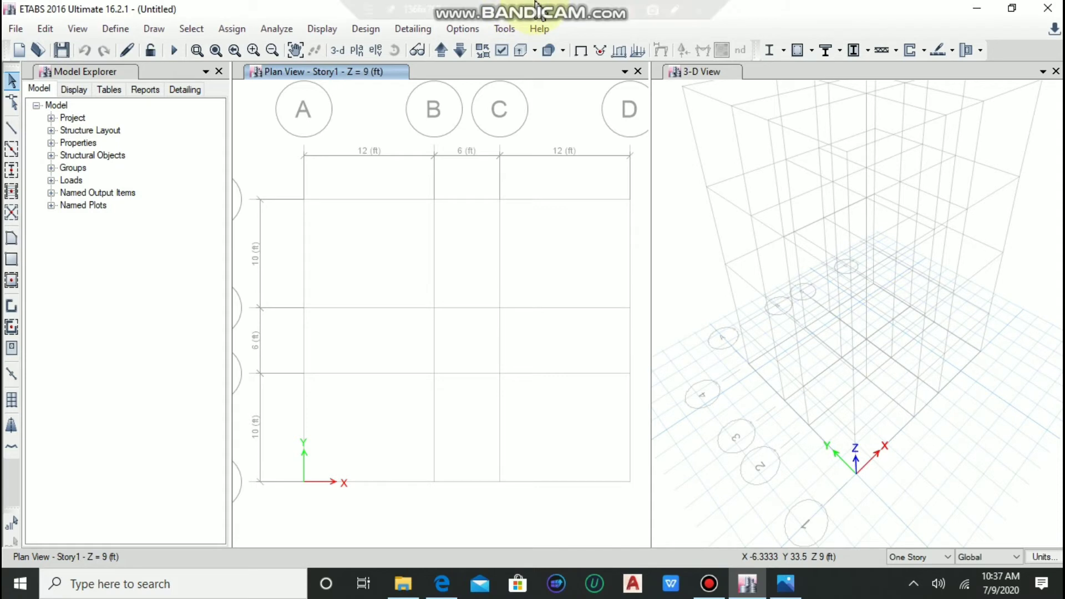
{"action": "left_click", "coordinate": [678, 10]}
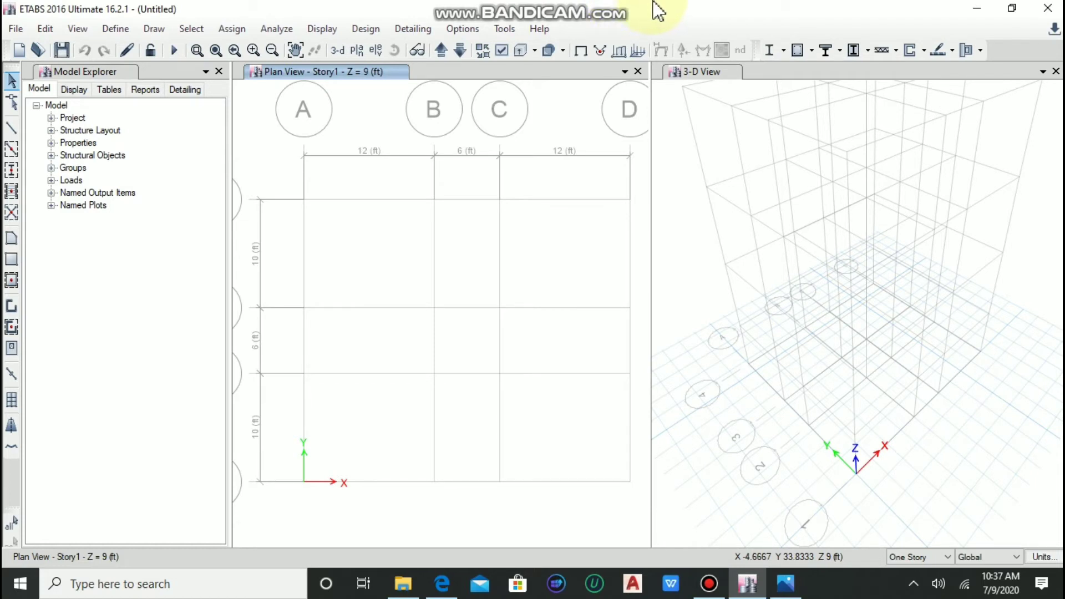
{"action": "left_click", "coordinate": [673, 8]}
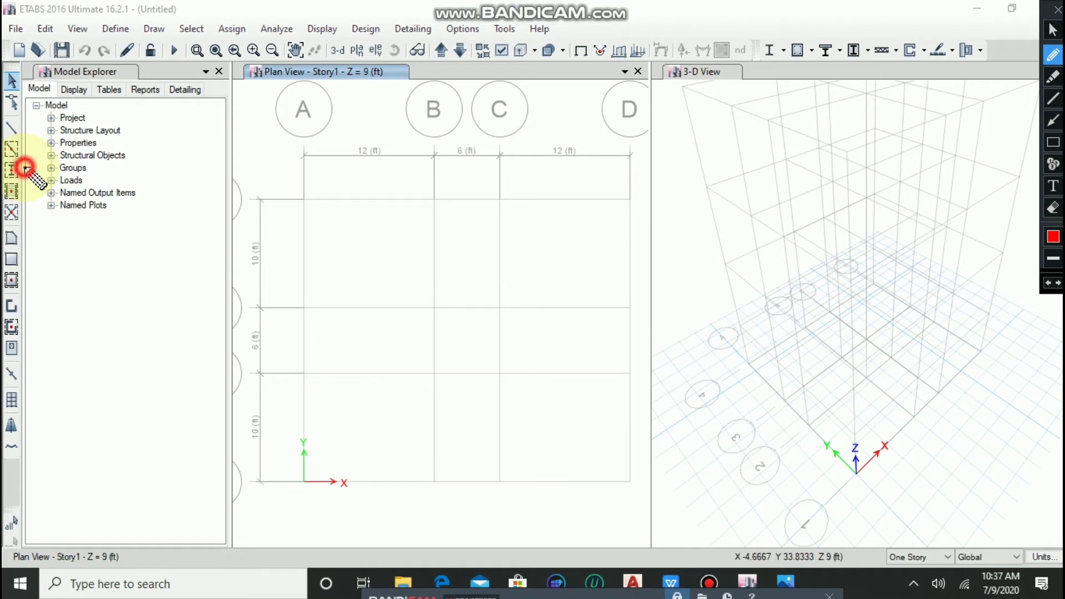
{"action": "mouse_move", "coordinate": [25, 167]}
{"action": "left_mouse_down"}
{"action": "mouse_move", "coordinate": [59, 154]}
{"action": "mouse_move", "coordinate": [22, 171]}
{"action": "mouse_move", "coordinate": [38, 175]}
{"action": "mouse_move", "coordinate": [22, 149]}
{"action": "mouse_move", "coordinate": [54, 132]}
{"action": "mouse_move", "coordinate": [24, 148]}
{"action": "left_mouse_up"}
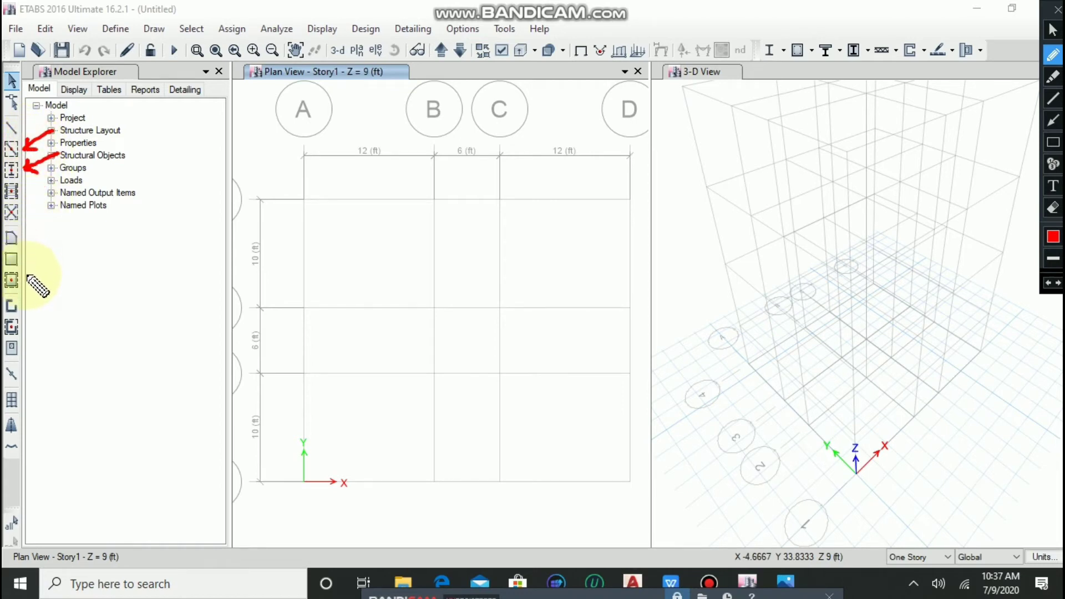
{"action": "mouse_move", "coordinate": [26, 276]}
{"action": "left_mouse_down"}
{"action": "mouse_move", "coordinate": [53, 265]}
{"action": "mouse_move", "coordinate": [37, 283]}
{"action": "left_mouse_up"}
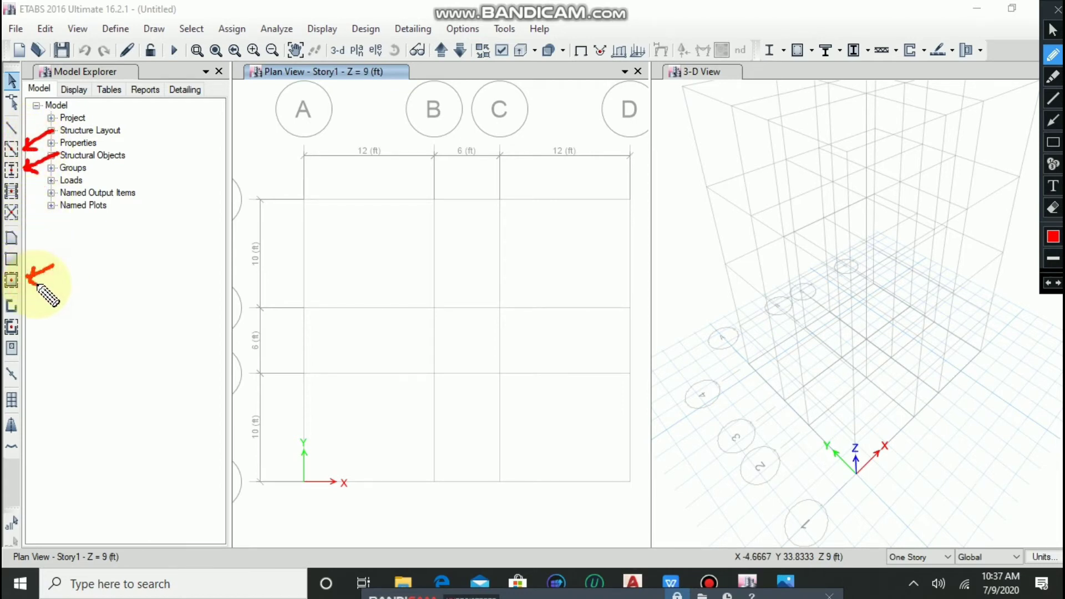
{"action": "key", "text": "Escape"}
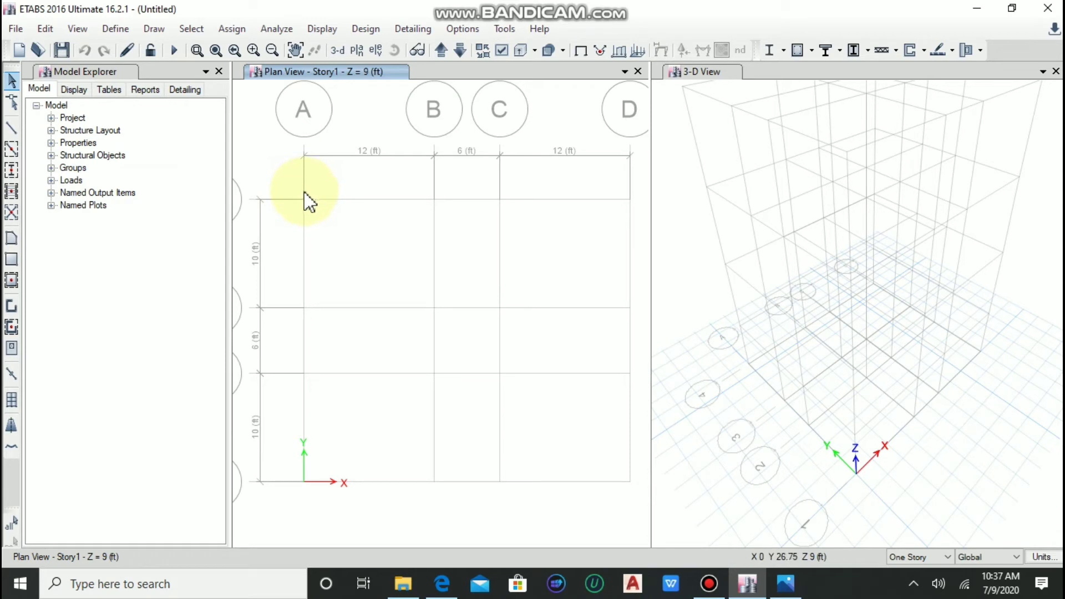
- Quick-draw a column with section column 9 12 on Story1, where grid A meets the uppermost Y grid line
{"action": "left_click", "coordinate": [11, 172]}
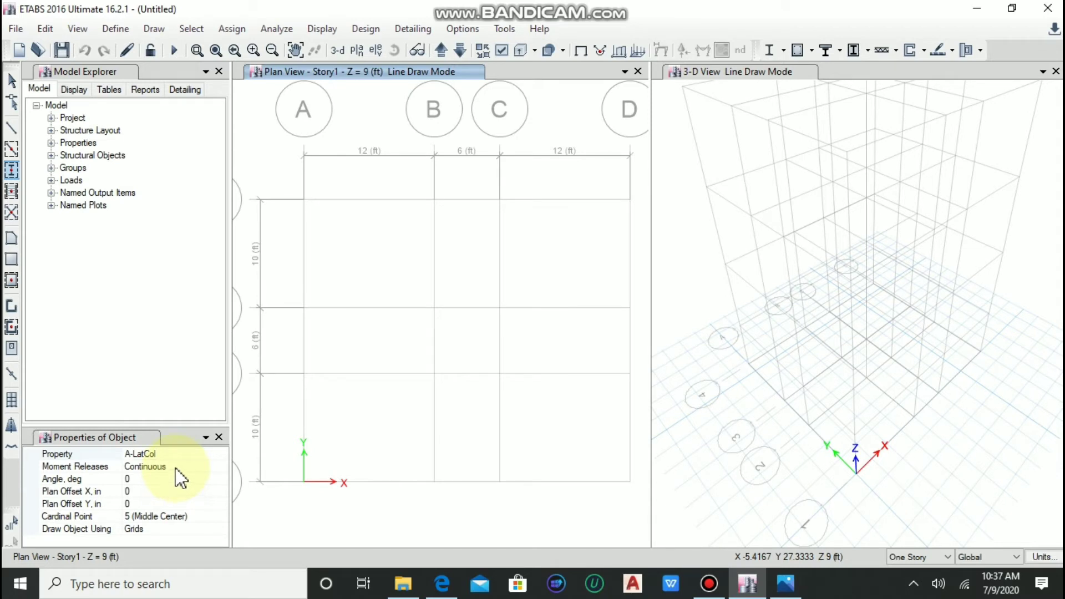
{"action": "left_click", "coordinate": [188, 455]}
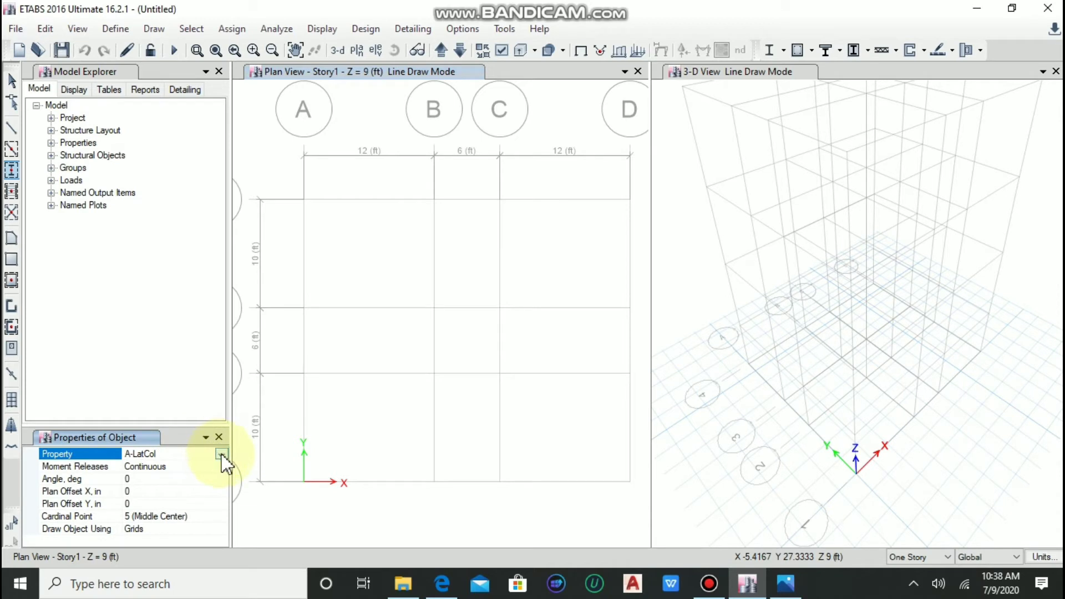
{"action": "left_click", "coordinate": [221, 454]}
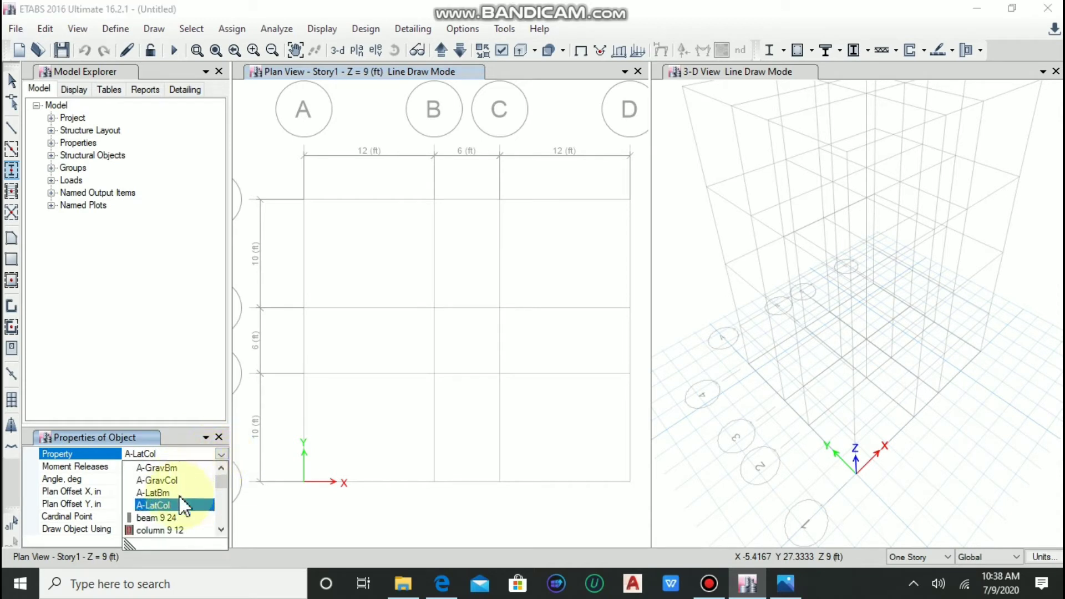
{"action": "scroll", "coordinate": [183, 508], "scroll_direction": "down", "scroll_amount": 1}
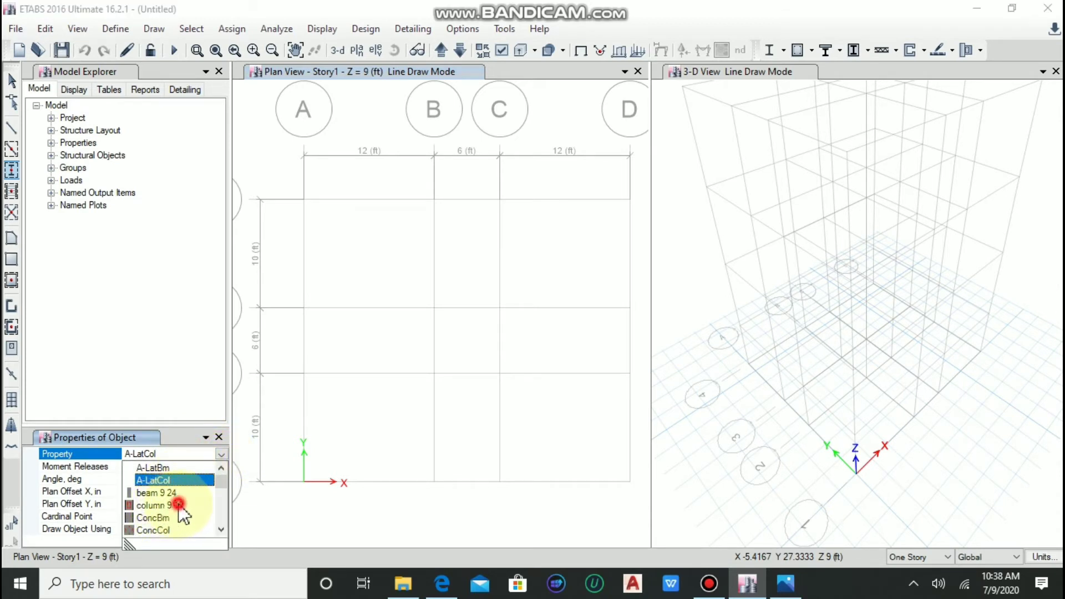
{"action": "left_click", "coordinate": [155, 505]}
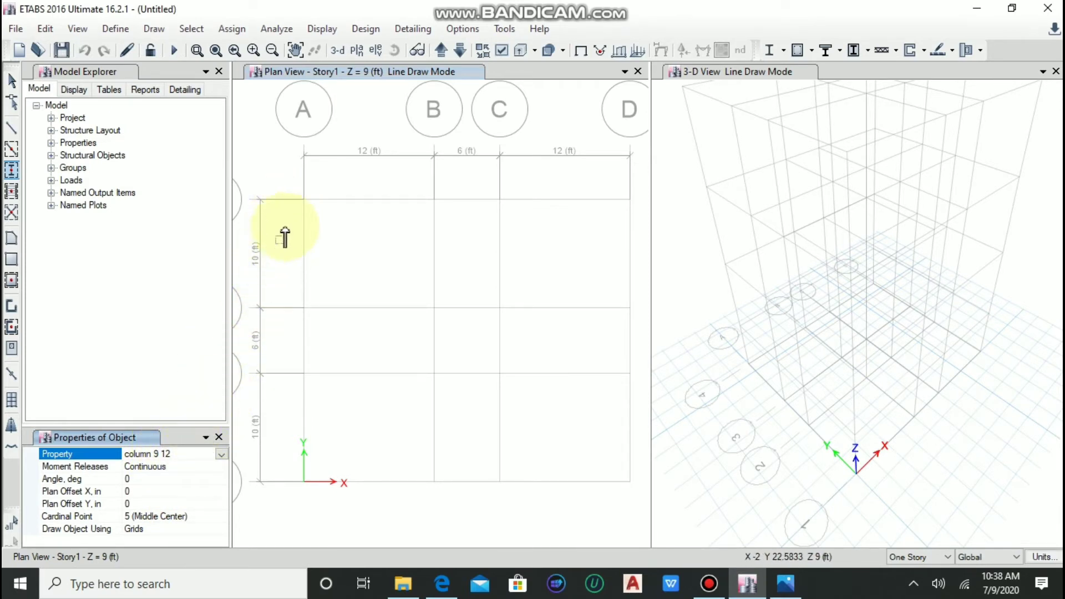
{"action": "left_click", "coordinate": [304, 199]}
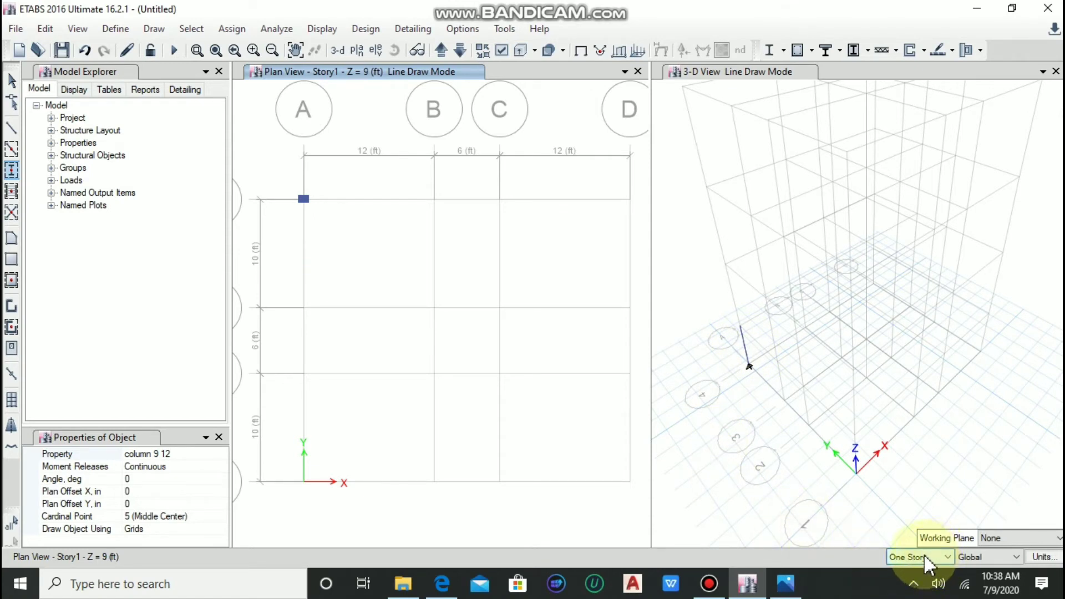
- Set the drawing scope to All Stories and place a column 9 12 on grid A, 10 ft below the first column in plan
{"action": "left_click", "coordinate": [947, 557]}
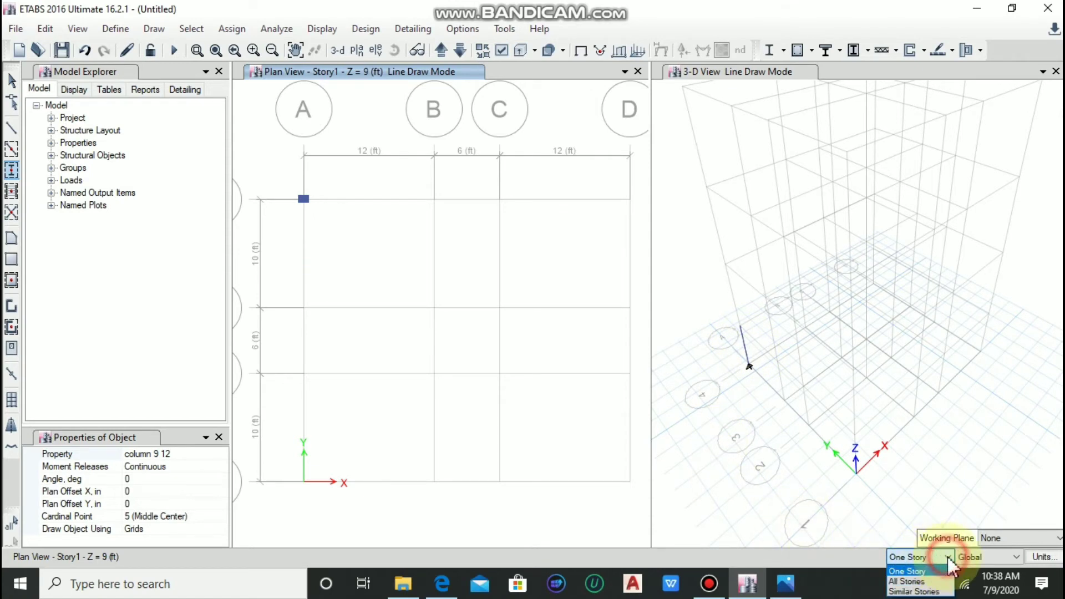
{"action": "left_click", "coordinate": [923, 581]}
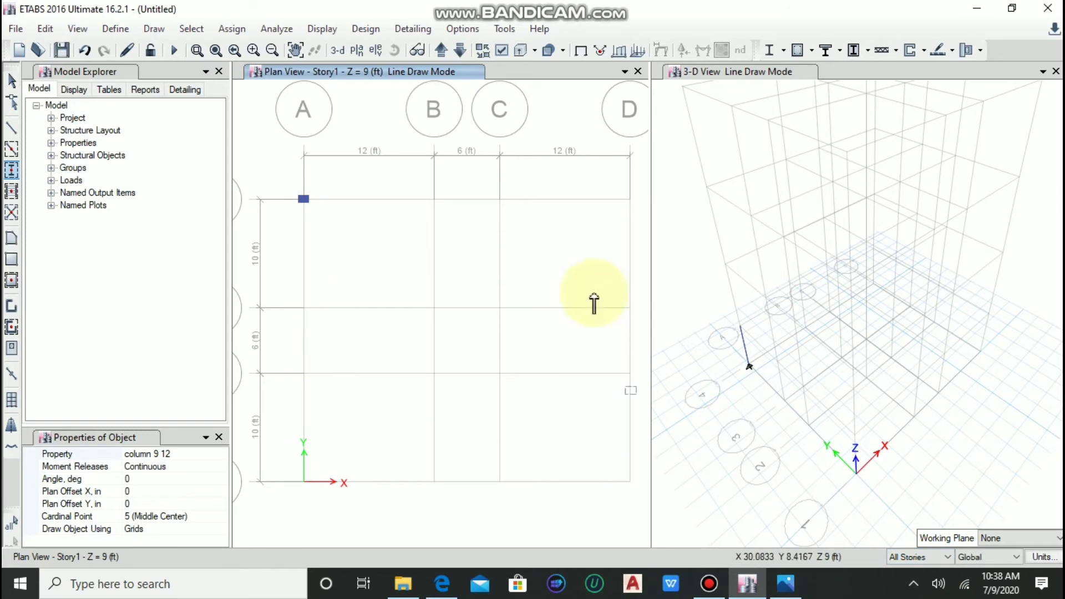
{"action": "left_click", "coordinate": [305, 200]}
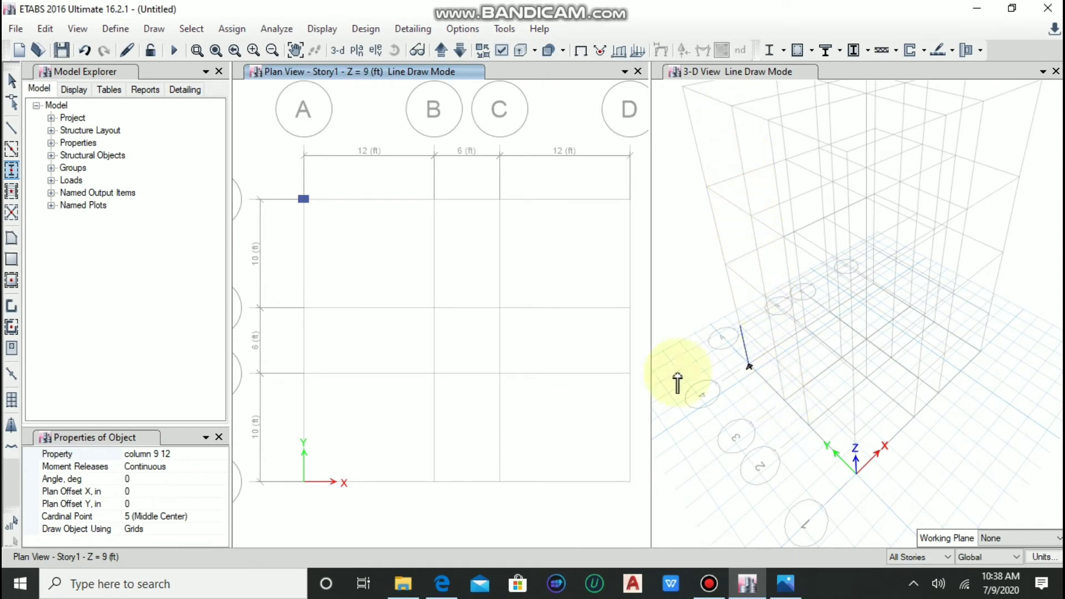
{"action": "left_click", "coordinate": [303, 308]}
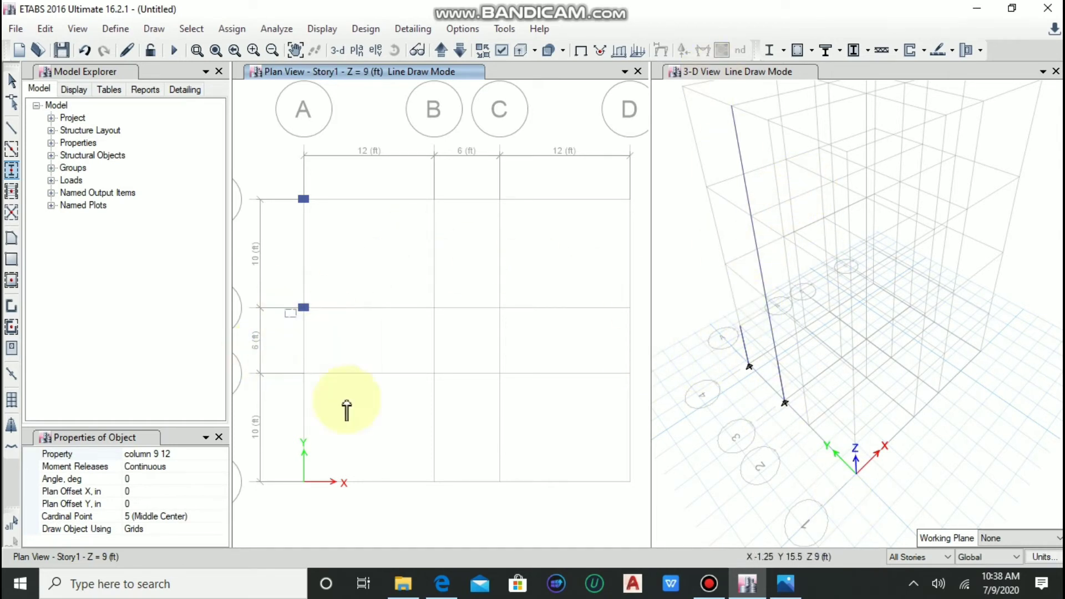
{"action": "left_click", "coordinate": [938, 556]}
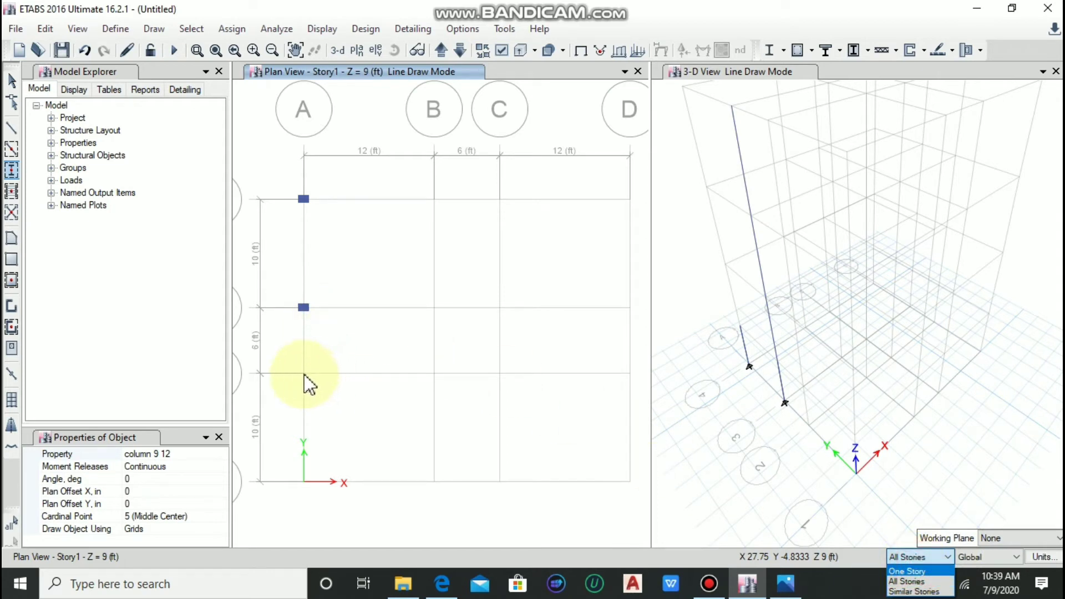
- Set the drawing scope to One Story and place a column 9 12 on grid A, 6 ft below the second column in plan
{"action": "left_click", "coordinate": [921, 571]}
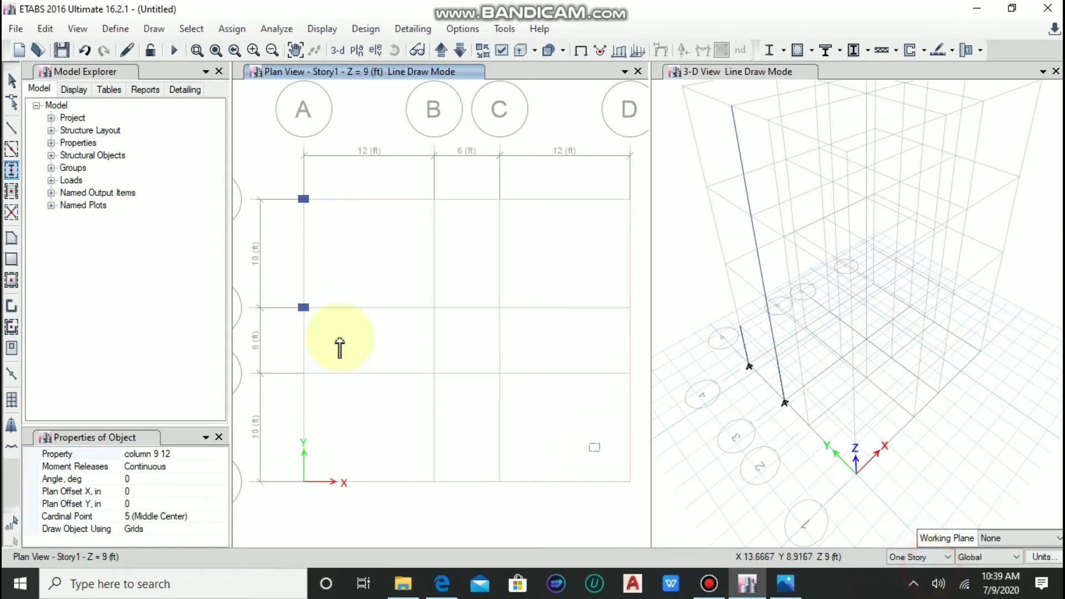
{"action": "left_click", "coordinate": [303, 375]}
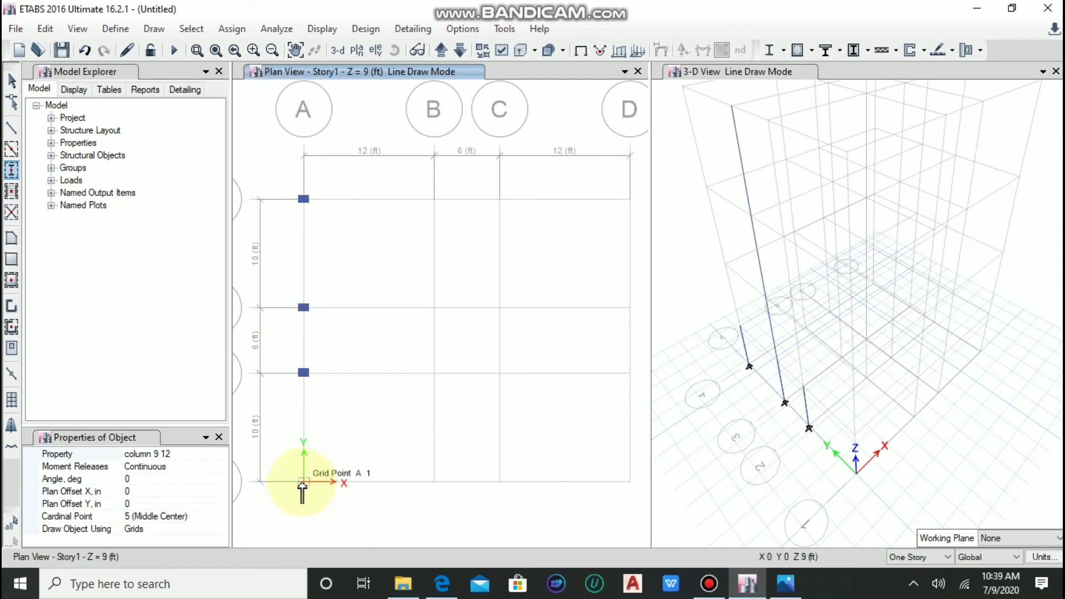
{"action": "left_click", "coordinate": [922, 558]}
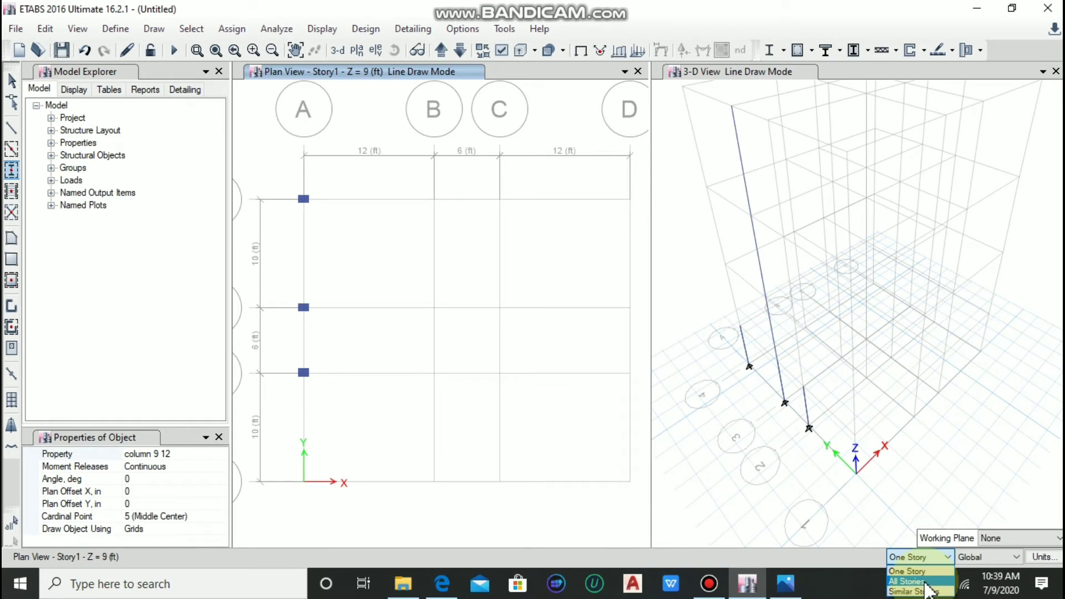
{"action": "key", "text": "Up"}
{"action": "left_click", "coordinate": [638, 552]}
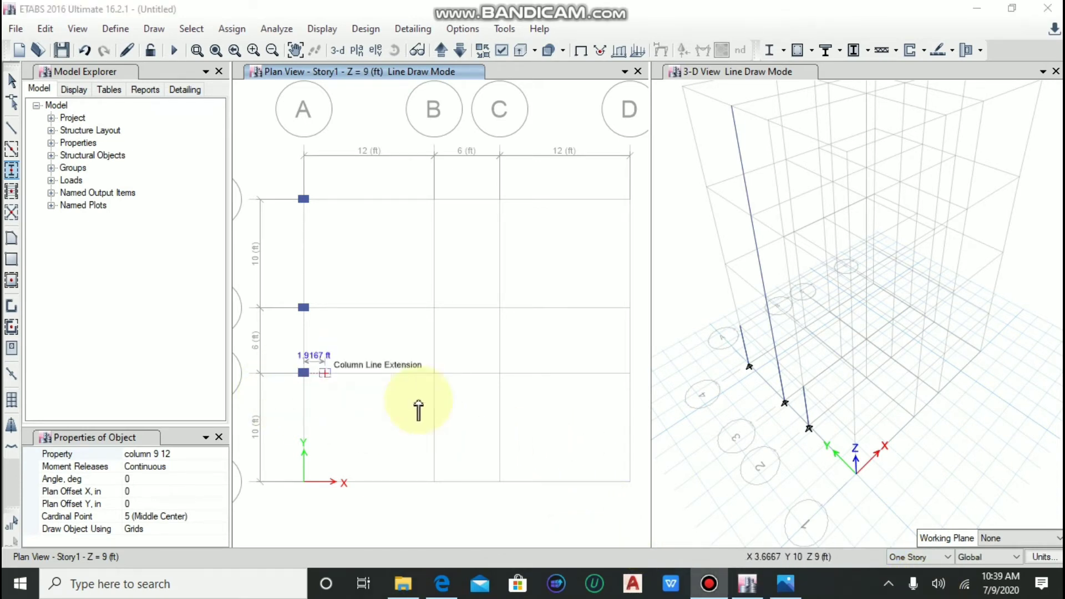
- Set the drawing scope to All Stories, show the Story4 plan and place column 9 12 at every grid intersection in one window
{"action": "left_click", "coordinate": [928, 556]}
{"action": "left_click", "coordinate": [915, 578]}
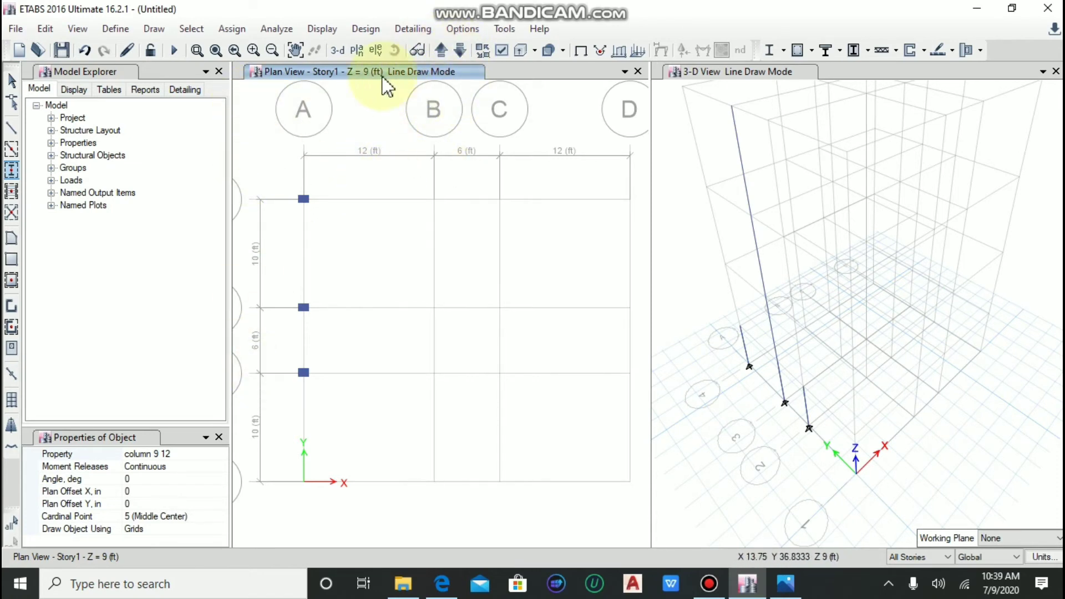
{"action": "left_click", "coordinate": [460, 50]}
{"action": "left_click", "coordinate": [460, 49]}
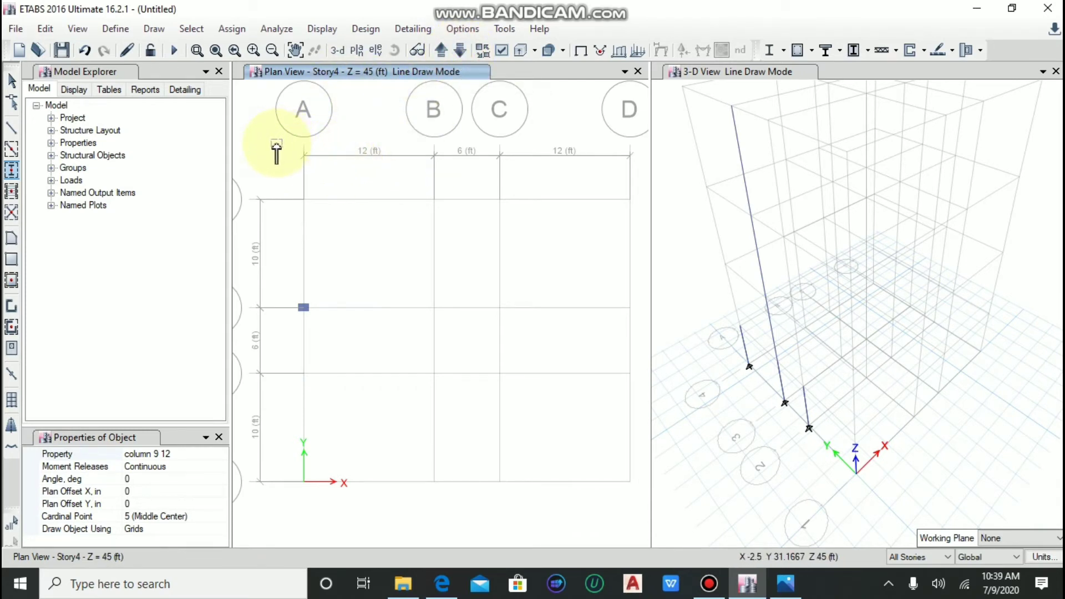
{"action": "mouse_move", "coordinate": [276, 144]}
{"action": "left_mouse_down"}
{"action": "mouse_move", "coordinate": [374, 277]}
{"action": "mouse_move", "coordinate": [644, 512]}
{"action": "left_mouse_up"}
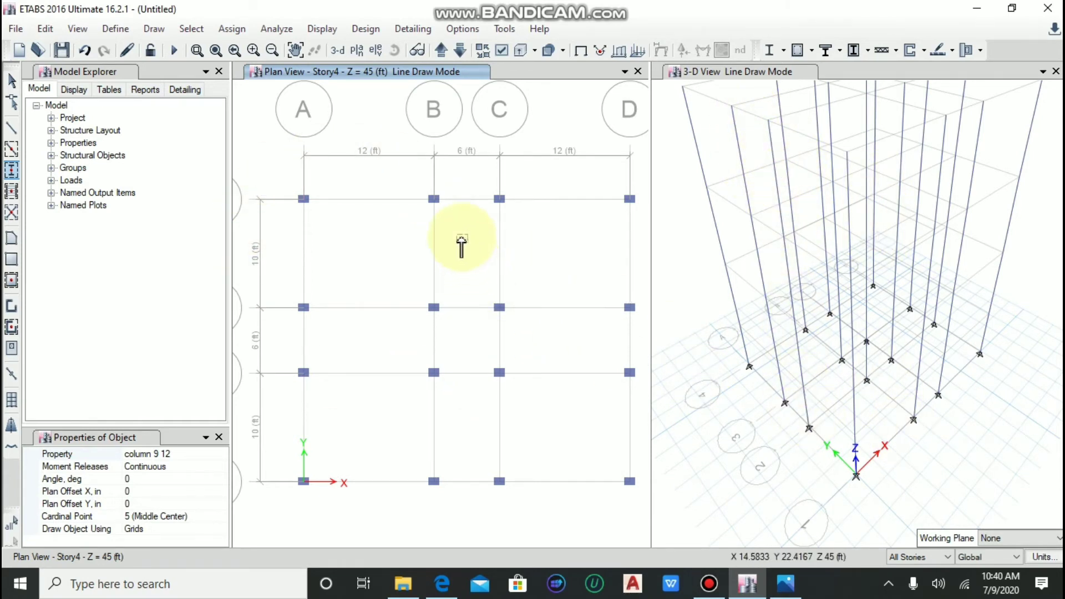
- Quick-draw beams with section beam 9 24 on all stories, starting with the uppermost grid A bay and covering every grid line
{"action": "left_click", "coordinate": [12, 149]}
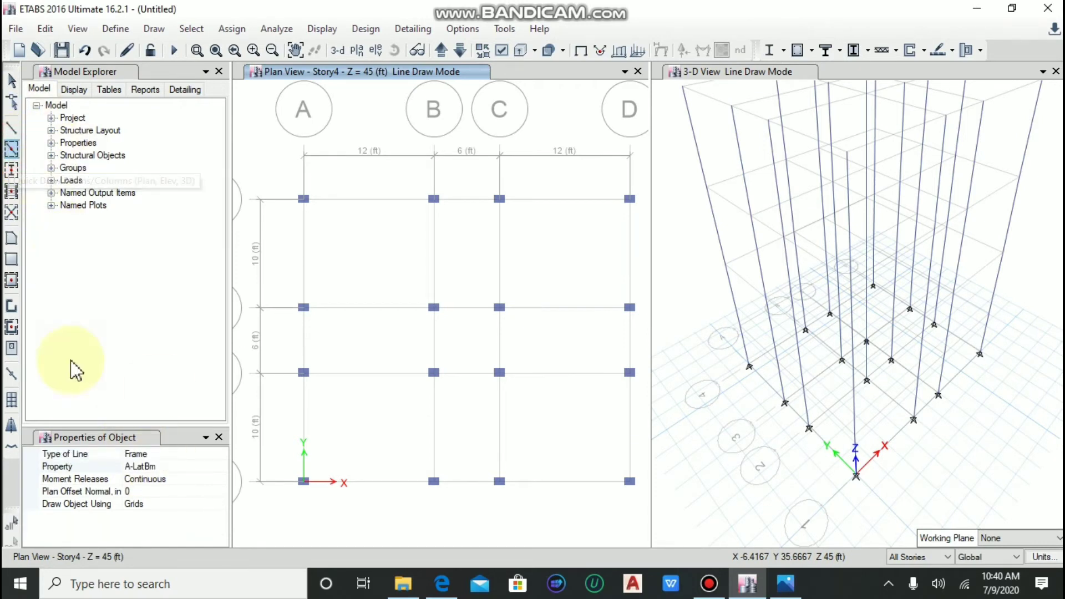
{"action": "left_click", "coordinate": [214, 452]}
{"action": "left_click", "coordinate": [222, 453]}
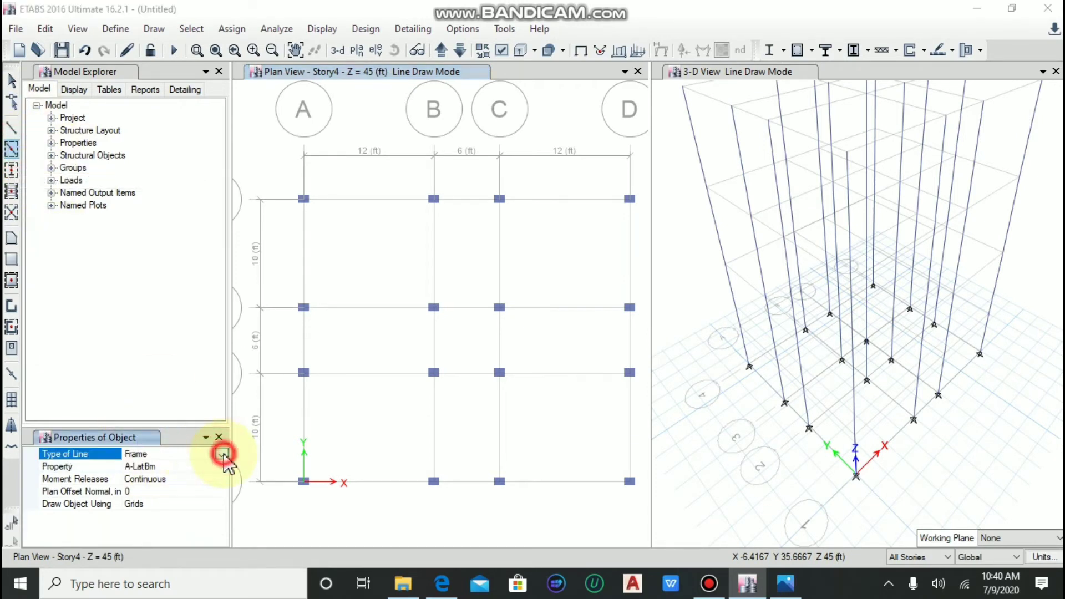
{"action": "left_click", "coordinate": [89, 454]}
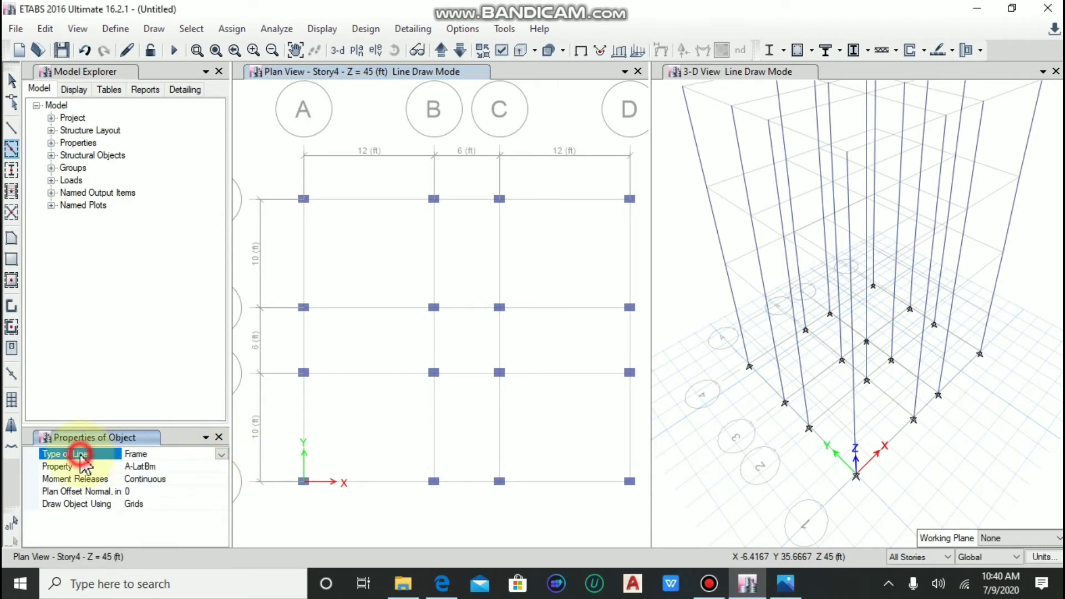
{"action": "left_click", "coordinate": [78, 467]}
{"action": "left_click", "coordinate": [221, 467]}
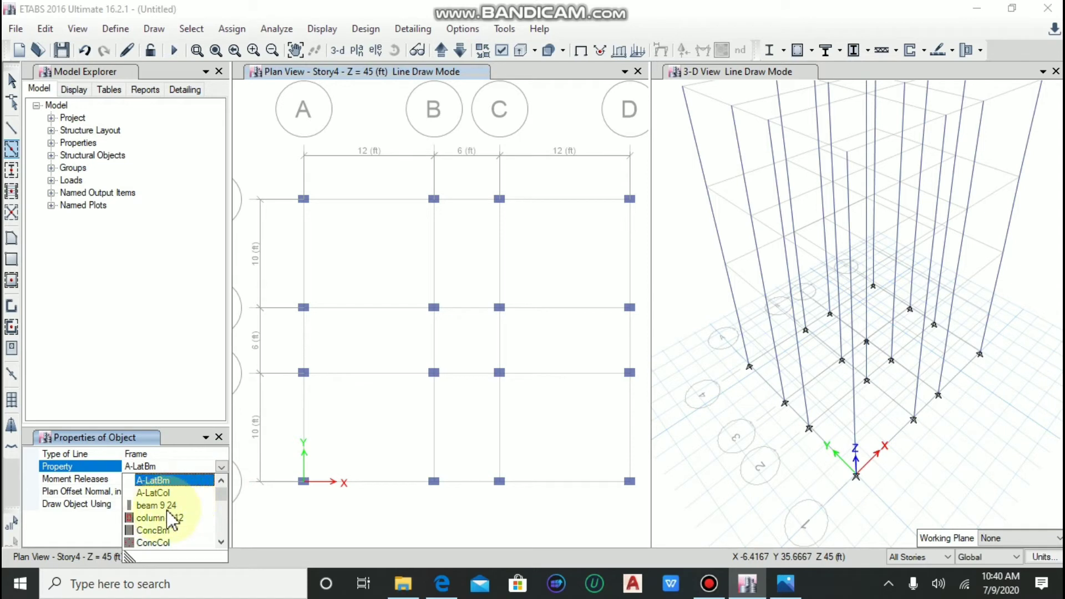
{"action": "left_click", "coordinate": [165, 506]}
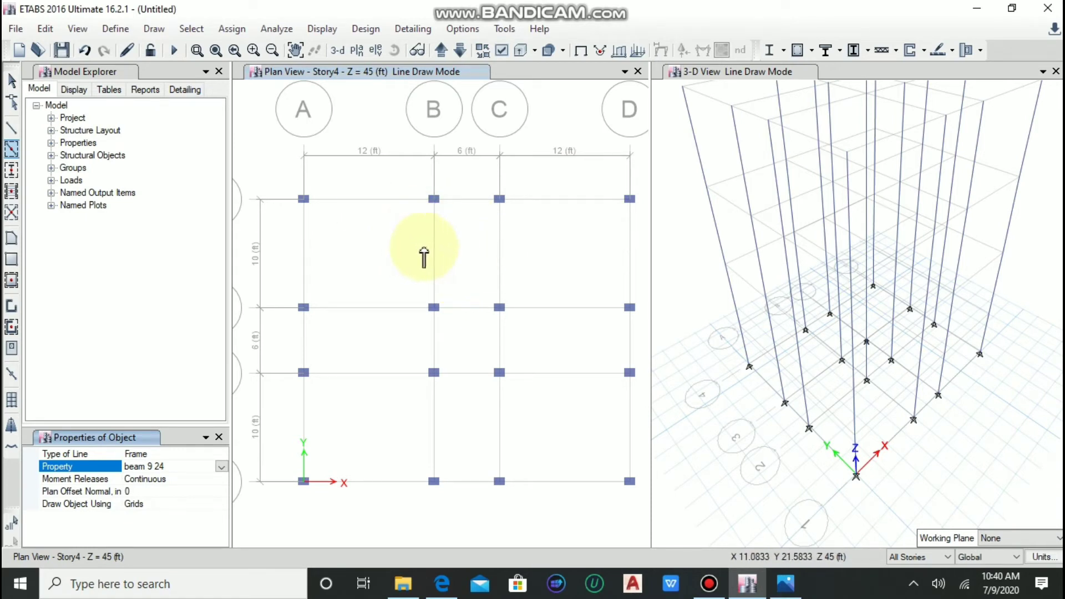
{"action": "left_click", "coordinate": [302, 247]}
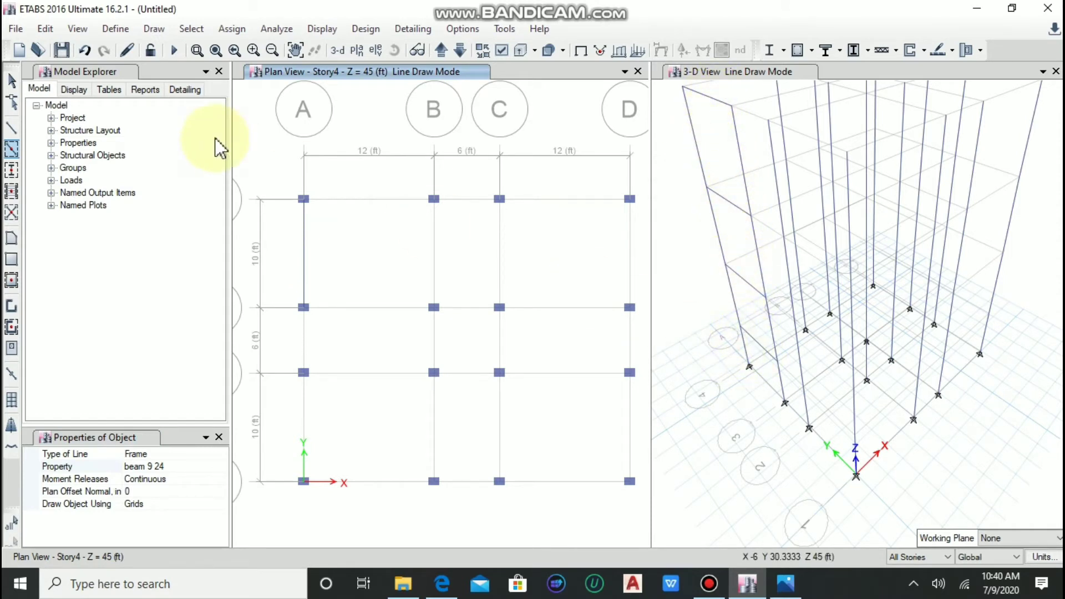
{"action": "left_click", "coordinate": [273, 167]}
{"action": "mouse_move", "coordinate": [273, 167]}
{"action": "left_mouse_down"}
{"action": "mouse_move", "coordinate": [325, 239]}
{"action": "mouse_move", "coordinate": [516, 429]}
{"action": "mouse_move", "coordinate": [607, 489]}
{"action": "mouse_move", "coordinate": [659, 499]}
{"action": "mouse_move", "coordinate": [630, 493]}
{"action": "left_mouse_up"}
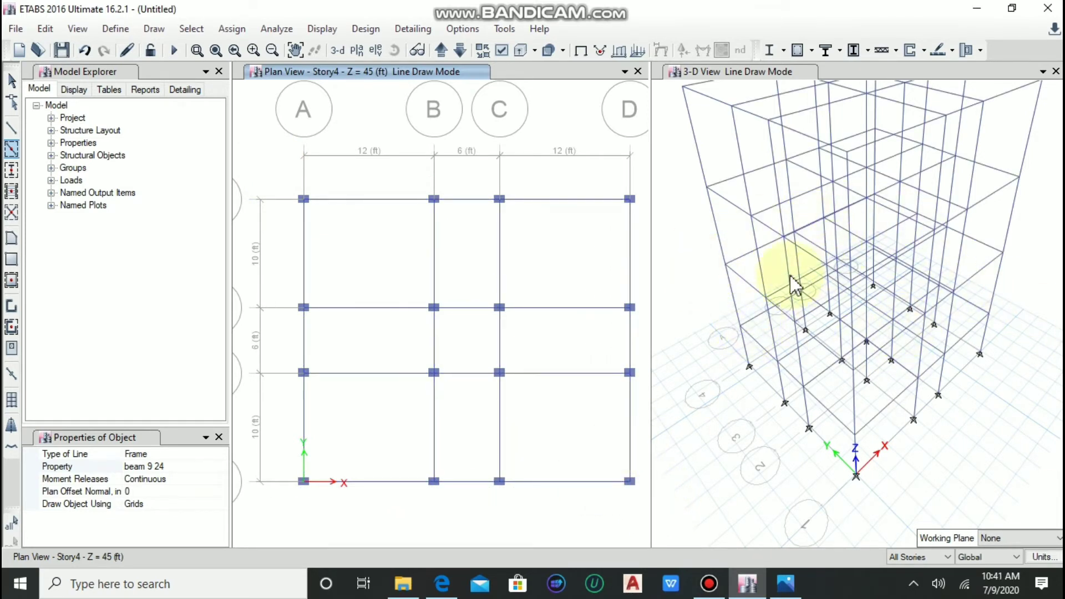
- Quick-draw a floor with property Slab 5 on all stories in the uppermost bay between grids A and B
{"action": "left_click", "coordinate": [12, 282]}
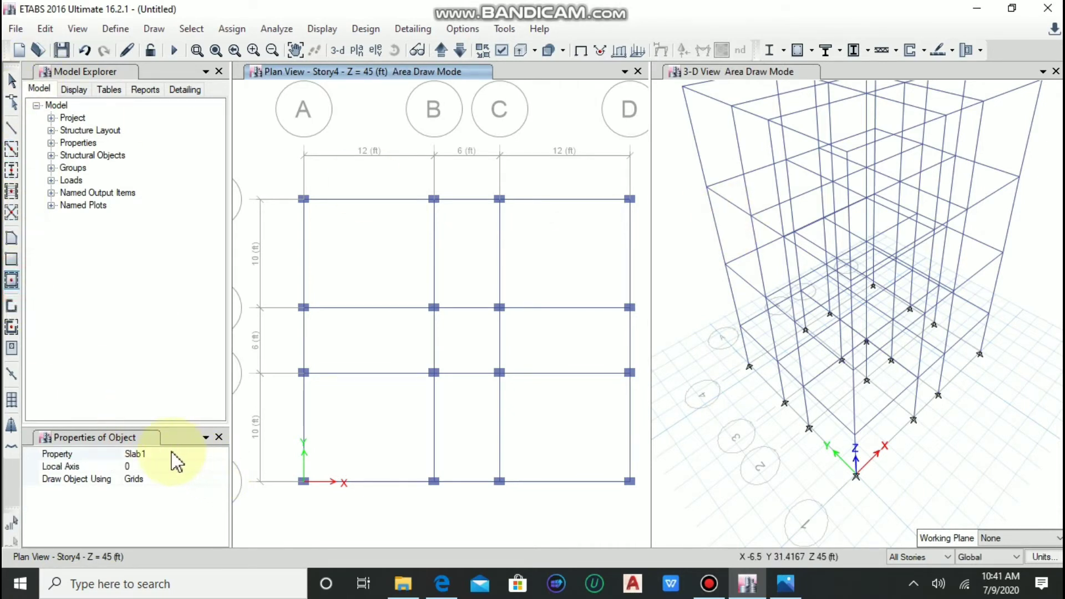
{"action": "left_click", "coordinate": [200, 453]}
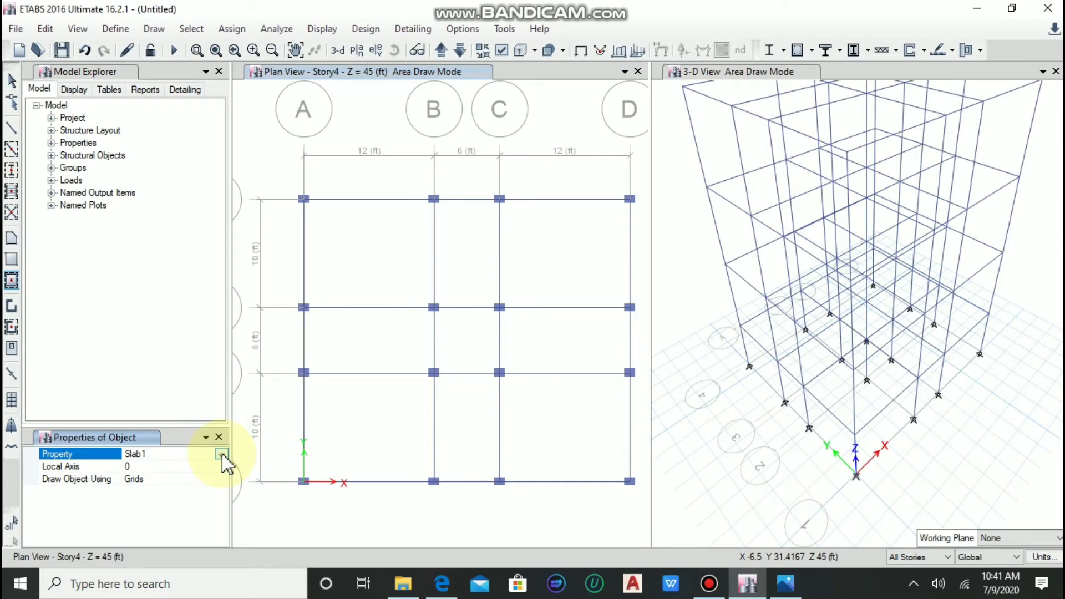
{"action": "left_click", "coordinate": [222, 454]}
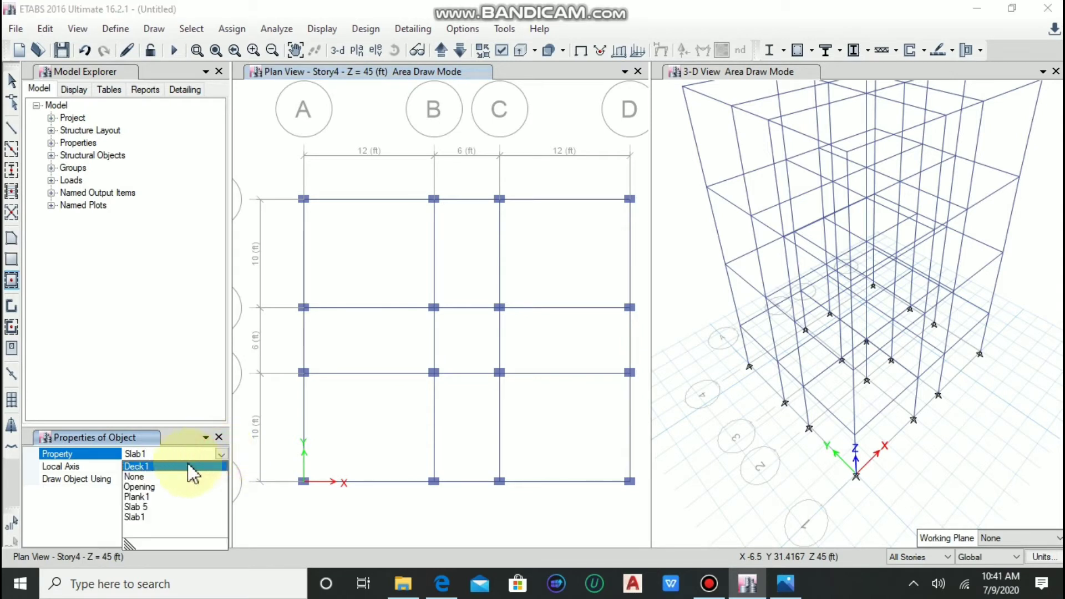
{"action": "left_click", "coordinate": [158, 506]}
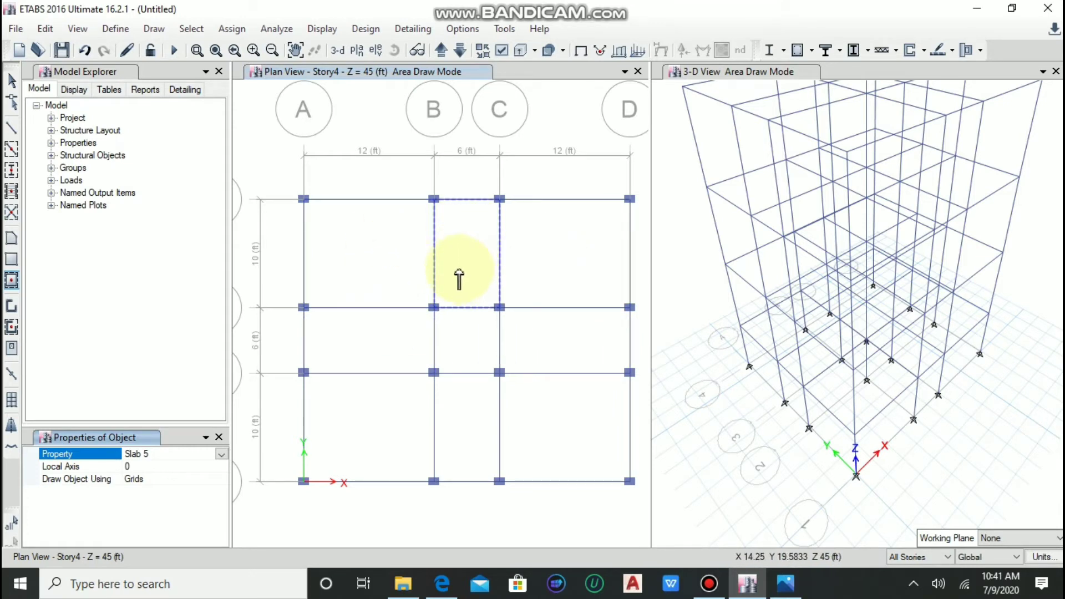
{"action": "left_click", "coordinate": [378, 261]}
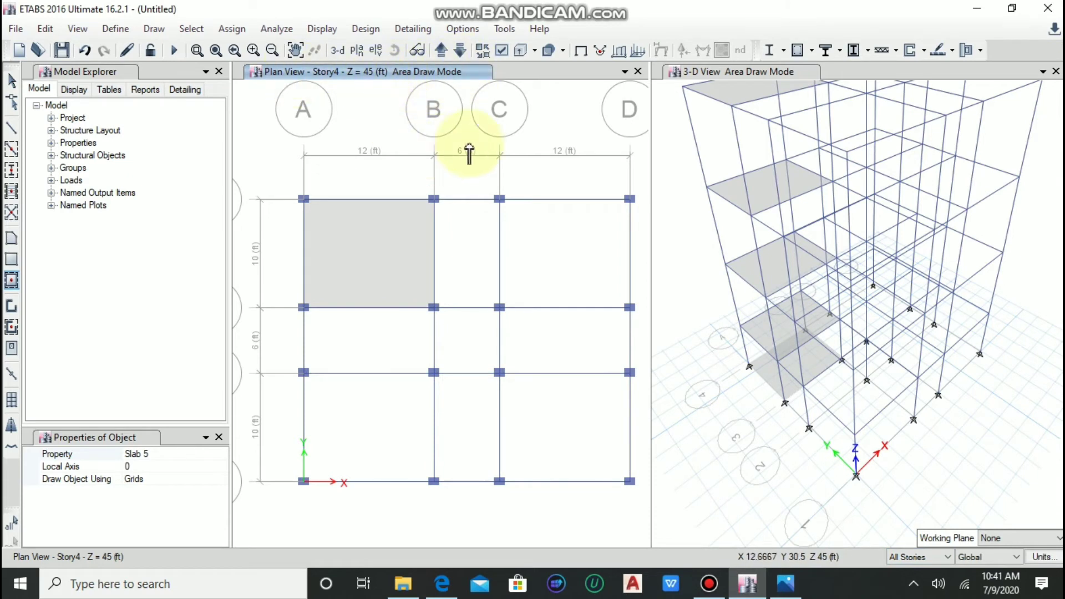
- Fill all bays of the plan grid with Slab 5 floors in one window and end area drawing
{"action": "scroll", "coordinate": [488, 188], "scroll_direction": "down", "scroll_amount": 3}
{"action": "scroll", "coordinate": [541, 167], "scroll_direction": "up", "scroll_amount": 2}
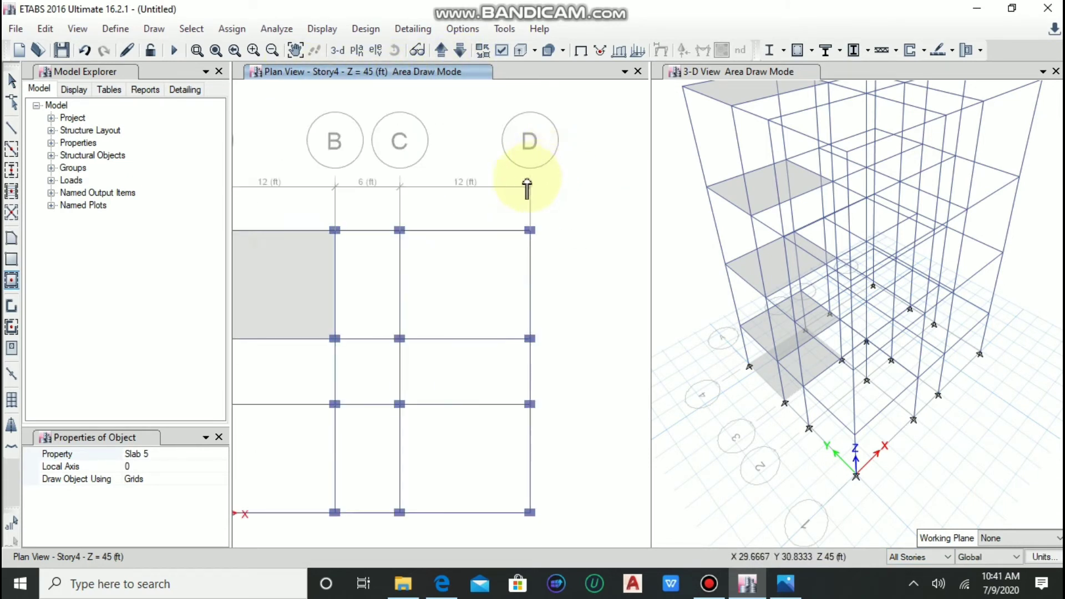
{"action": "scroll", "coordinate": [528, 166], "scroll_direction": "down", "scroll_amount": 2}
{"action": "left_click", "coordinate": [384, 152]}
{"action": "left_click_drag", "start_coordinate": [389, 168], "coordinate": [583, 350]}
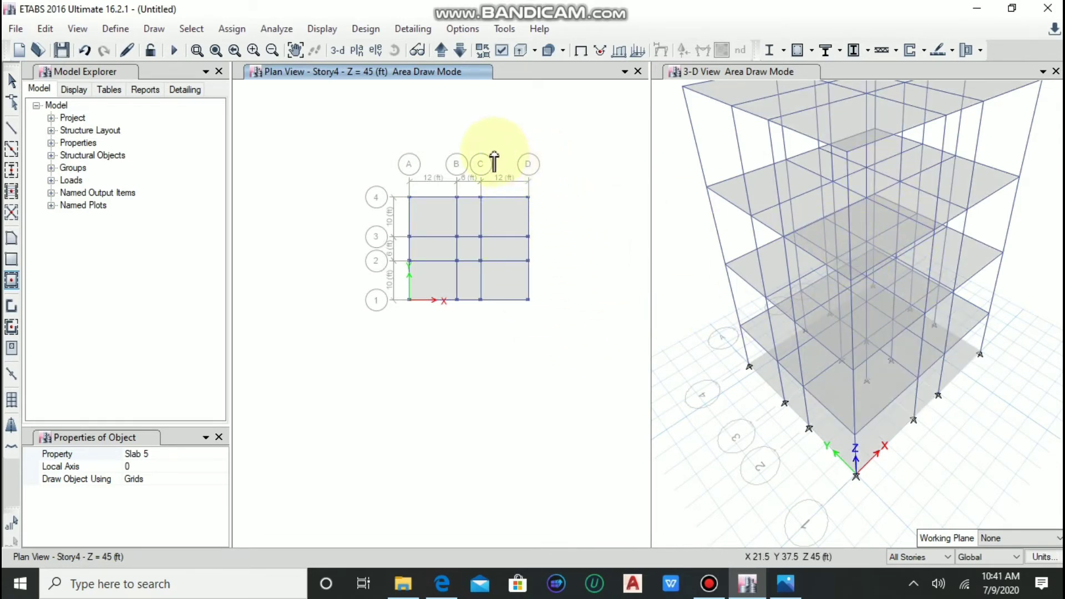
{"action": "key", "text": "Escape"}
- Switch to Photos to check the supports item under Assign in the handwritten workflow and return to ETABS
{"action": "left_click", "coordinate": [779, 588]}
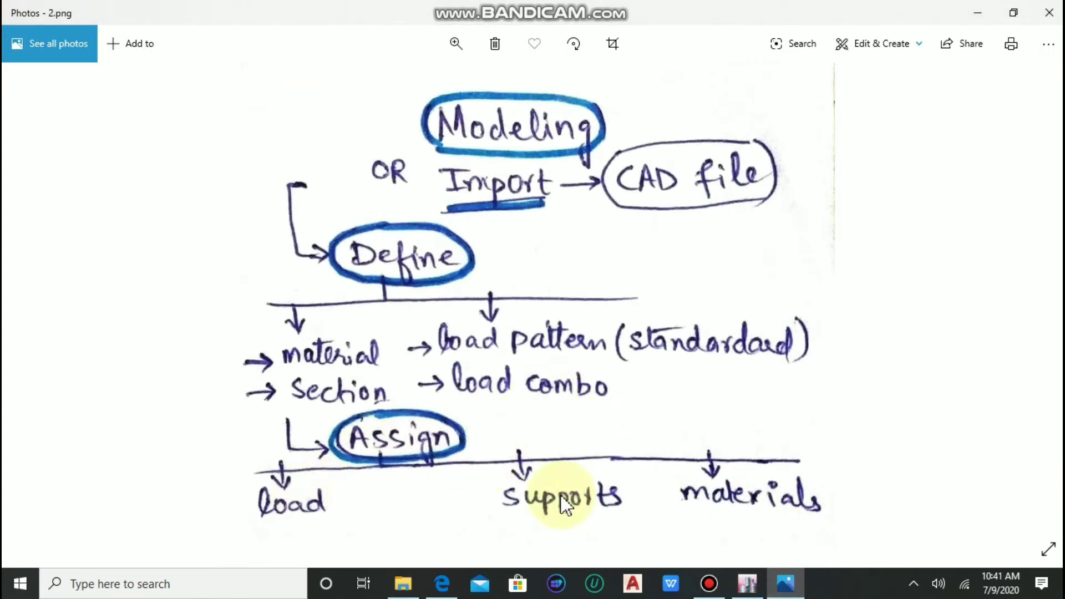
{"action": "left_click", "coordinate": [747, 584]}
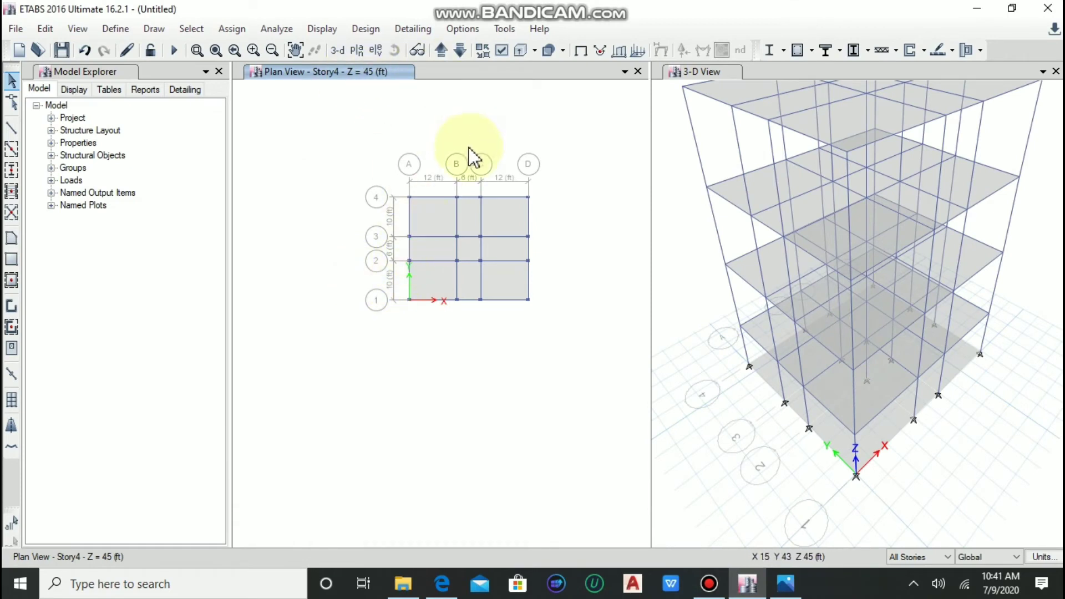
- Widen the plan view window and change its level from Story4 to Base
{"action": "scroll", "coordinate": [464, 186], "scroll_direction": "up", "scroll_amount": 3}
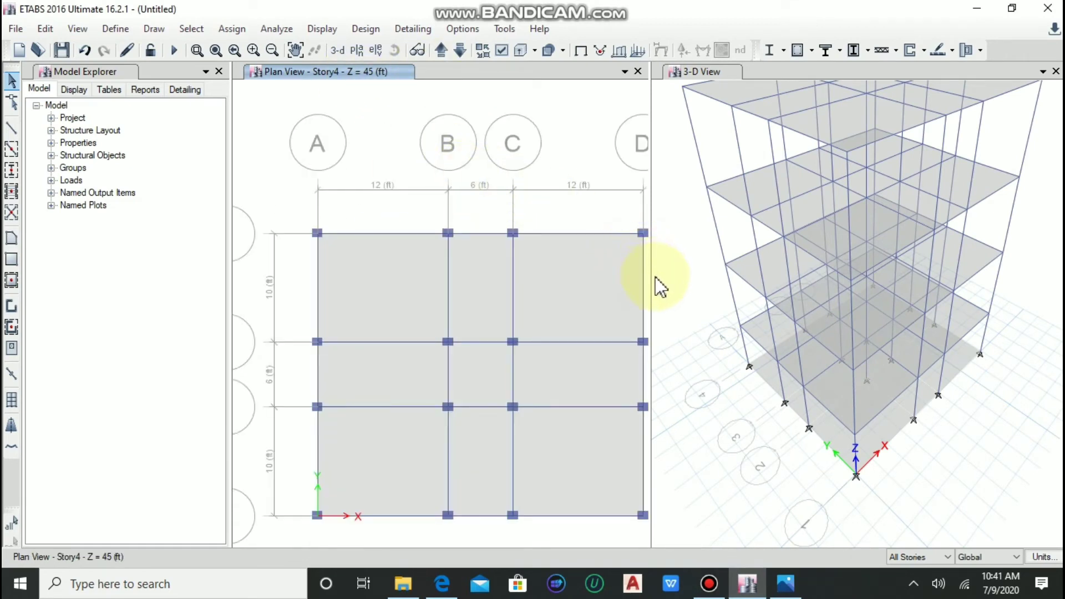
{"action": "left_click_drag", "start_coordinate": [650, 282], "coordinate": [810, 283]}
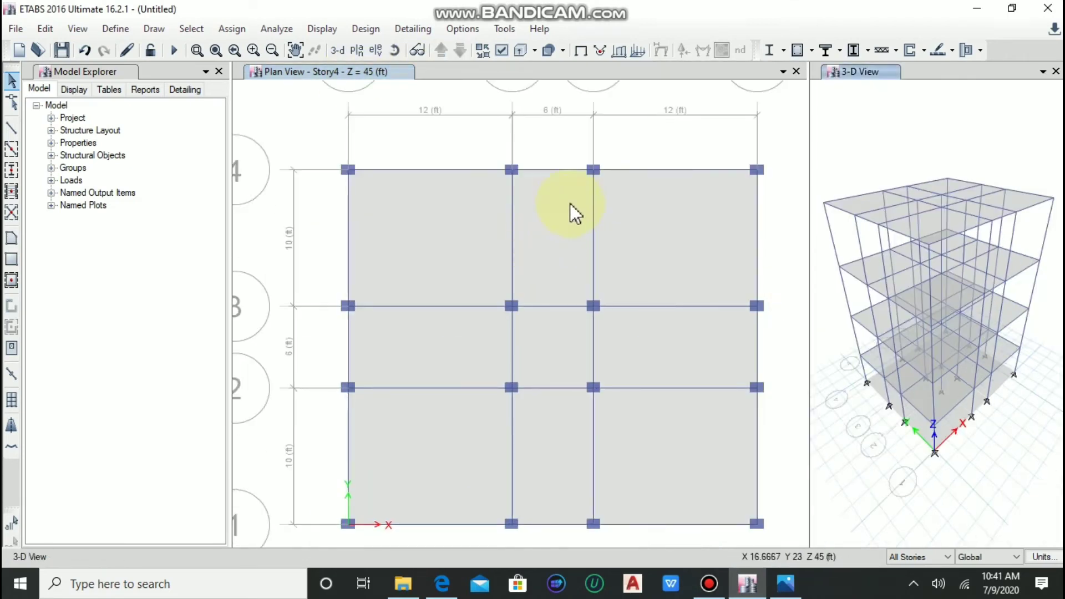
{"action": "left_click", "coordinate": [456, 122]}
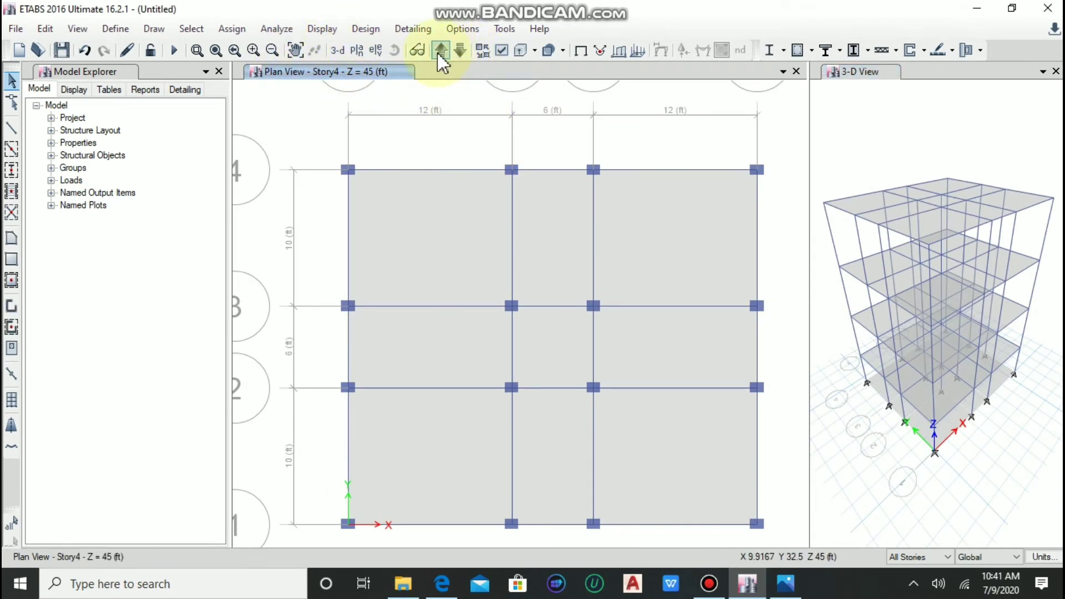
{"action": "left_click", "coordinate": [438, 53]}
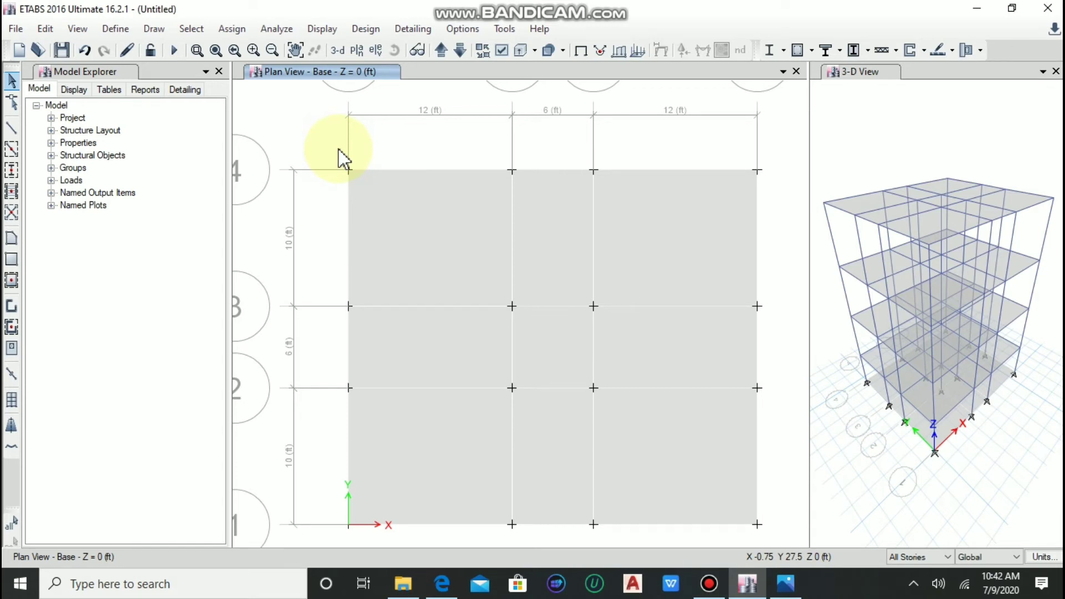
- Set the selection scope to One Story and delete all slabs on the Base level
{"action": "mouse_move", "coordinate": [339, 143]}
{"action": "left_mouse_down"}
{"action": "mouse_move", "coordinate": [428, 245]}
{"action": "mouse_move", "coordinate": [355, 151]}
{"action": "left_mouse_up"}
{"action": "left_click", "coordinate": [937, 557]}
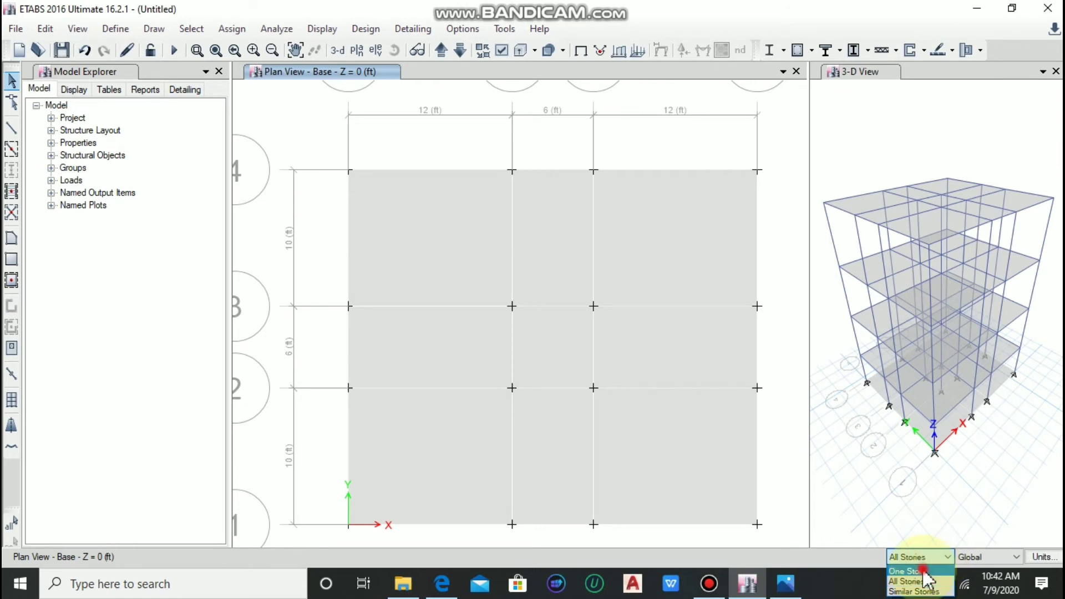
{"action": "left_click", "coordinate": [923, 570]}
{"action": "left_click_drag", "start_coordinate": [331, 142], "coordinate": [784, 537]}
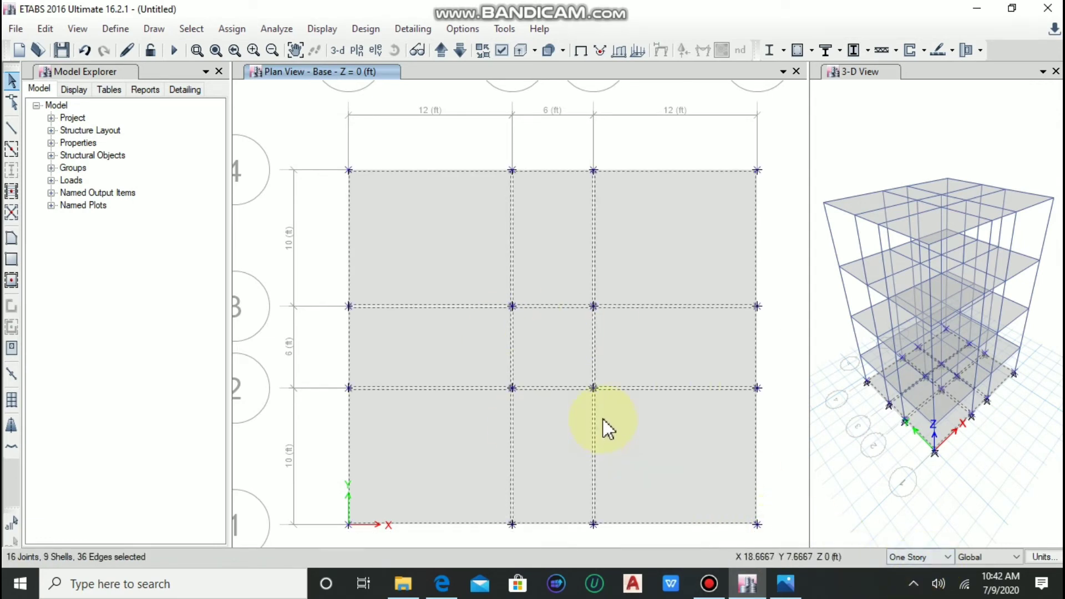
{"action": "key", "text": "Delete"}
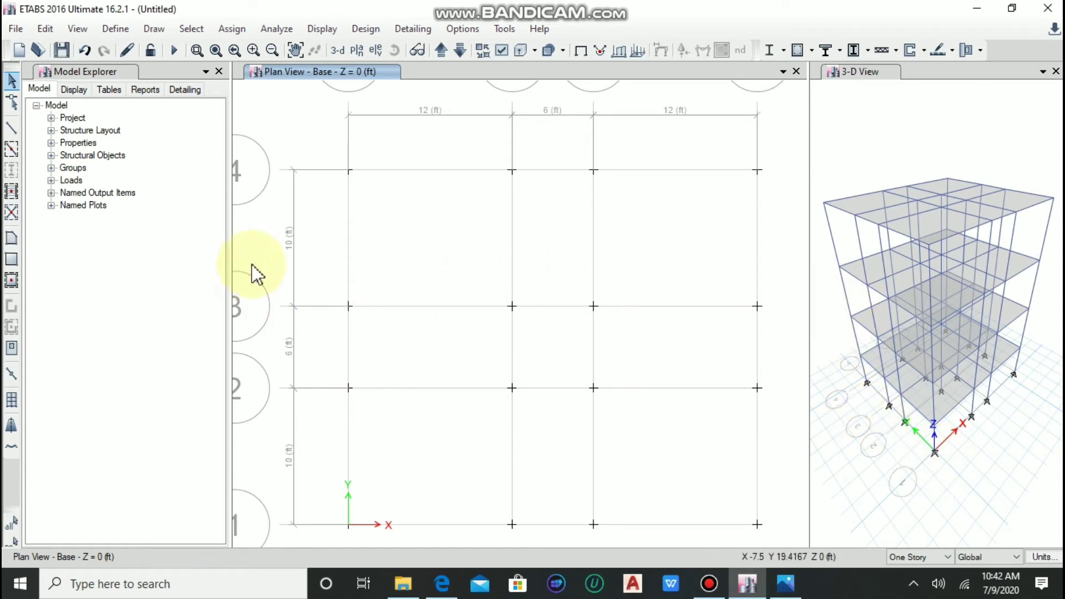
- Select all joints on the Base level and assign them fixed restraints in all translations and rotations
{"action": "left_click_drag", "start_coordinate": [308, 134], "coordinate": [778, 535]}
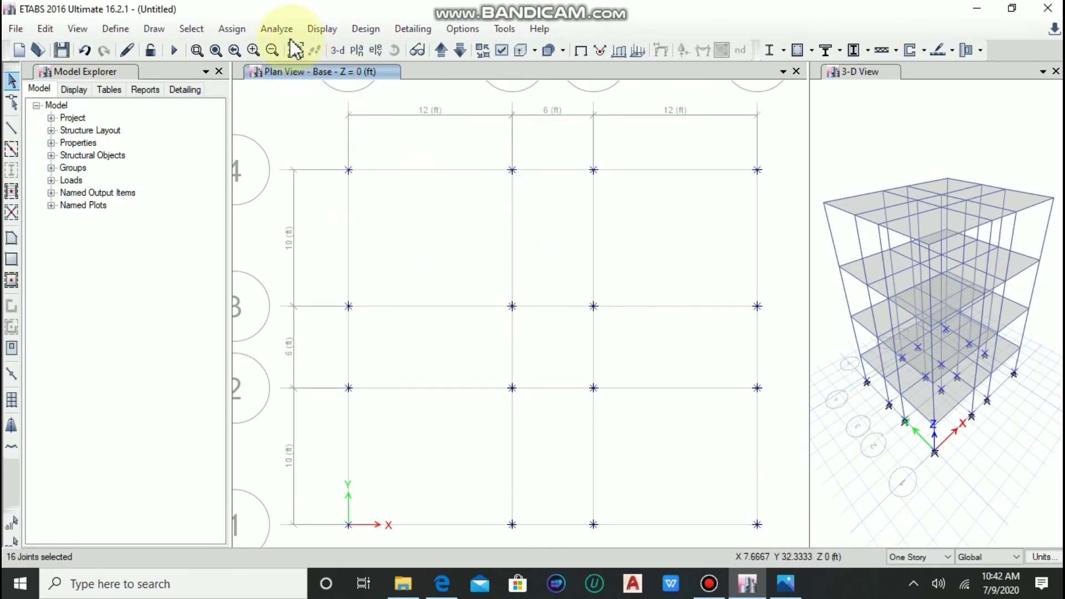
{"action": "left_click", "coordinate": [230, 28]}
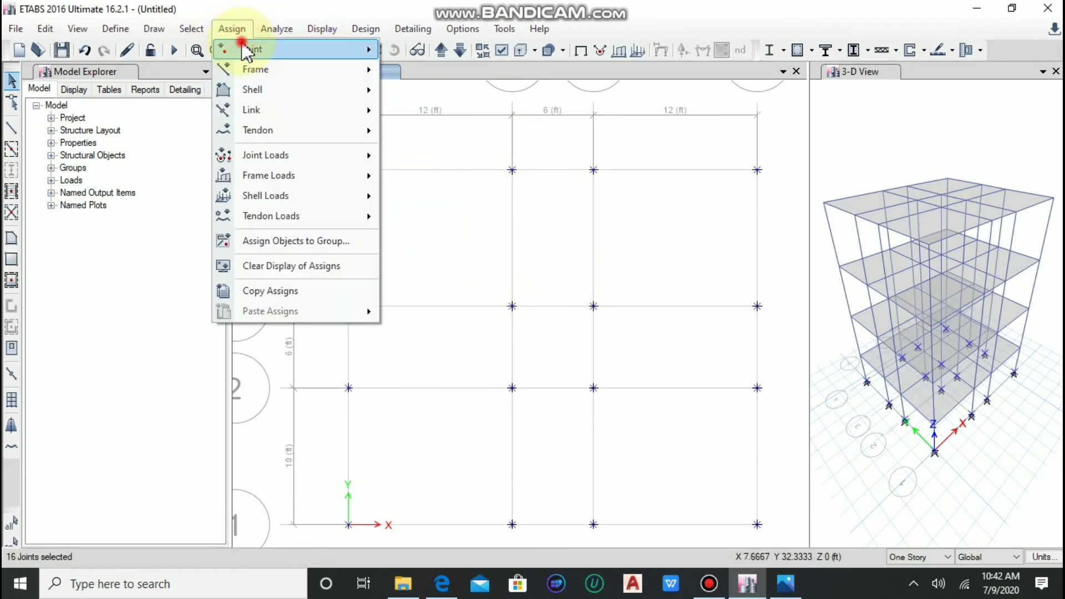
{"action": "left_click", "coordinate": [242, 45]}
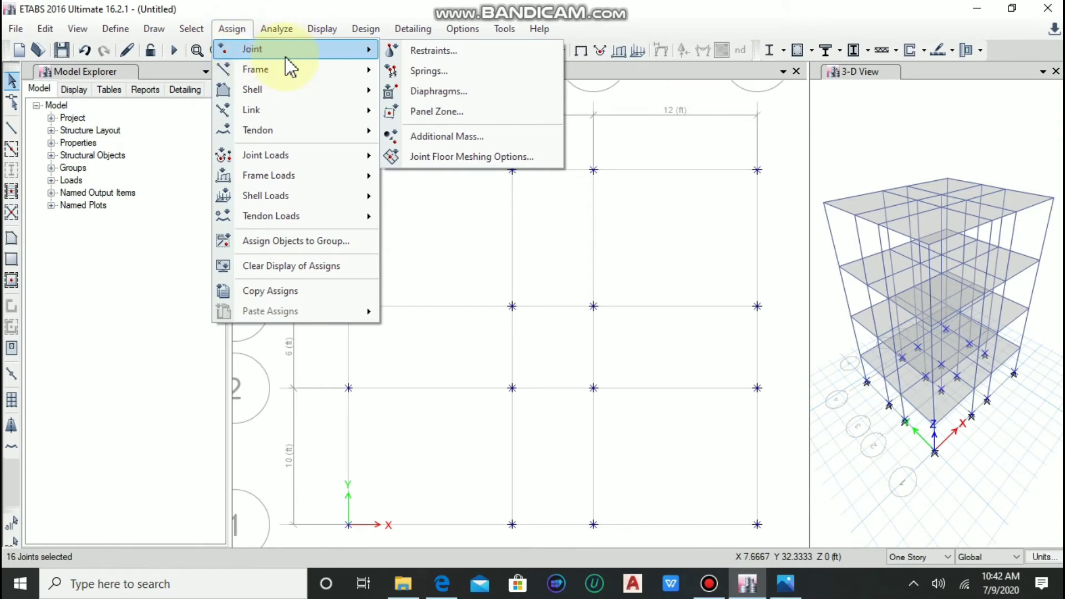
{"action": "left_click", "coordinate": [413, 51]}
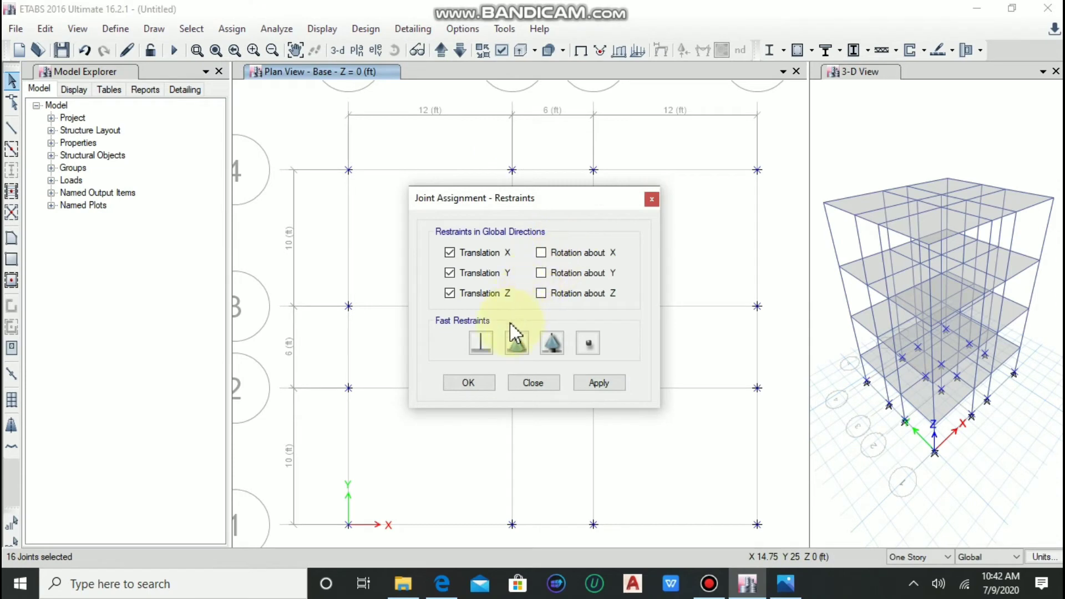
{"action": "left_click", "coordinate": [484, 341]}
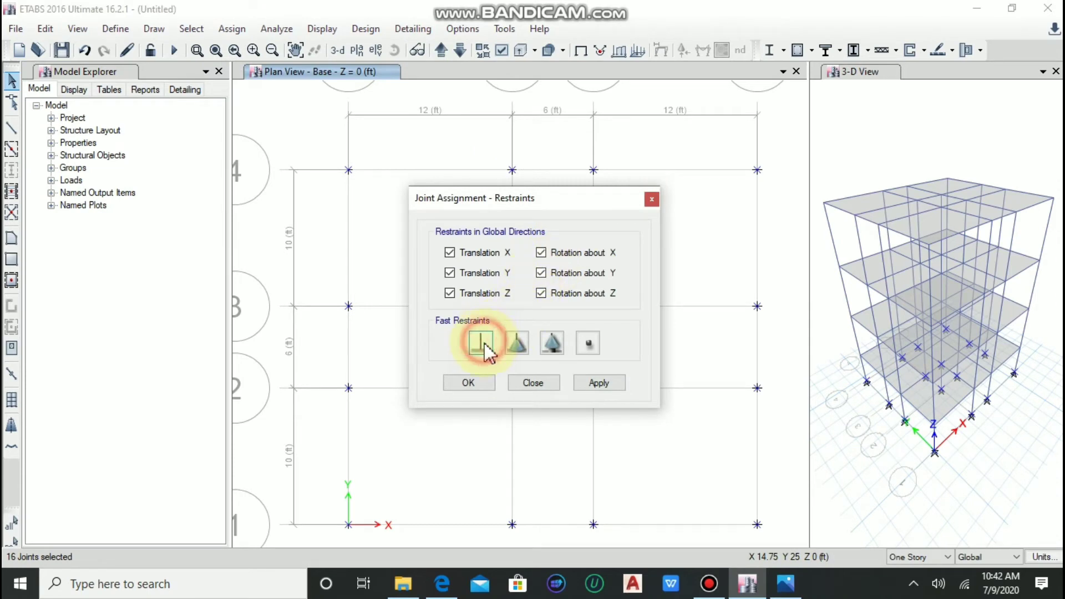
{"action": "left_click", "coordinate": [602, 386]}
{"action": "left_click", "coordinate": [481, 382]}
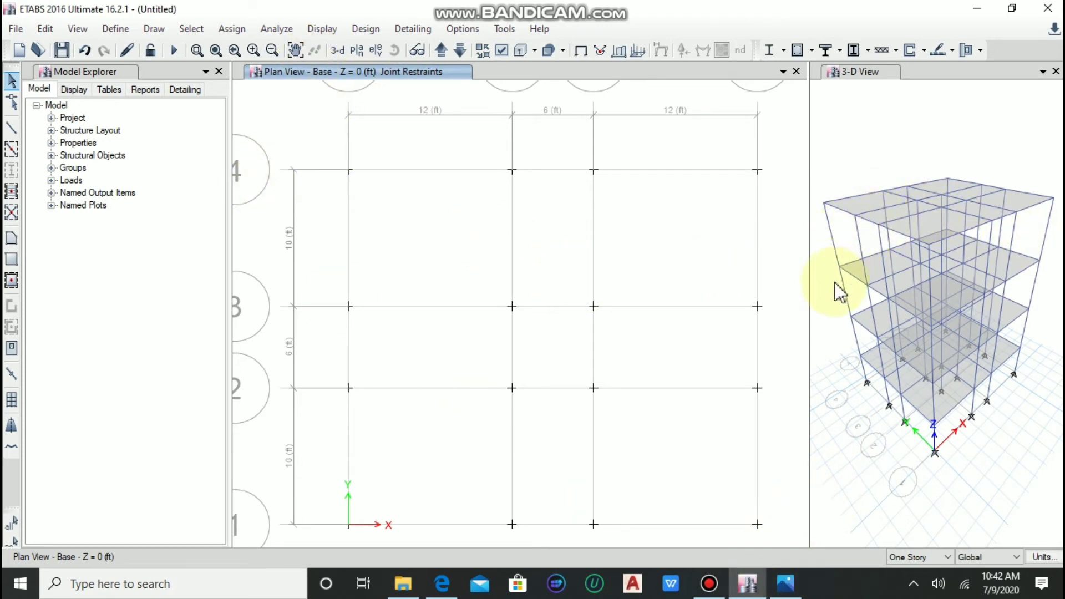
- Check the base supports in an enlarged 3-D view and change the plan view's level to Story4
{"action": "left_click_drag", "start_coordinate": [810, 302], "coordinate": [502, 309]}
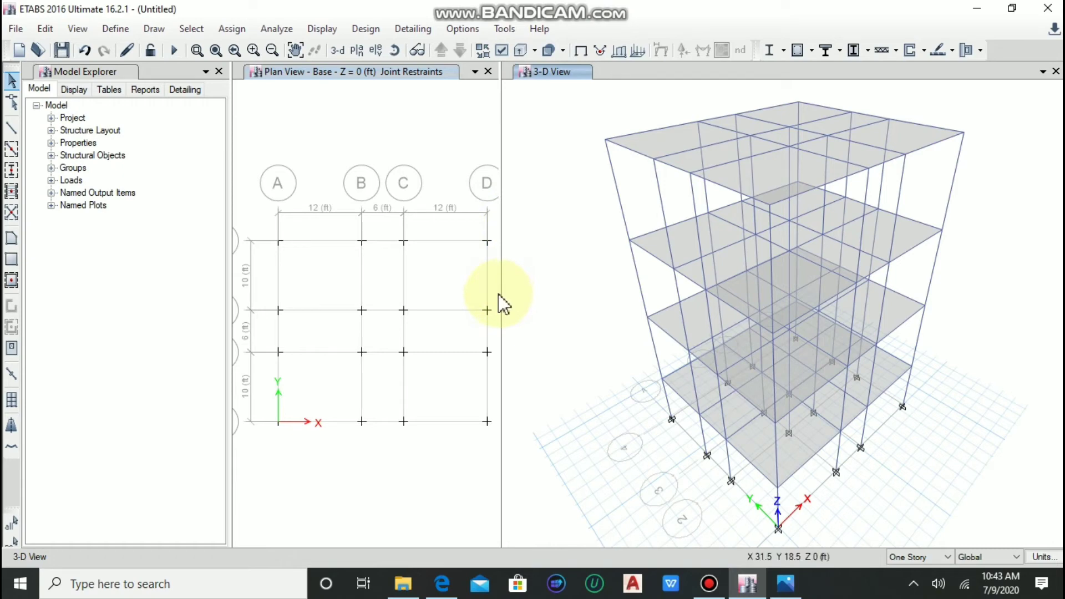
{"action": "left_click_drag", "start_coordinate": [501, 295], "coordinate": [756, 295]}
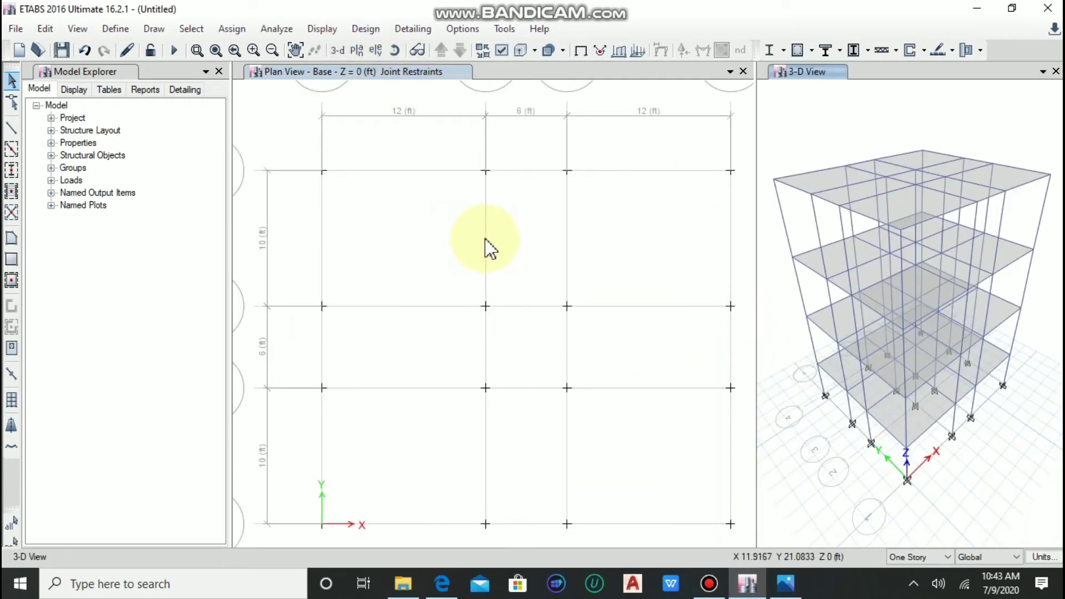
{"action": "scroll", "coordinate": [488, 245], "scroll_direction": "down", "scroll_amount": 3}
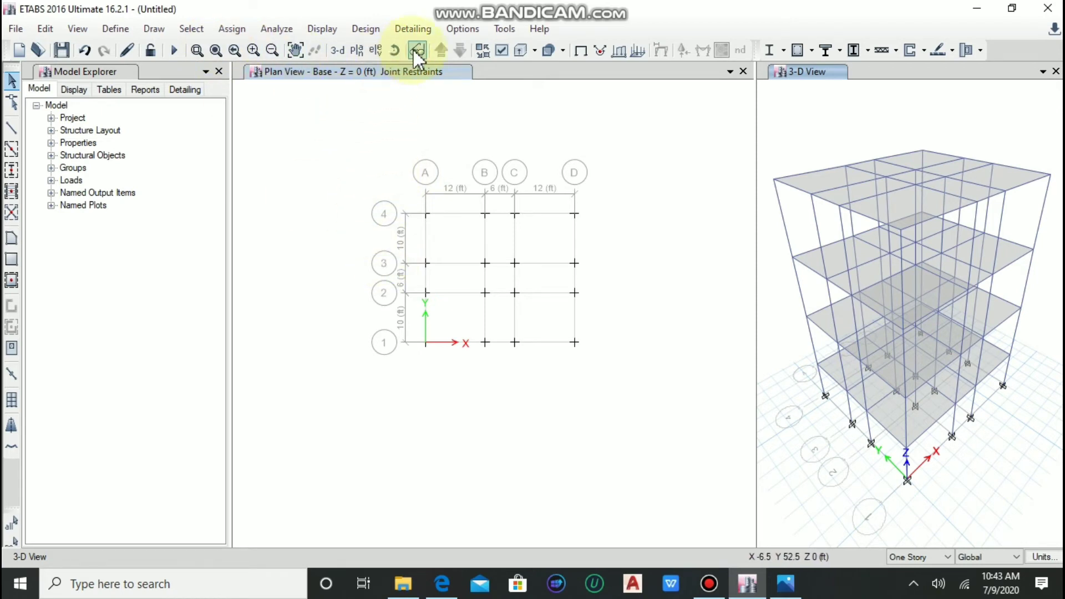
{"action": "left_click", "coordinate": [435, 139]}
{"action": "left_click", "coordinate": [439, 51]}
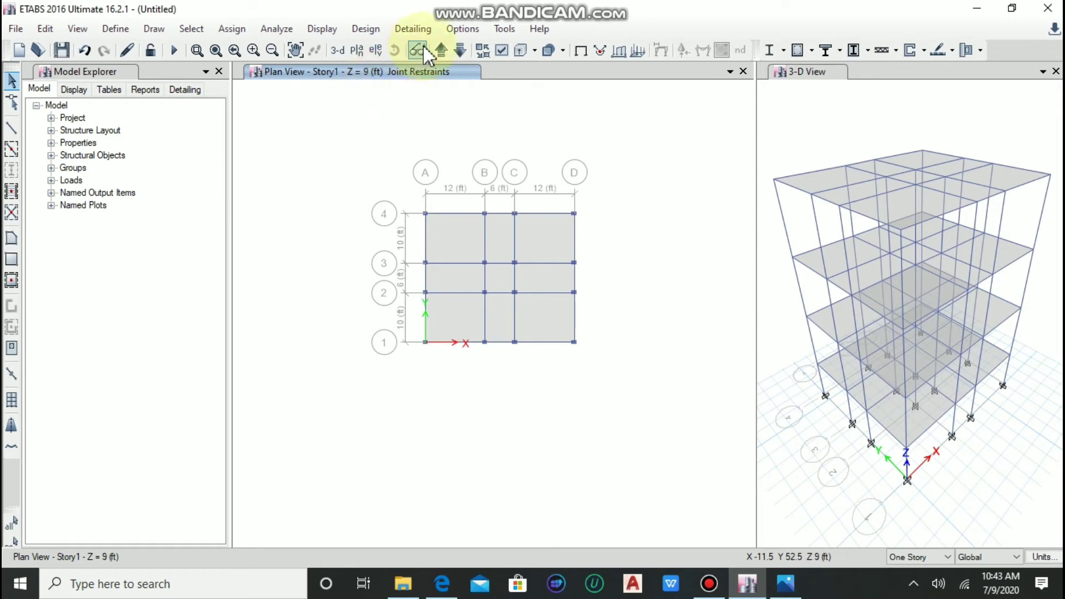
{"action": "left_click", "coordinate": [456, 52]}
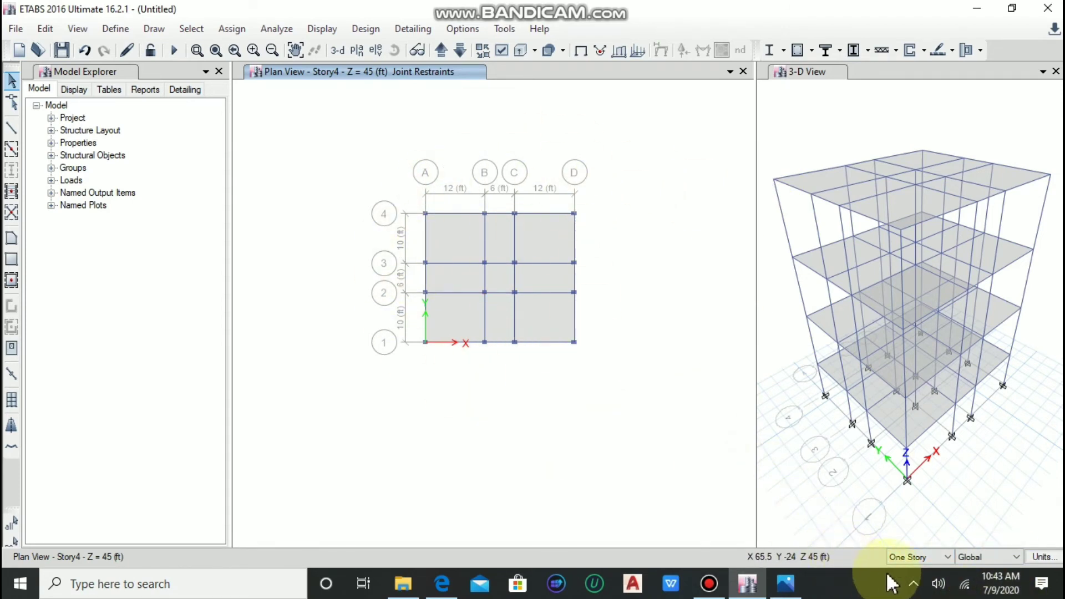
- Set the selection scope to All Stories and widen the plan view window around the Story4 grid
{"action": "left_click", "coordinate": [939, 557]}
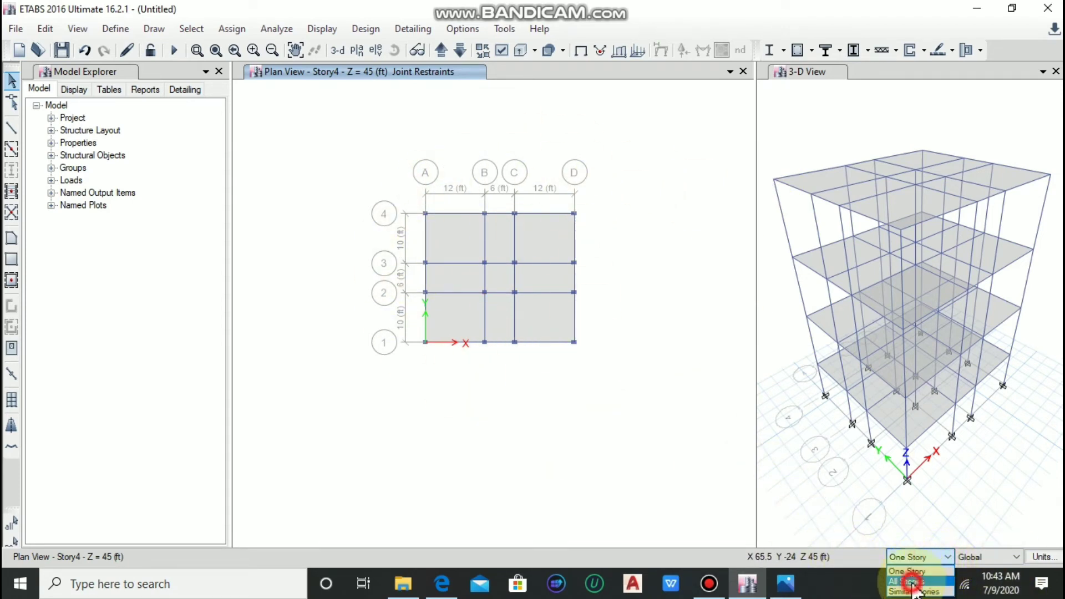
{"action": "left_click", "coordinate": [912, 582]}
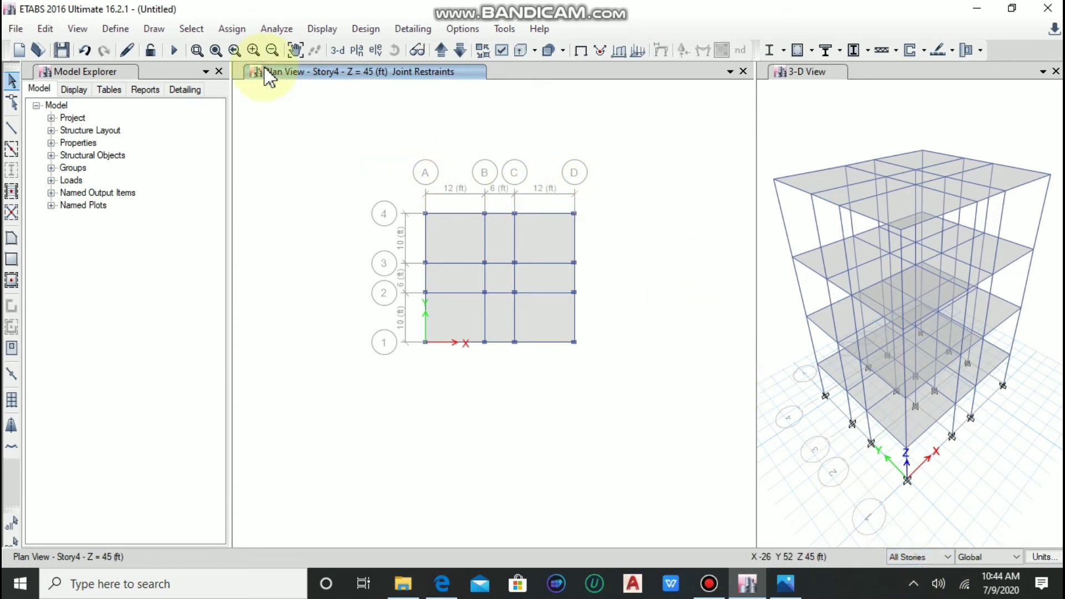
{"action": "scroll", "coordinate": [461, 215], "scroll_direction": "up", "scroll_amount": 3}
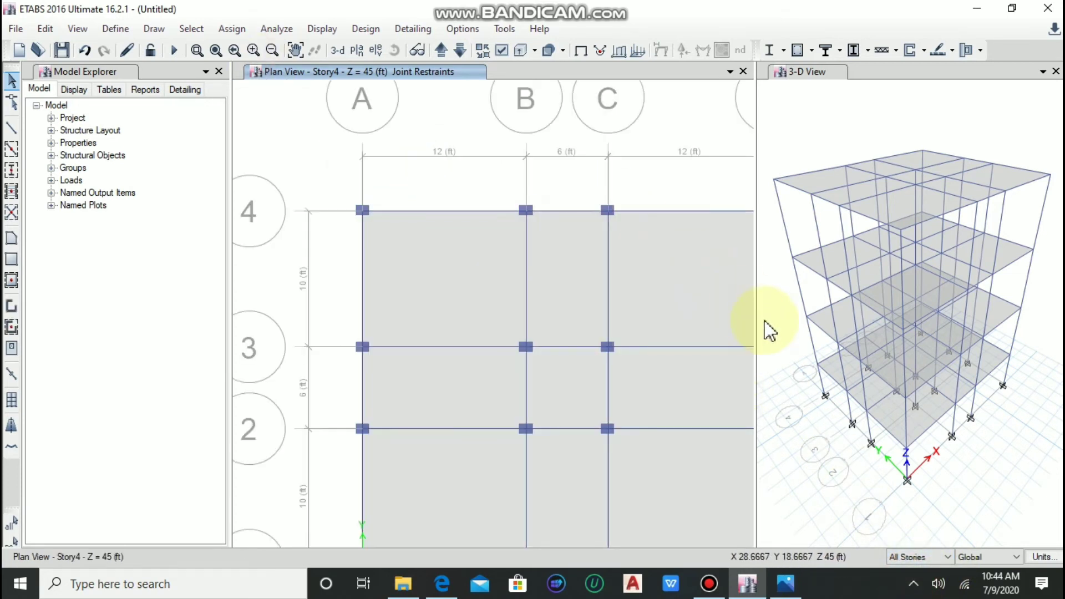
{"action": "left_click_drag", "start_coordinate": [758, 332], "coordinate": [918, 340]}
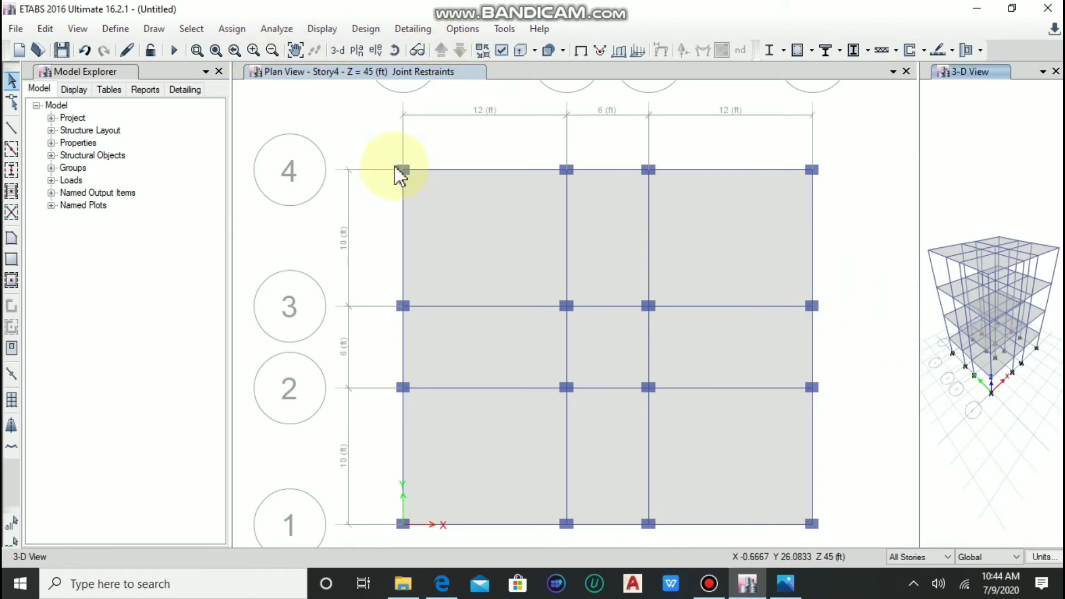
- Select only the frames with the section property beam 9 24 across all stories, dropping the window selection of the whole plan
{"action": "left_click_drag", "start_coordinate": [367, 127], "coordinate": [846, 545]}
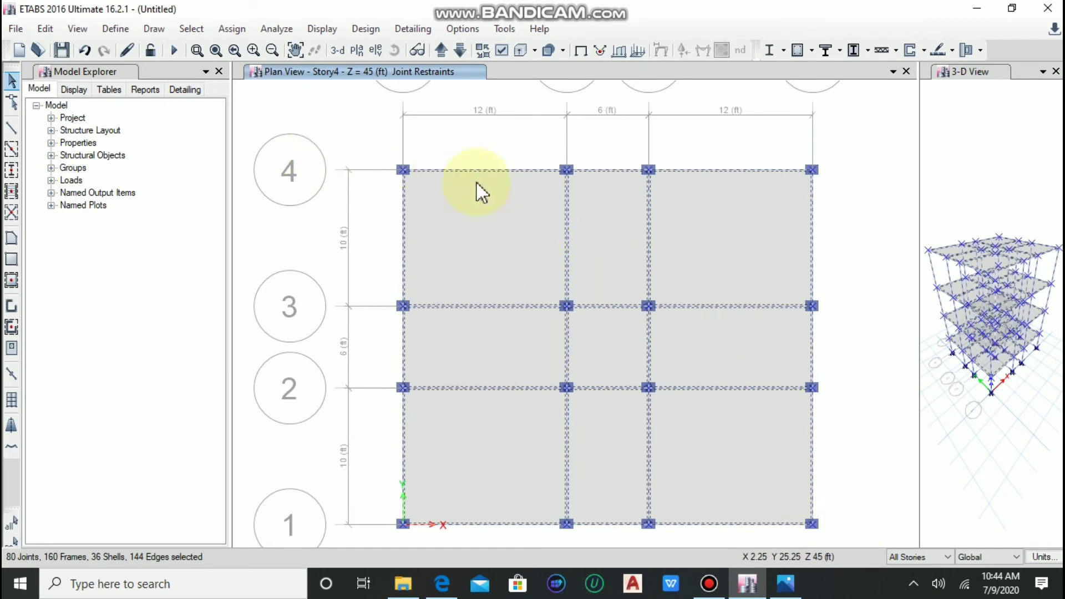
{"action": "left_click", "coordinate": [327, 93]}
{"action": "left_click", "coordinate": [181, 28]}
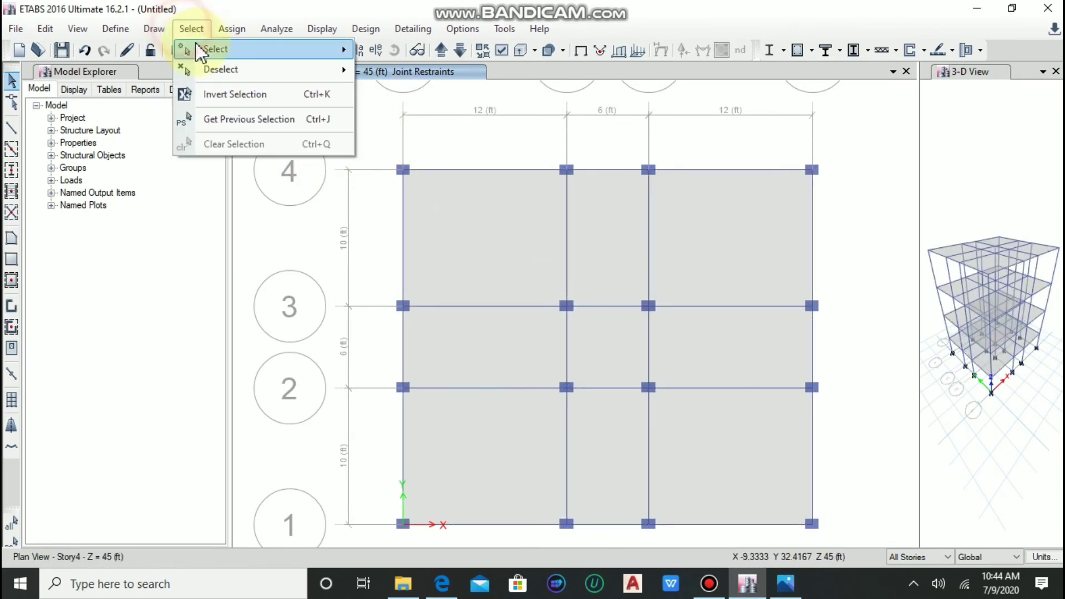
{"action": "left_click", "coordinate": [205, 49]}
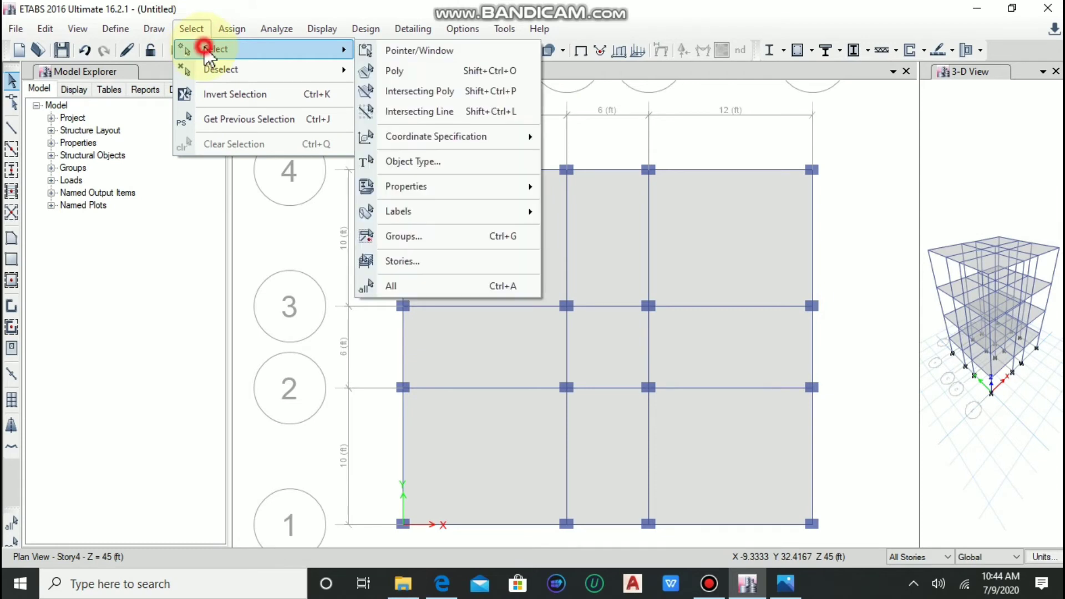
{"action": "left_click", "coordinate": [421, 197]}
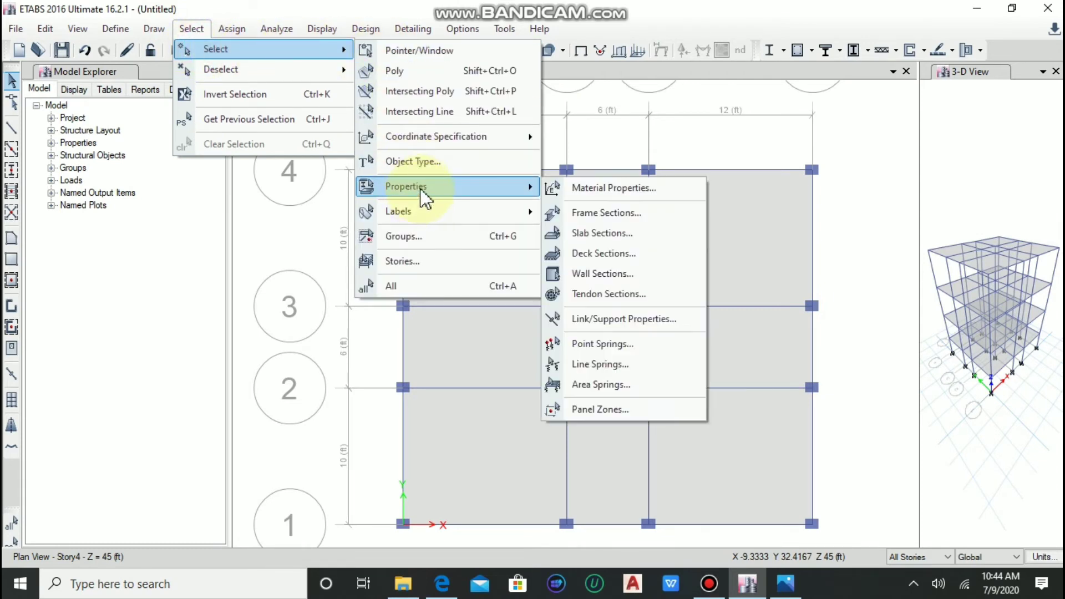
{"action": "left_click", "coordinate": [627, 214]}
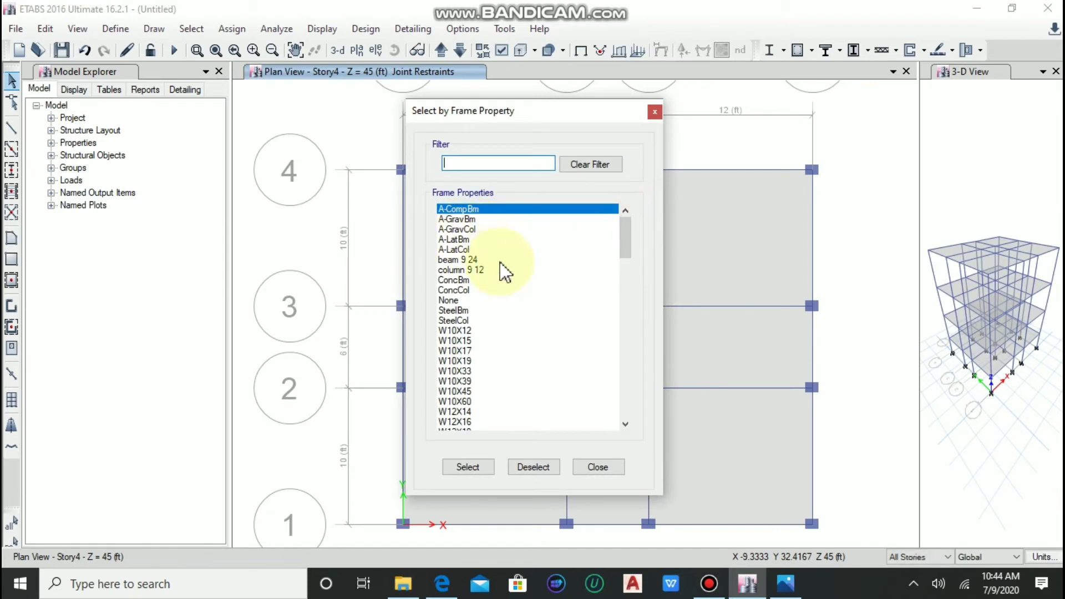
{"action": "left_click", "coordinate": [474, 260]}
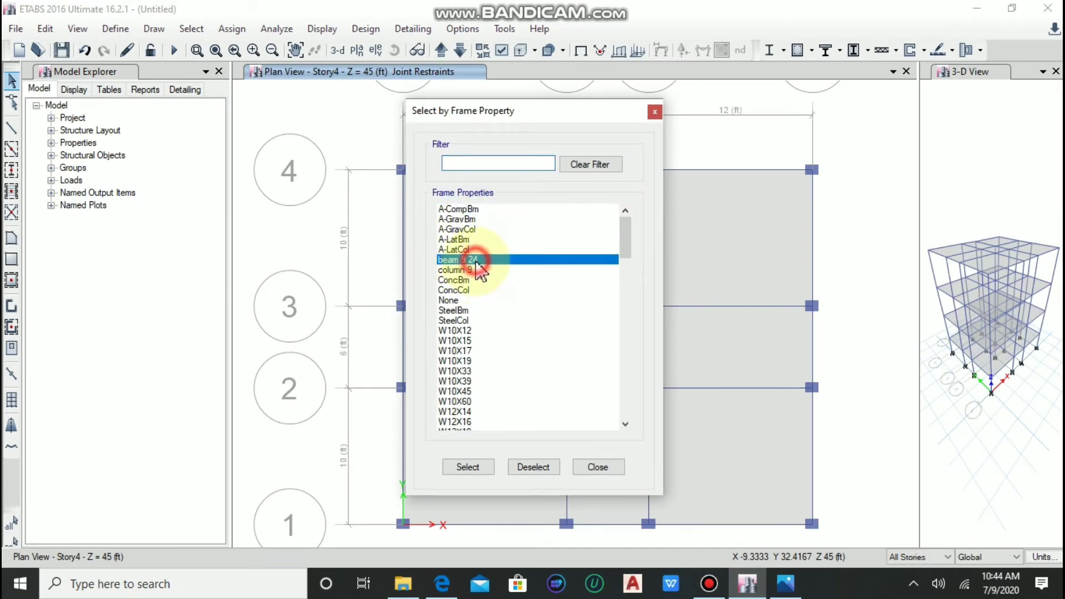
{"action": "left_click", "coordinate": [477, 470]}
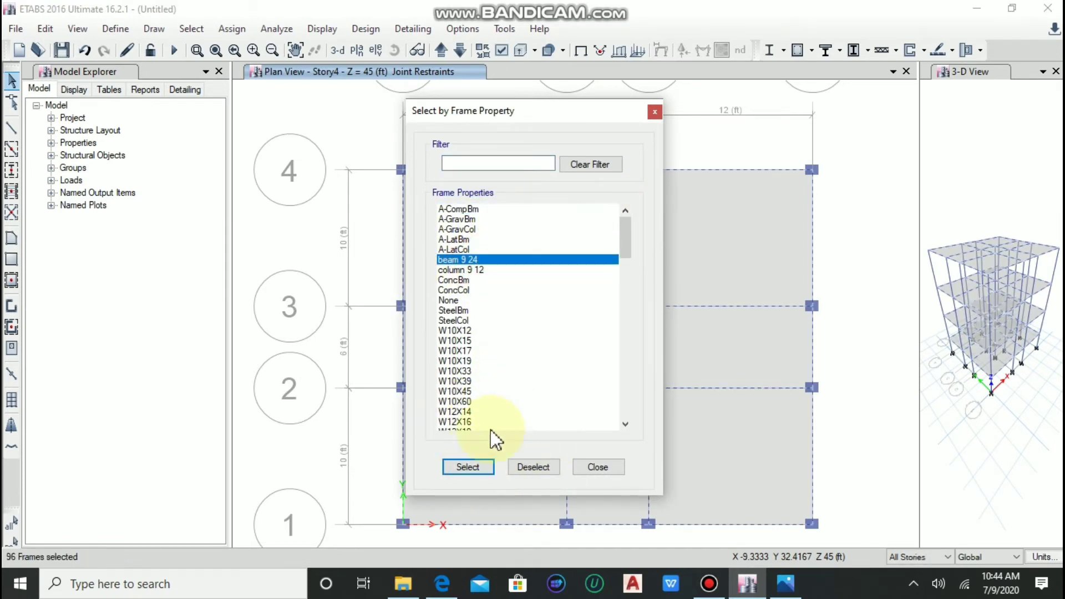
{"action": "left_click", "coordinate": [458, 469]}
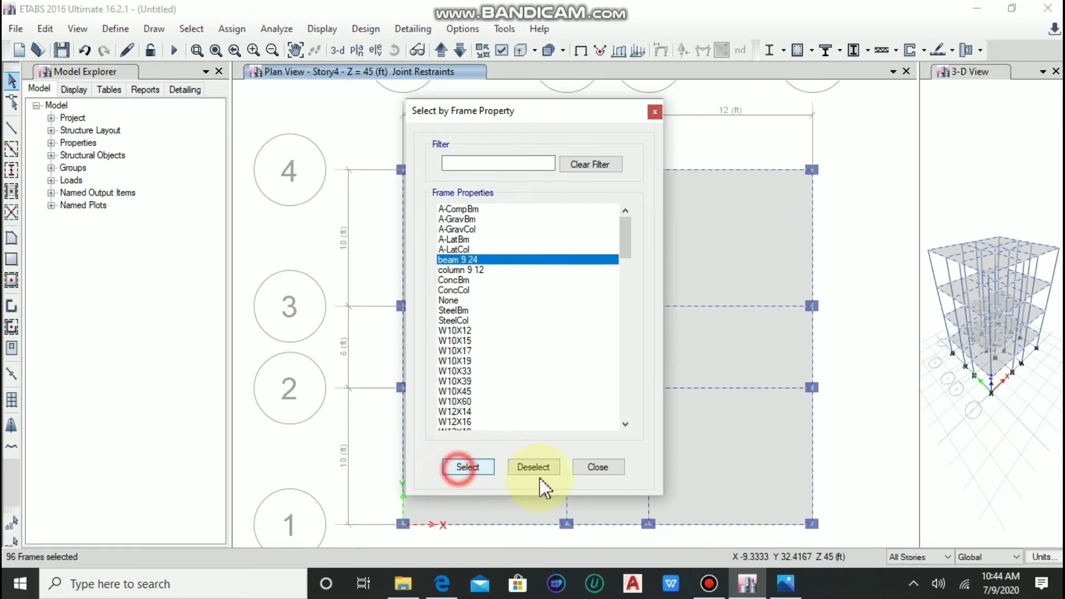
{"action": "left_click", "coordinate": [592, 468]}
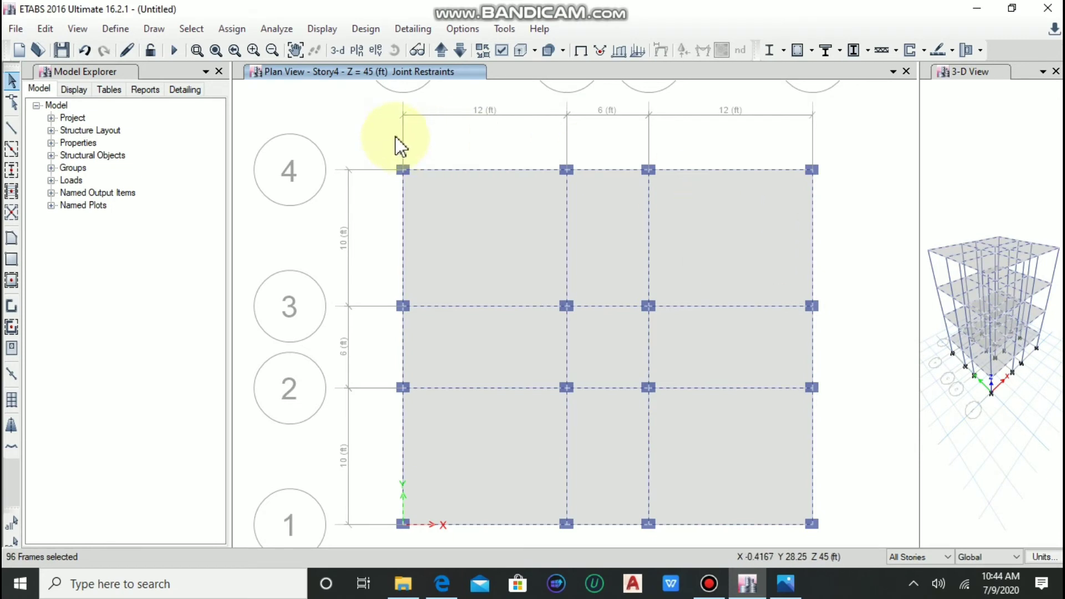
- Open the distributed frame load assignment for the selected frames
{"action": "left_click", "coordinate": [232, 31]}
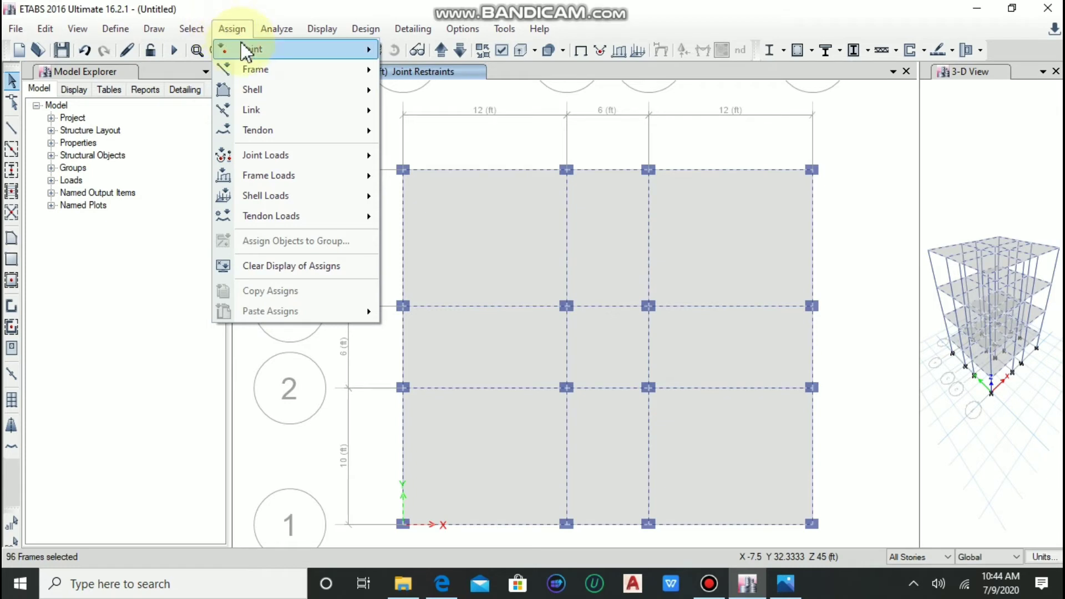
{"action": "mouse_move", "coordinate": [250, 76]}
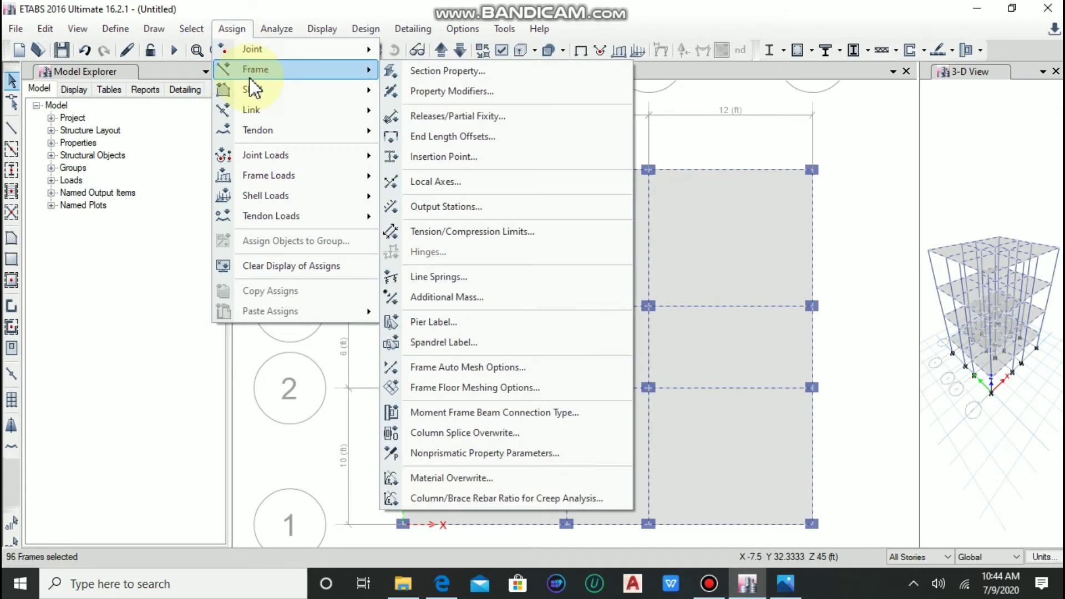
{"action": "mouse_move", "coordinate": [281, 175]}
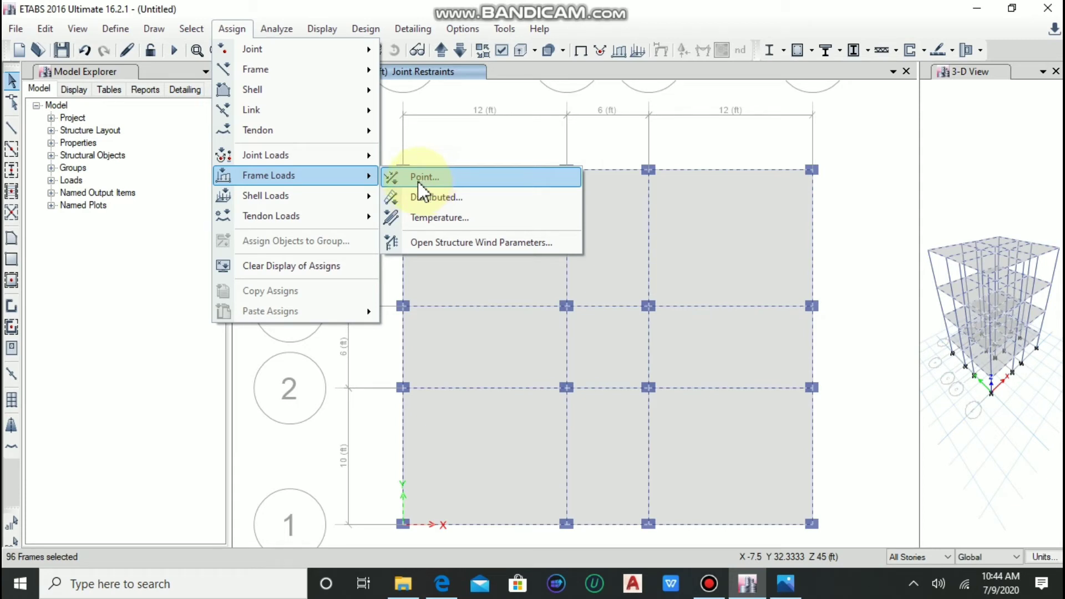
{"action": "left_click", "coordinate": [449, 198]}
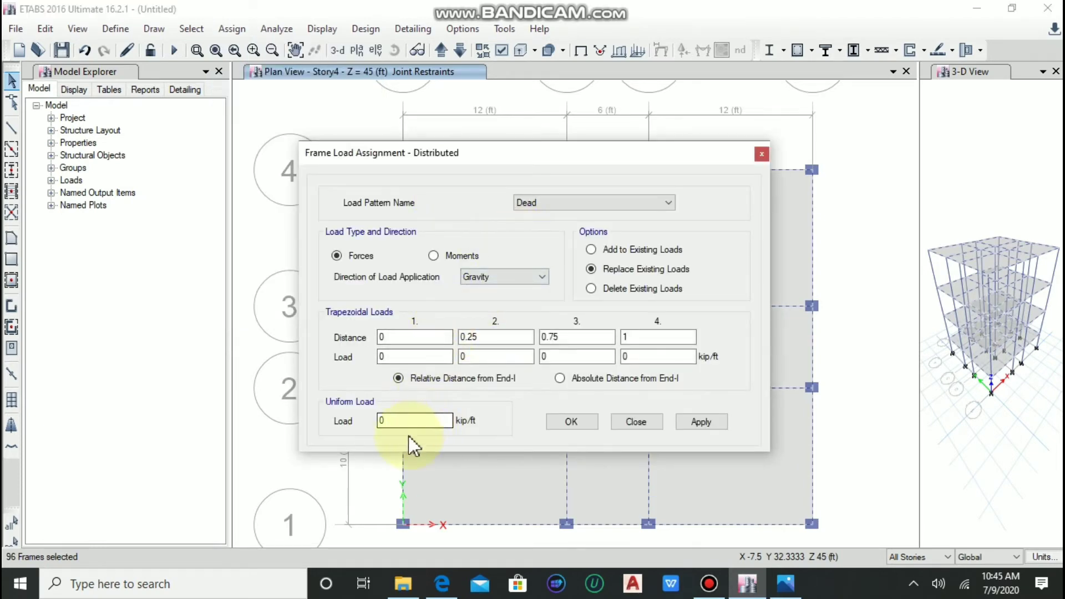
{"action": "double_click", "coordinate": [396, 420]}
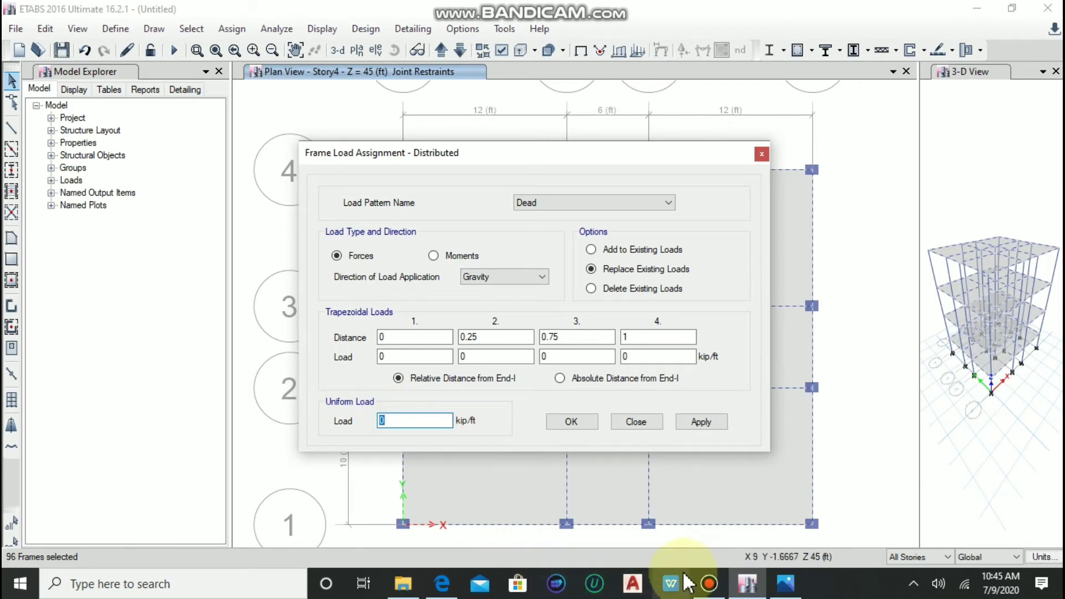
{"action": "left_click", "coordinate": [709, 584]}
{"action": "mouse_move", "coordinate": [640, 555]}
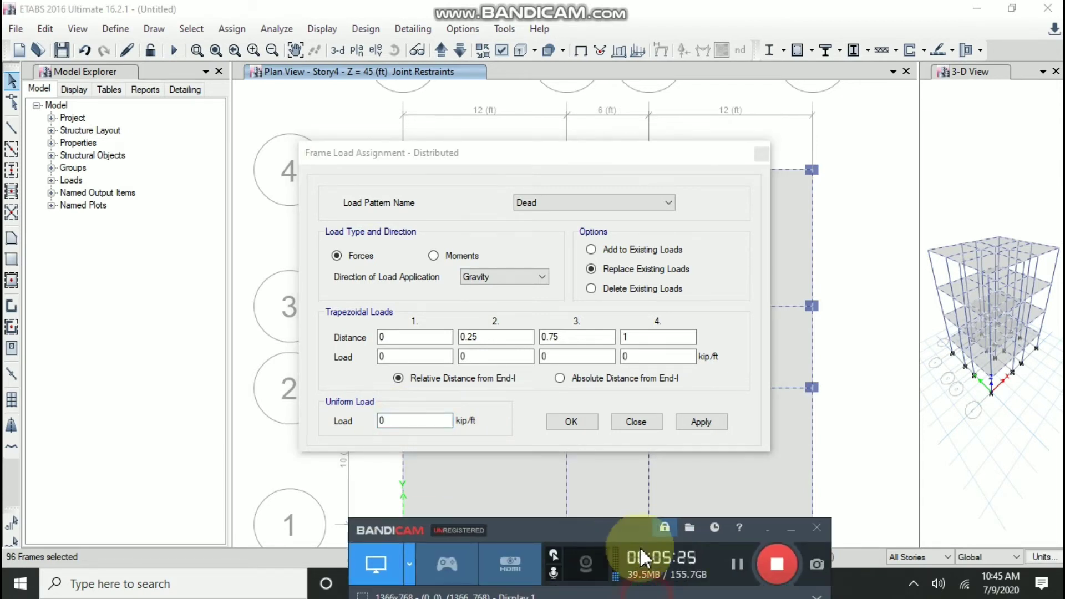
{"action": "left_click", "coordinate": [730, 561]}
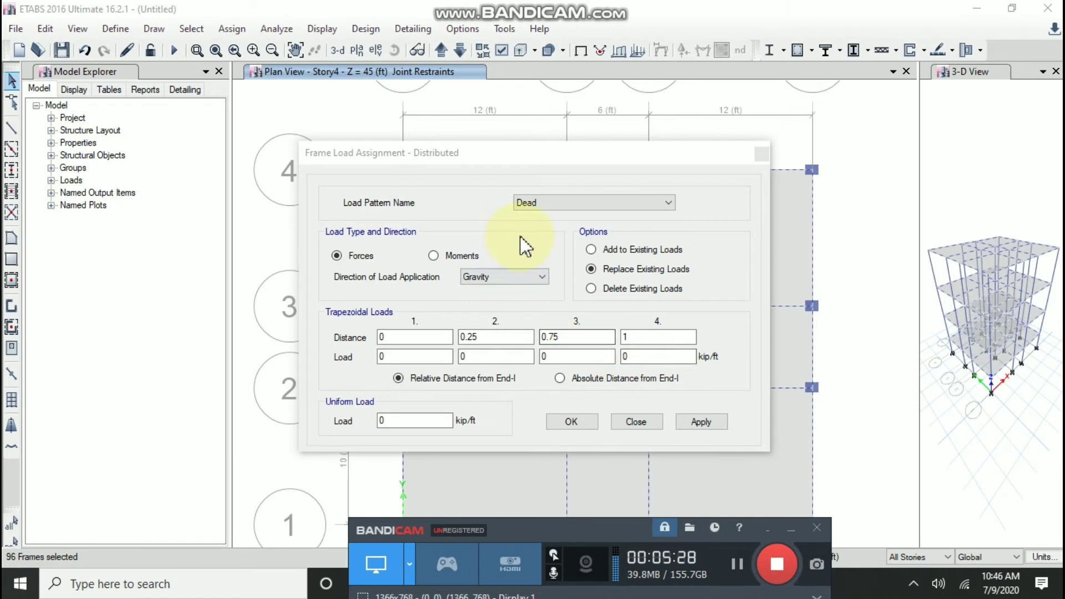
- Choose the Dead load pattern and the Gravity direction for the distributed frame load
{"action": "left_click_drag", "start_coordinate": [546, 149], "coordinate": [390, 143]}
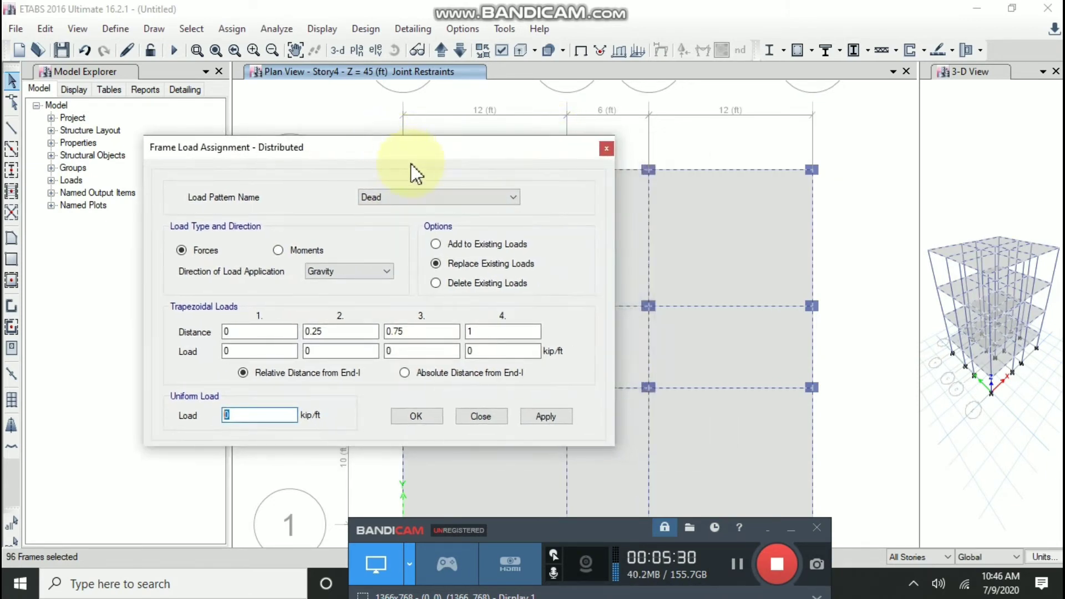
{"action": "left_click", "coordinate": [431, 199]}
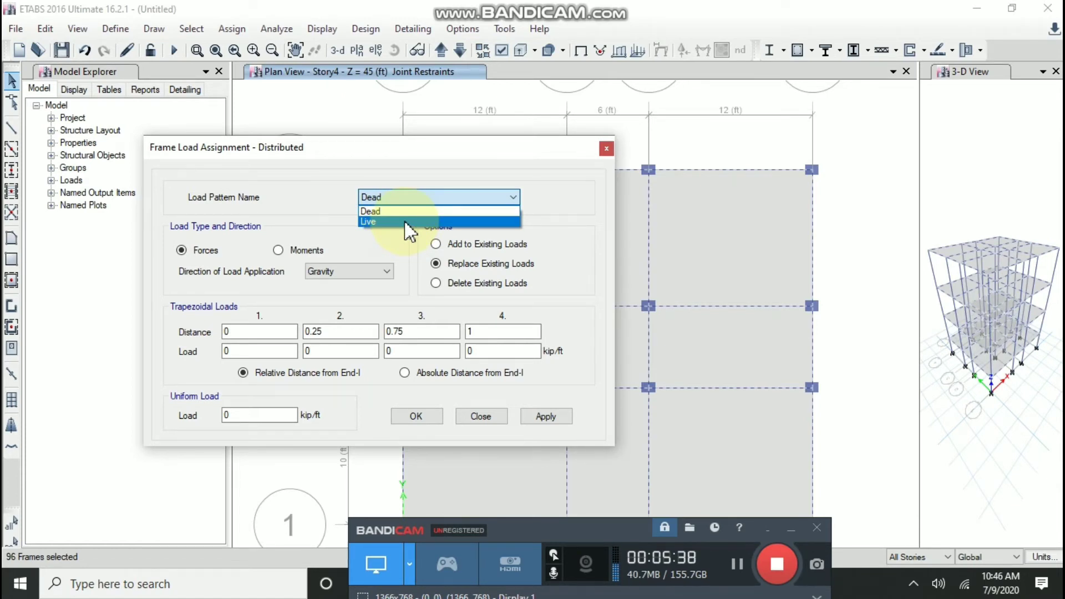
{"action": "left_click", "coordinate": [393, 210]}
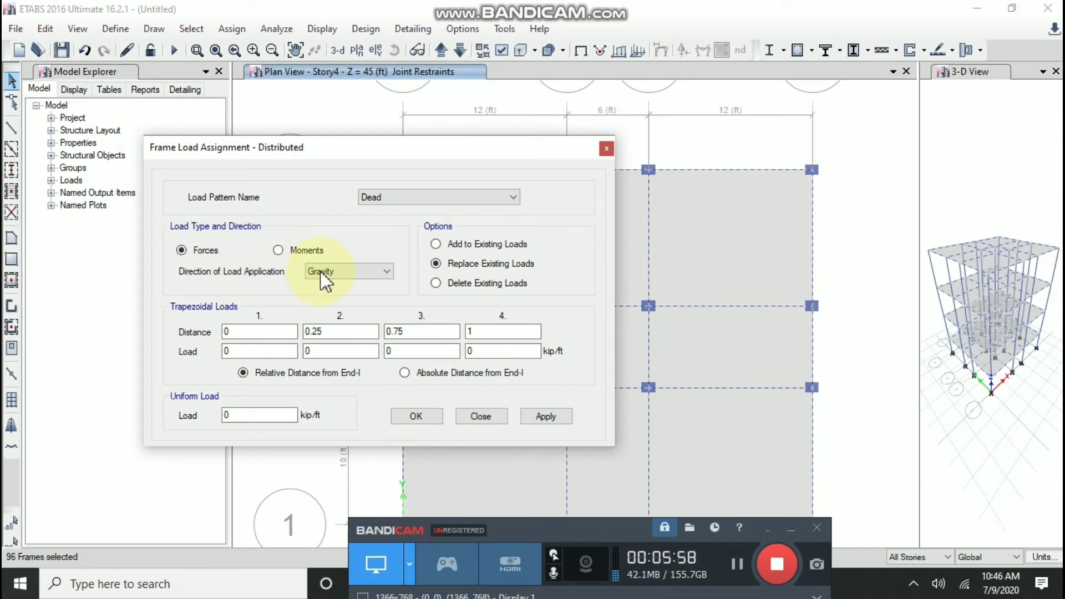
{"action": "left_click", "coordinate": [351, 268]}
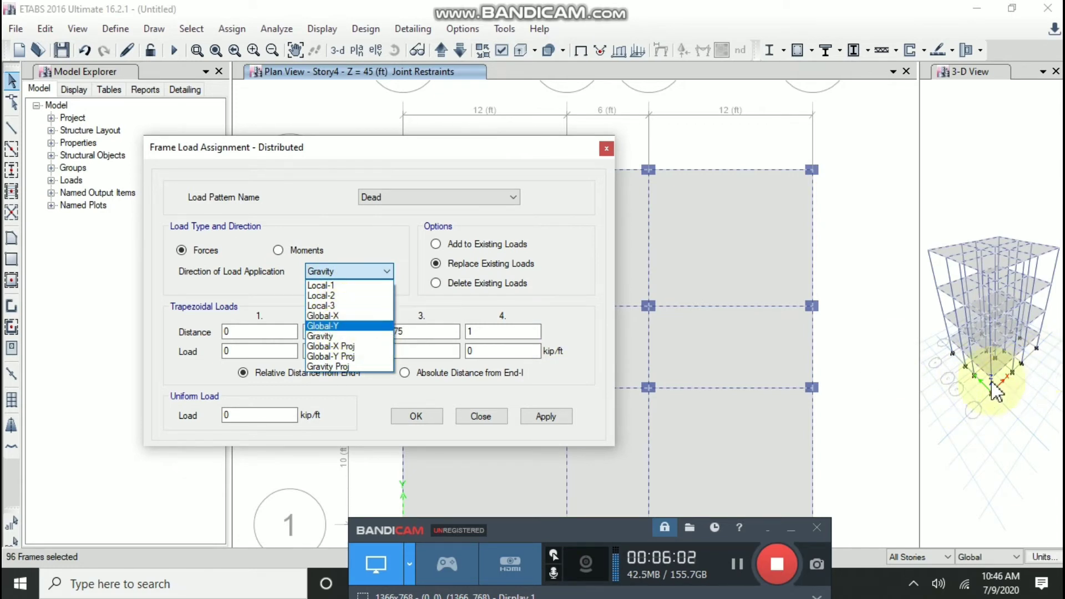
{"action": "left_click", "coordinate": [340, 335]}
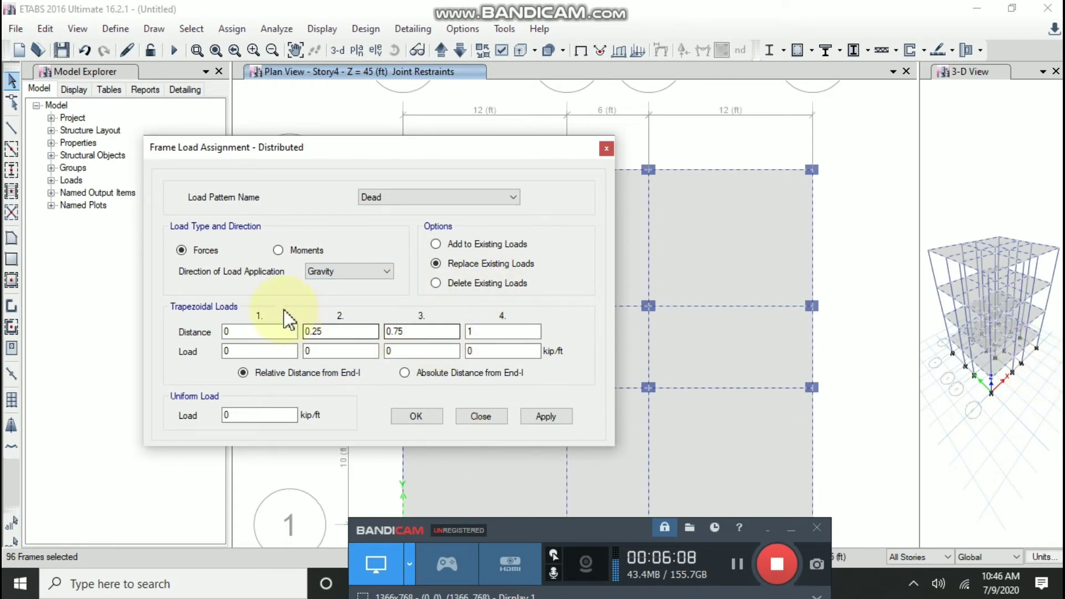
{"action": "left_click", "coordinate": [341, 271]}
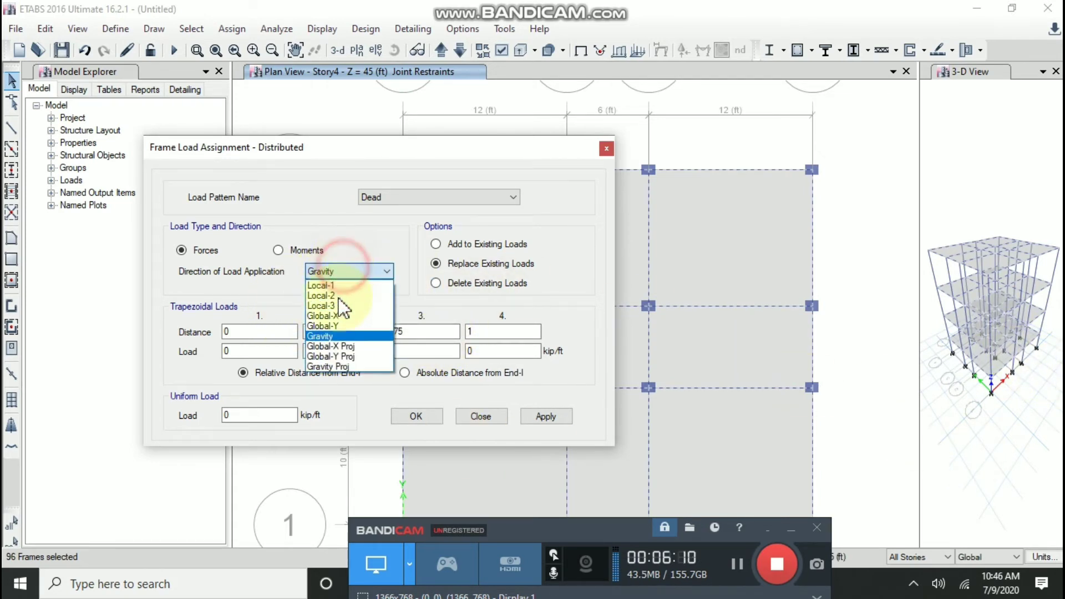
{"action": "left_click", "coordinate": [342, 326]}
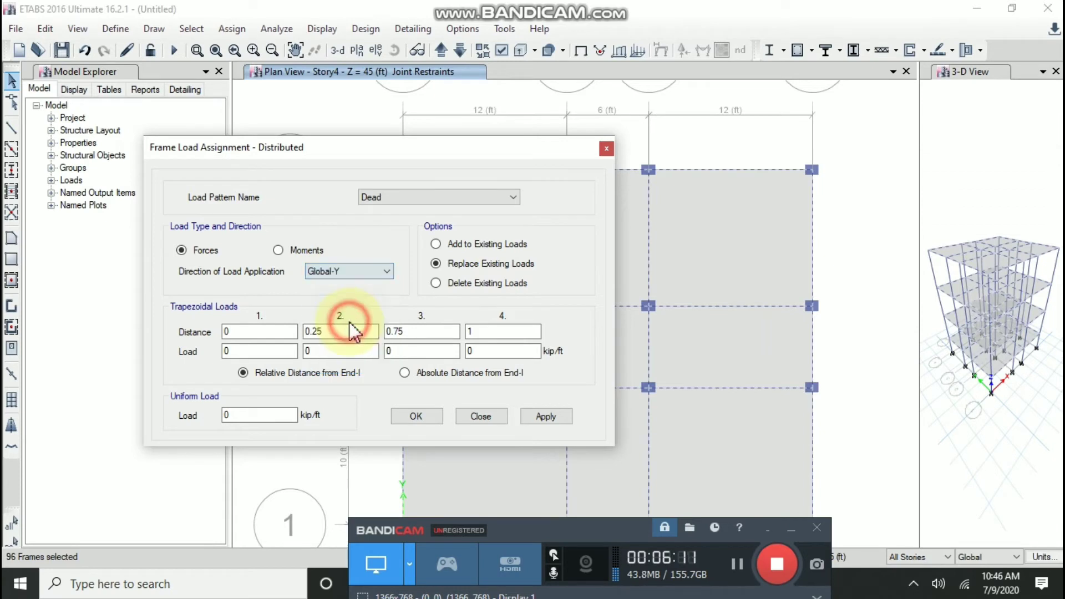
{"action": "left_click", "coordinate": [355, 271]}
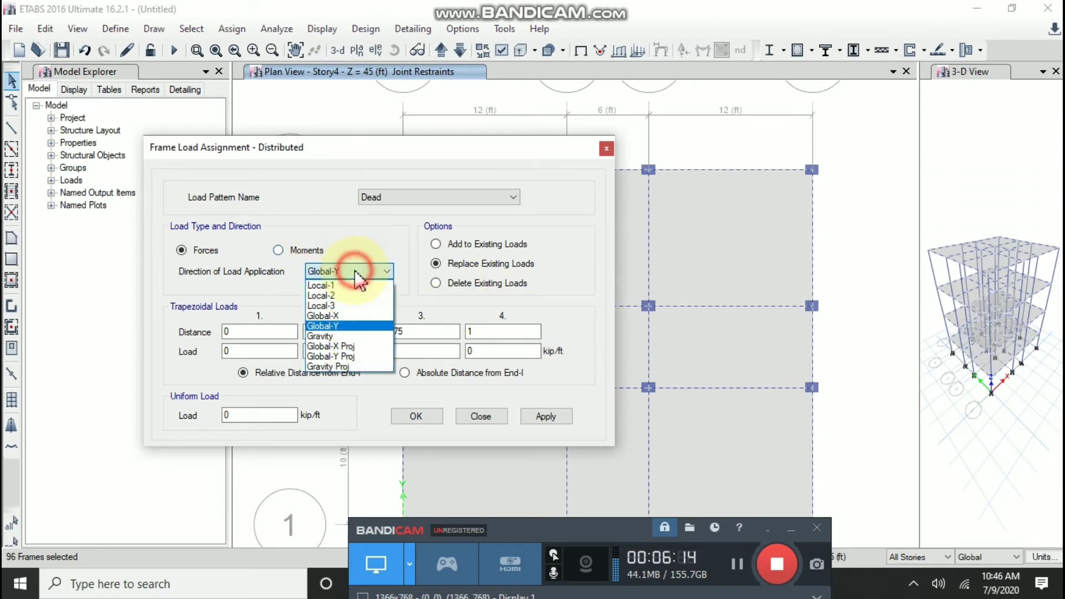
{"action": "left_click", "coordinate": [352, 336]}
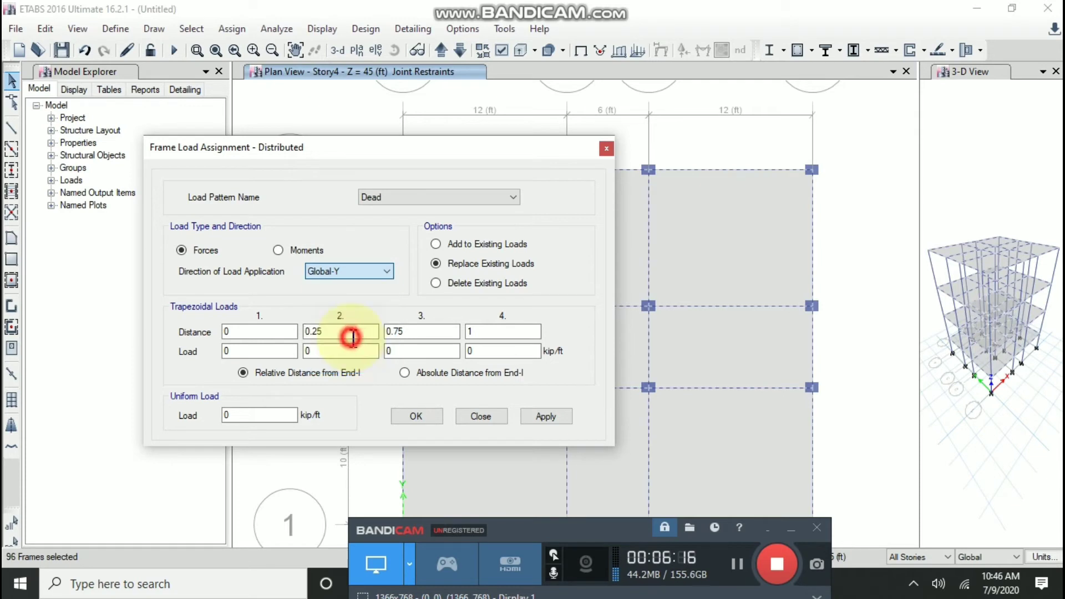
{"action": "left_click", "coordinate": [263, 415]}
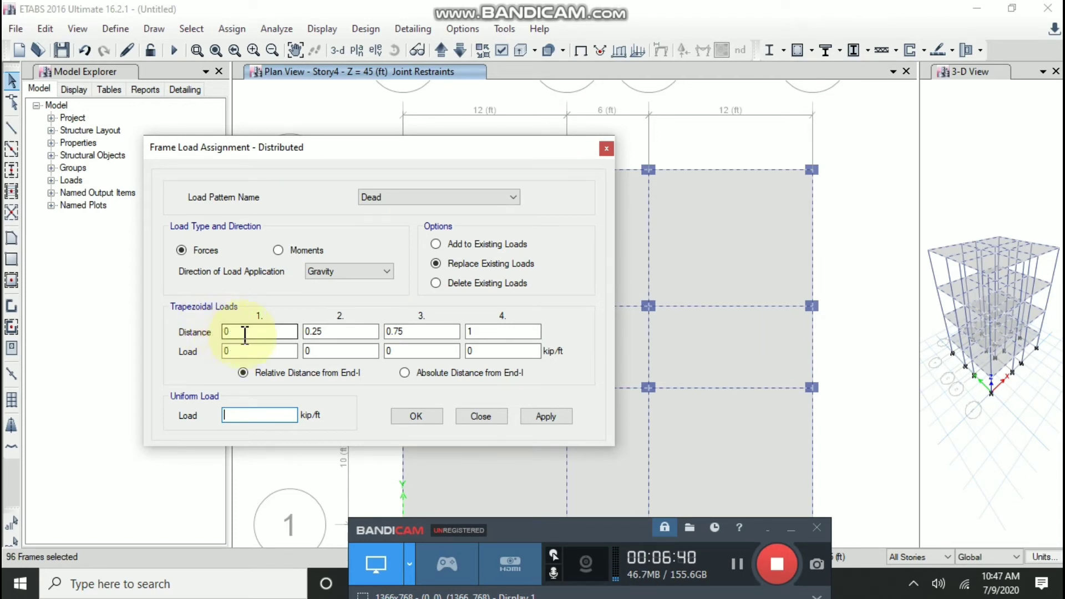
{"action": "left_click", "coordinate": [238, 351]}
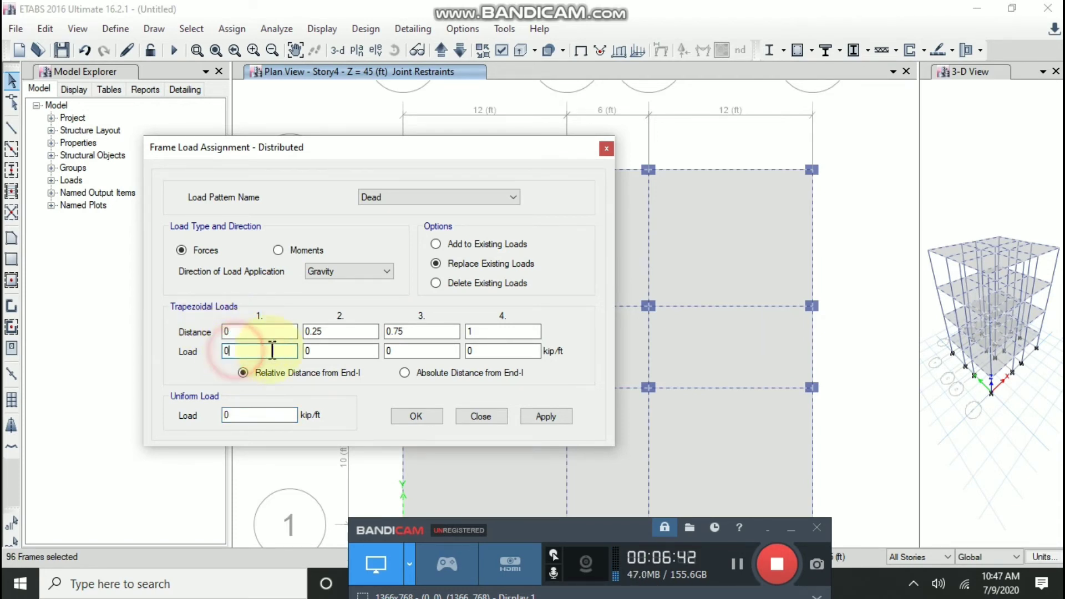
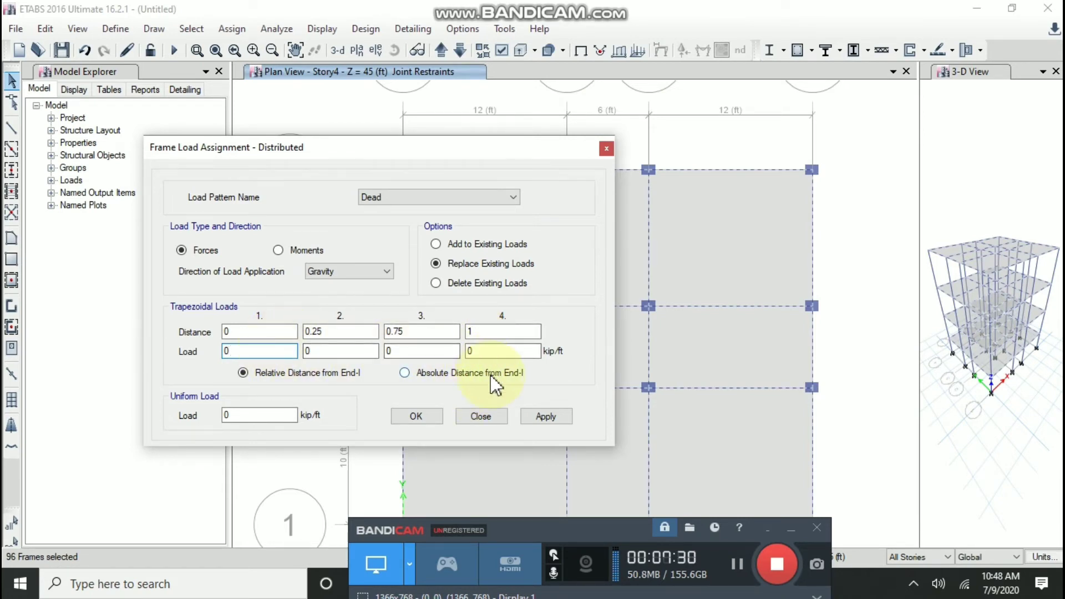
{"action": "left_click", "coordinate": [551, 360]}
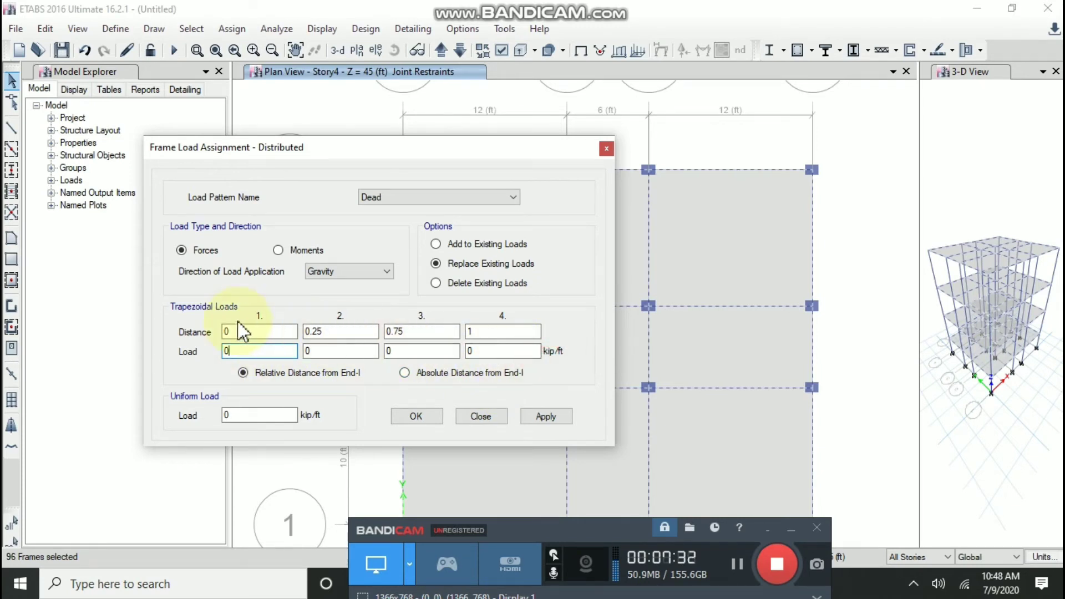
- Set the uniform load to 2.5 kip/ft and assign it to the selected frames
{"action": "left_click", "coordinate": [244, 416]}
{"action": "key", "text": "BackSpace"}
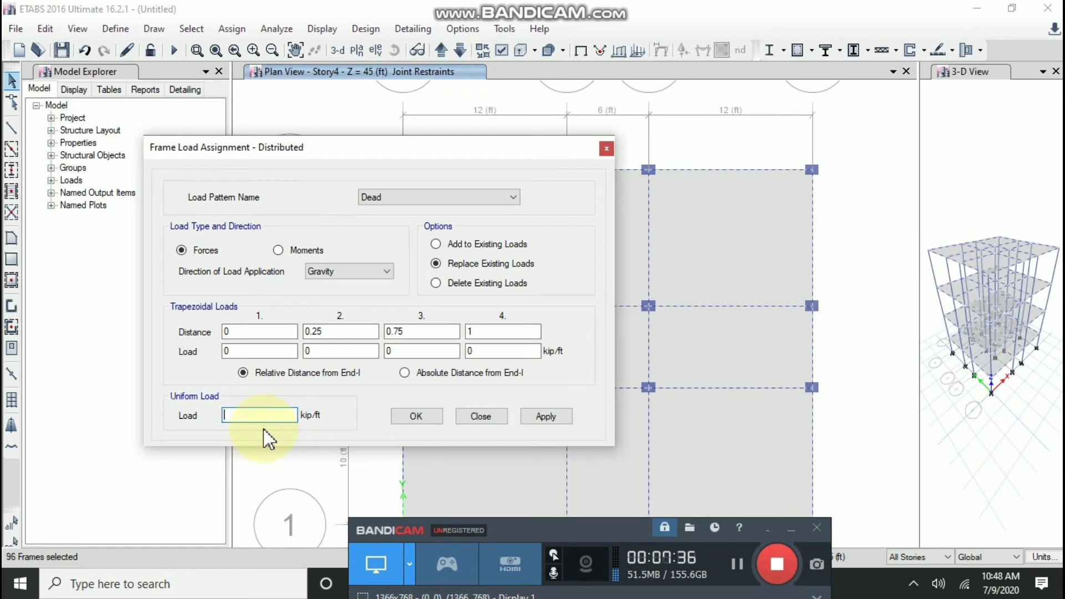
{"action": "type", "text": "2.5"}
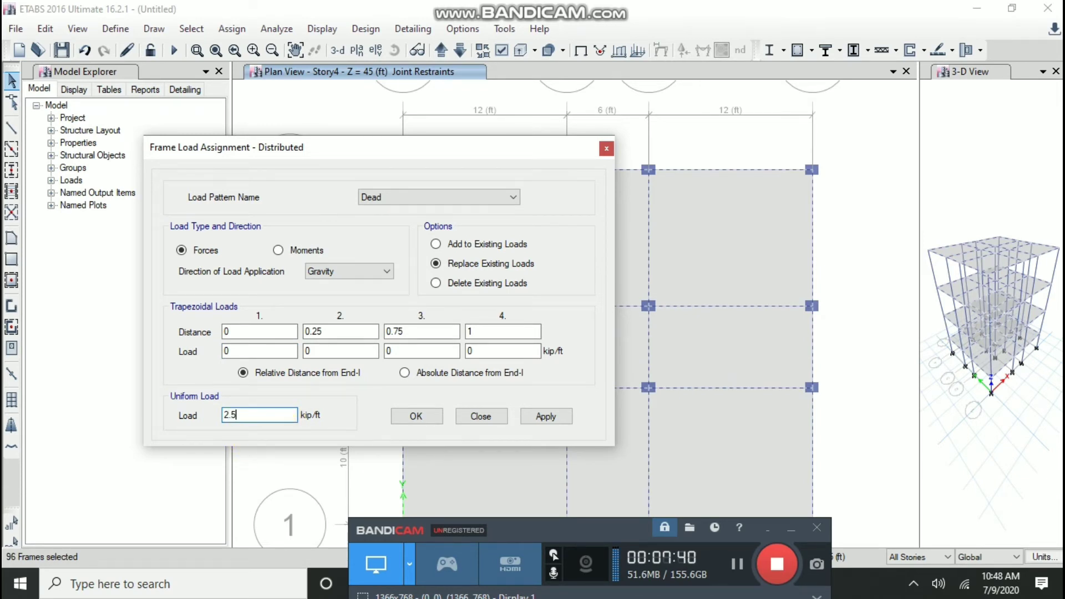
{"action": "left_click", "coordinate": [538, 416]}
{"action": "left_click", "coordinate": [419, 418]}
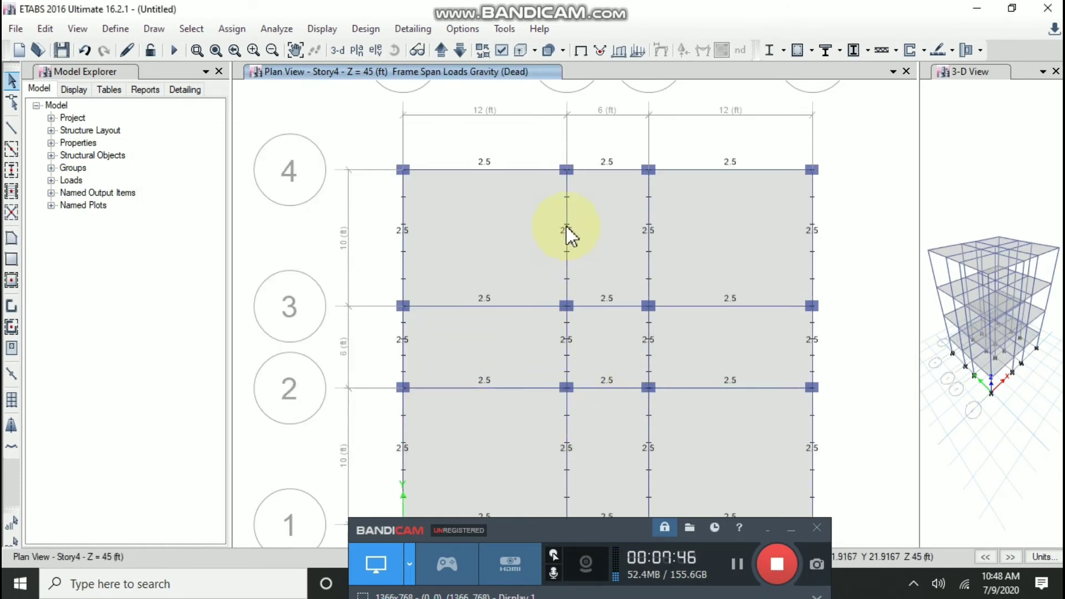
- Inspect the geometry and assignments of the Story4 beam on grid line 4 between A and B
{"action": "scroll", "coordinate": [567, 227], "scroll_direction": "up", "scroll_amount": 3}
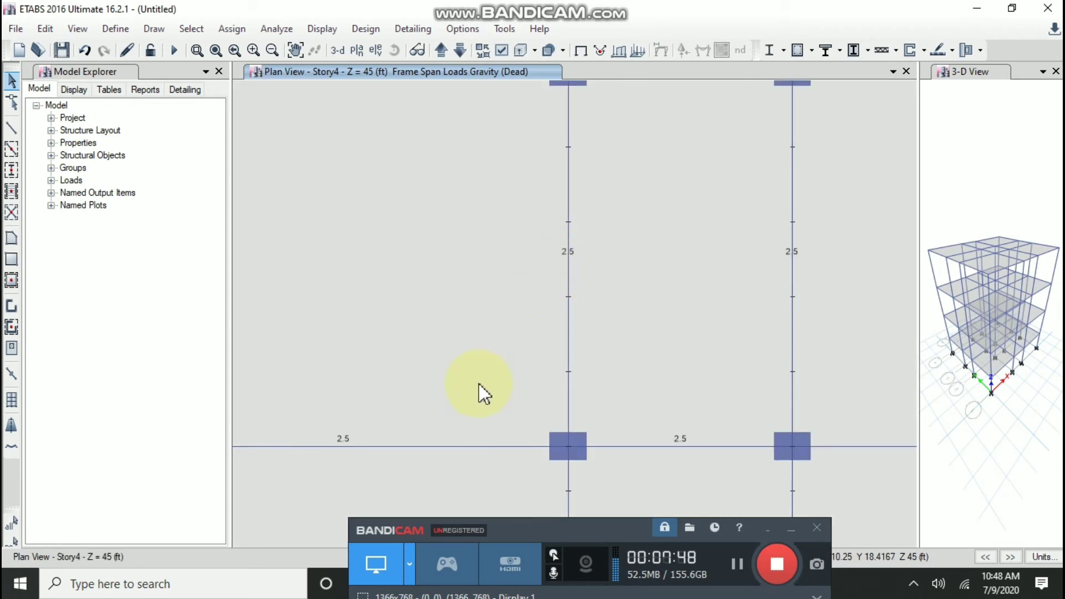
{"action": "scroll", "coordinate": [571, 264], "scroll_direction": "down", "scroll_amount": 3}
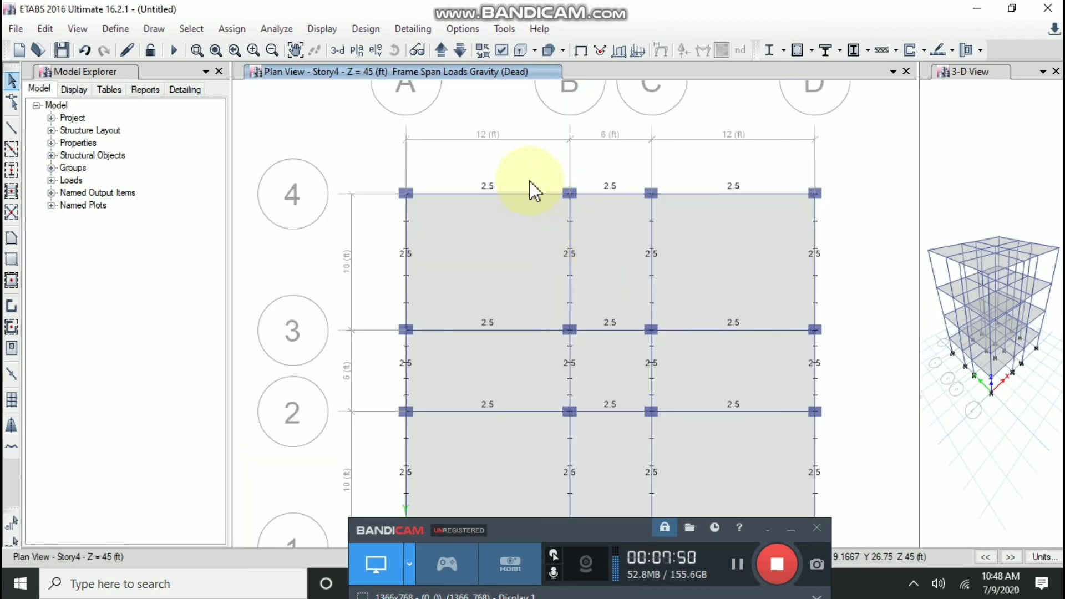
{"action": "scroll", "coordinate": [530, 190], "scroll_direction": "up", "scroll_amount": 3}
{"action": "scroll", "coordinate": [469, 217], "scroll_direction": "down", "scroll_amount": 3}
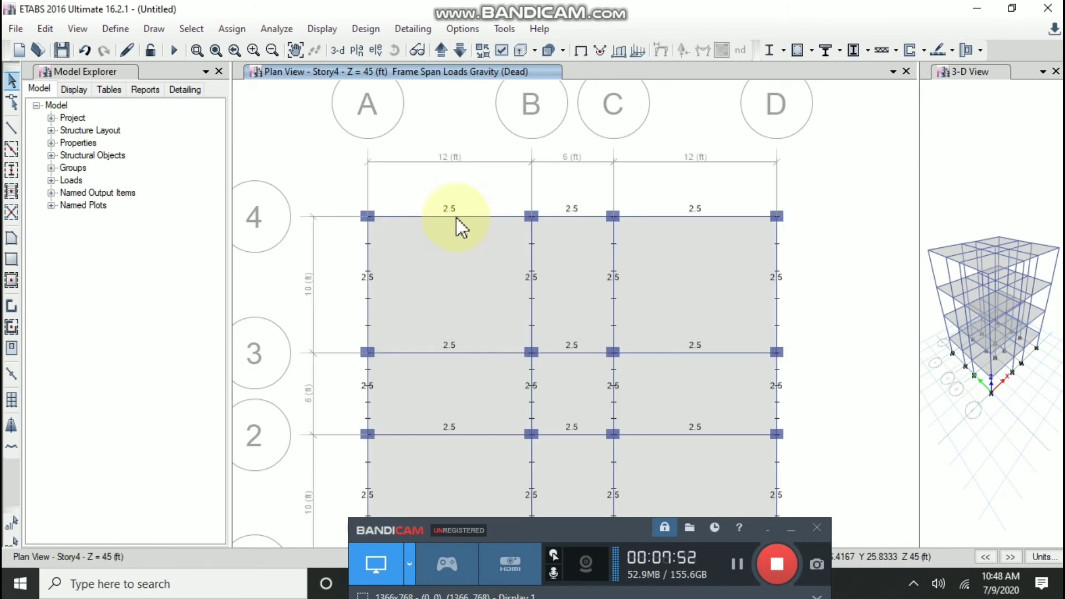
{"action": "left_click", "coordinate": [456, 218]}
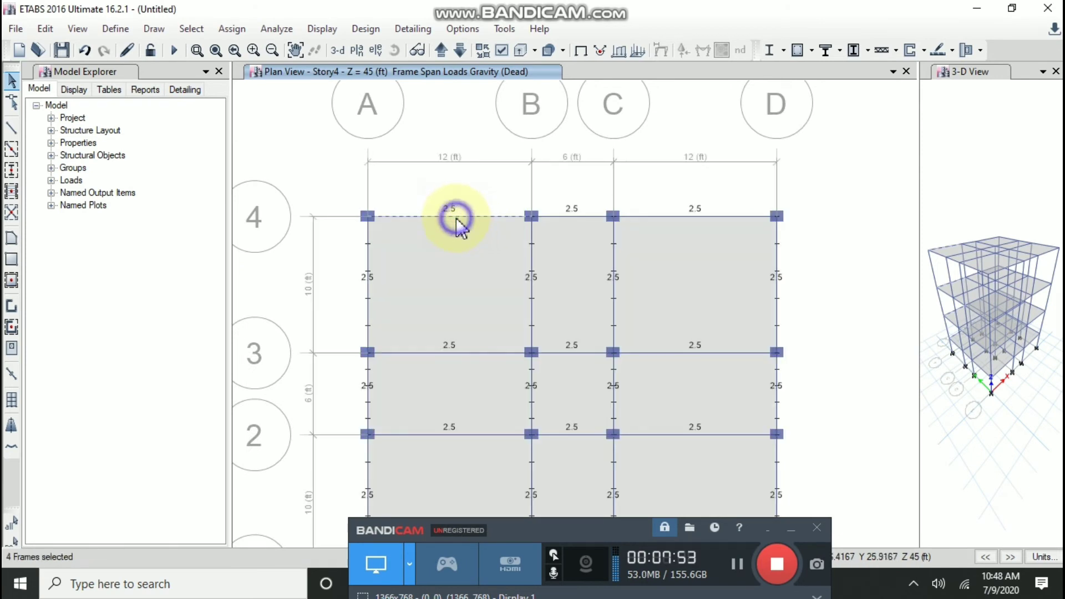
{"action": "right_click", "coordinate": [456, 218]}
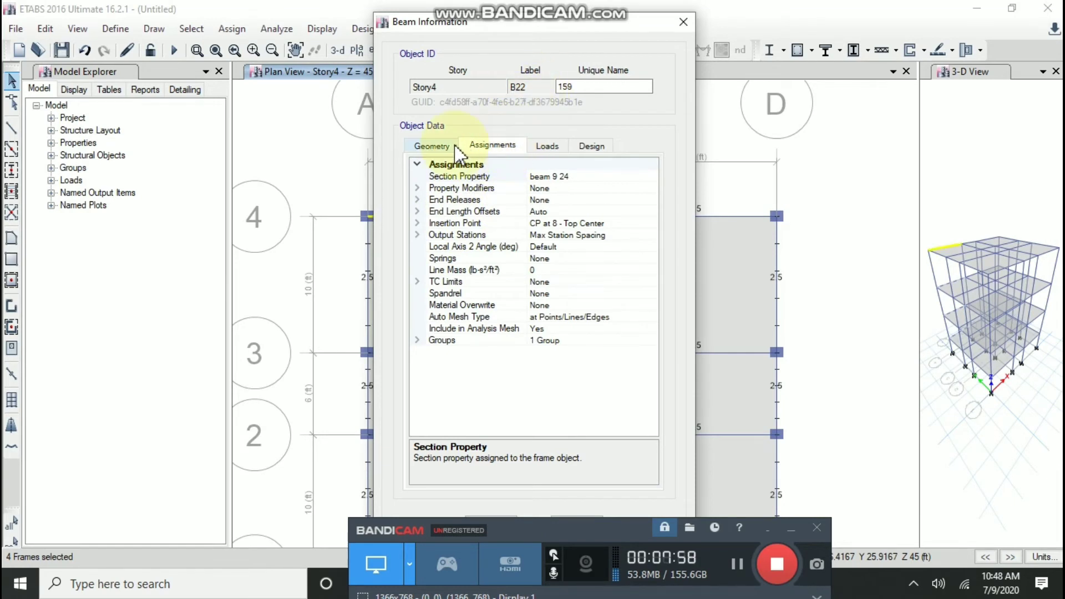
{"action": "left_click", "coordinate": [438, 146]}
{"action": "left_click", "coordinate": [511, 147]}
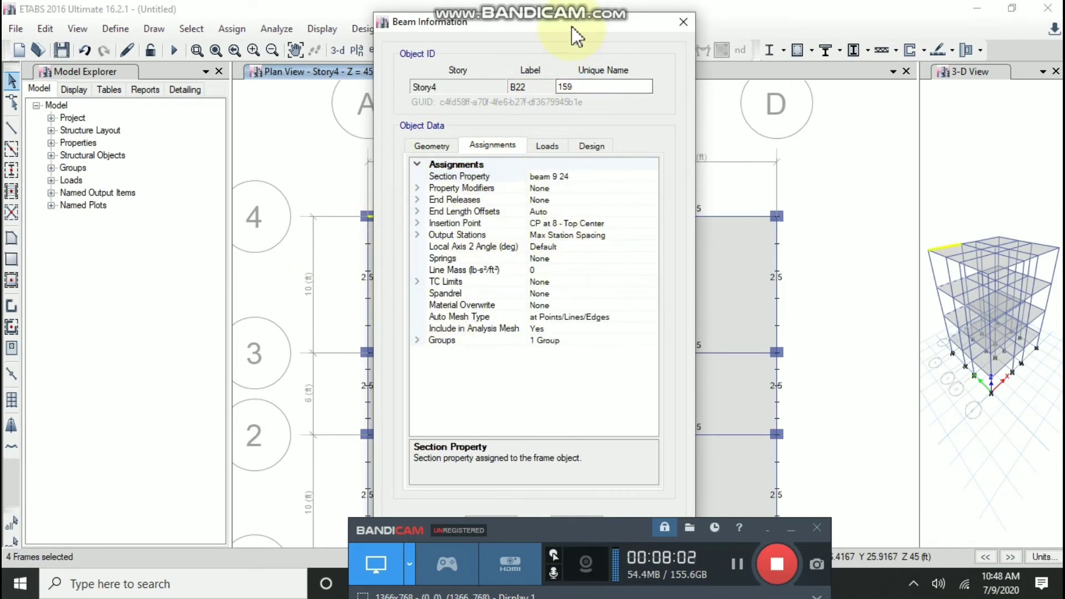
{"action": "left_click_drag", "start_coordinate": [573, 28], "coordinate": [502, 59]}
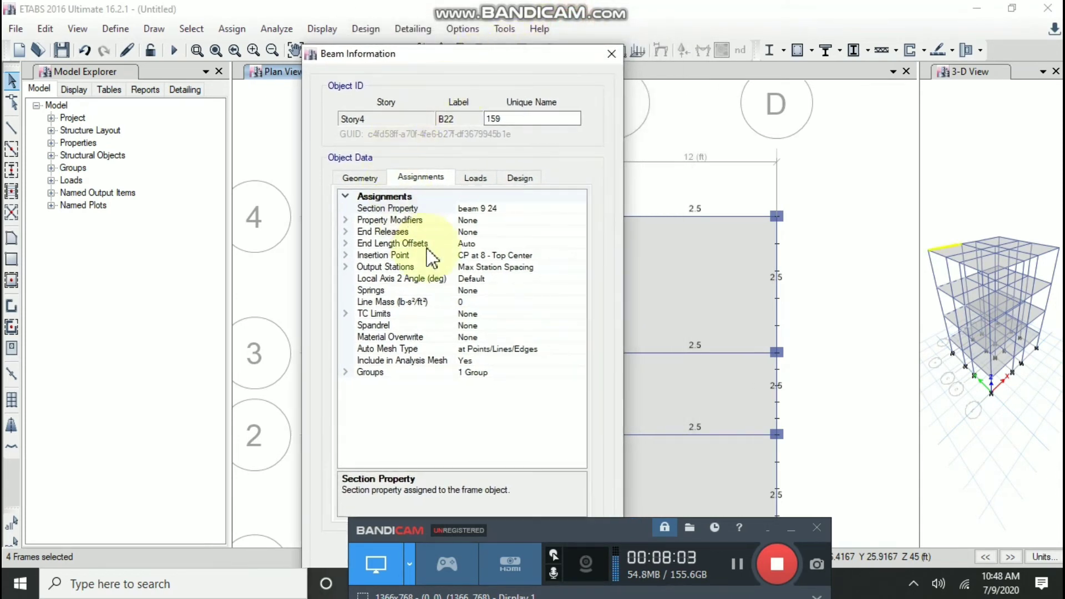
- Check the loads assigned to the beam on grid line 4 between A and B, then close its information
{"action": "left_click", "coordinate": [477, 178]}
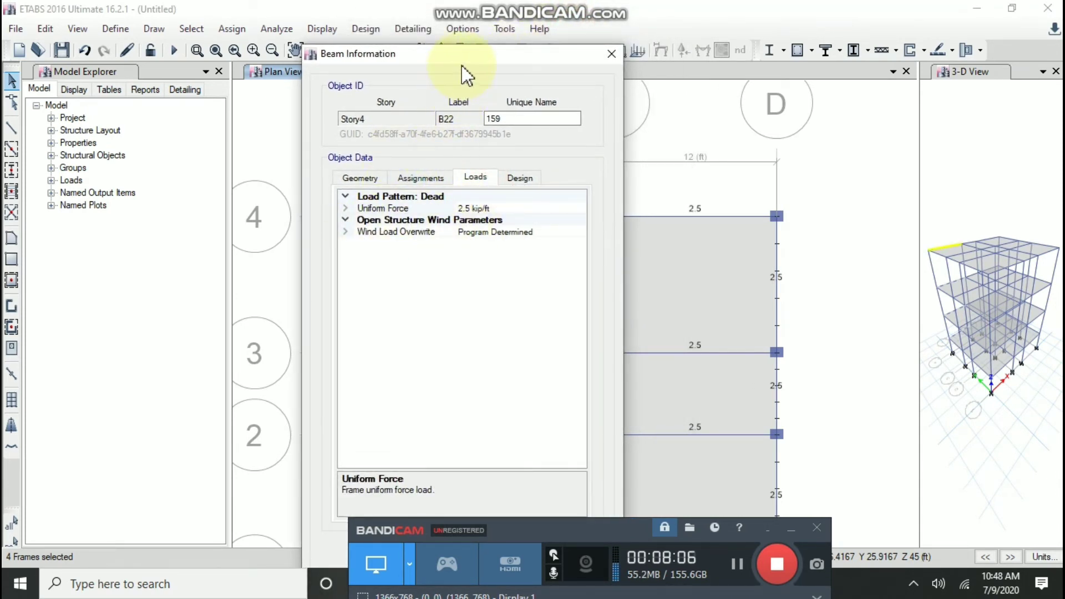
{"action": "left_click_drag", "start_coordinate": [465, 54], "coordinate": [394, 131]}
{"action": "left_click", "coordinate": [422, 286]}
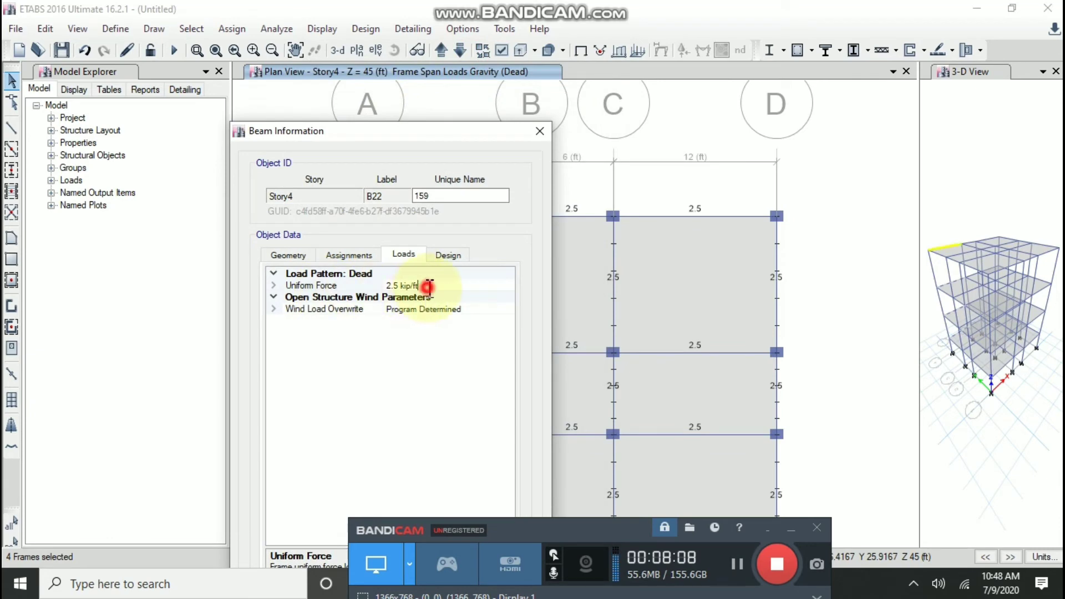
{"action": "left_click", "coordinate": [415, 132]}
{"action": "left_click_drag", "start_coordinate": [415, 132], "coordinate": [415, 8]}
{"action": "left_click", "coordinate": [352, 507]}
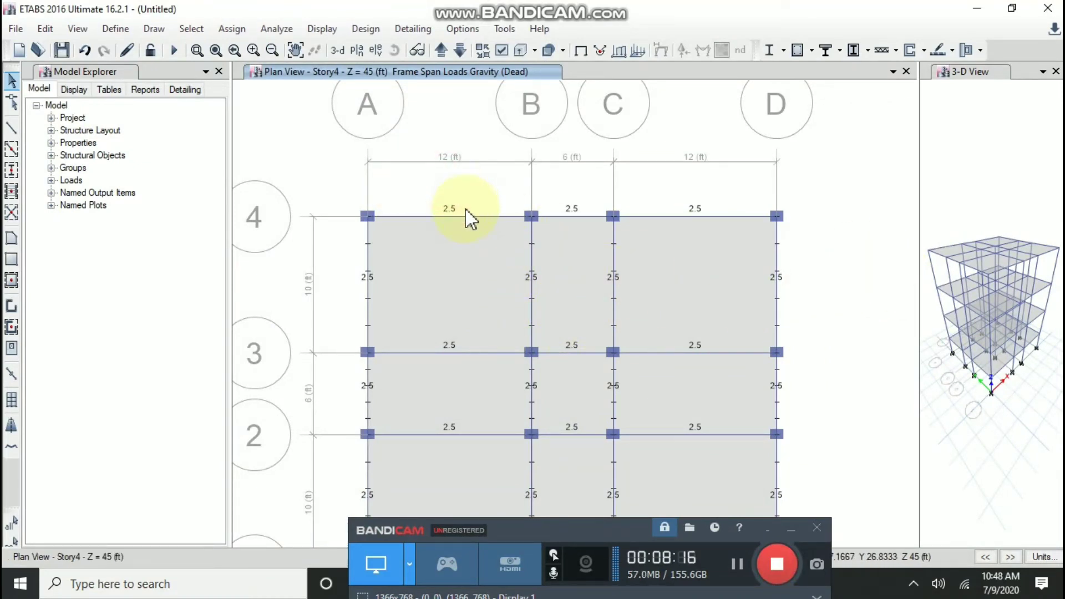
- Select every object in the model, including the slabs on all stories
{"action": "left_click", "coordinate": [428, 255]}
{"action": "left_click", "coordinate": [570, 293]}
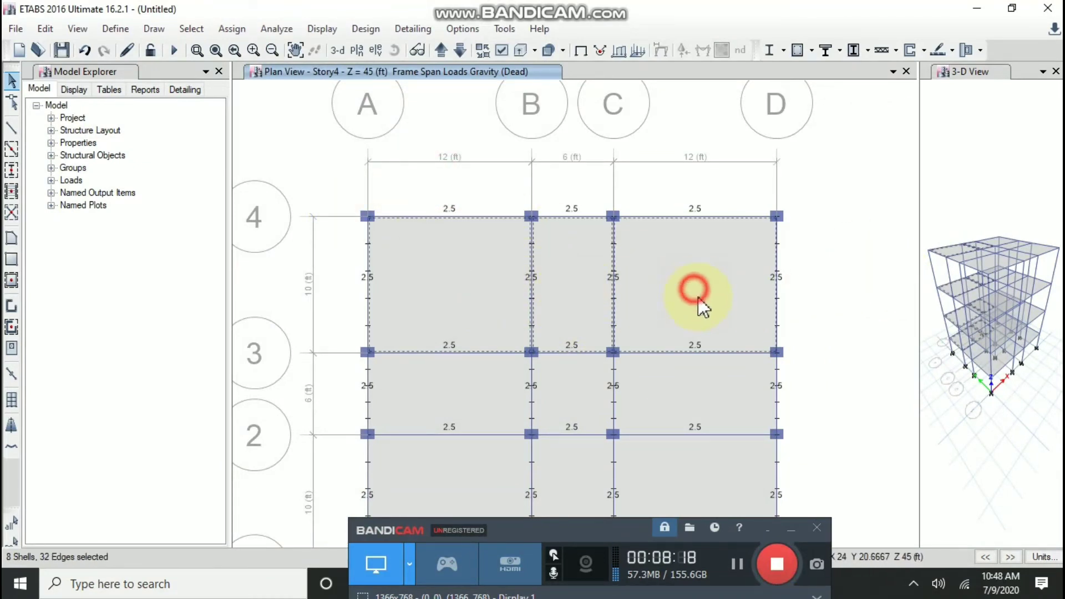
{"action": "left_click", "coordinate": [694, 297]}
{"action": "scroll", "coordinate": [605, 235], "scroll_direction": "down", "scroll_amount": 4}
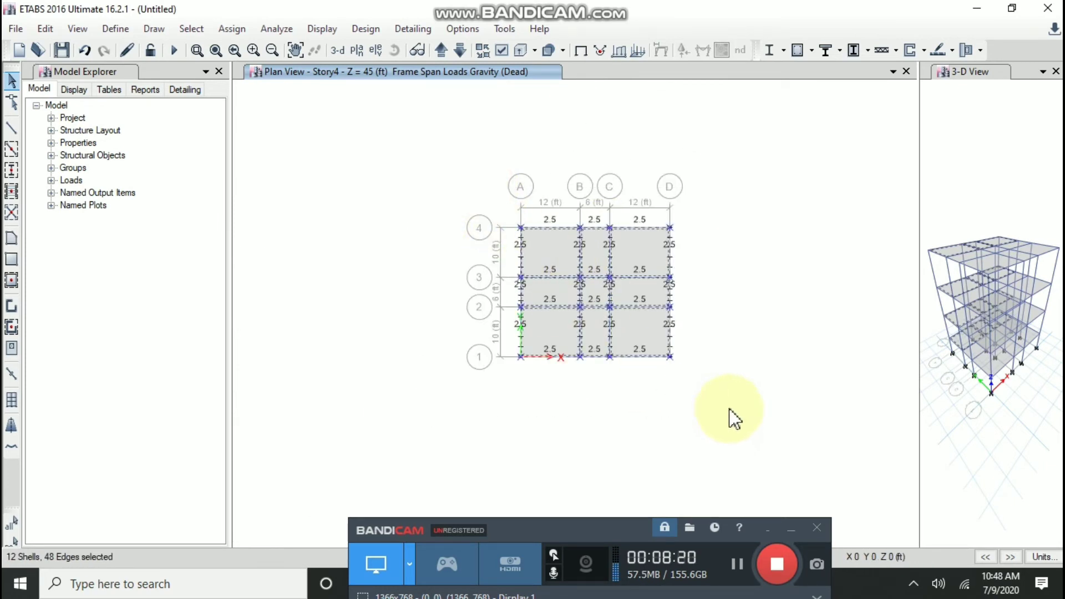
{"action": "key", "text": "ctrl+a"}
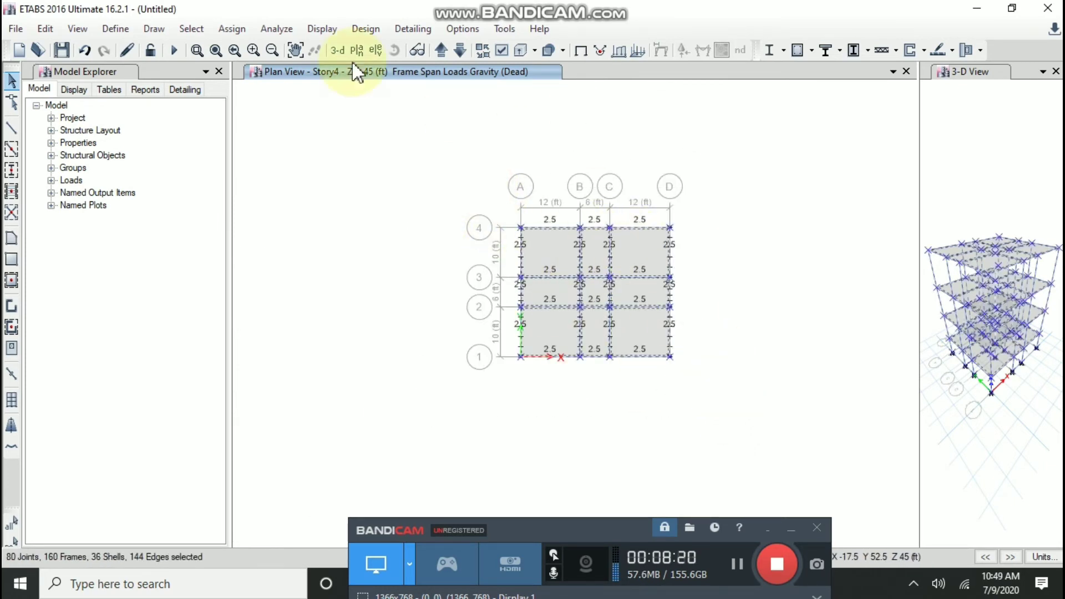
- Assign a uniform shell load of 200 lb/ft² to the selected slabs, using the Dead pattern and Gravity direction
{"action": "left_click", "coordinate": [236, 29]}
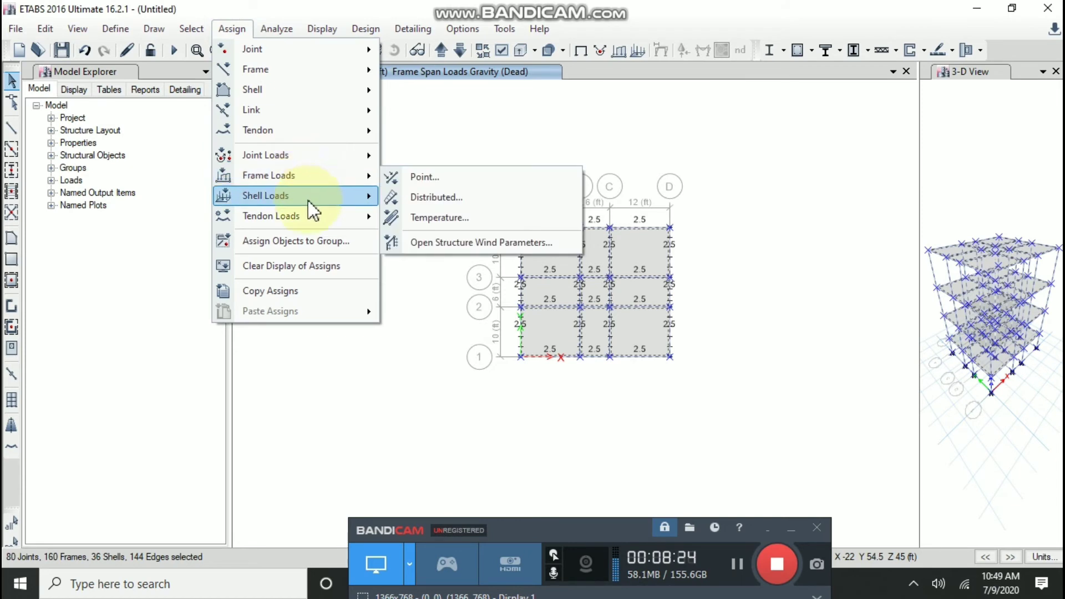
{"action": "mouse_move", "coordinate": [305, 200]}
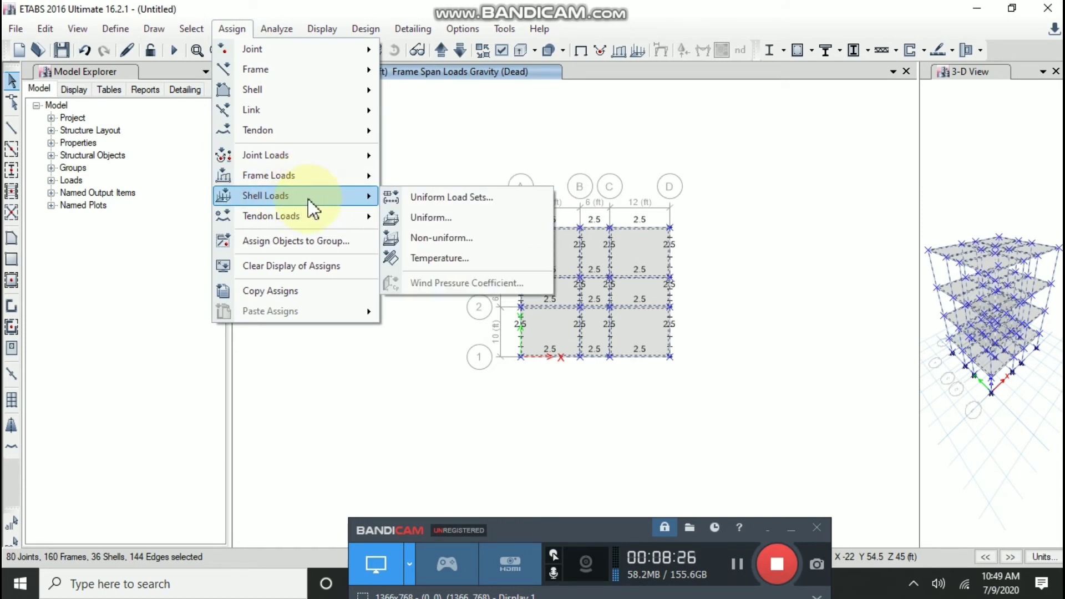
{"action": "left_click", "coordinate": [470, 217]}
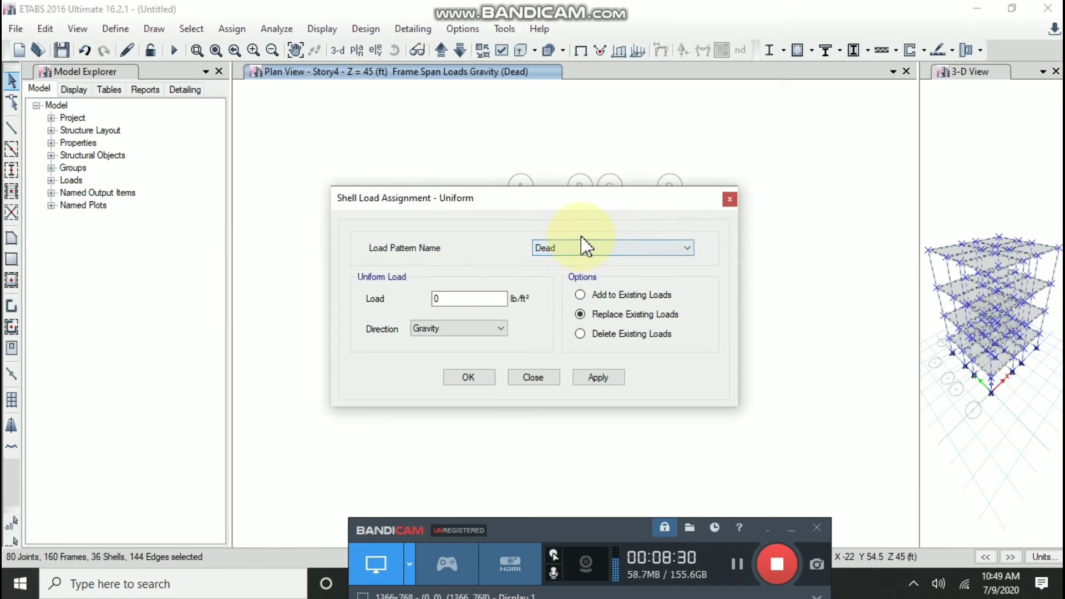
{"action": "left_click", "coordinate": [586, 250]}
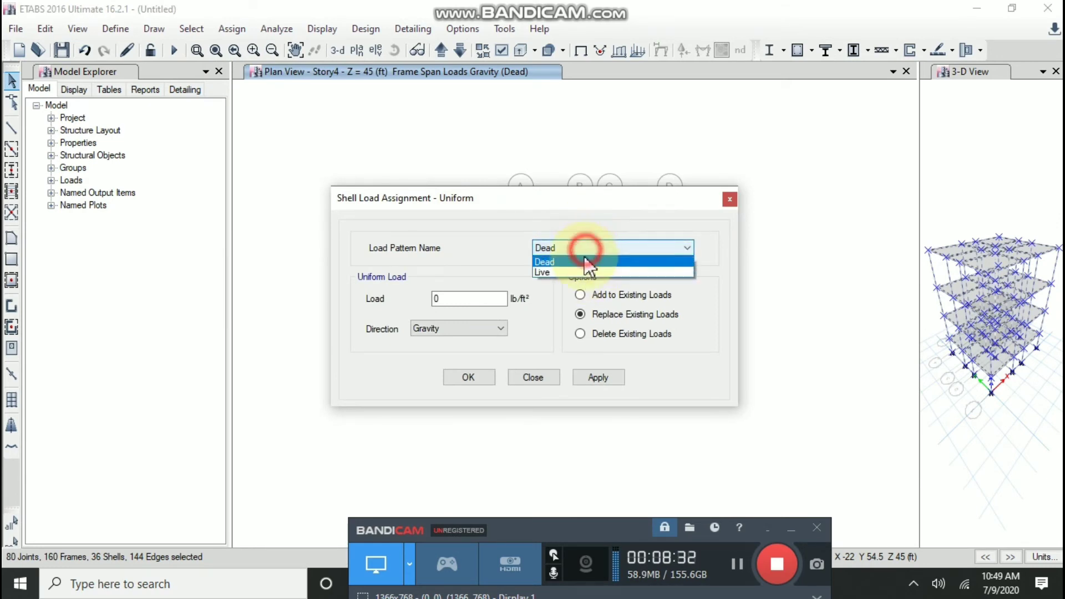
{"action": "left_click", "coordinate": [572, 260]}
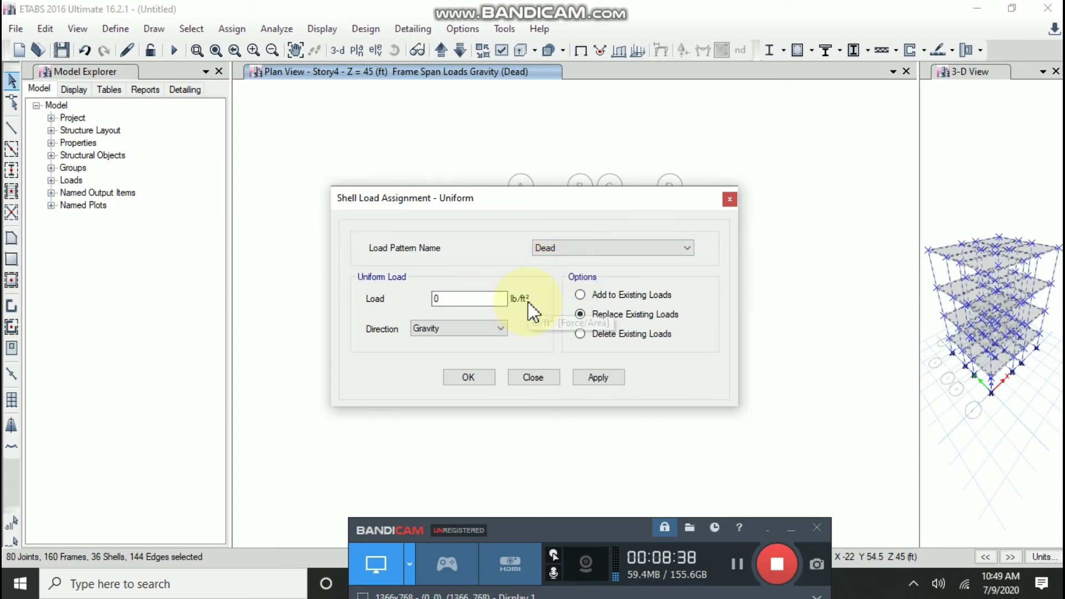
{"action": "left_click", "coordinate": [462, 298]}
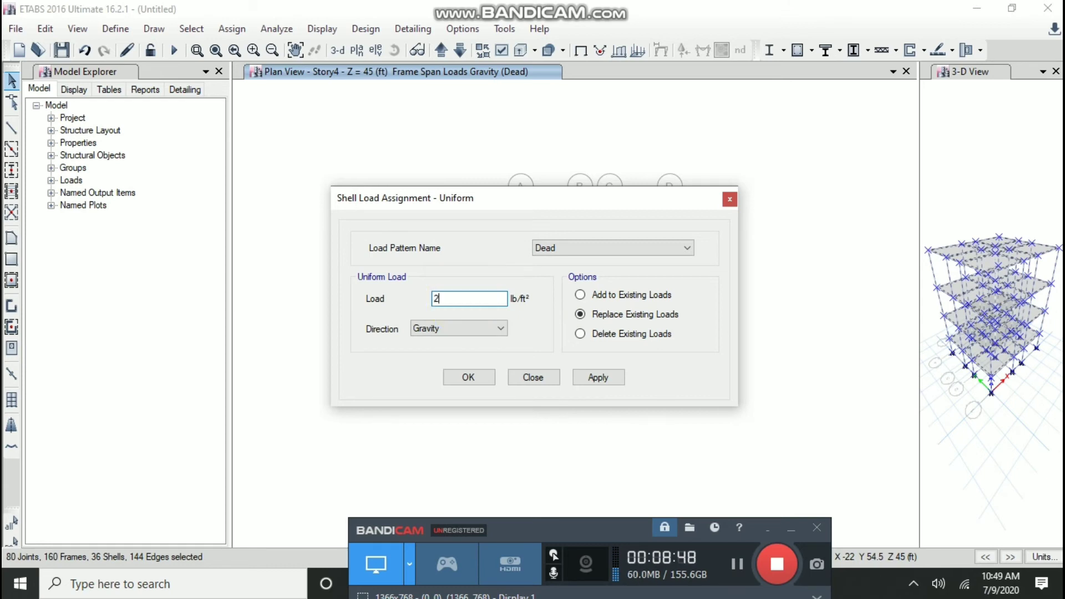
{"action": "left_click", "coordinate": [575, 373]}
{"action": "left_click", "coordinate": [469, 377]}
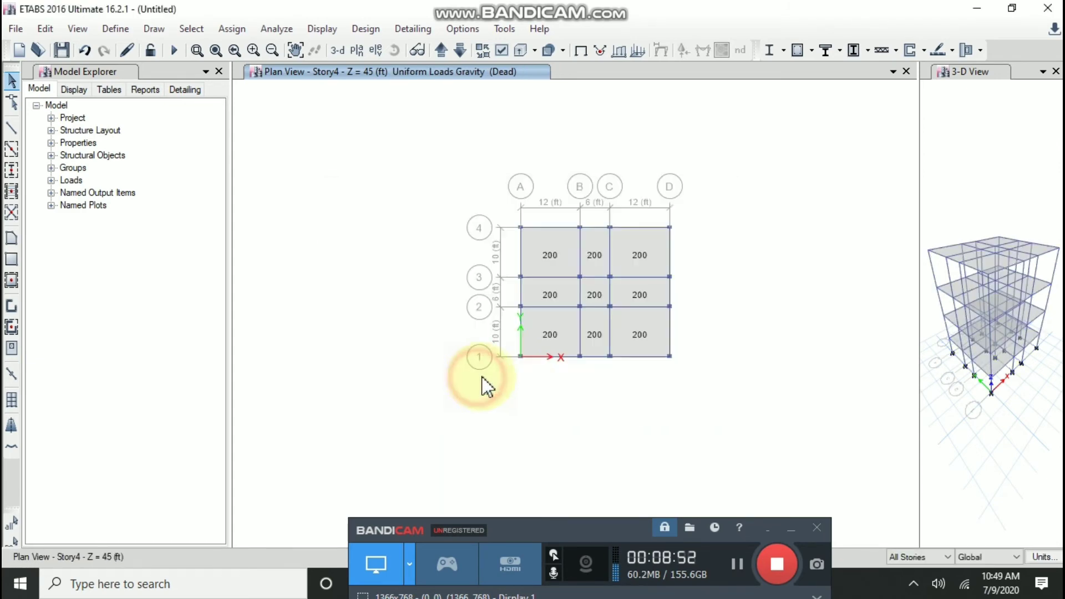
- Check the loads on the Story4 slab between grids A-B and 3-4, then close its information and clear the selection
{"action": "scroll", "coordinate": [566, 269], "scroll_direction": "up", "scroll_amount": 3}
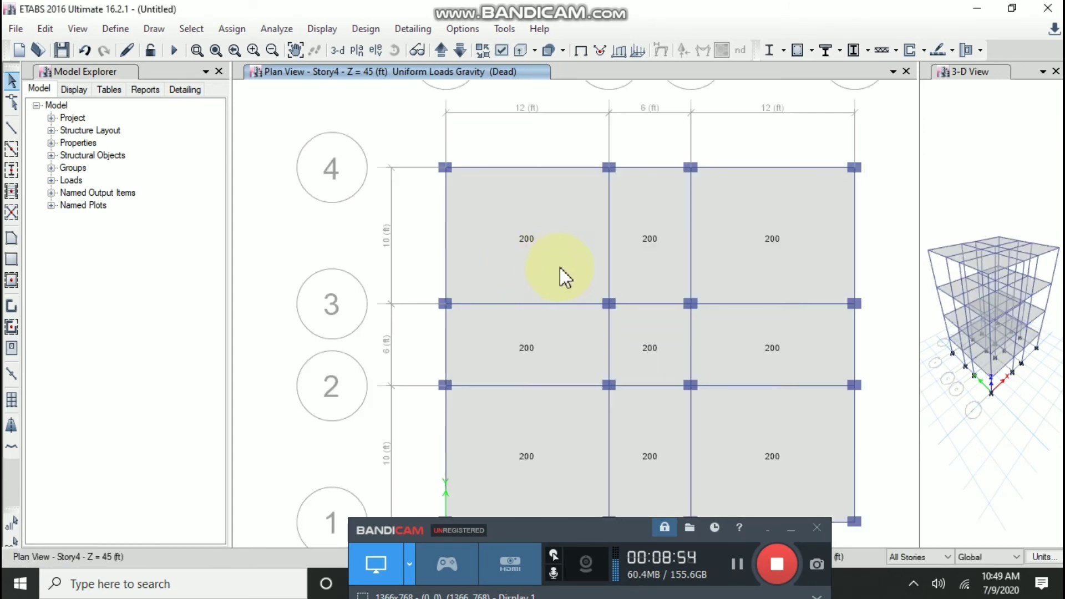
{"action": "right_click", "coordinate": [544, 262]}
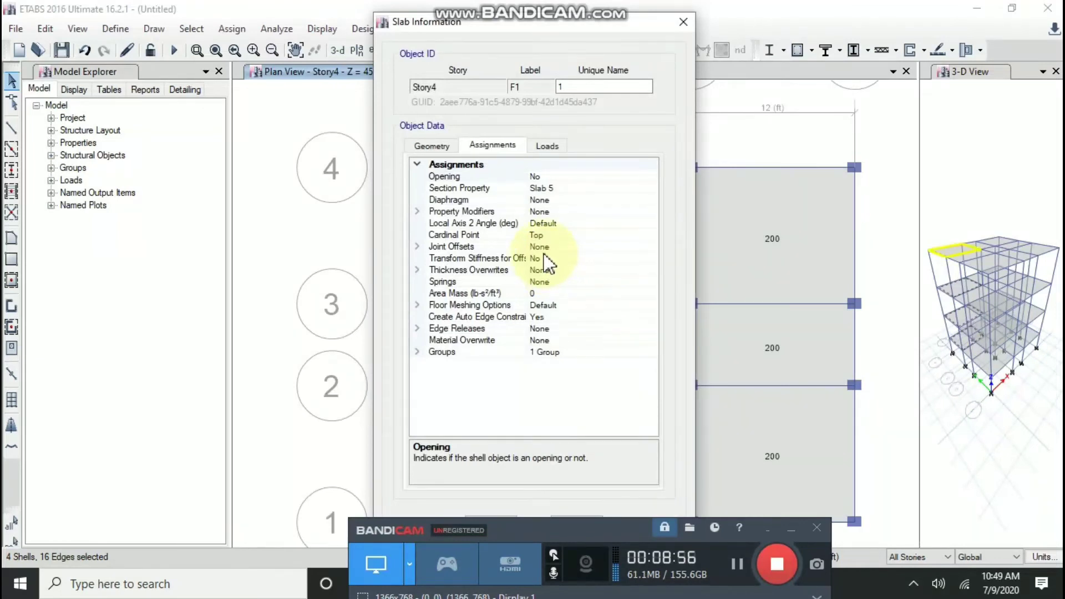
{"action": "left_click", "coordinate": [549, 146]}
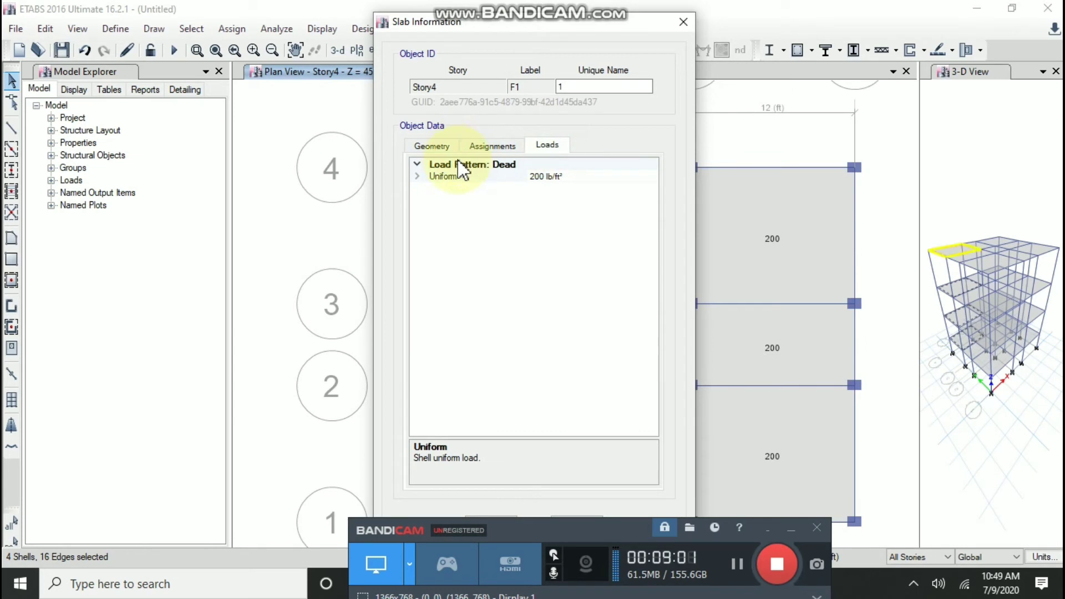
{"action": "left_click", "coordinate": [684, 22]}
{"action": "scroll", "coordinate": [671, 305], "scroll_direction": "down", "scroll_amount": 3}
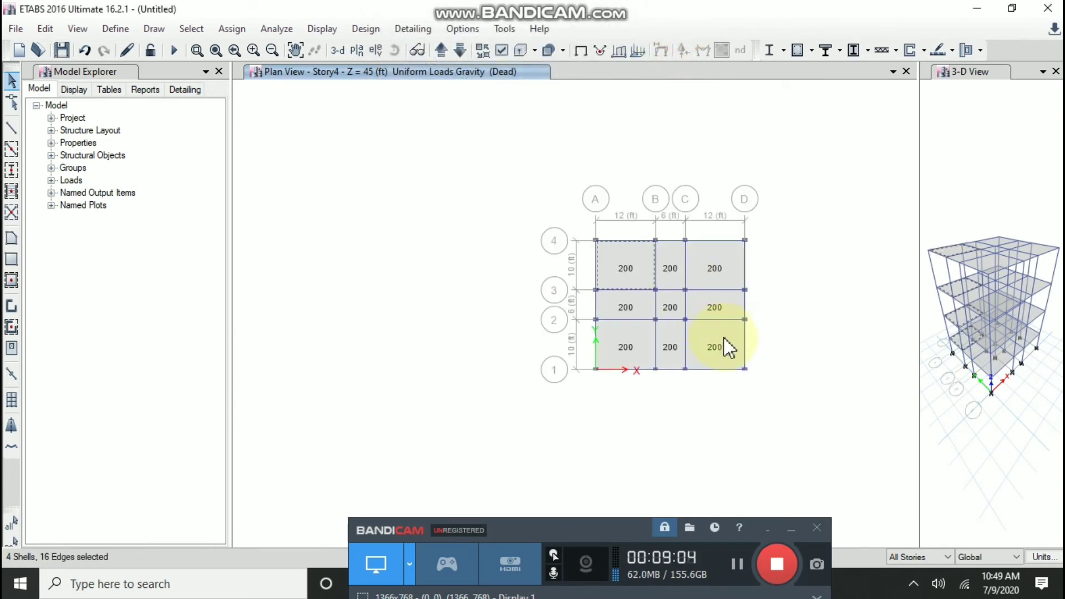
{"action": "key", "text": "ctrl+q"}
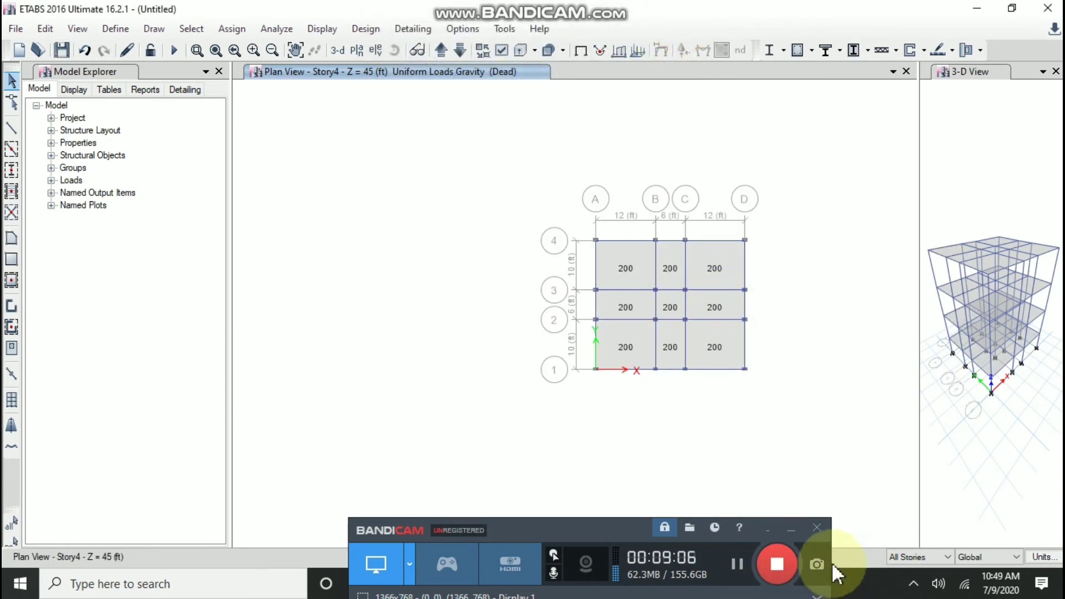
- Switch to Photos to review the handwritten workflow notes through the Analyze and Design page, and return to ETABS
{"action": "left_click_drag", "start_coordinate": [653, 534], "coordinate": [535, 522]}
{"action": "left_click", "coordinate": [785, 582]}
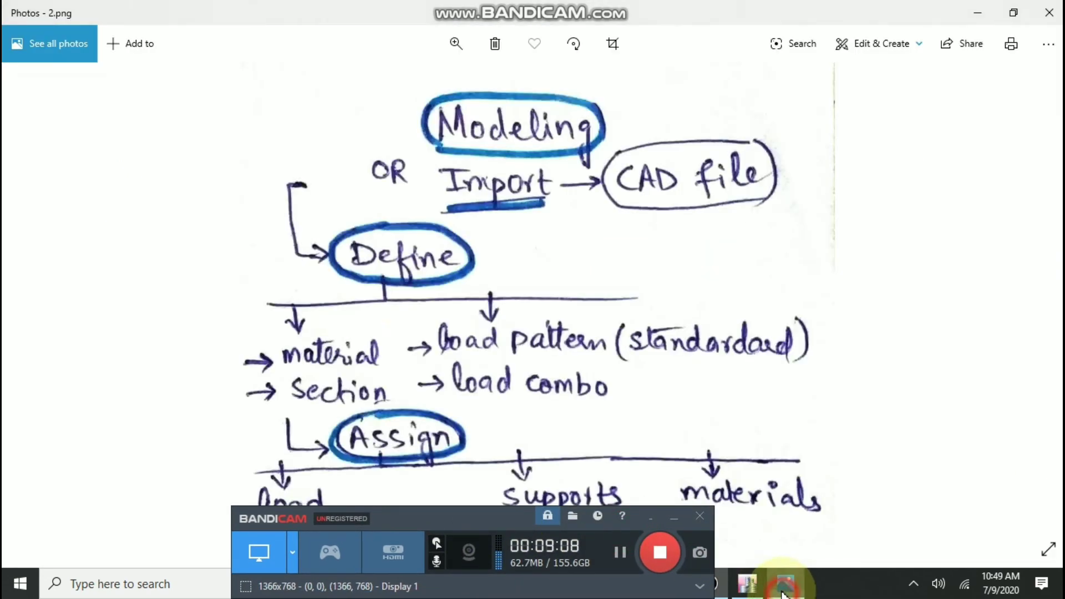
{"action": "left_click_drag", "start_coordinate": [459, 518], "coordinate": [557, 561]}
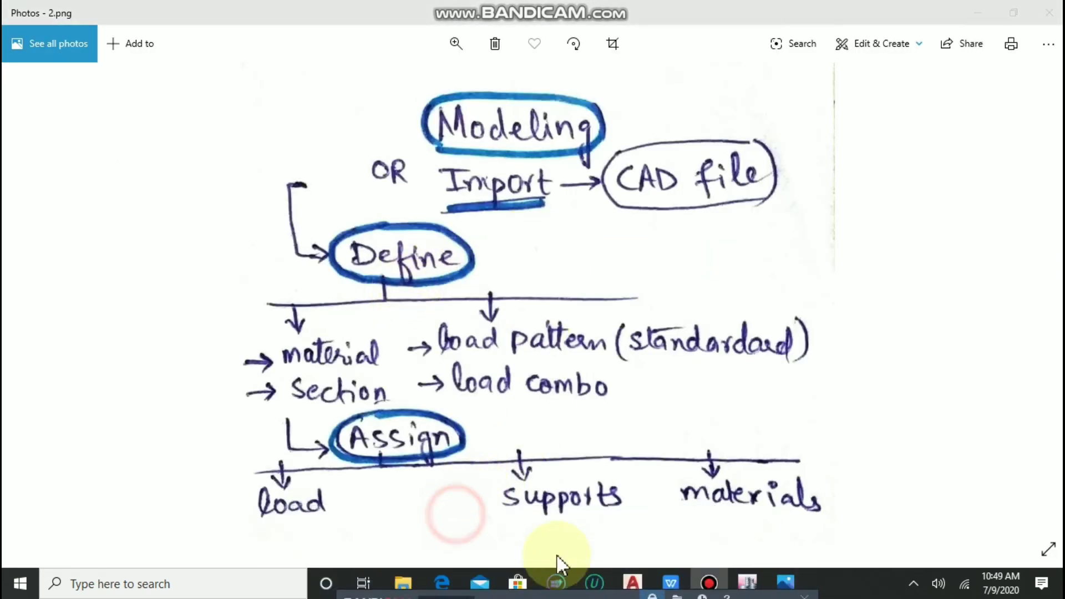
{"action": "scroll", "coordinate": [591, 415], "scroll_direction": "down", "scroll_amount": 1}
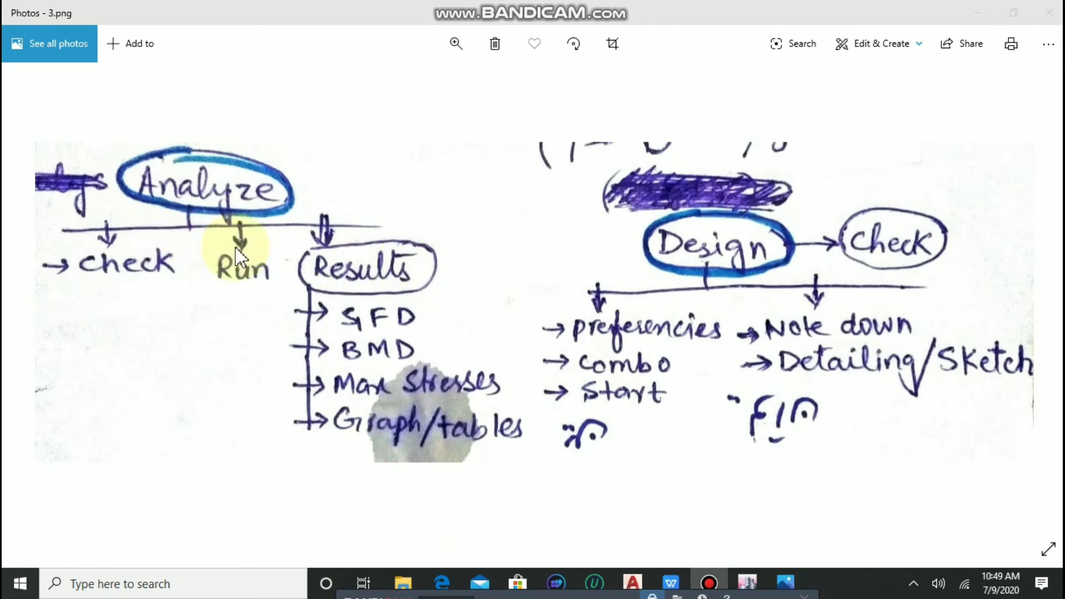
{"action": "left_click", "coordinate": [747, 583]}
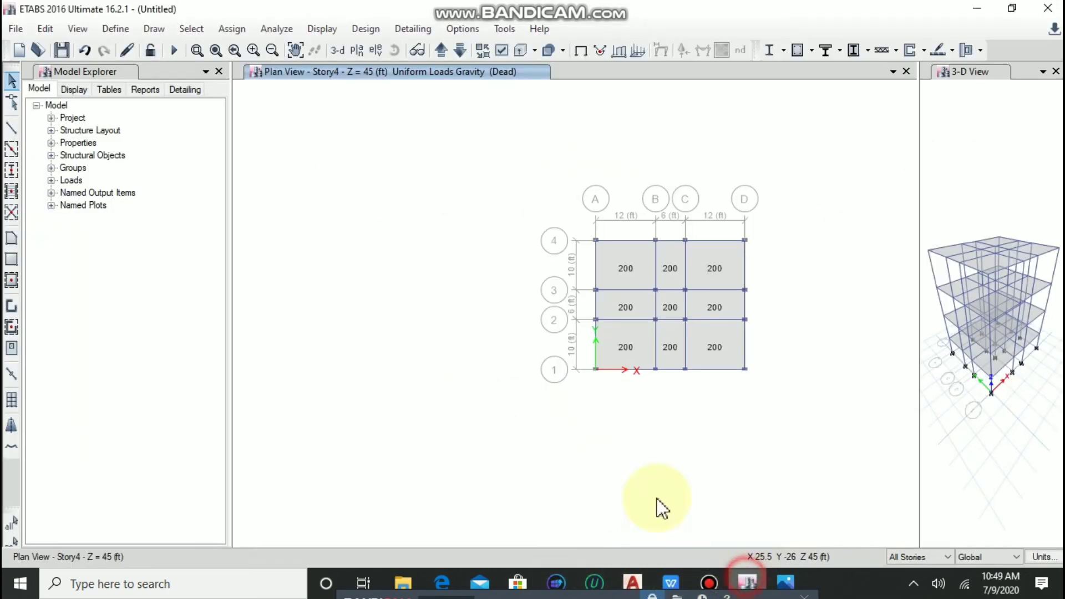
- Run Check Model with all joint, frame, shell and other checks plus the trim/extend fix enabled, and close the report
{"action": "left_click", "coordinate": [297, 29]}
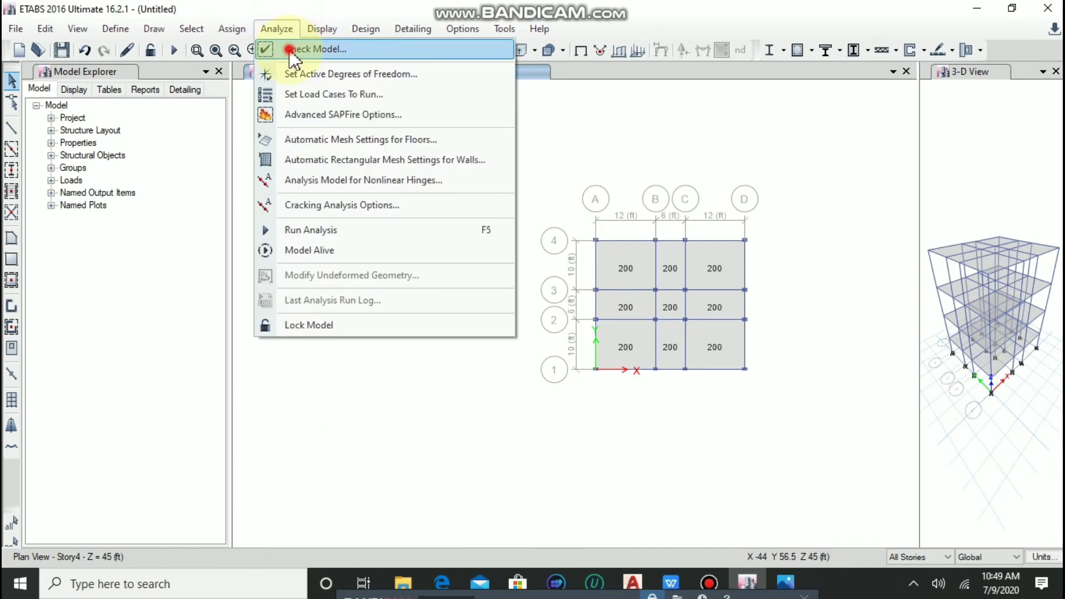
{"action": "left_click", "coordinate": [292, 51]}
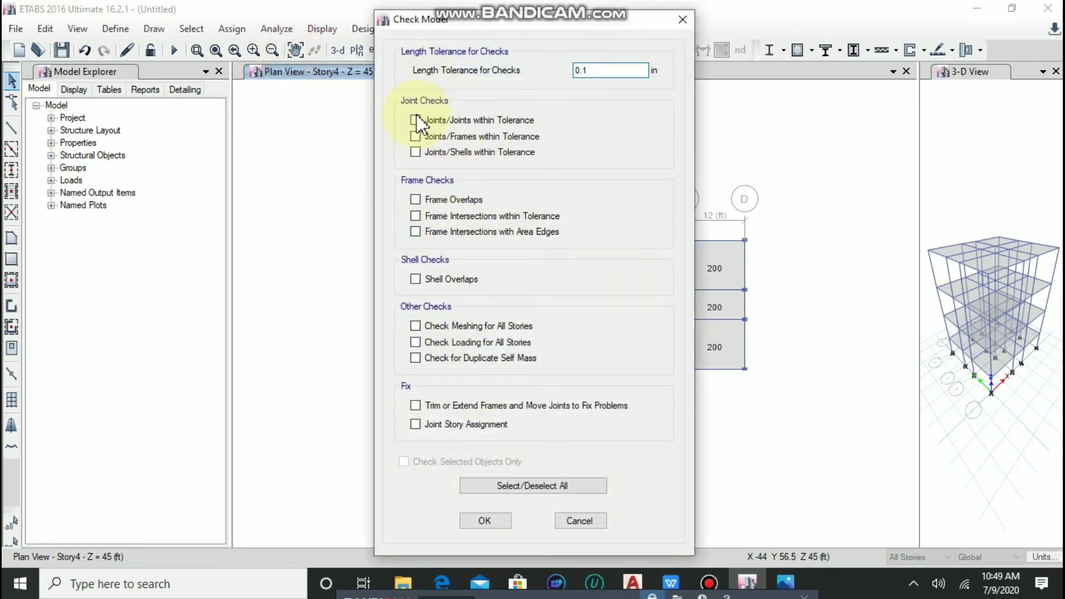
{"action": "left_click", "coordinate": [502, 486]}
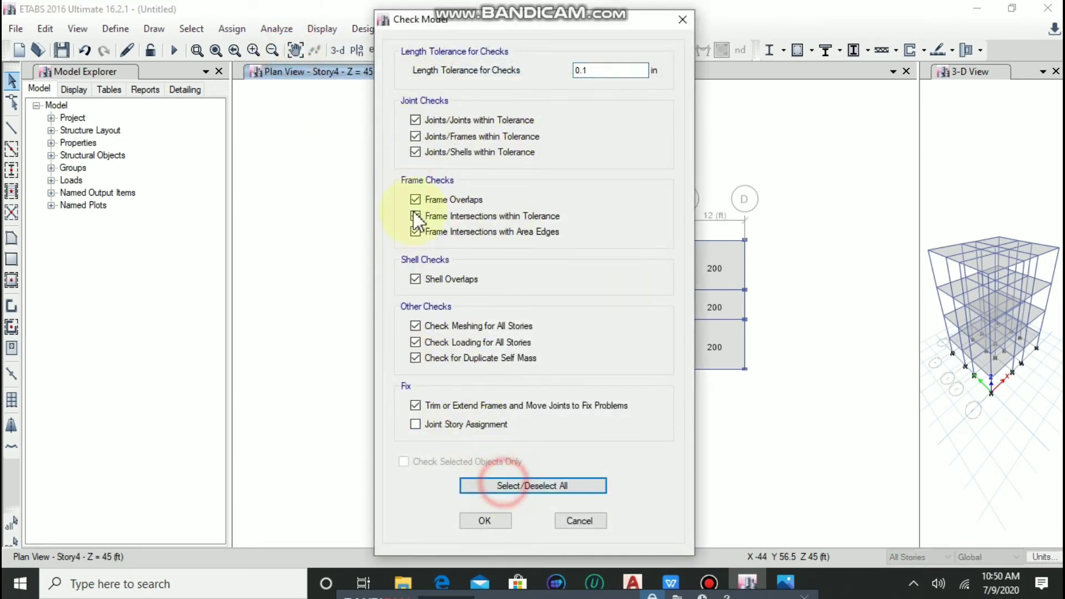
{"action": "left_click", "coordinate": [485, 524]}
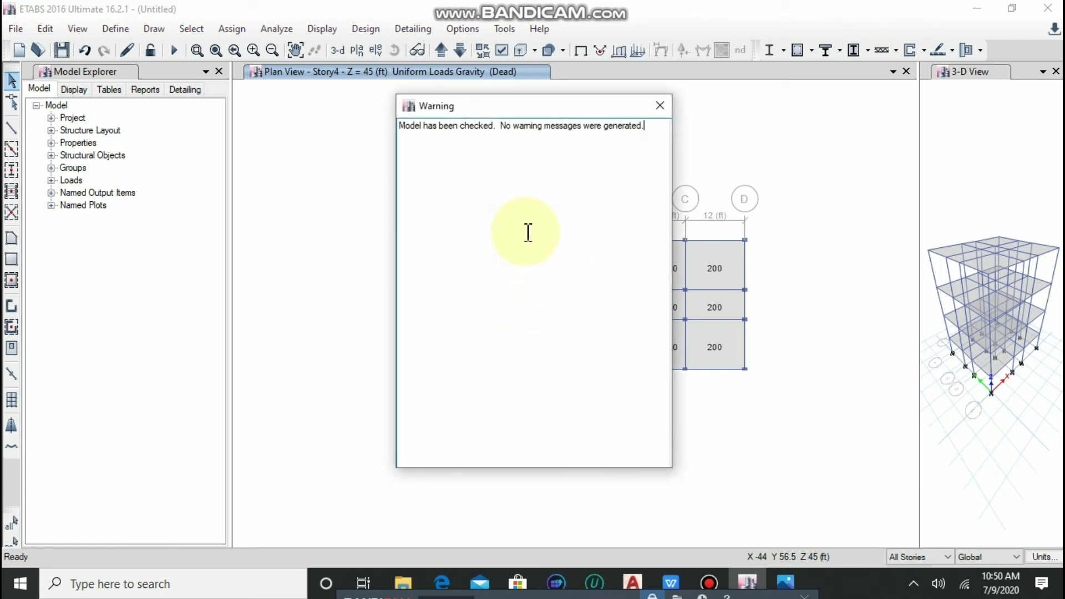
{"action": "left_click", "coordinate": [658, 106]}
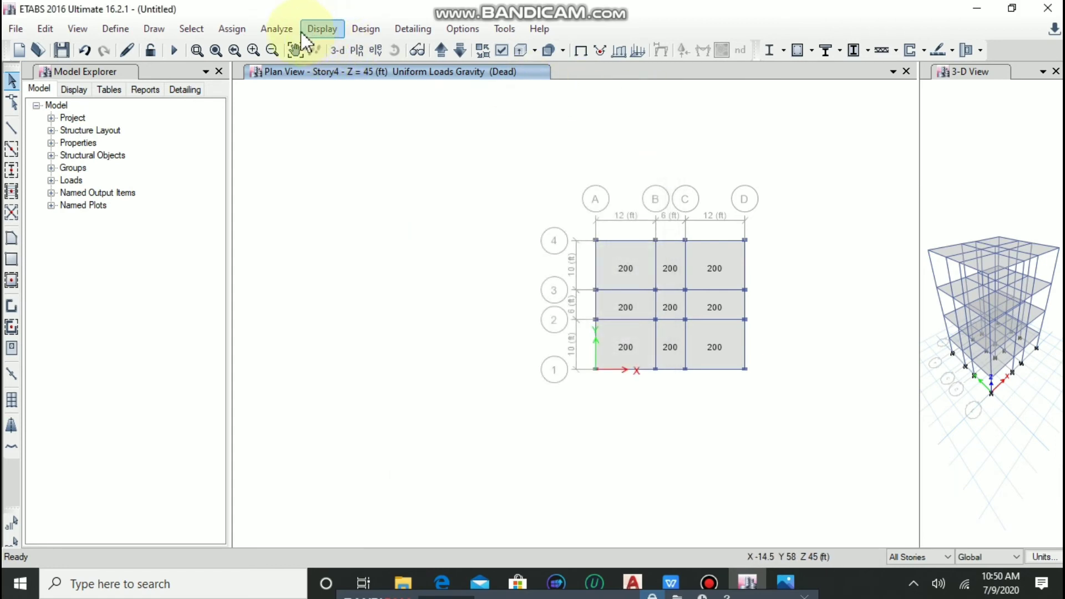
- Run the analysis, saving the model in Documents as sdga
{"action": "left_click", "coordinate": [276, 28]}
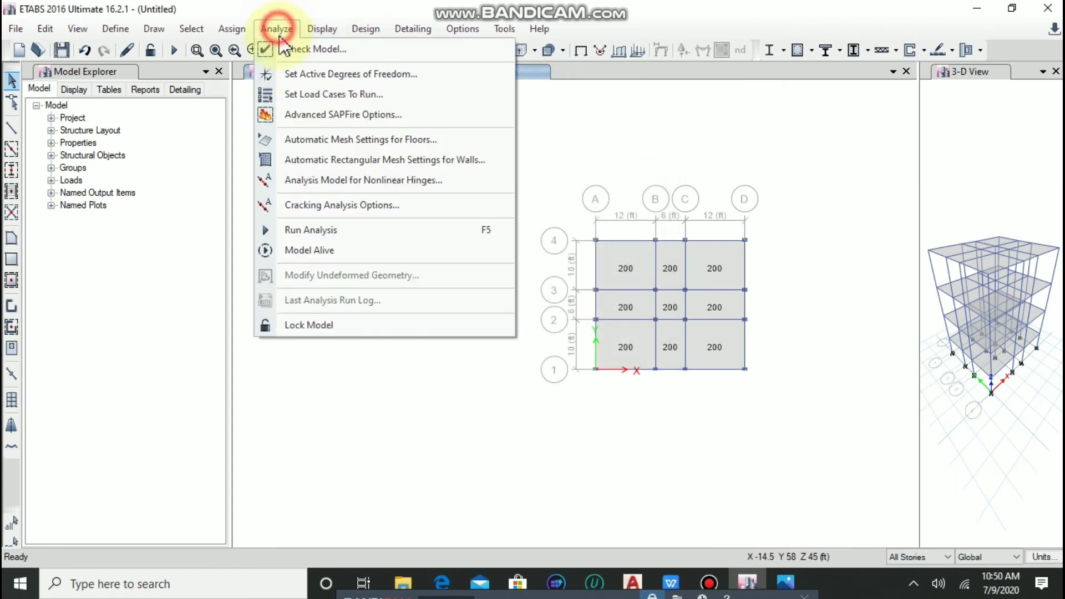
{"action": "left_click", "coordinate": [319, 232]}
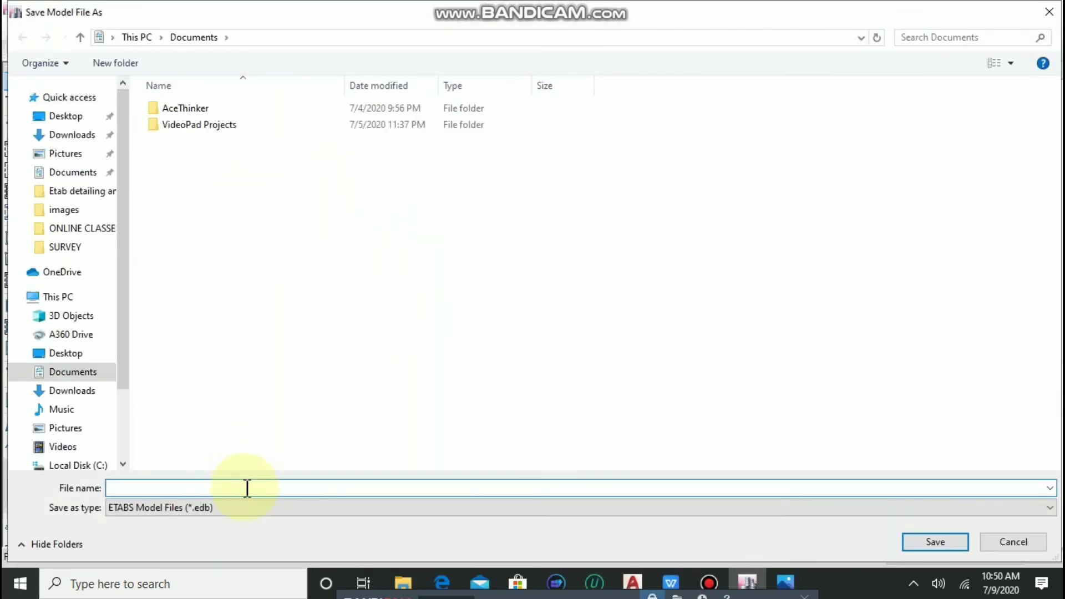
{"action": "type", "text": "sdga"}
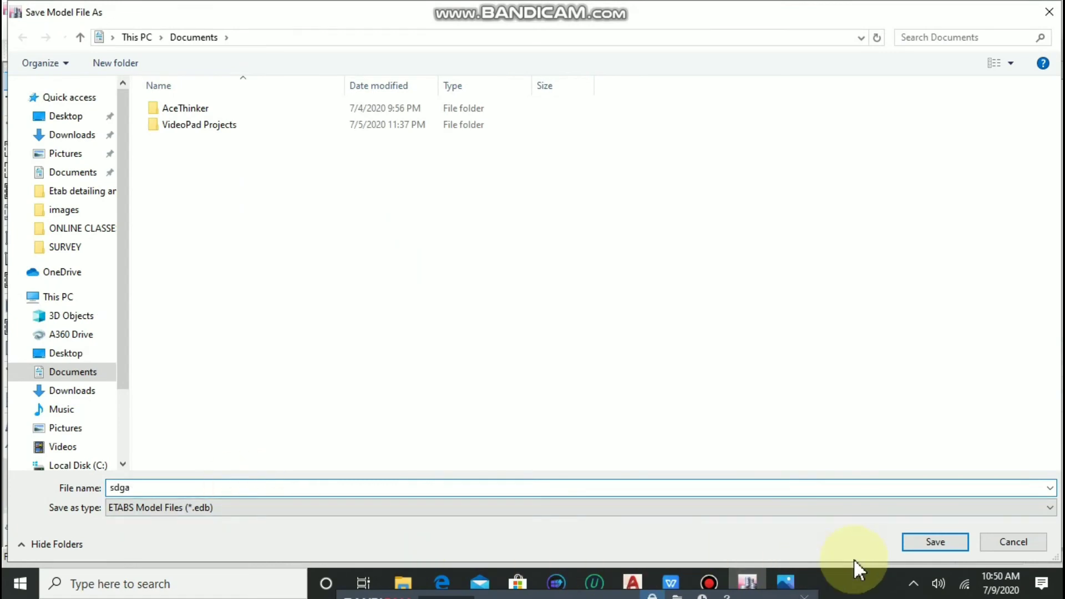
{"action": "left_click", "coordinate": [923, 546]}
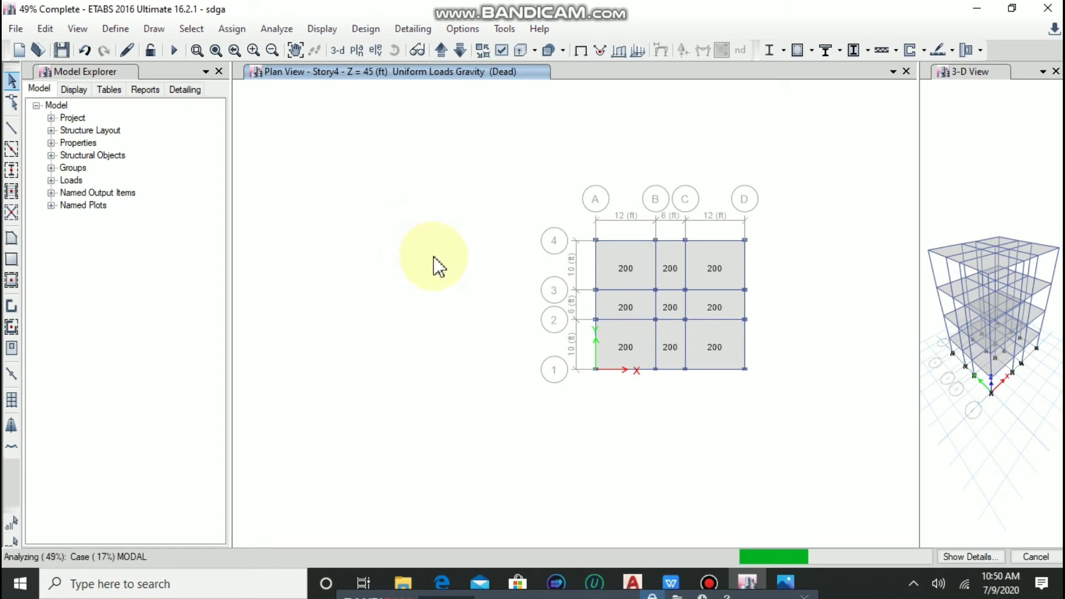
- Widen the 3-D view of the Dead load displacements beside the plan view
{"action": "left_click", "coordinate": [932, 386]}
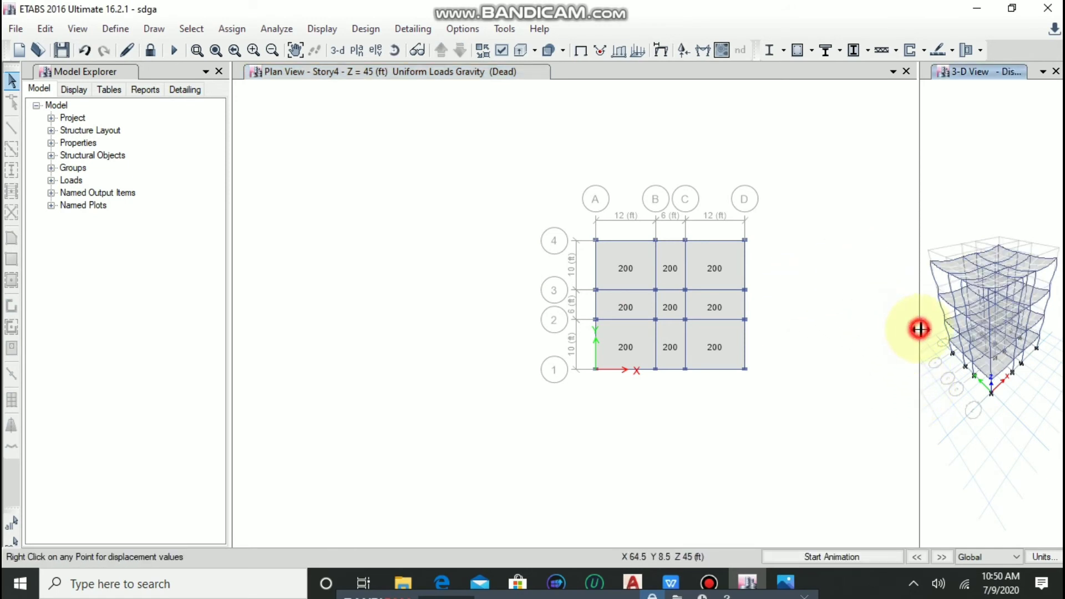
{"action": "left_click_drag", "start_coordinate": [919, 329], "coordinate": [804, 333]}
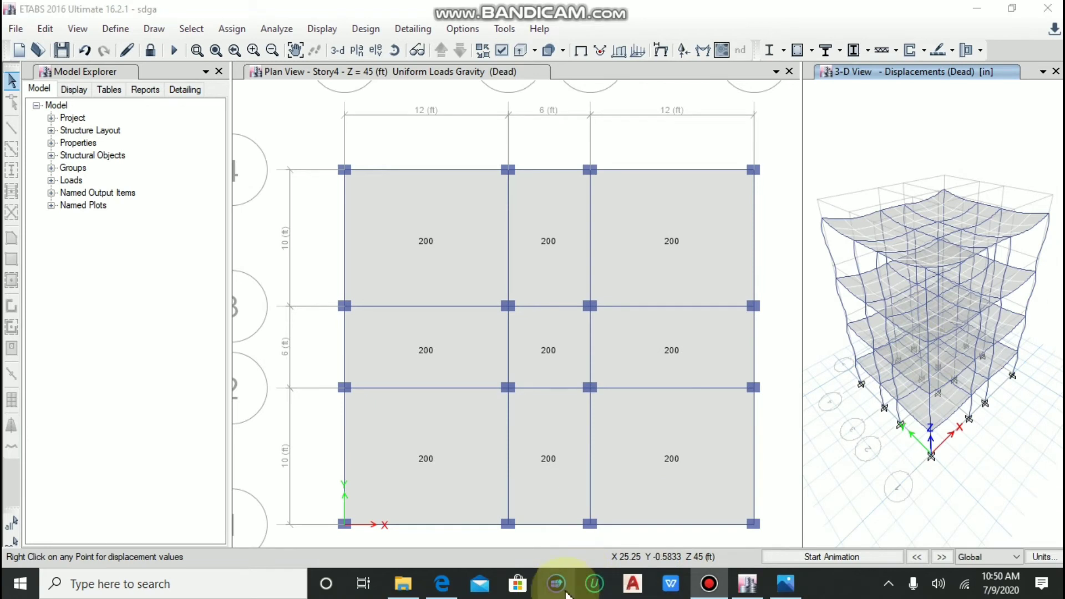
{"action": "left_click", "coordinate": [708, 585]}
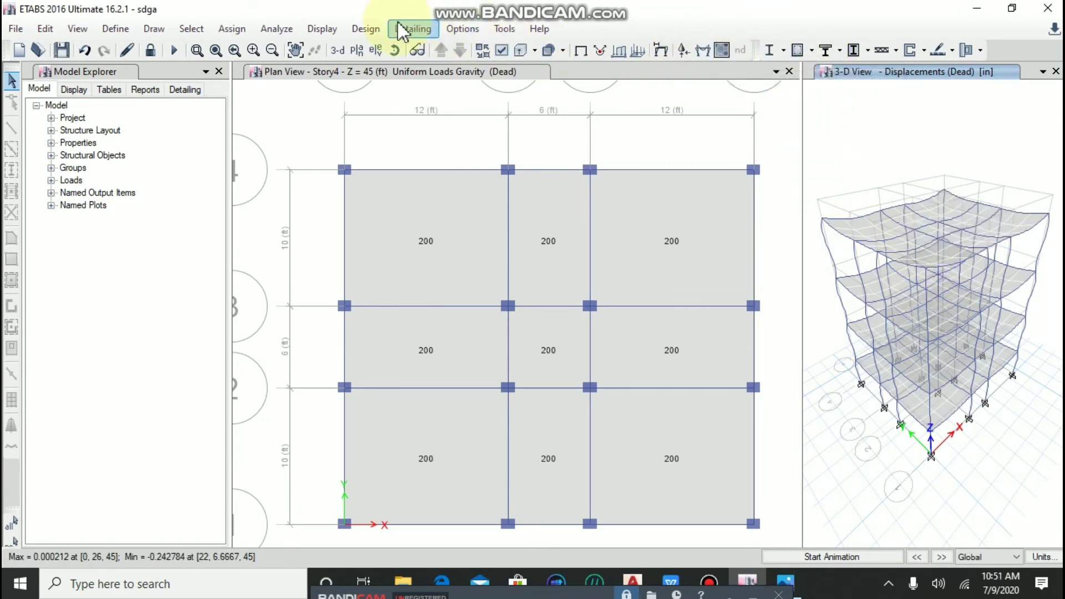
- Open the display settings for shell stresses and forces
{"action": "left_click", "coordinate": [333, 29]}
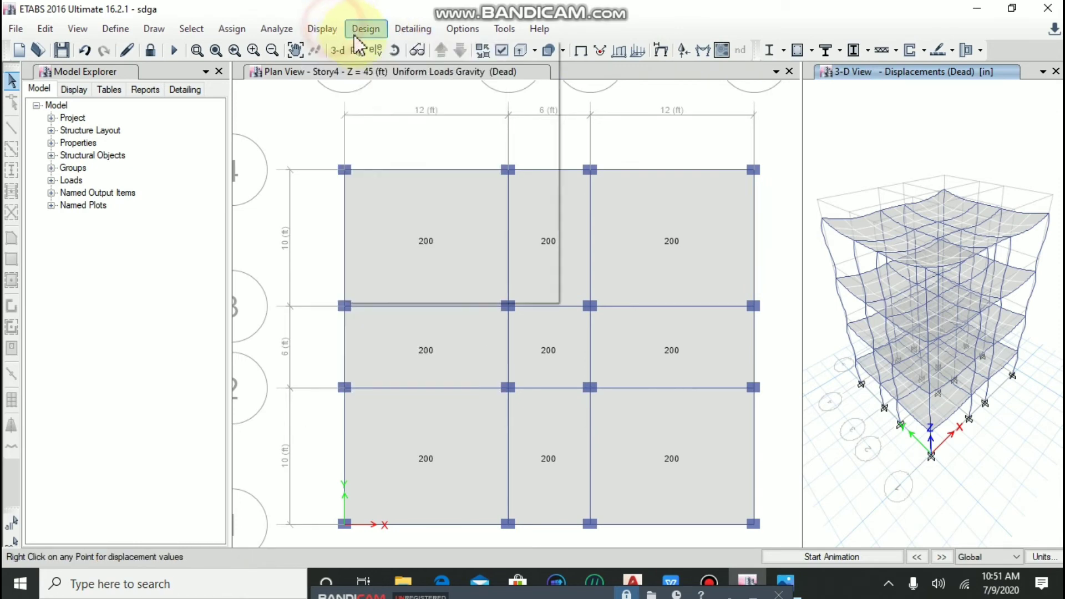
{"action": "mouse_move", "coordinate": [382, 117]}
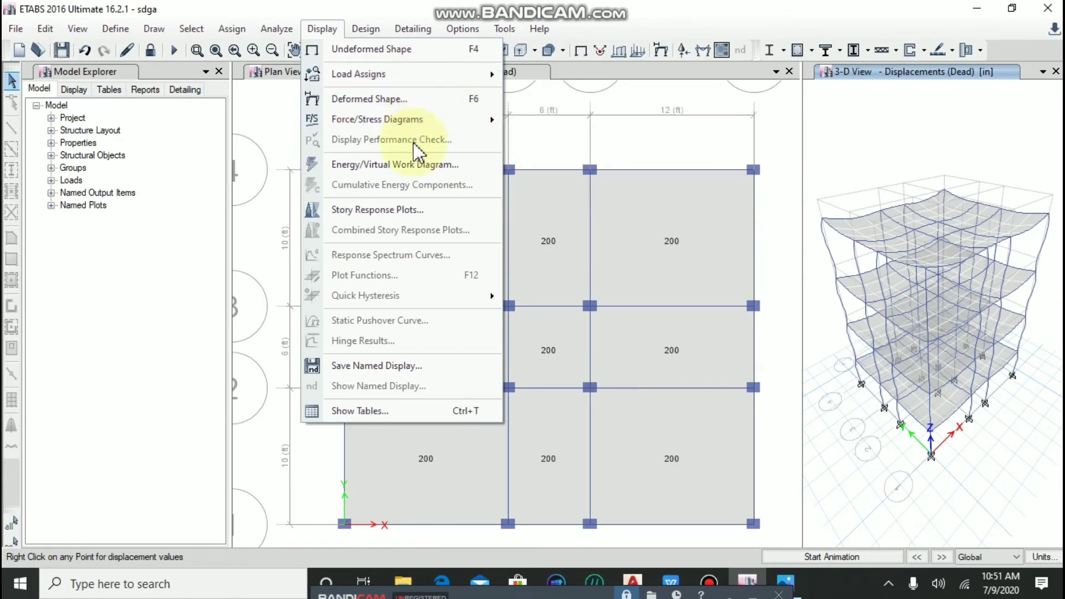
{"action": "mouse_move", "coordinate": [416, 121]}
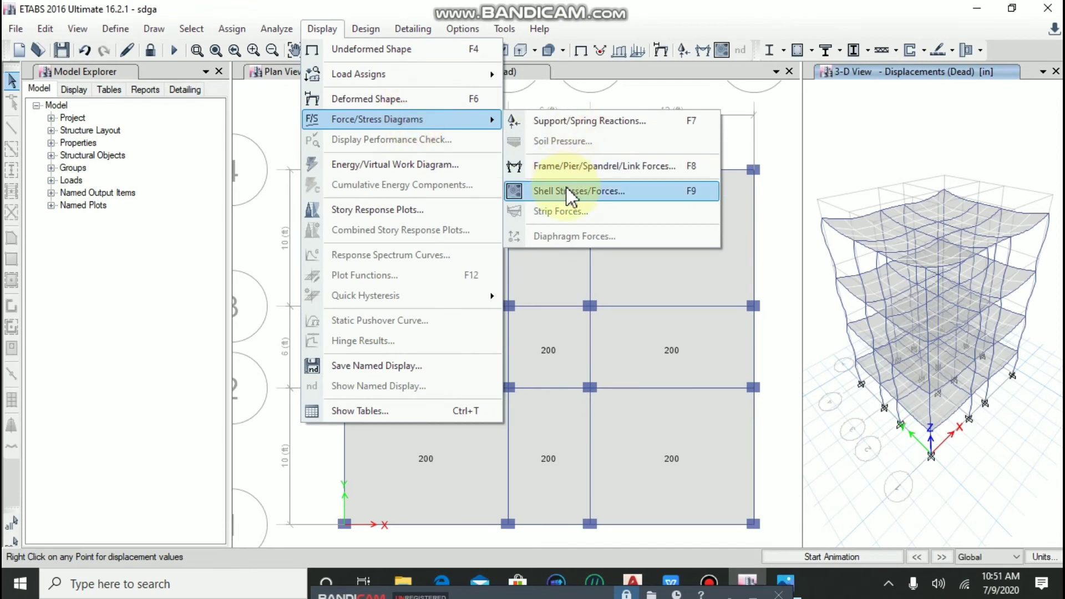
{"action": "left_click", "coordinate": [601, 191]}
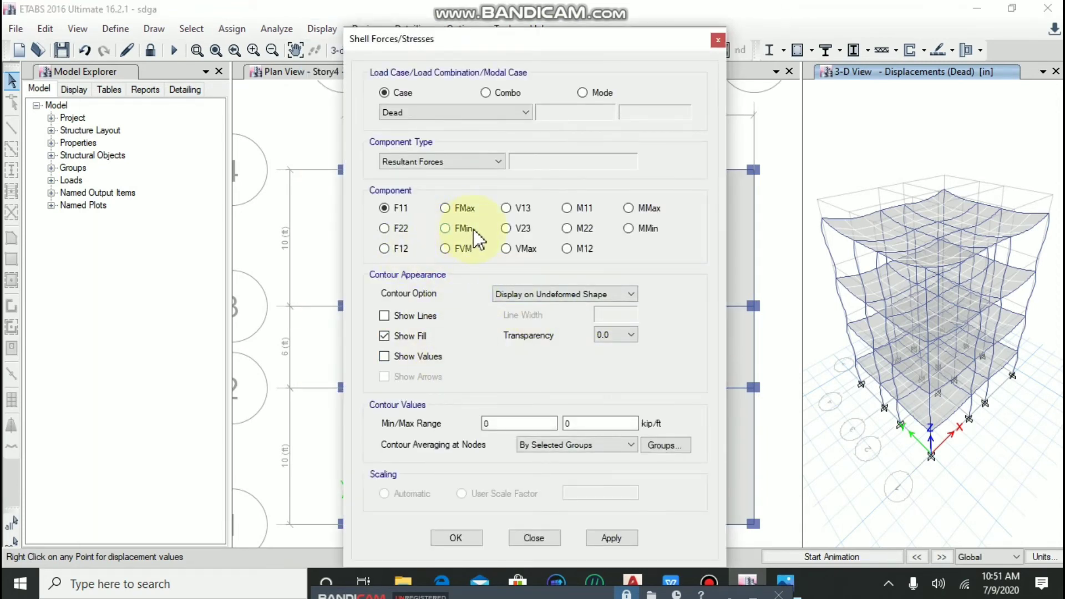
- Try the DCon2 combination and the Live load case for the shell results
{"action": "left_click", "coordinate": [489, 93]}
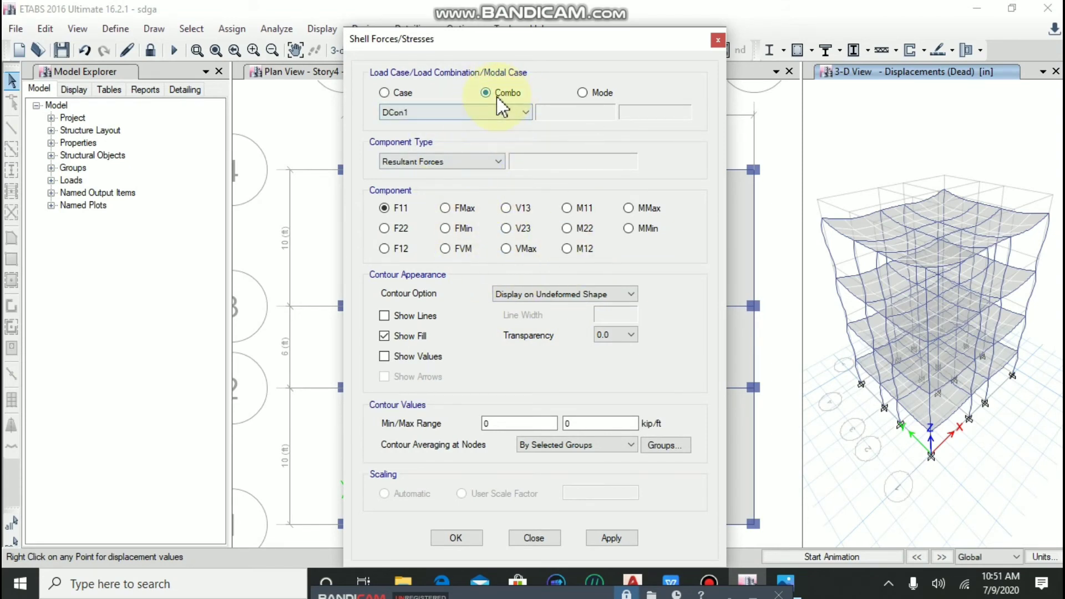
{"action": "left_click", "coordinate": [466, 118]}
{"action": "left_click", "coordinate": [440, 135]}
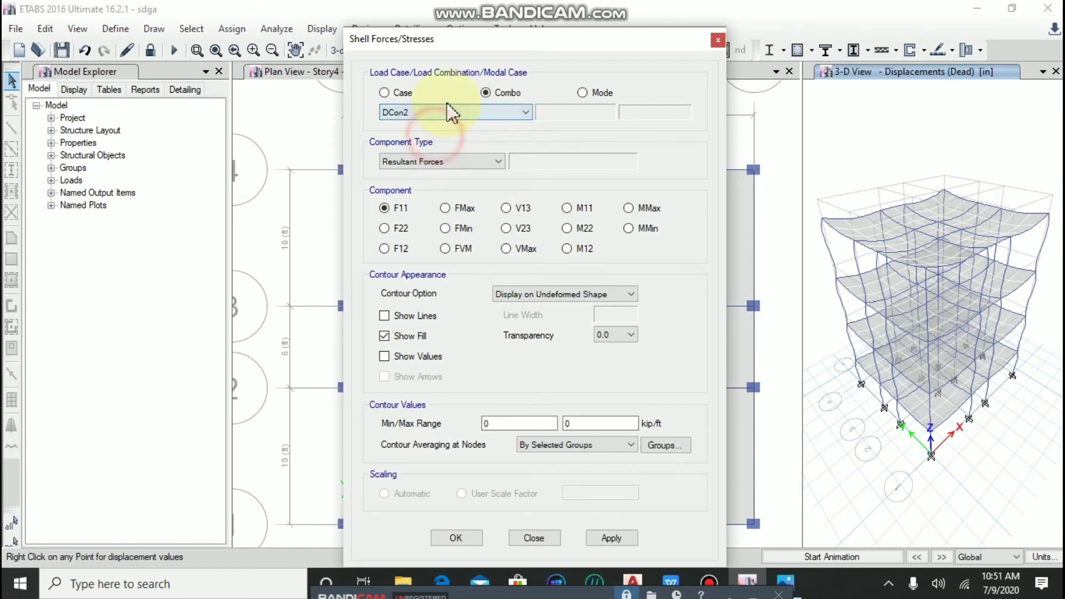
{"action": "left_click", "coordinate": [397, 92]}
{"action": "left_click", "coordinate": [469, 113]}
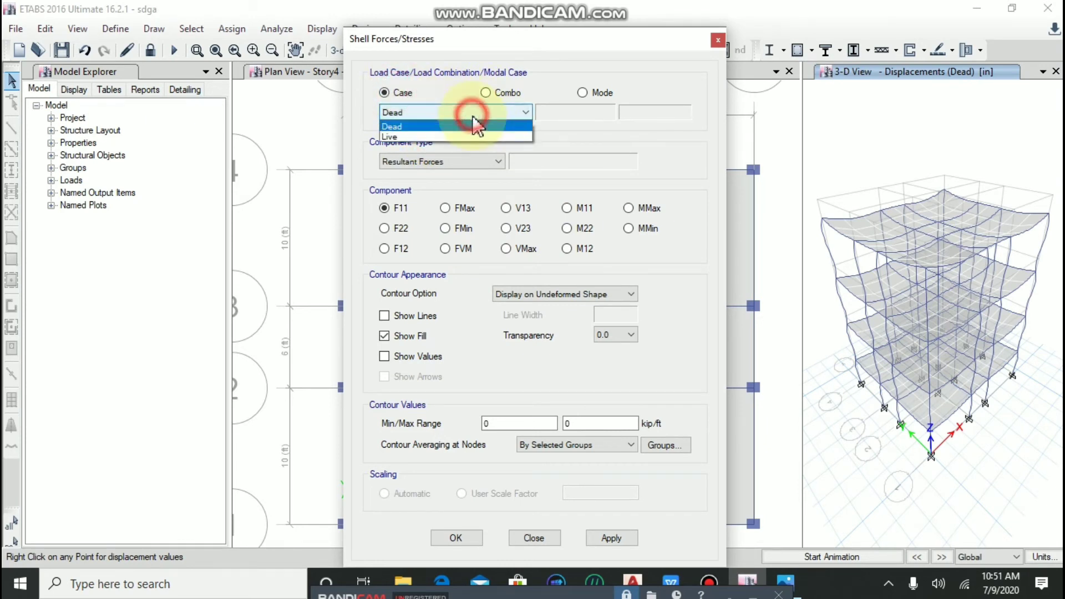
{"action": "left_click", "coordinate": [447, 136]}
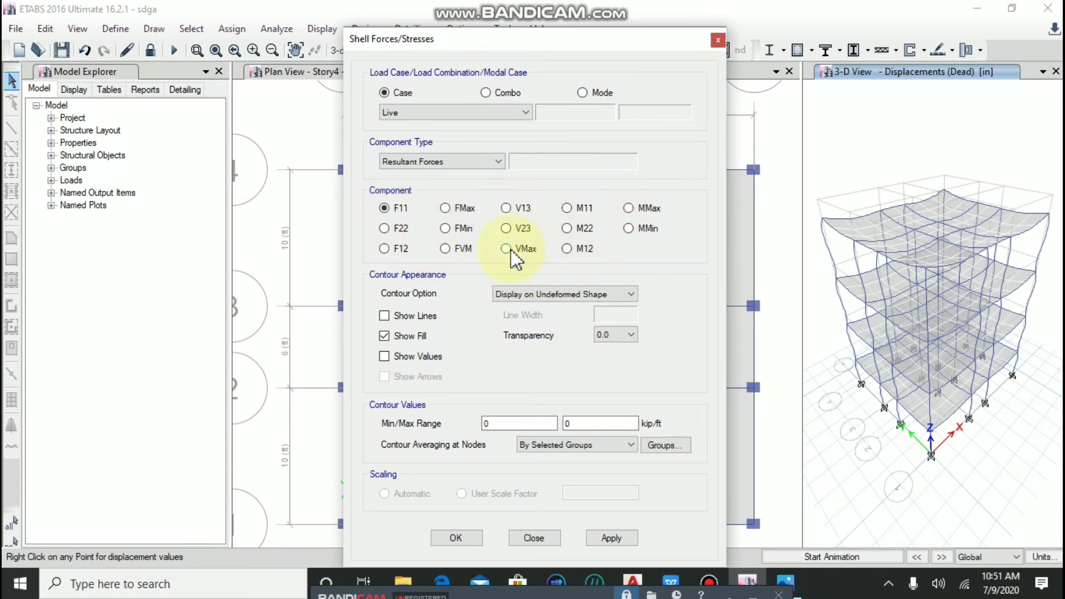
- Display the visible-face S11 shell stresses for the Dead load case and widen the 3-D view beside the plan
{"action": "left_click", "coordinate": [472, 163]}
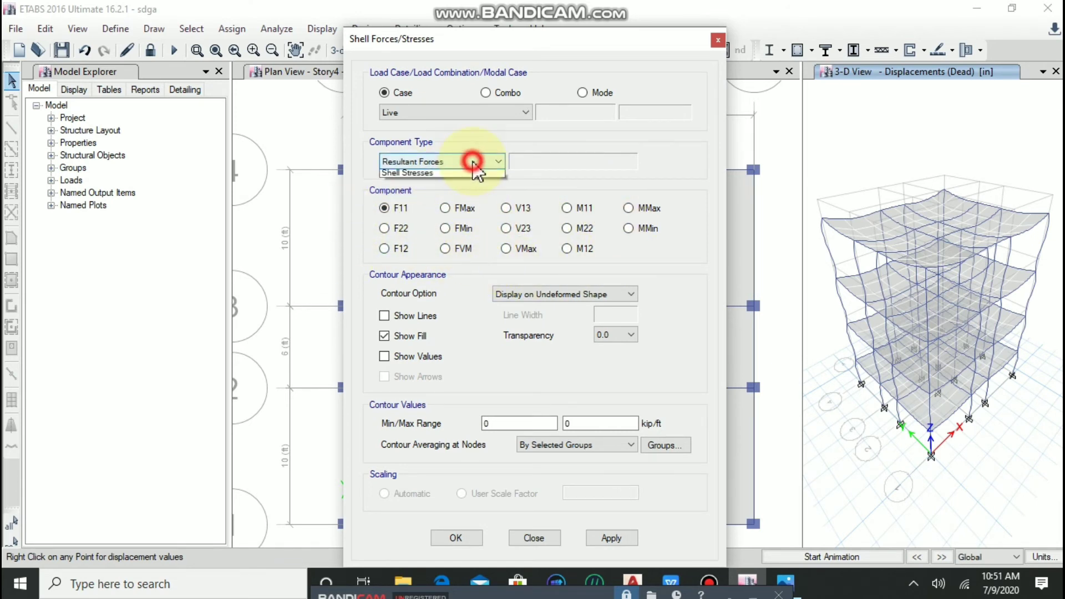
{"action": "left_click", "coordinate": [463, 187]}
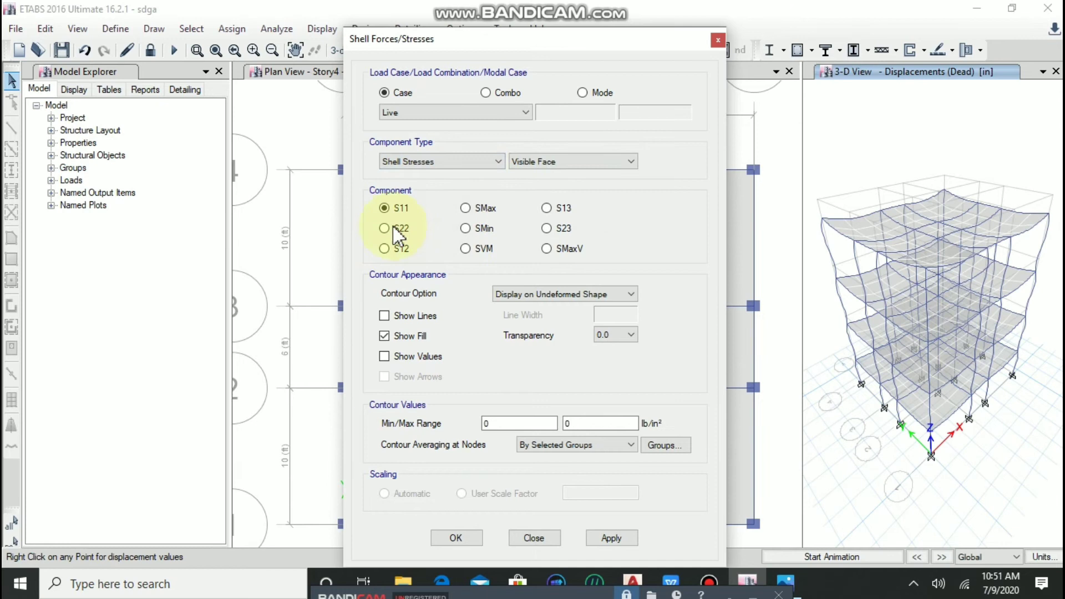
{"action": "left_click", "coordinate": [438, 162]}
{"action": "left_click", "coordinate": [478, 186]}
{"action": "left_click", "coordinate": [585, 536]}
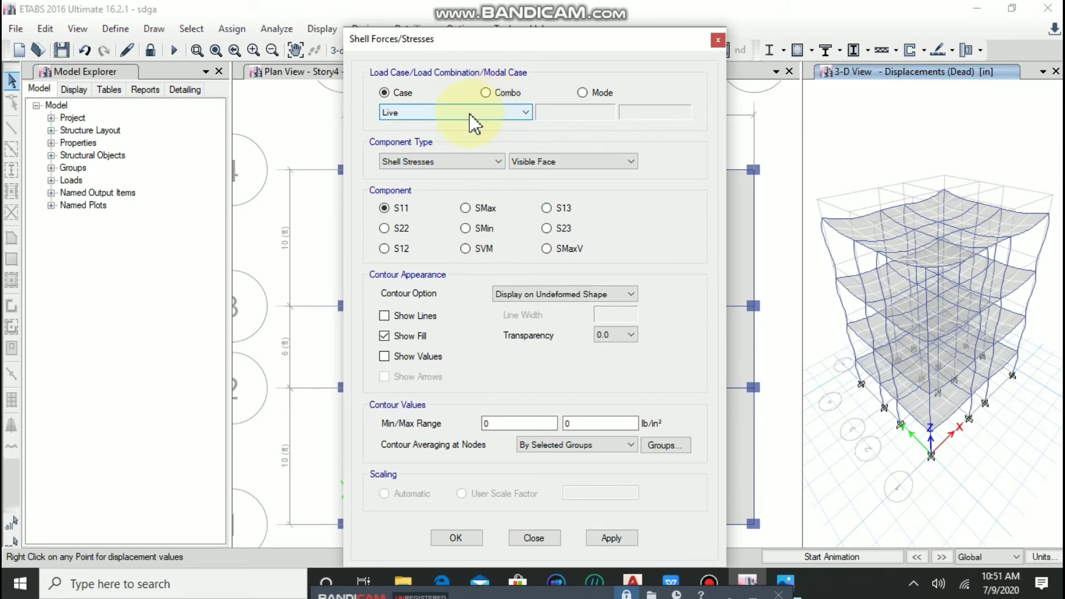
{"action": "left_click", "coordinate": [478, 113]}
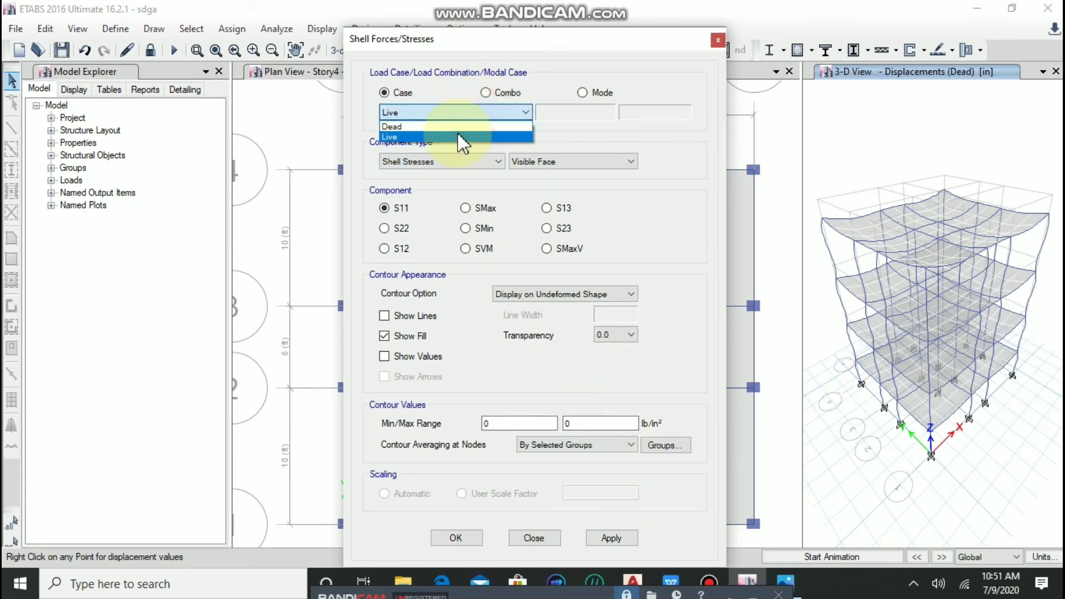
{"action": "left_click", "coordinate": [456, 131]}
{"action": "left_click", "coordinate": [612, 537]}
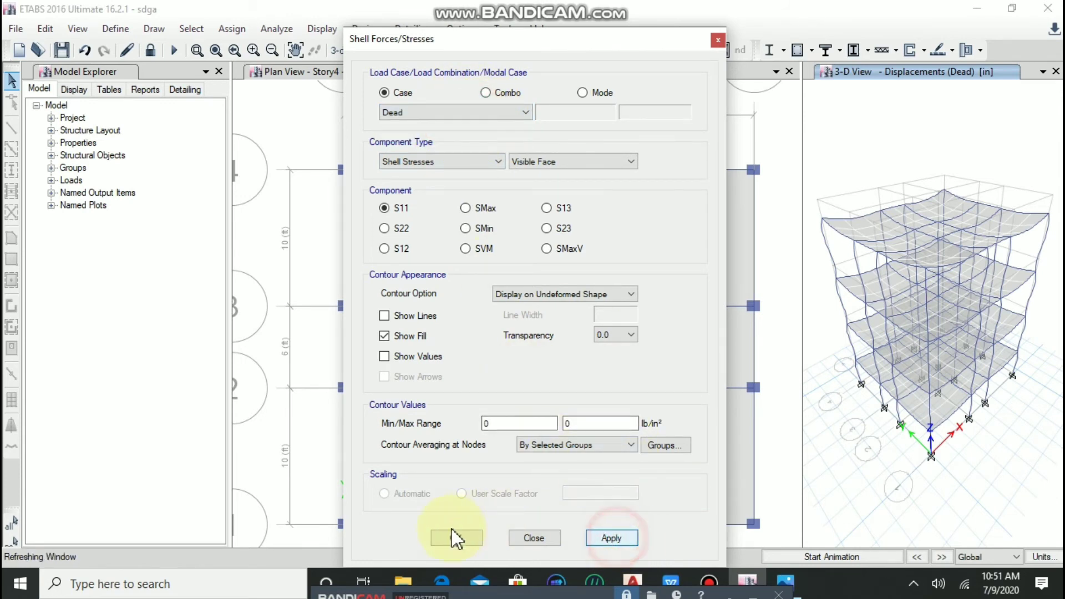
{"action": "left_click", "coordinate": [456, 537]}
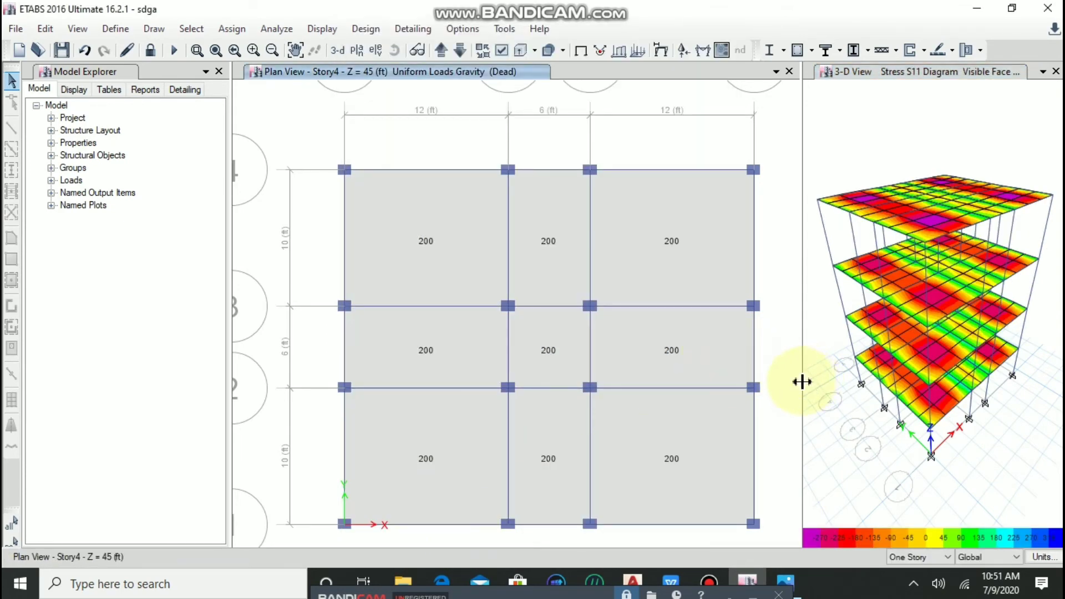
{"action": "left_click_drag", "start_coordinate": [802, 382], "coordinate": [399, 387]}
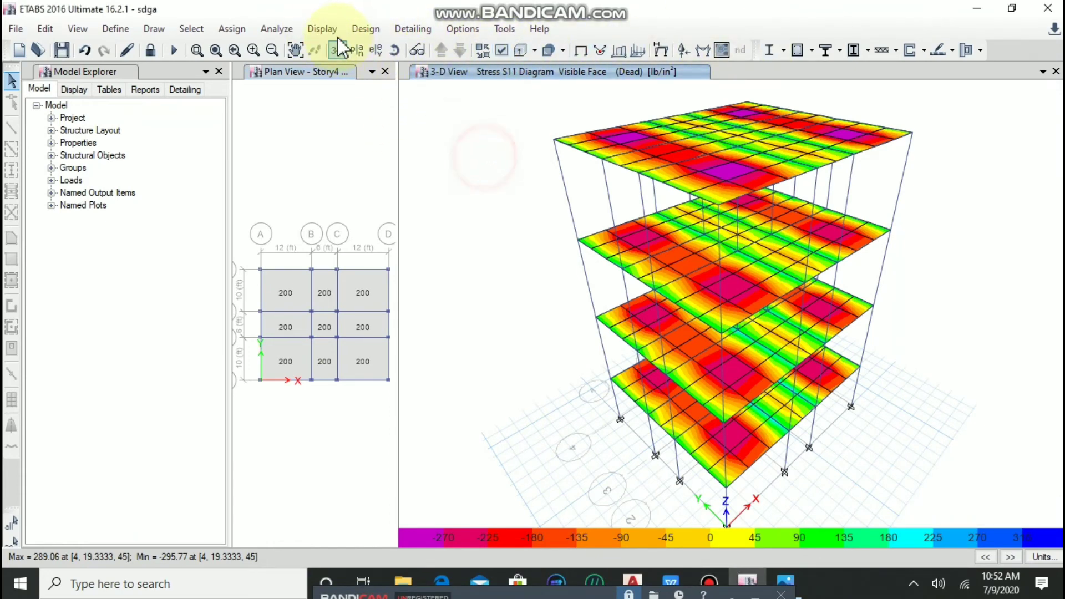
- Display the Dead load support reactions as arrows with the Fx, Fy, Fz, Mx, My and Mz components
{"action": "left_click", "coordinate": [322, 28]}
{"action": "left_click", "coordinate": [276, 28]}
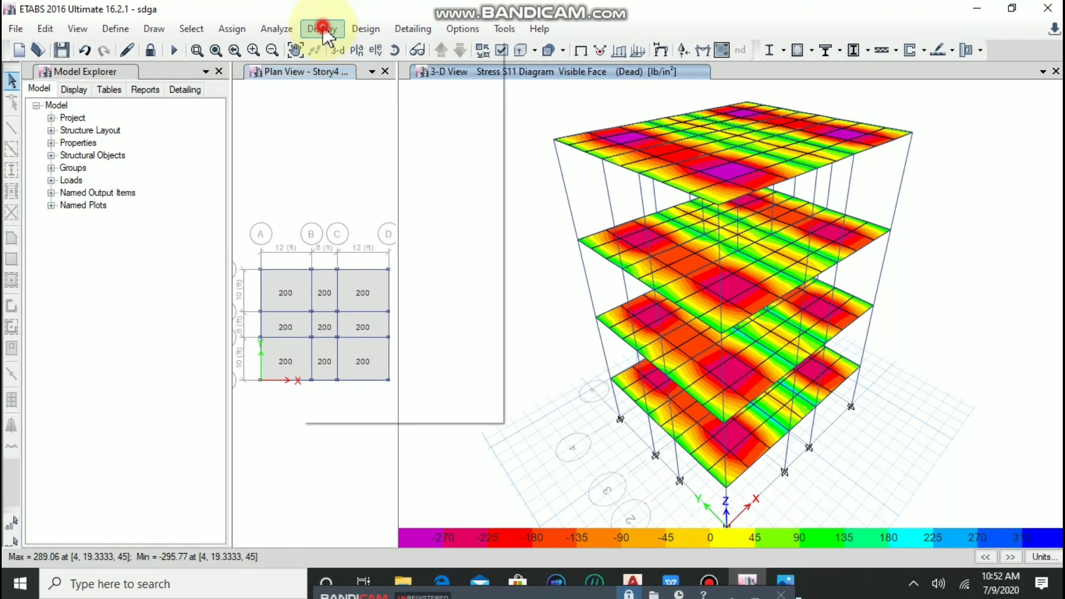
{"action": "left_click", "coordinate": [323, 29]}
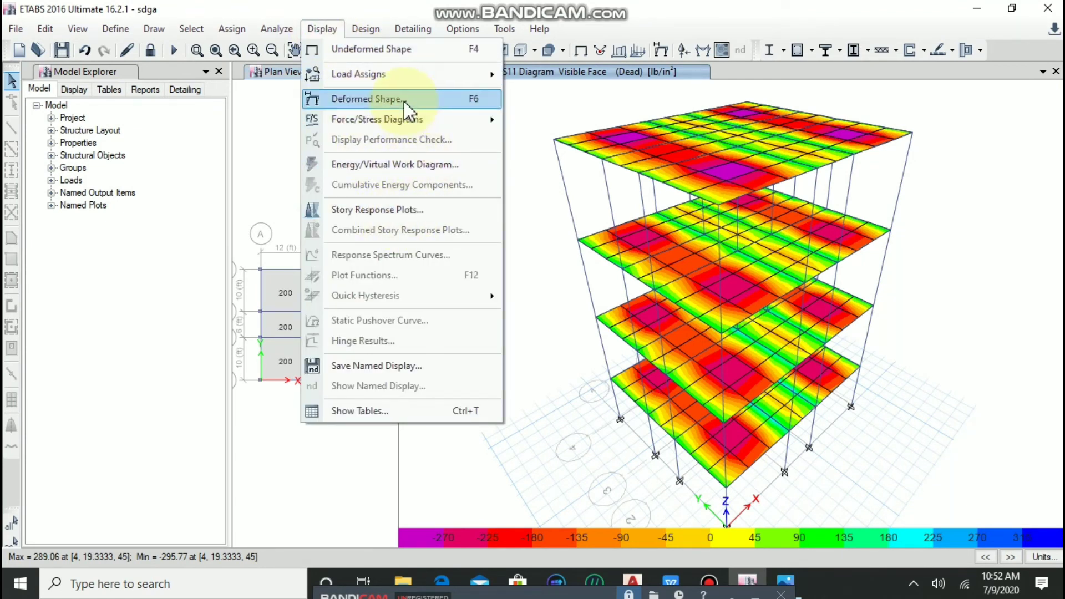
{"action": "mouse_move", "coordinate": [415, 124]}
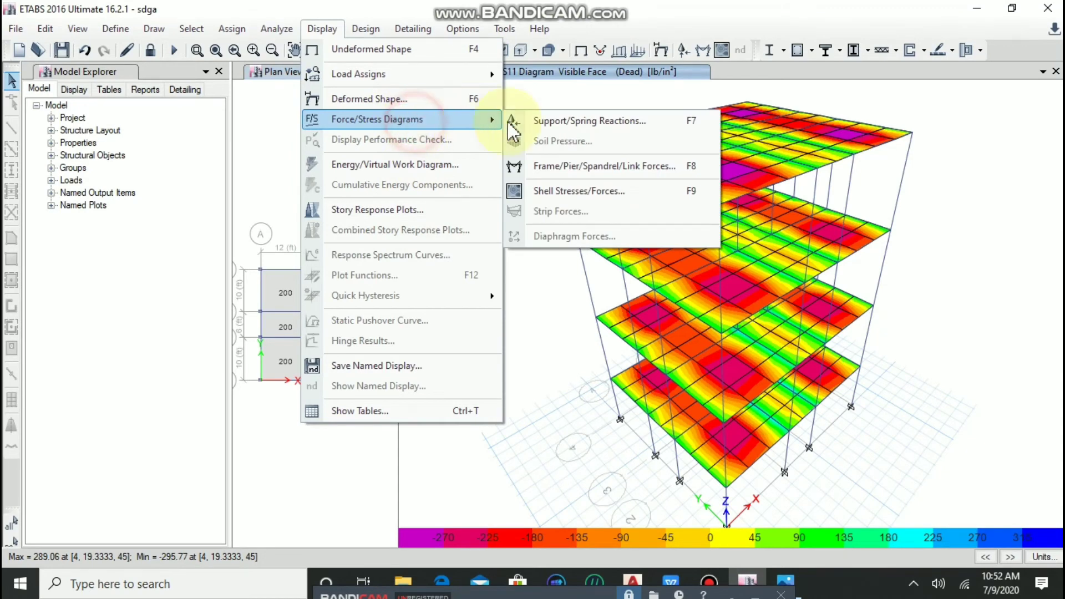
{"action": "left_click", "coordinate": [617, 129]}
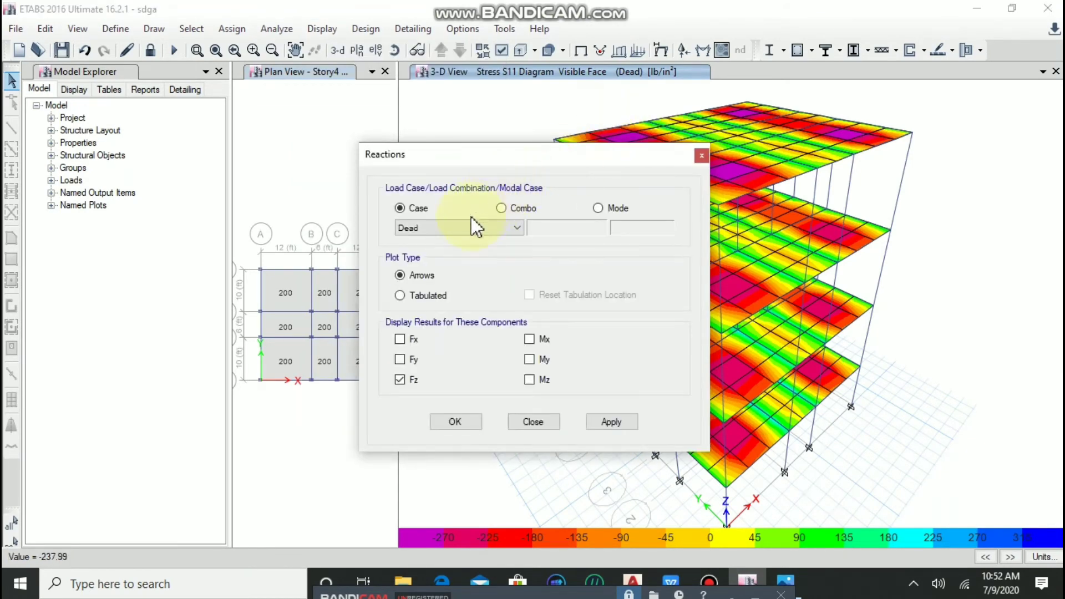
{"action": "left_click_drag", "start_coordinate": [519, 155], "coordinate": [369, 59]}
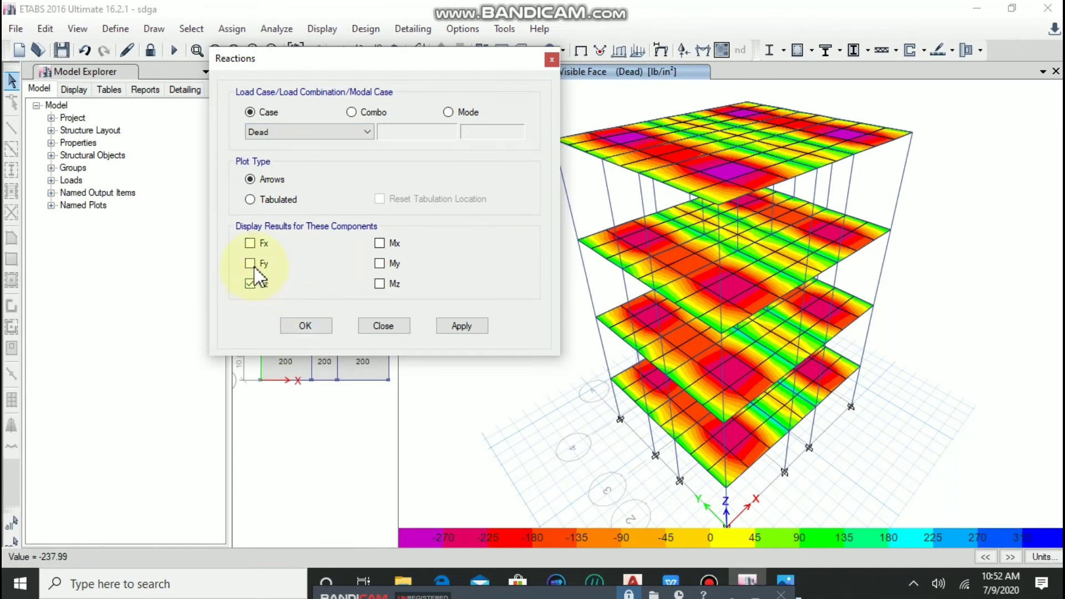
{"action": "left_click", "coordinate": [251, 243]}
{"action": "left_click", "coordinate": [250, 263]}
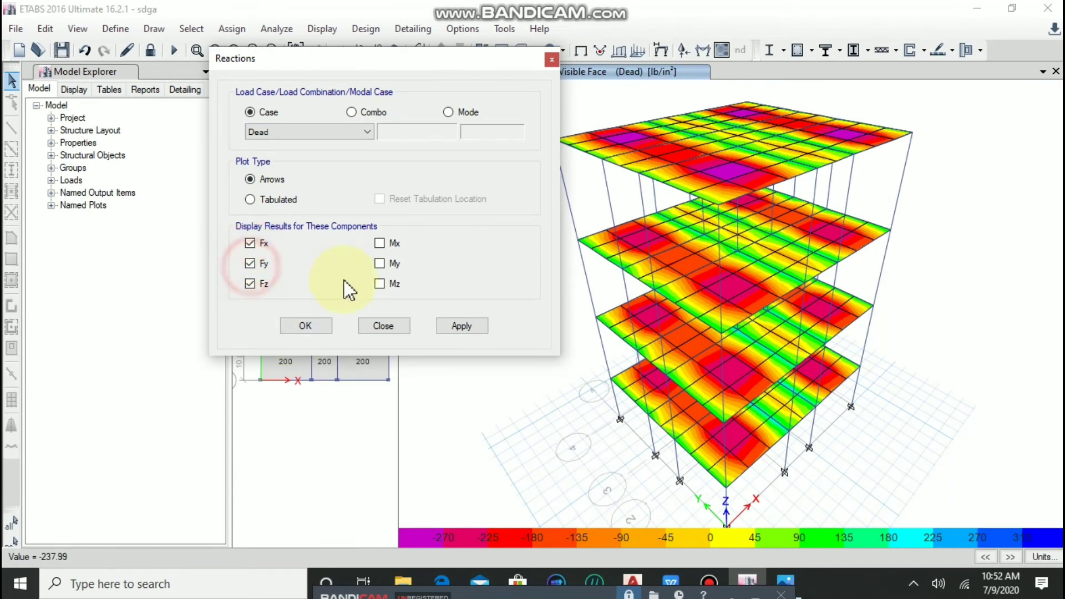
{"action": "left_click", "coordinate": [380, 286]}
{"action": "left_click", "coordinate": [381, 264]}
{"action": "left_click", "coordinate": [380, 244]}
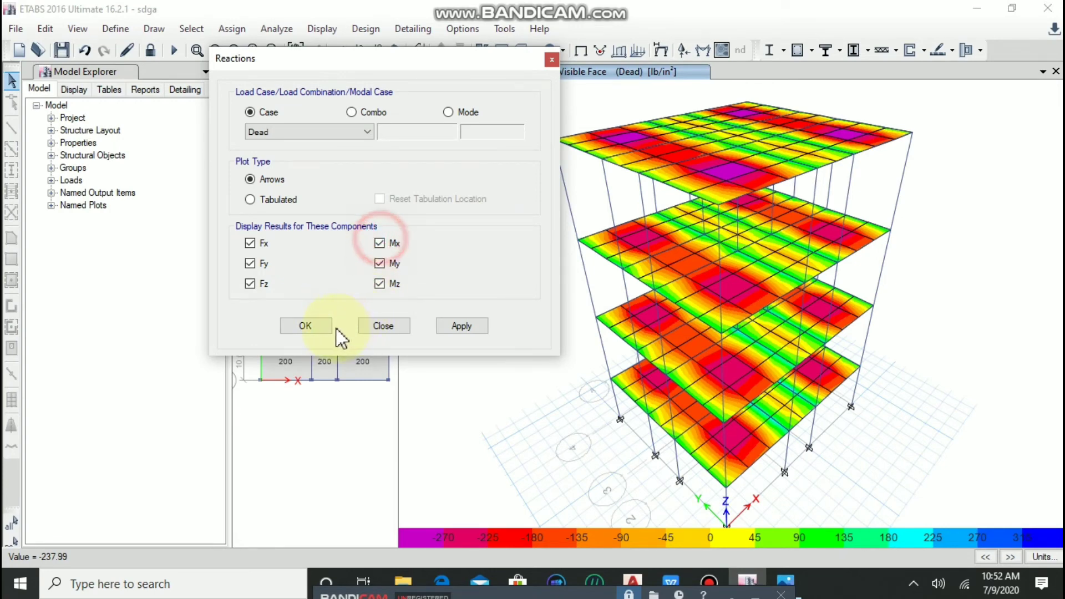
{"action": "left_click", "coordinate": [448, 326]}
{"action": "left_click", "coordinate": [288, 323]}
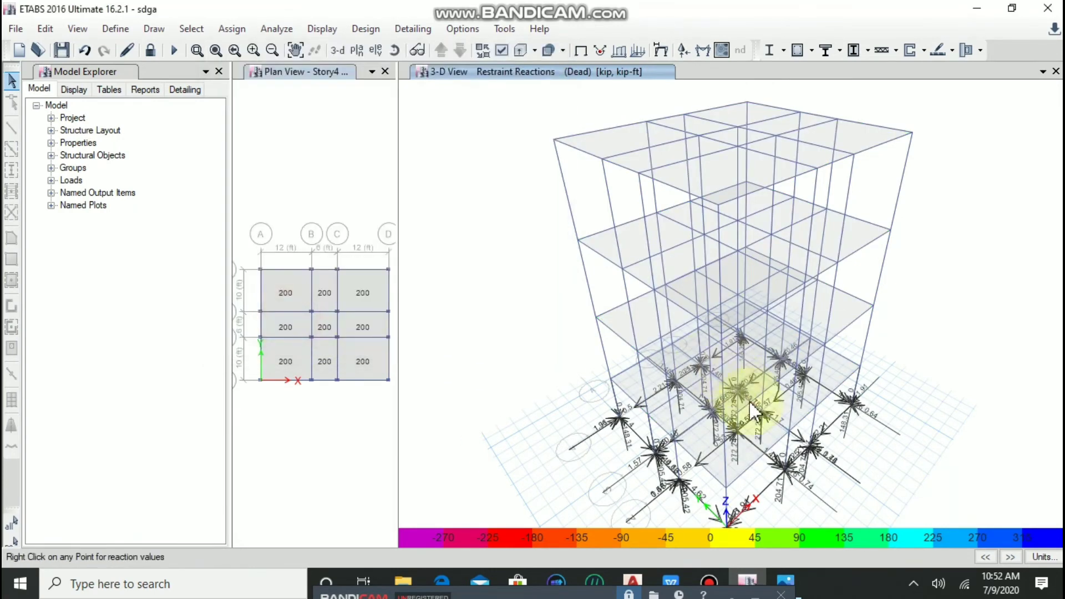
- Inspect the restraint reaction forces and moments at the base corner support at the origin
{"action": "scroll", "coordinate": [751, 431], "scroll_direction": "down", "scroll_amount": 3}
{"action": "scroll", "coordinate": [740, 459], "scroll_direction": "up", "scroll_amount": 6}
{"action": "scroll", "coordinate": [740, 432], "scroll_direction": "down", "scroll_amount": 2}
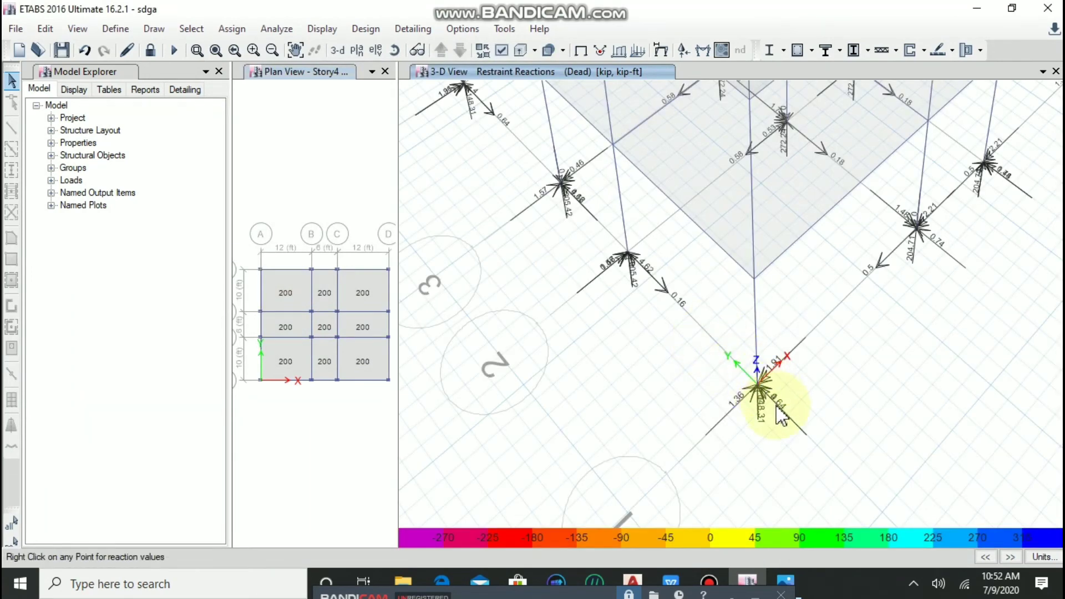
{"action": "scroll", "coordinate": [756, 428], "scroll_direction": "up", "scroll_amount": 5}
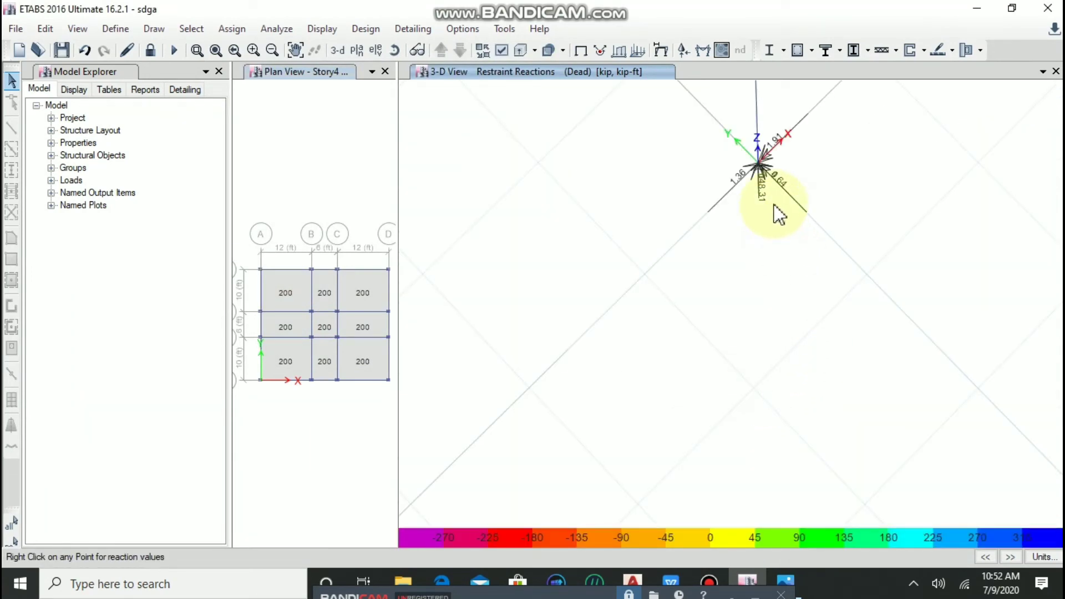
{"action": "right_click", "coordinate": [759, 164]}
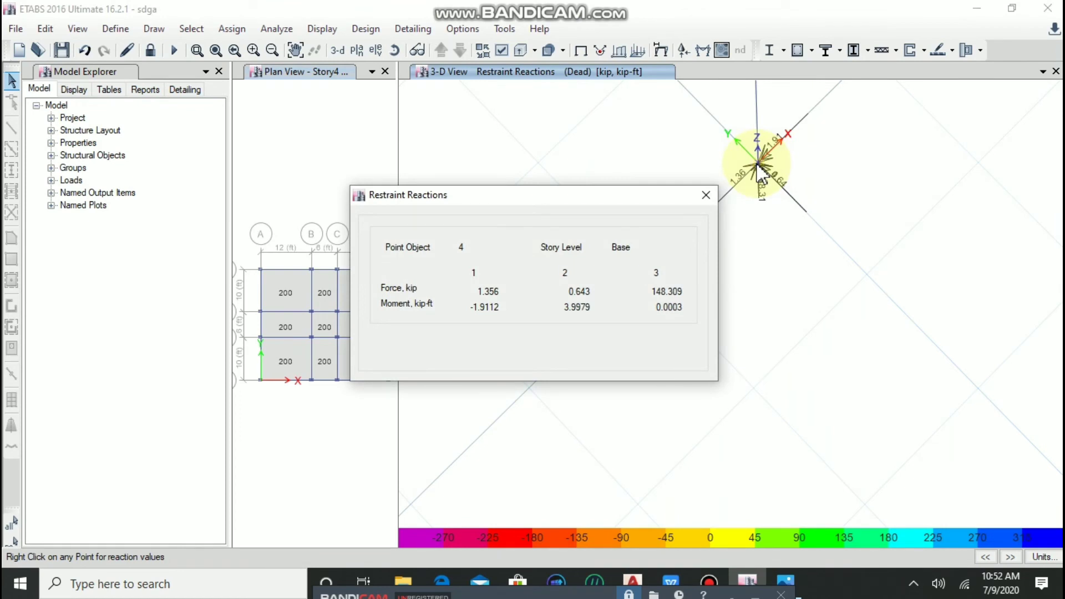
{"action": "left_click", "coordinate": [470, 196]}
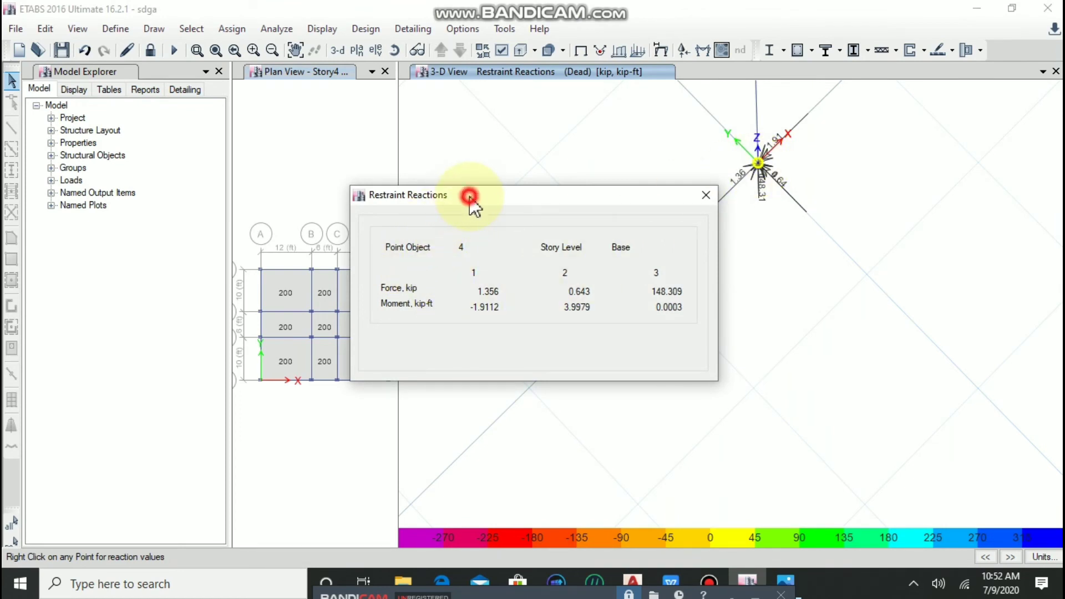
{"action": "left_click_drag", "start_coordinate": [470, 198], "coordinate": [471, 140]}
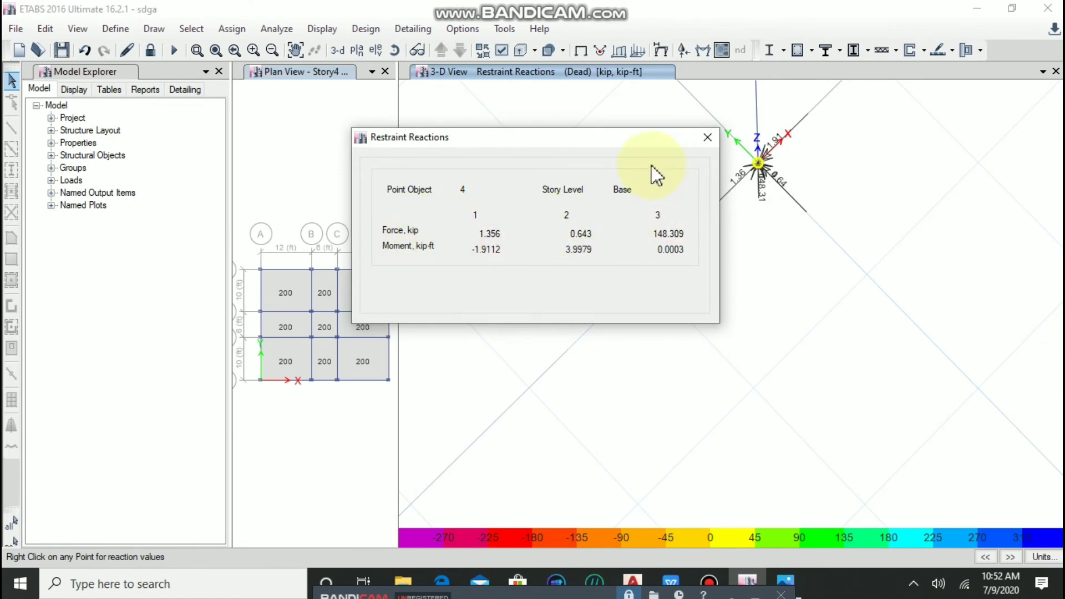
{"action": "left_click", "coordinate": [707, 137]}
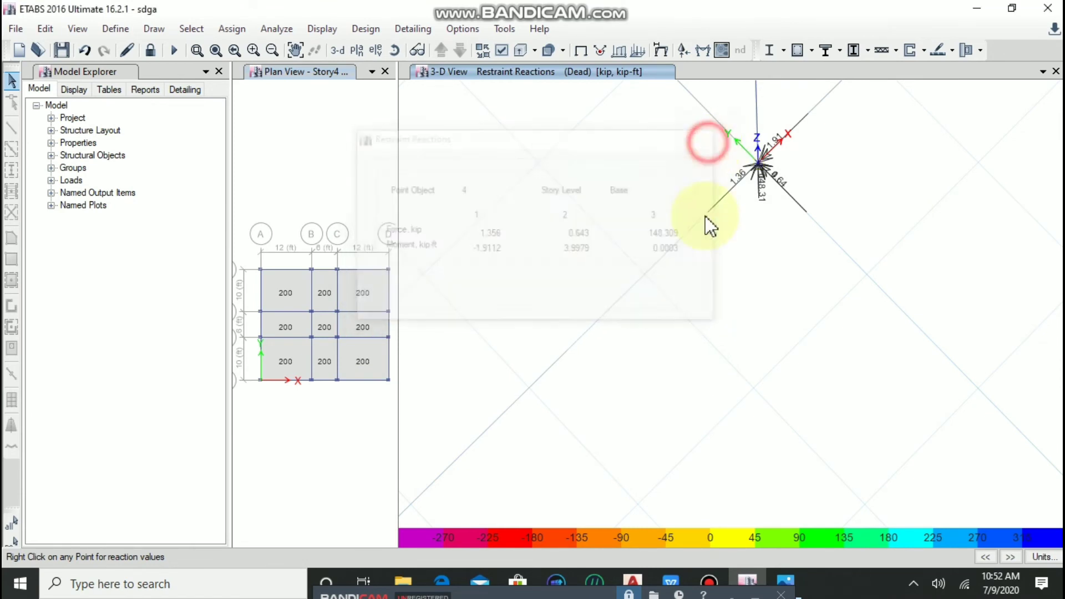
{"action": "scroll", "coordinate": [731, 284], "scroll_direction": "up", "scroll_amount": 3}
{"action": "scroll", "coordinate": [731, 284], "scroll_direction": "down", "scroll_amount": 8}
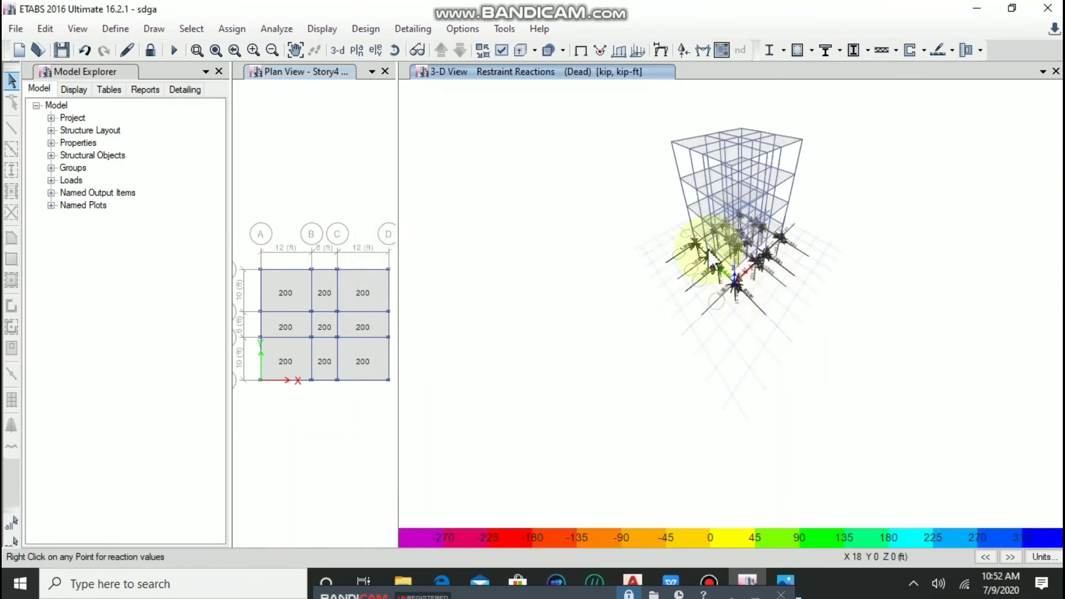
{"action": "mouse_move", "coordinate": [731, 136]}
{"action": "scroll", "coordinate": [728, 128], "scroll_direction": "up", "scroll_amount": 3}
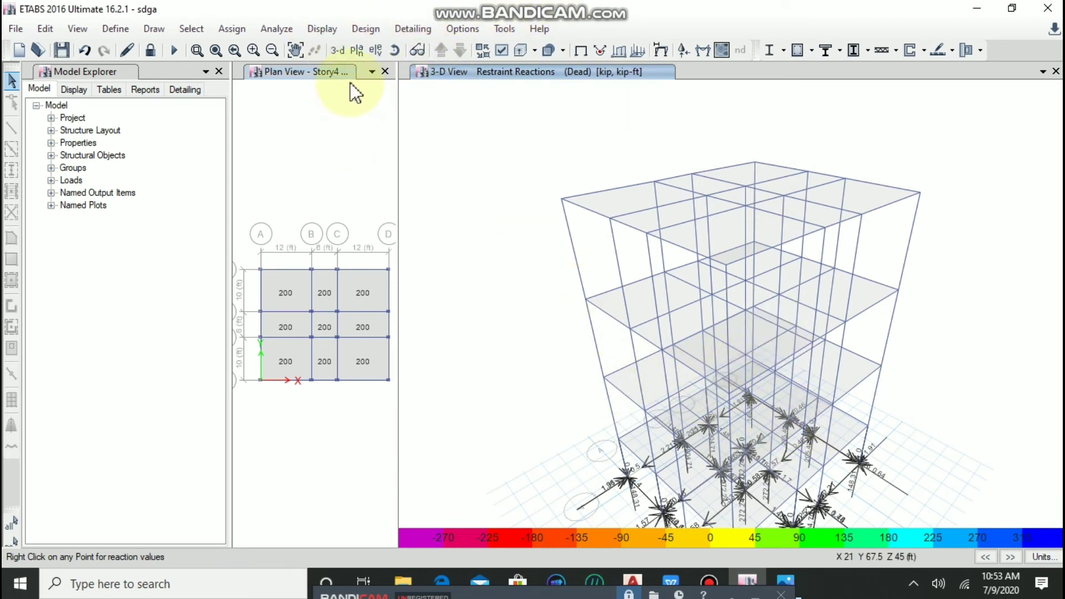
- Display the complete set of Analysis tables, view the Active Degrees of Freedom table and close it
{"action": "mouse_move", "coordinate": [526, 185]}
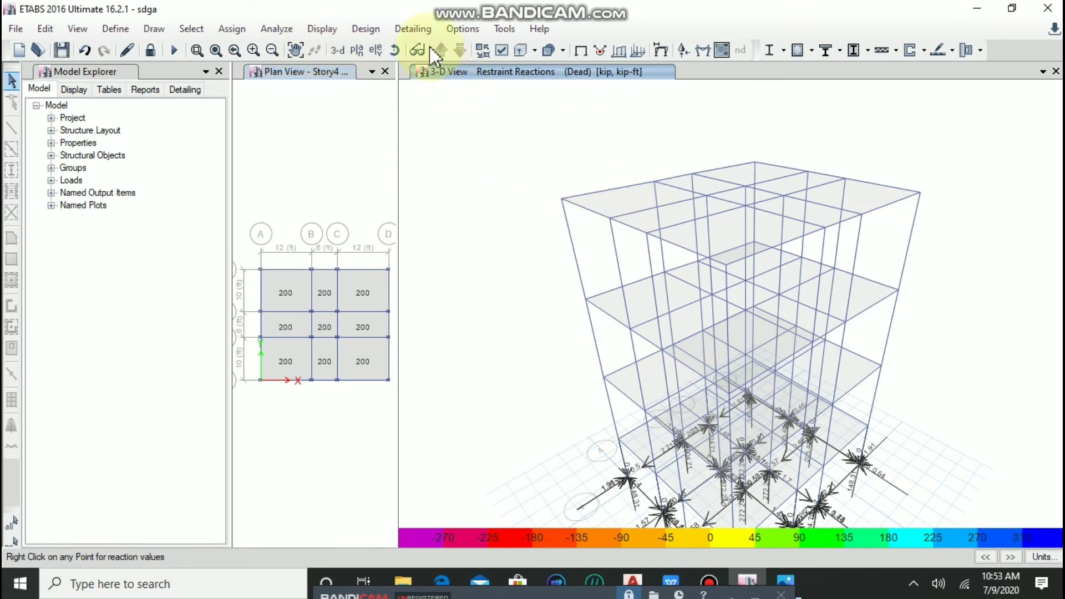
{"action": "left_click", "coordinate": [364, 28]}
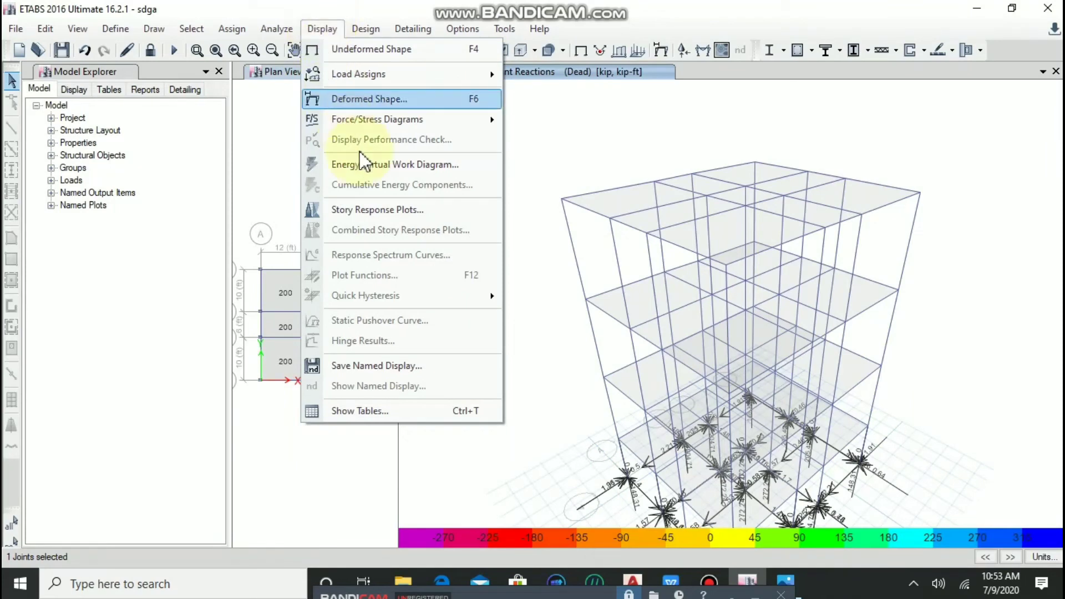
{"action": "left_click", "coordinate": [376, 413]}
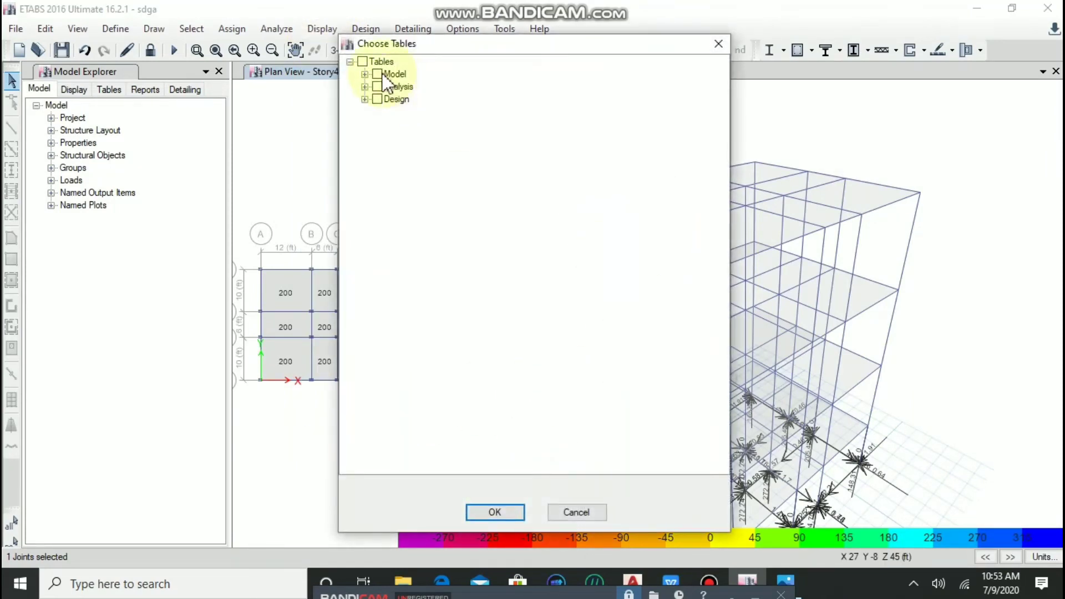
{"action": "left_click", "coordinate": [377, 87]}
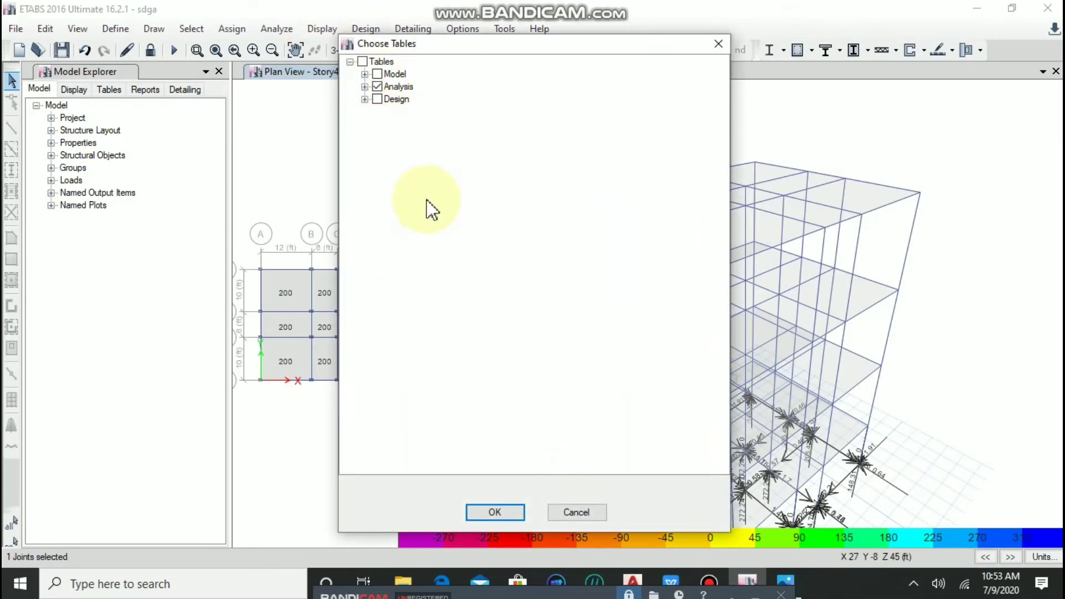
{"action": "left_click", "coordinate": [488, 511]}
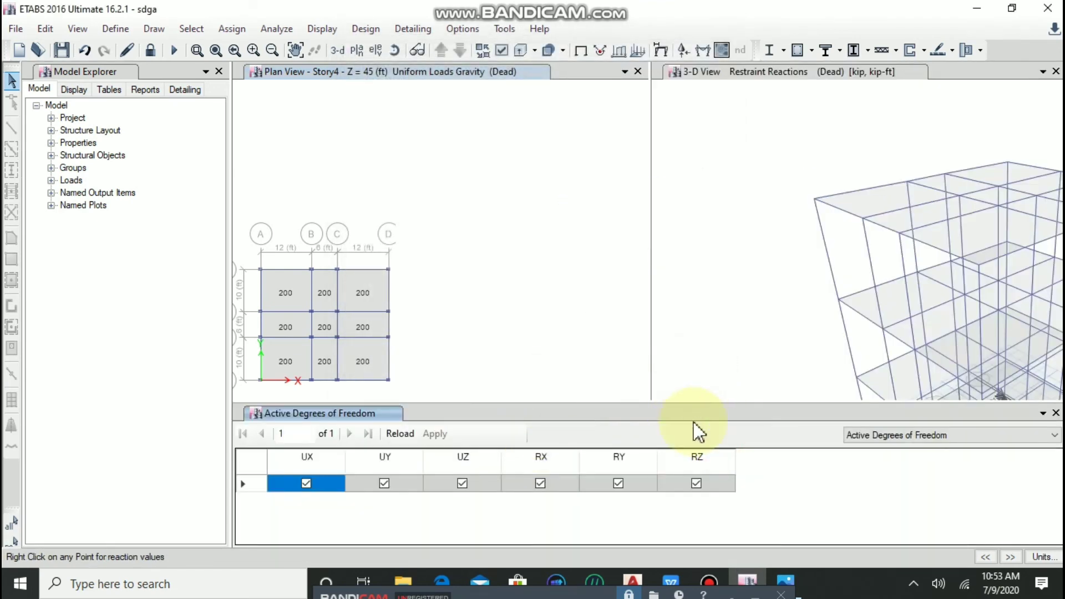
{"action": "left_click", "coordinate": [1056, 414]}
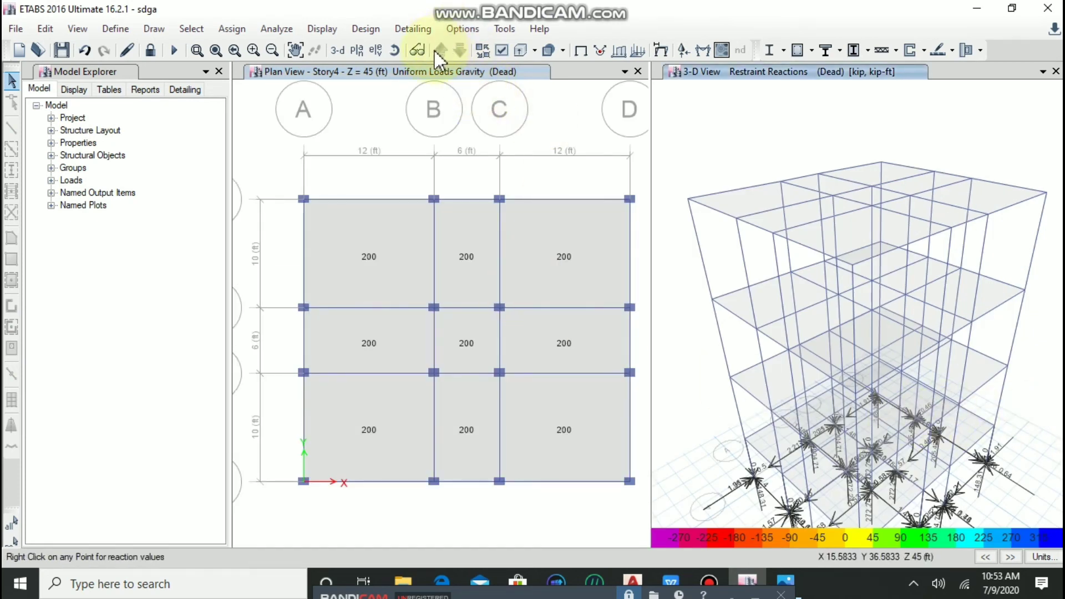
{"action": "left_click", "coordinate": [365, 29]}
{"action": "mouse_move", "coordinate": [411, 69]}
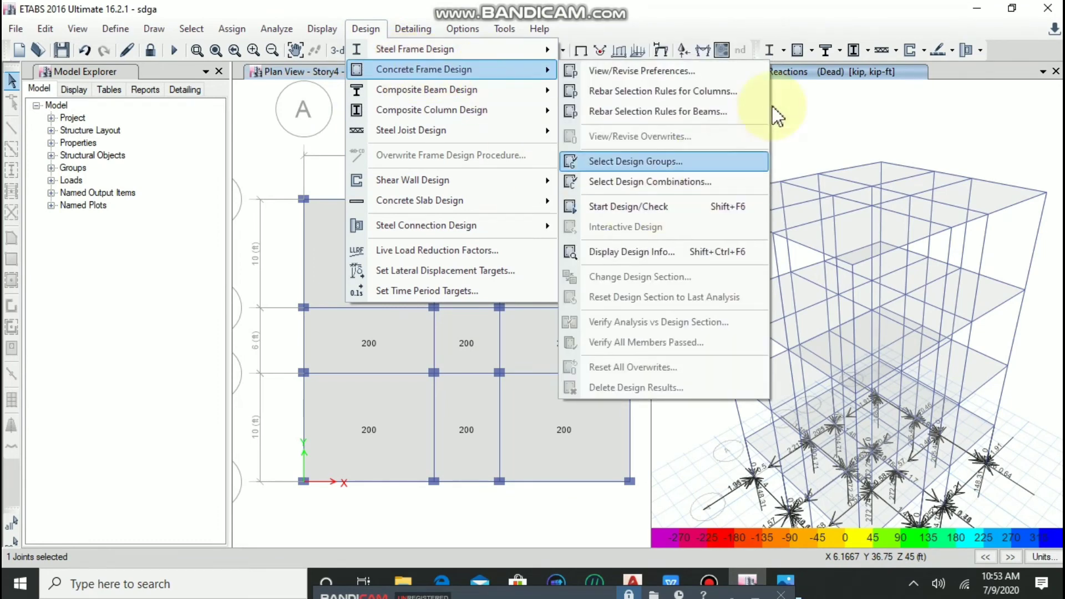
{"action": "left_click", "coordinate": [794, 94]}
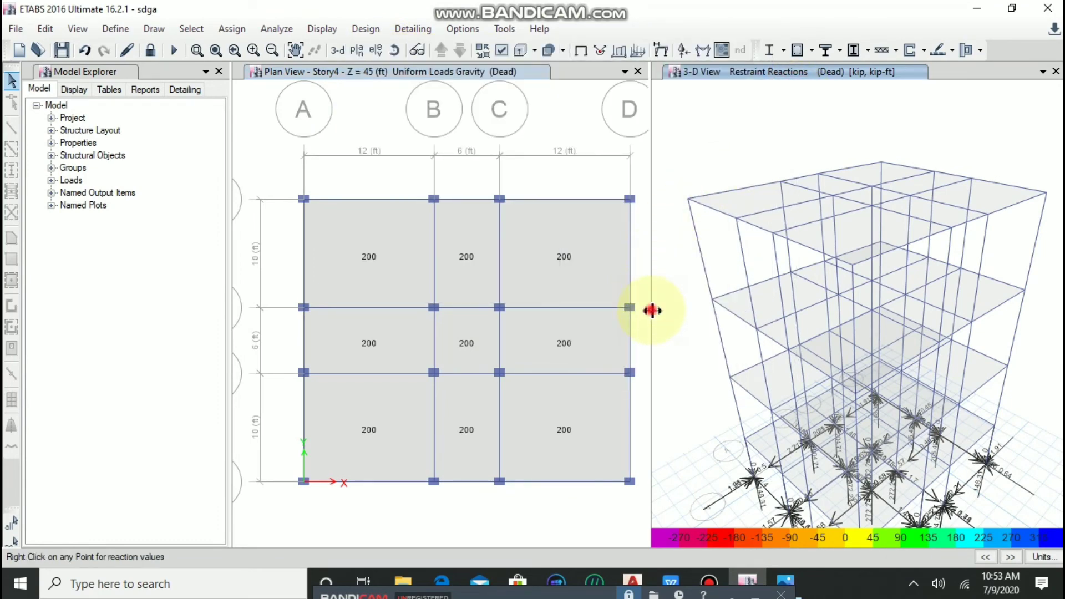
- Widen the 3-D view and accept DCon1 and DCon2 as the strength design combinations for concrete frame design
{"action": "left_click_drag", "start_coordinate": [653, 310], "coordinate": [538, 303]}
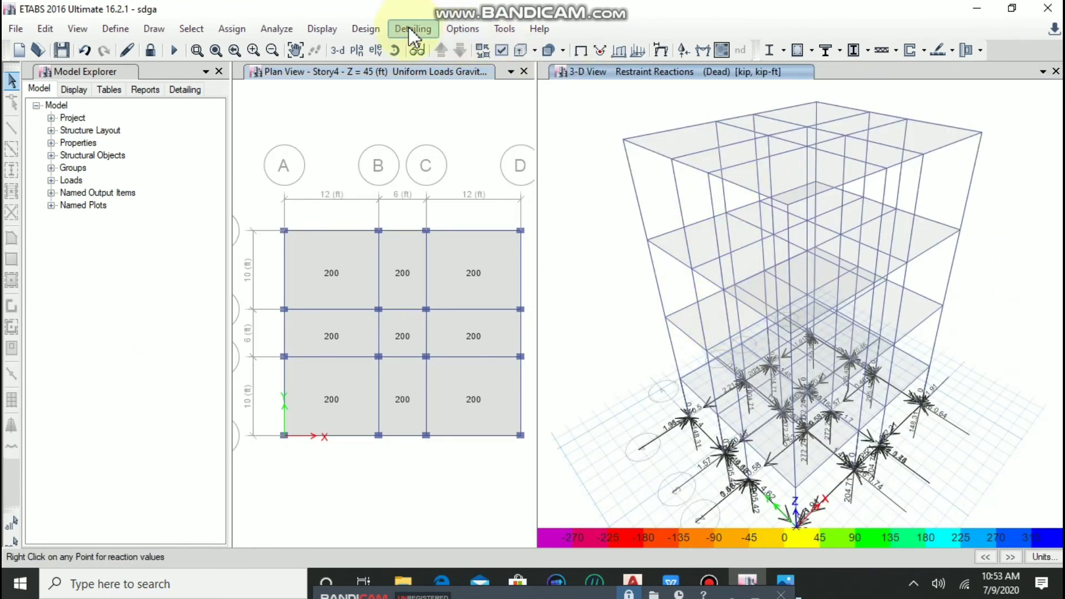
{"action": "left_click", "coordinate": [366, 28]}
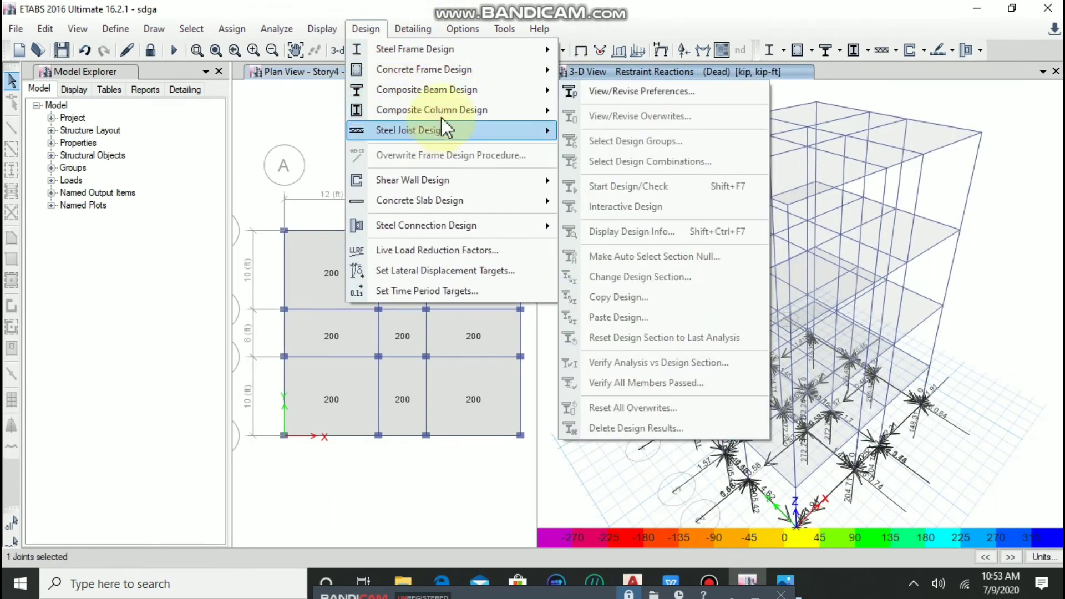
{"action": "mouse_move", "coordinate": [421, 71]}
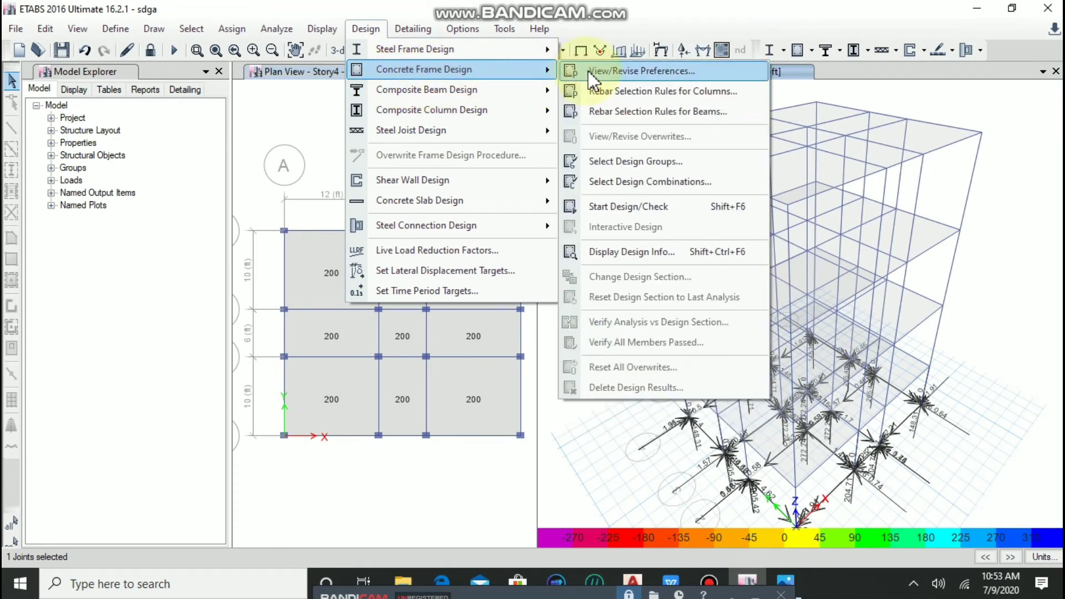
{"action": "left_click", "coordinate": [666, 185]}
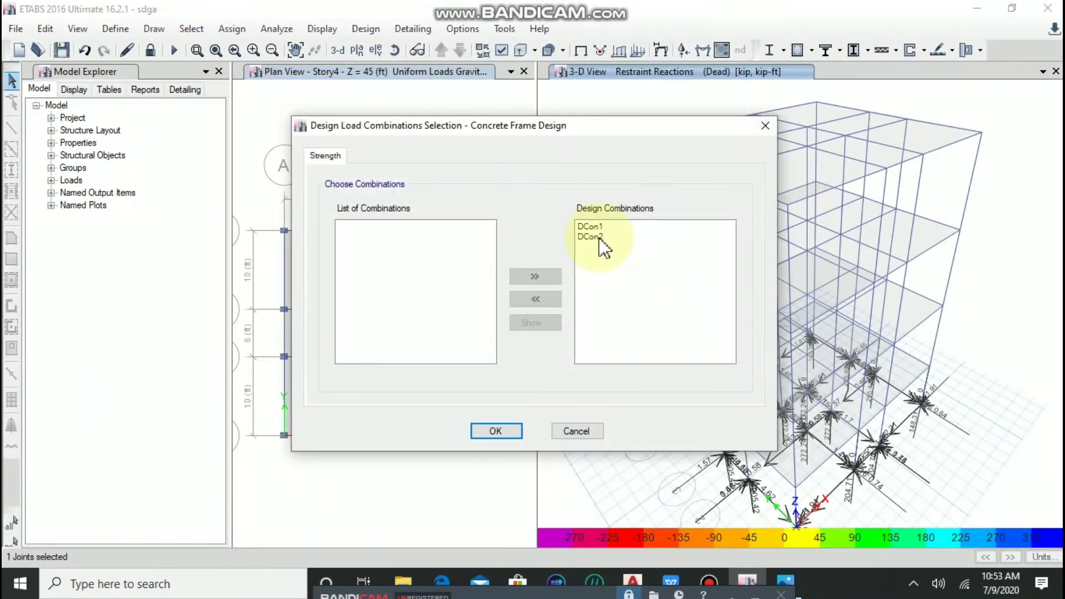
{"action": "left_click", "coordinate": [494, 432]}
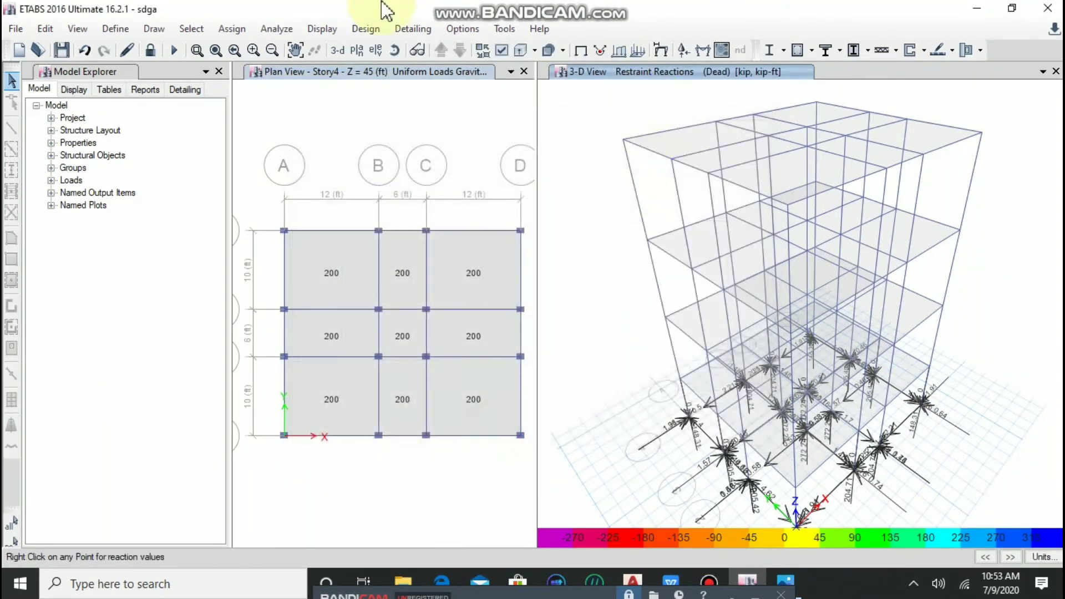
- Review the concrete frame rebar selection rules for beams, covering longitudinal and stirrup bars, and accept them
{"action": "left_click", "coordinate": [387, 30]}
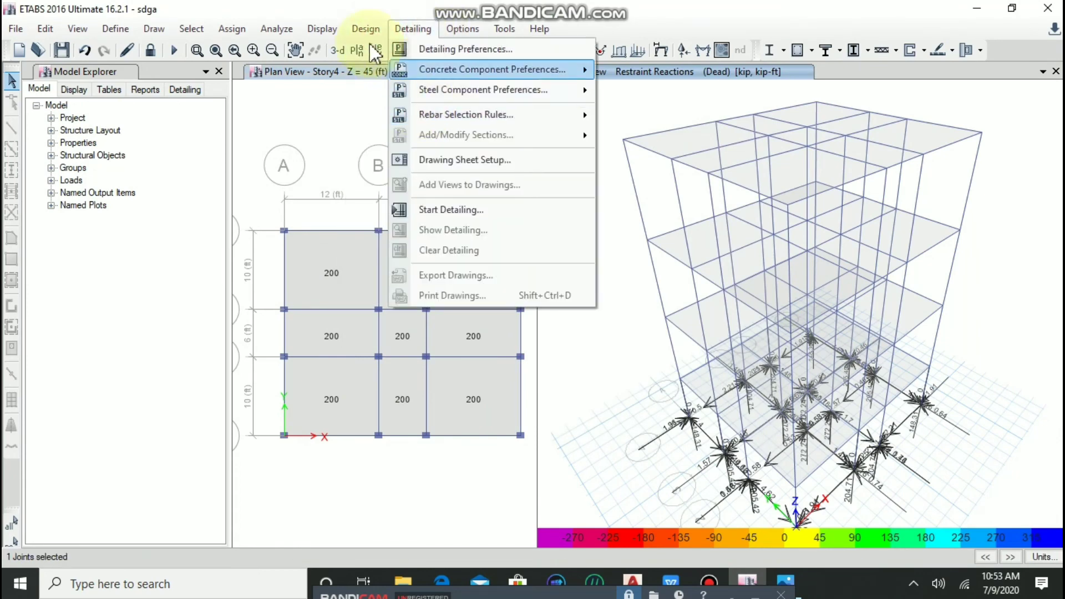
{"action": "mouse_move", "coordinate": [442, 94]}
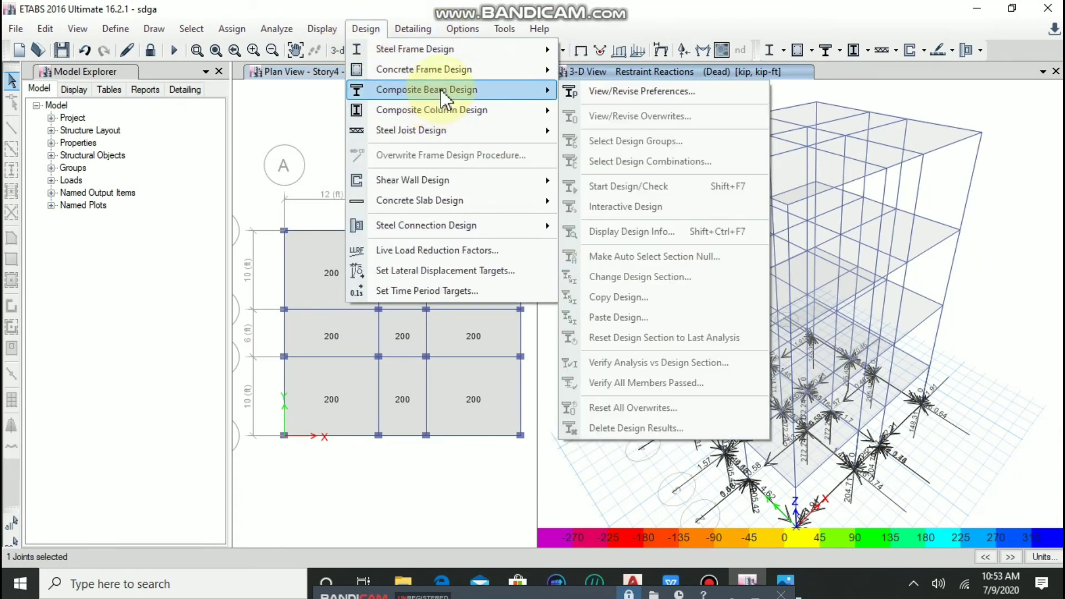
{"action": "mouse_move", "coordinate": [491, 70]}
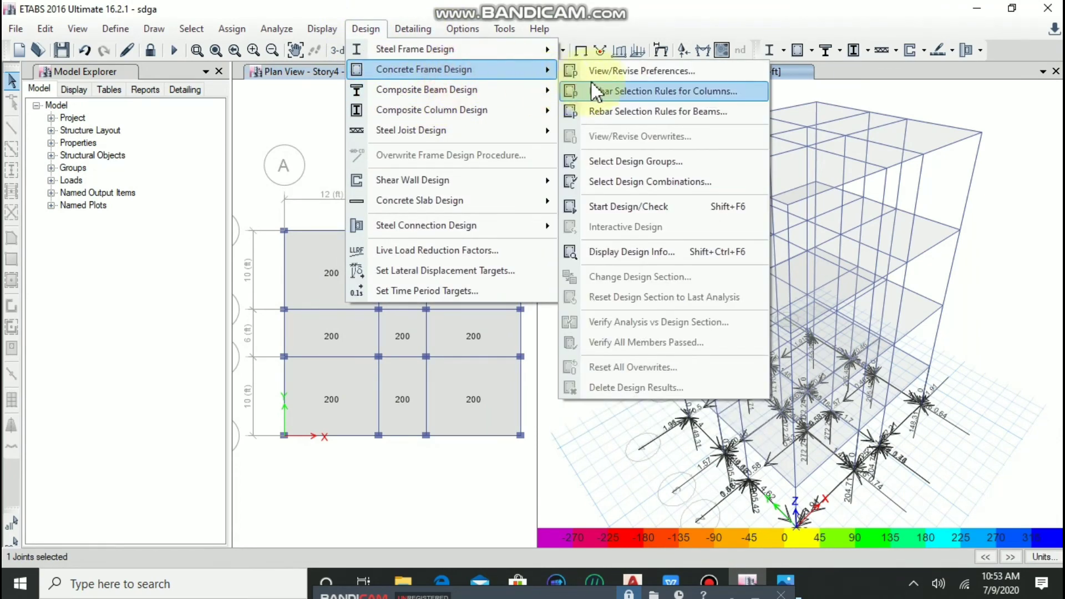
{"action": "left_click", "coordinate": [616, 111]}
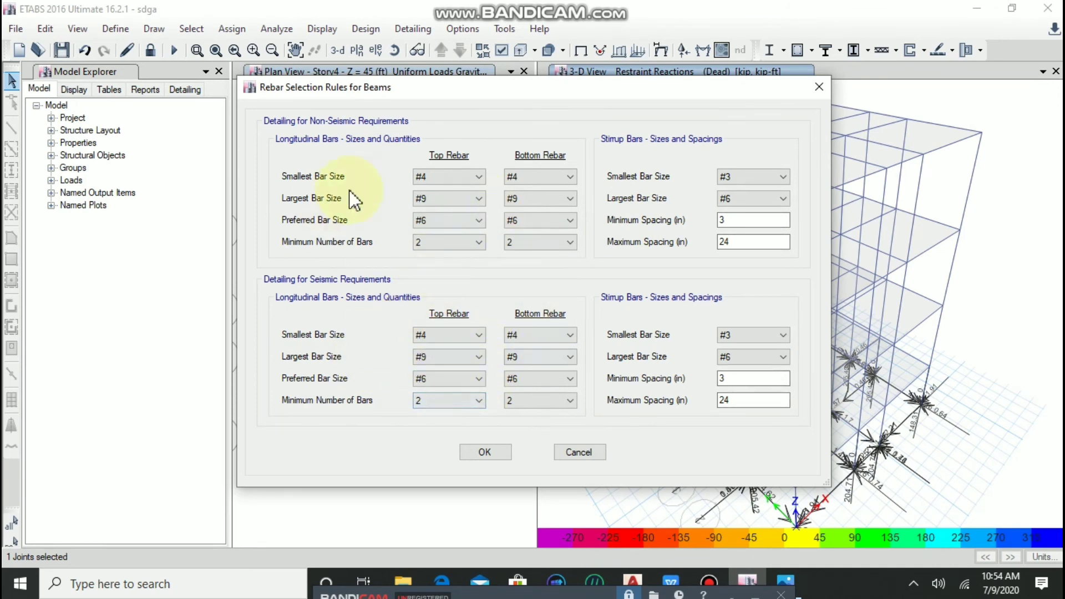
{"action": "left_click", "coordinate": [485, 452]}
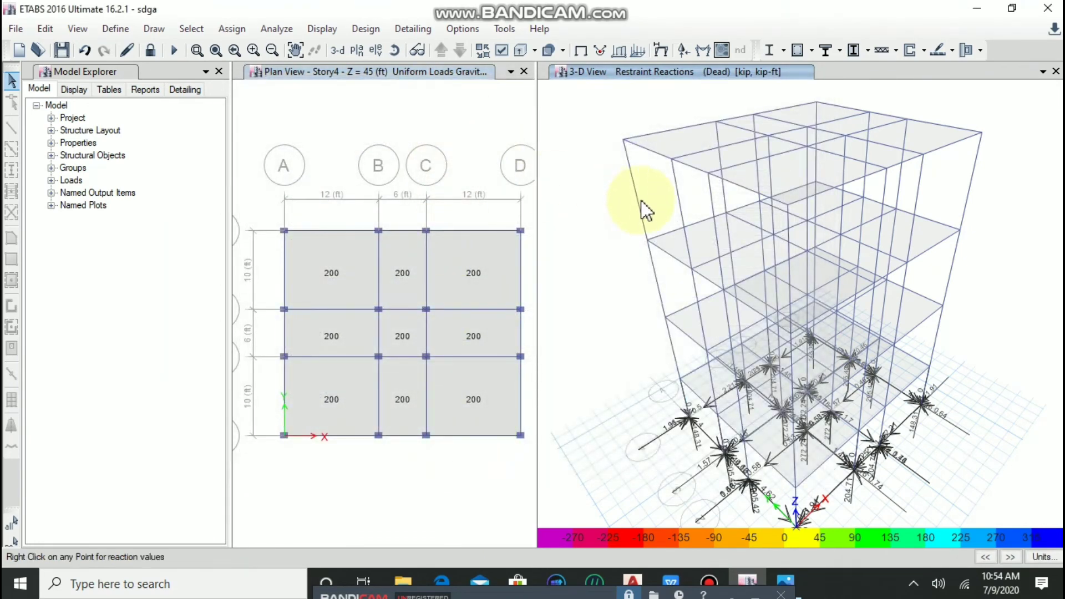
{"action": "left_click", "coordinate": [365, 29]}
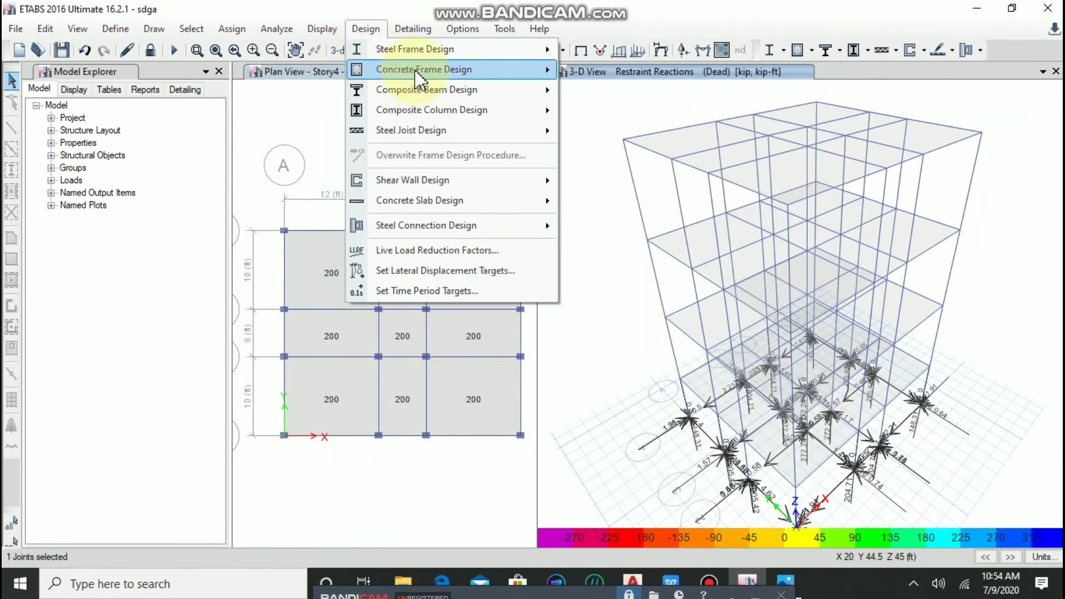
{"action": "mouse_move", "coordinate": [420, 78]}
{"action": "left_click", "coordinate": [660, 110]}
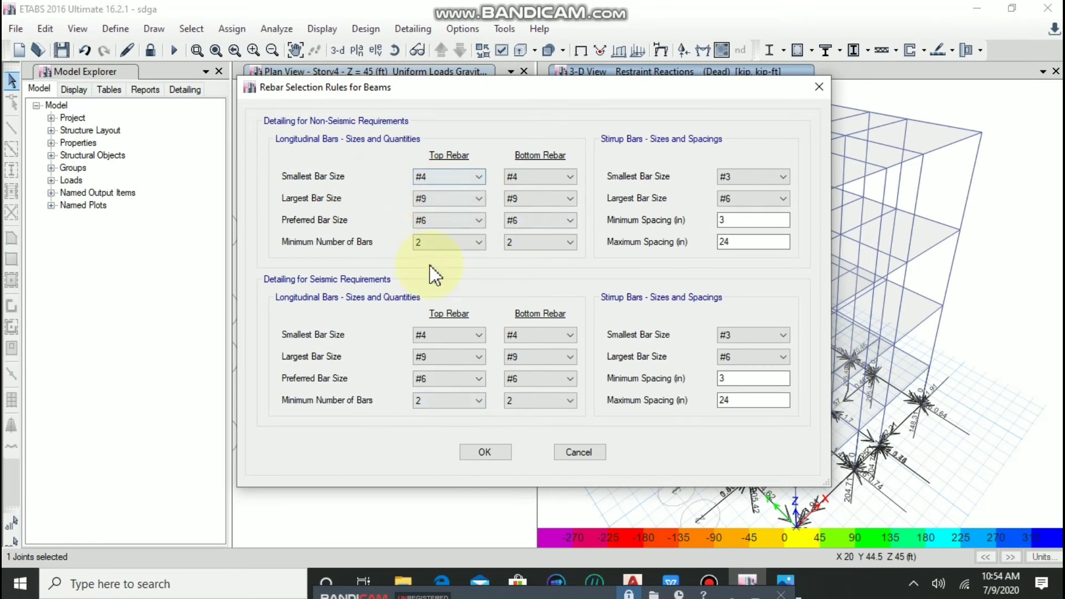
{"action": "left_click", "coordinate": [485, 451]}
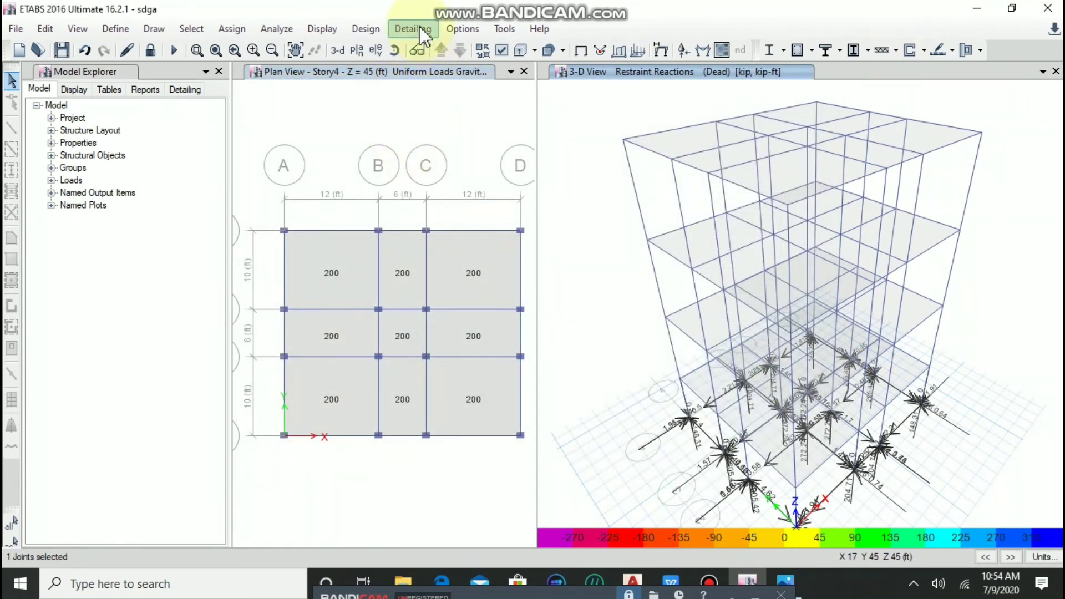
- Run the concrete frame design check and widen the 3-D view showing the longitudinal reinforcing
{"action": "left_click", "coordinate": [379, 26]}
{"action": "left_click", "coordinate": [417, 71]}
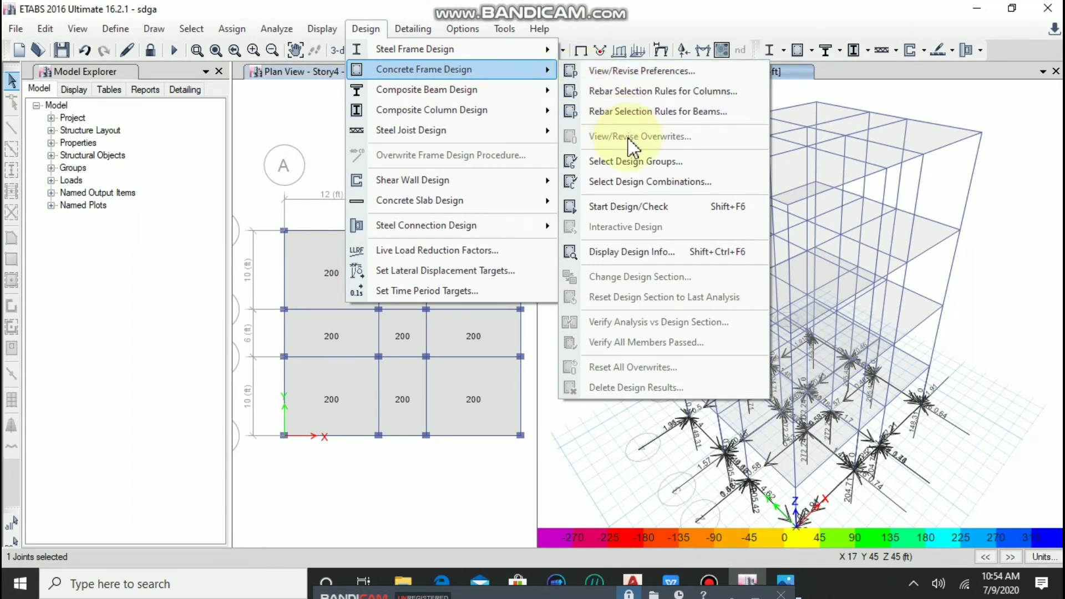
{"action": "left_click", "coordinate": [676, 210]}
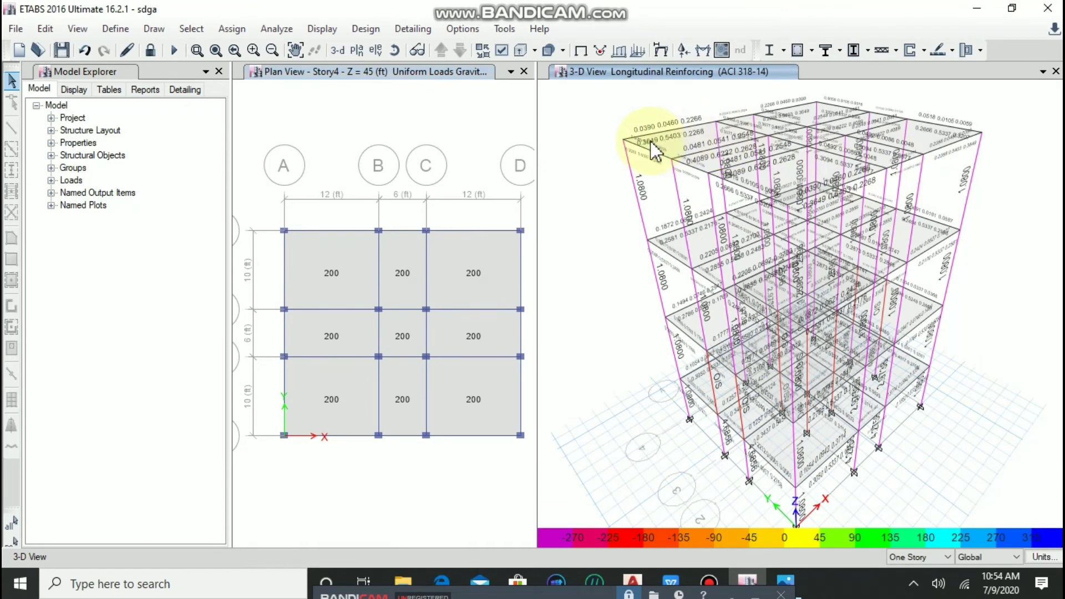
{"action": "scroll", "coordinate": [641, 137], "scroll_direction": "up", "scroll_amount": 6}
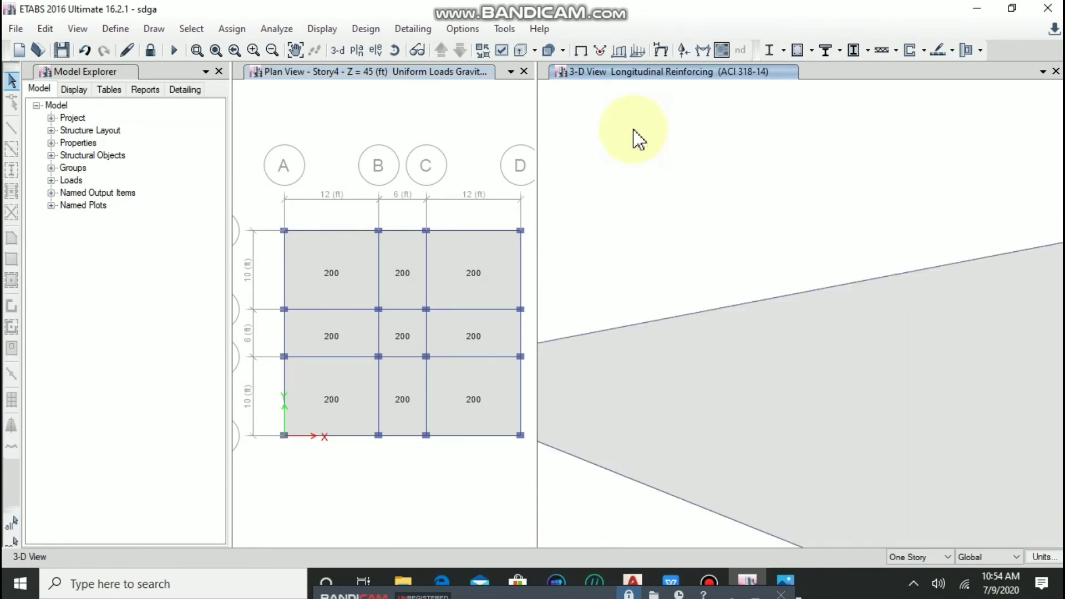
{"action": "scroll", "coordinate": [640, 138], "scroll_direction": "down", "scroll_amount": 3}
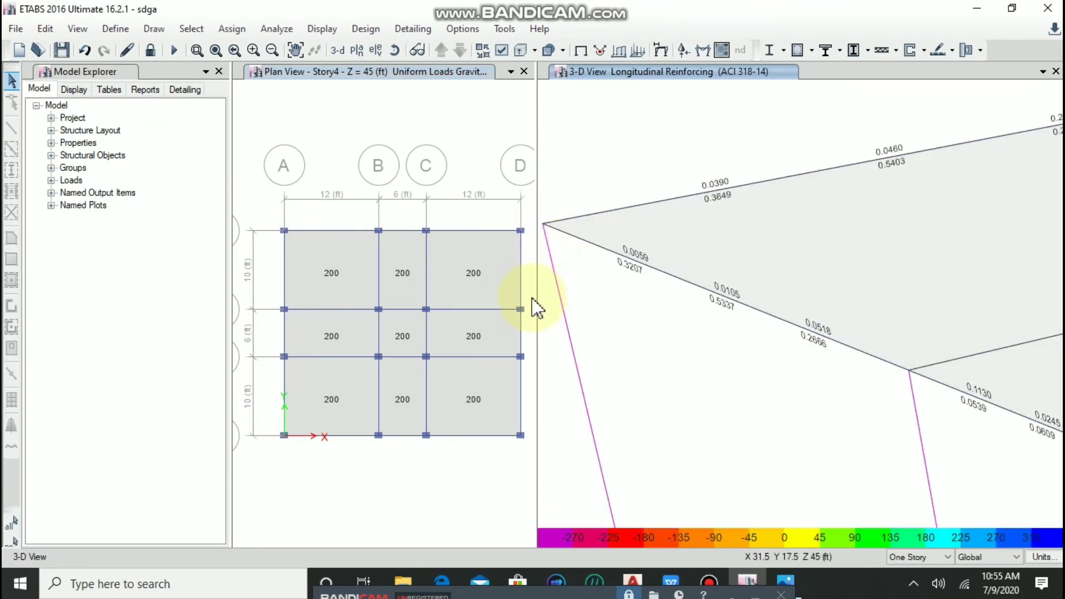
{"action": "left_click_drag", "start_coordinate": [536, 296], "coordinate": [368, 297]}
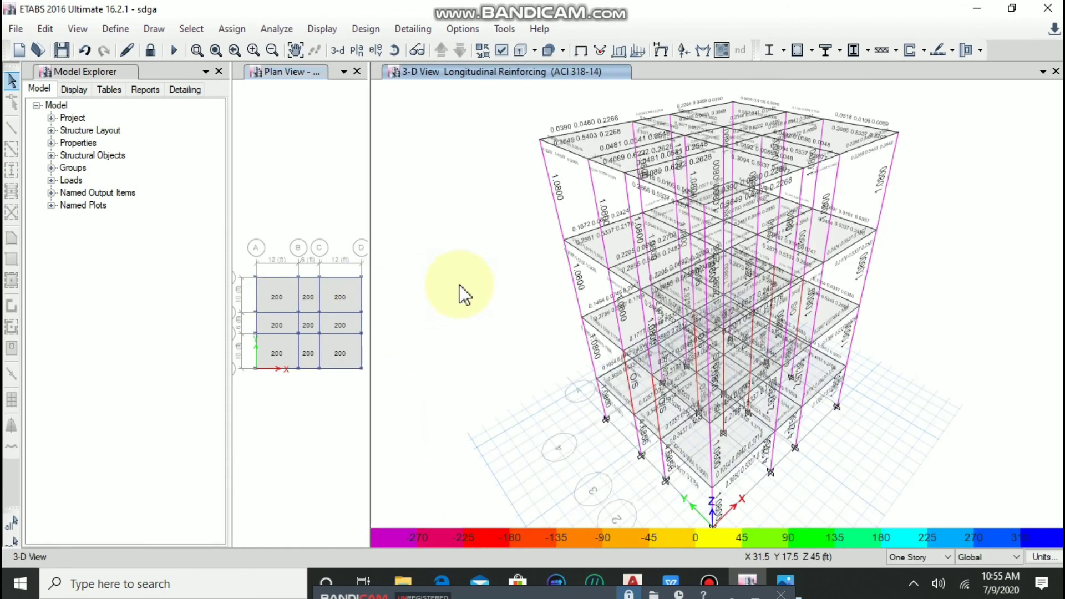
- Examine the longitudinal reinforcing areas on the top-story corner beams and corner column, and check the available unit options
{"action": "scroll", "coordinate": [594, 107], "scroll_direction": "up", "scroll_amount": 3}
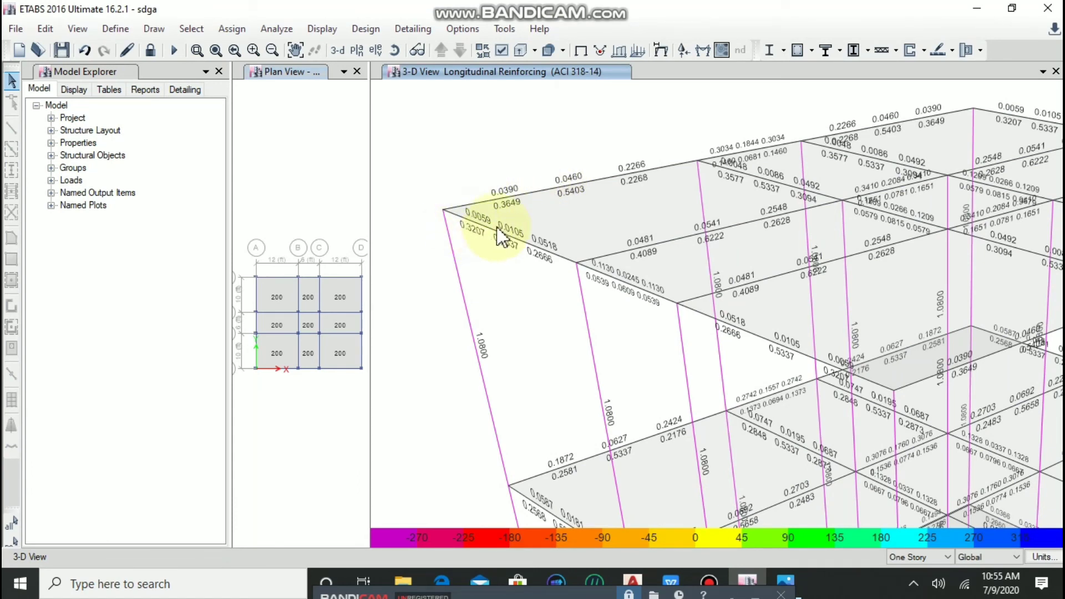
{"action": "scroll", "coordinate": [493, 230], "scroll_direction": "up", "scroll_amount": 3}
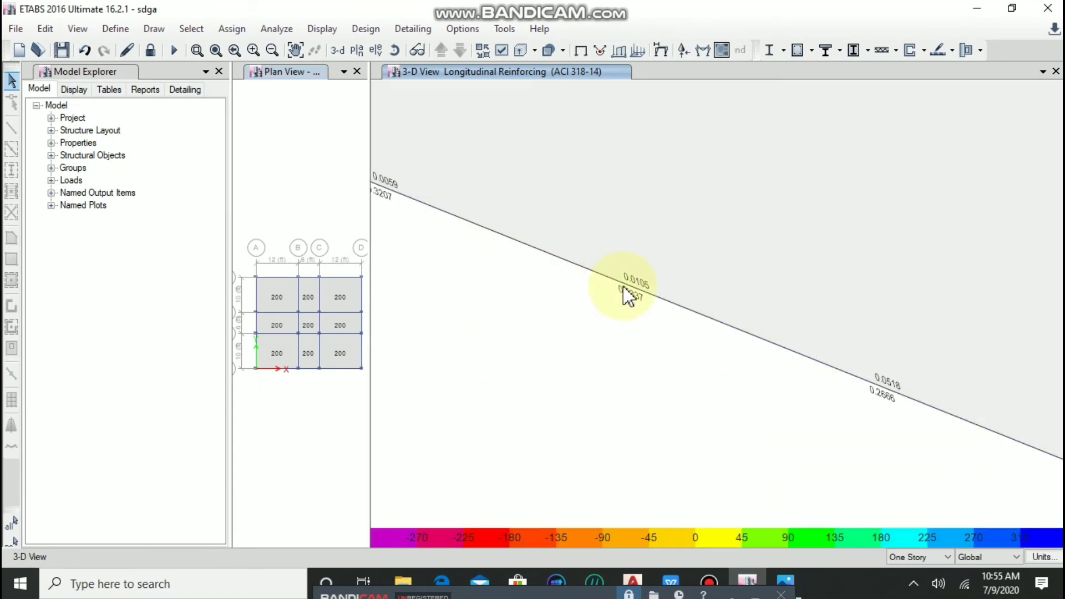
{"action": "scroll", "coordinate": [661, 304], "scroll_direction": "down", "scroll_amount": 3}
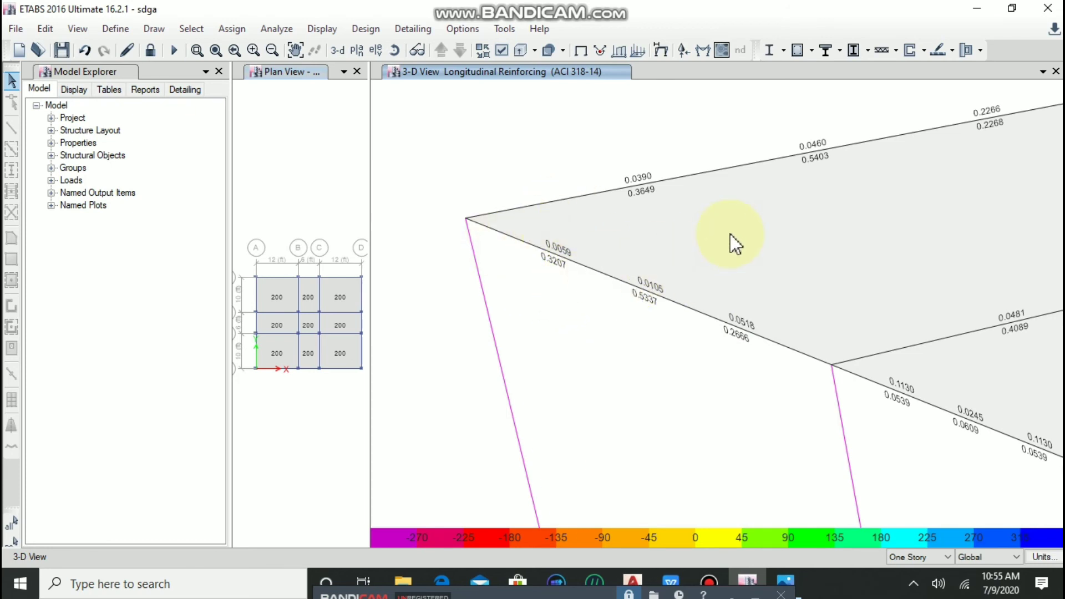
{"action": "scroll", "coordinate": [730, 235], "scroll_direction": "down", "scroll_amount": 4}
{"action": "scroll", "coordinate": [708, 286], "scroll_direction": "up", "scroll_amount": 2}
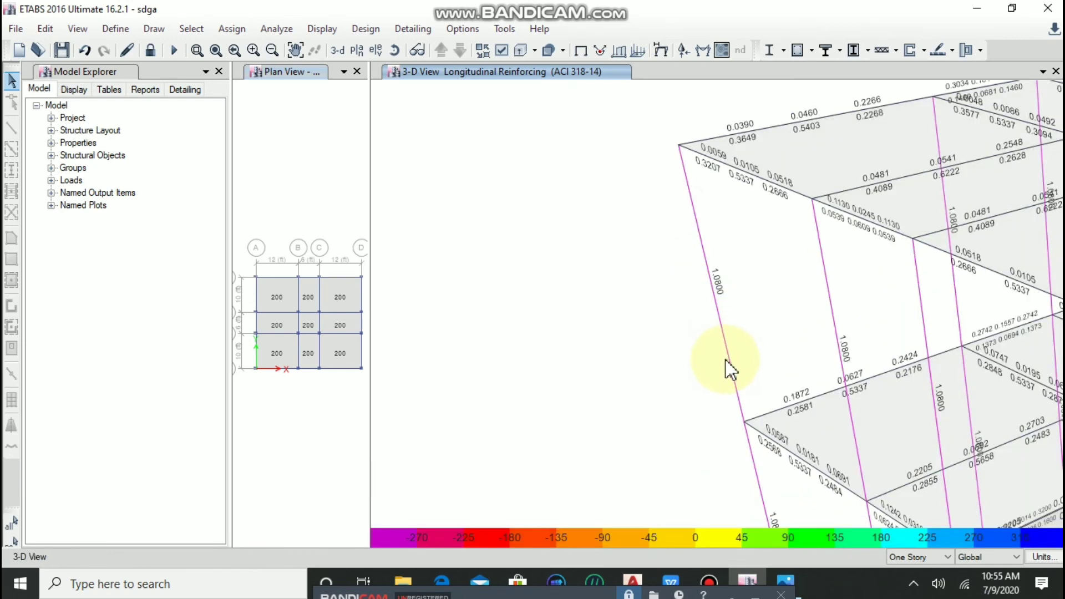
{"action": "scroll", "coordinate": [727, 363], "scroll_direction": "up", "scroll_amount": 3}
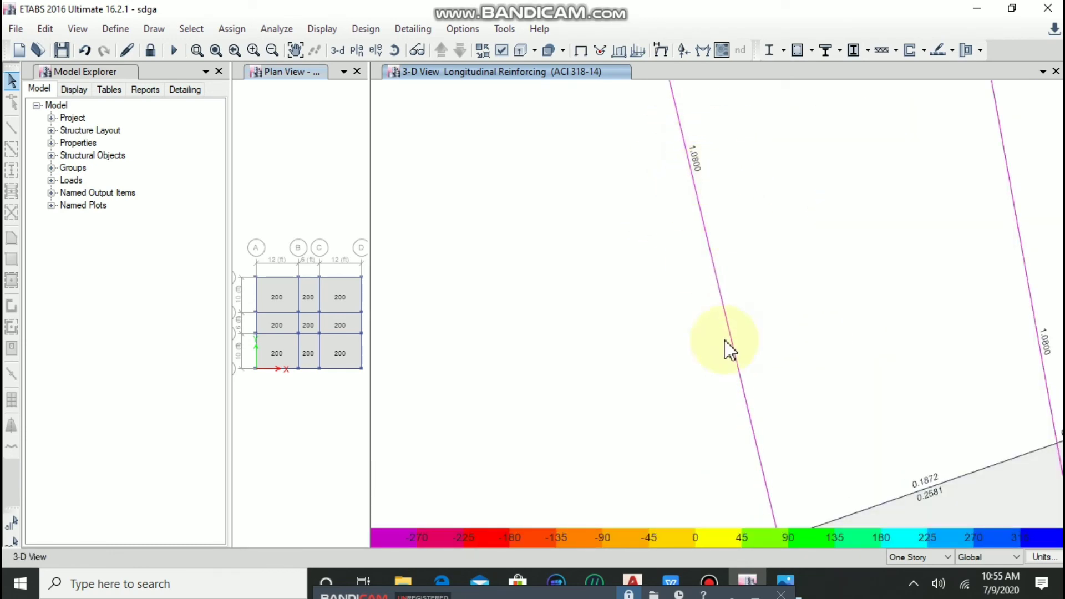
{"action": "left_click", "coordinate": [1043, 557]}
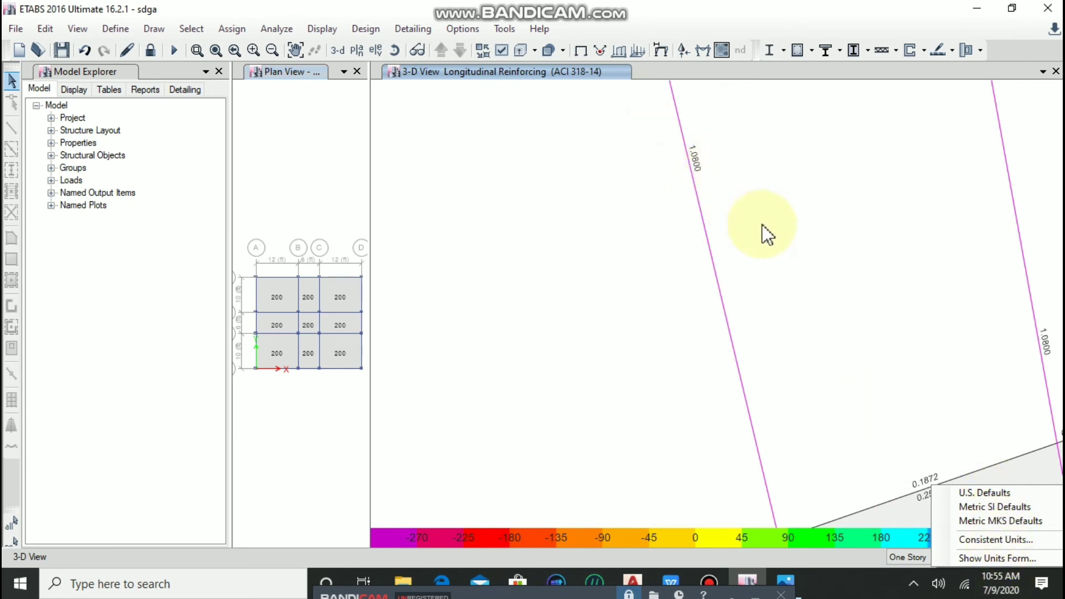
{"action": "left_click", "coordinate": [811, 298]}
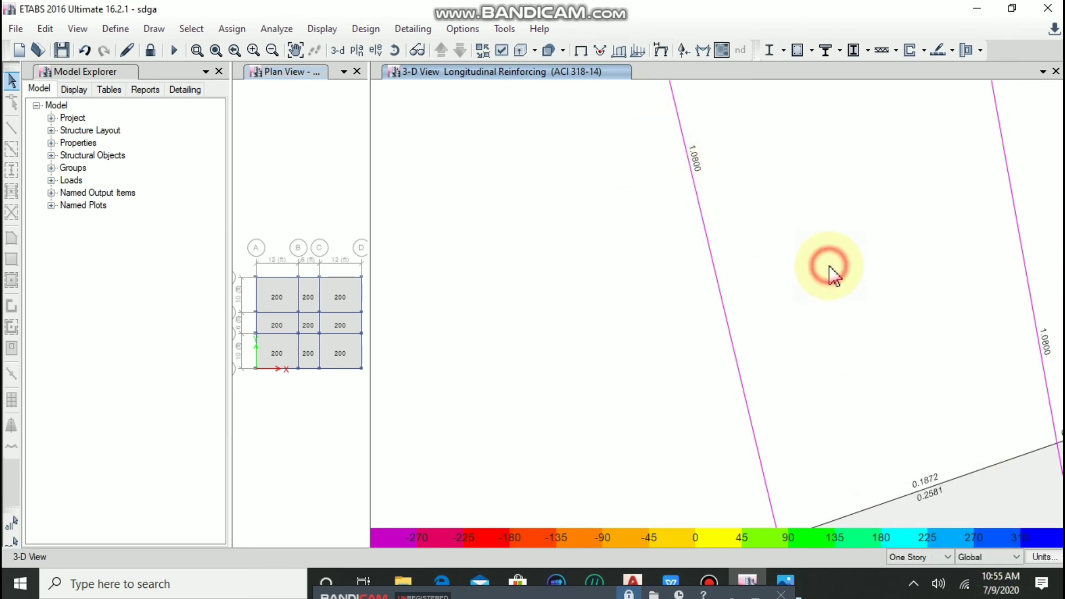
- Enlarge the Story4 plan view so it takes up most of the space beside the 3-D view
{"action": "scroll", "coordinate": [830, 274], "scroll_direction": "down", "scroll_amount": 5}
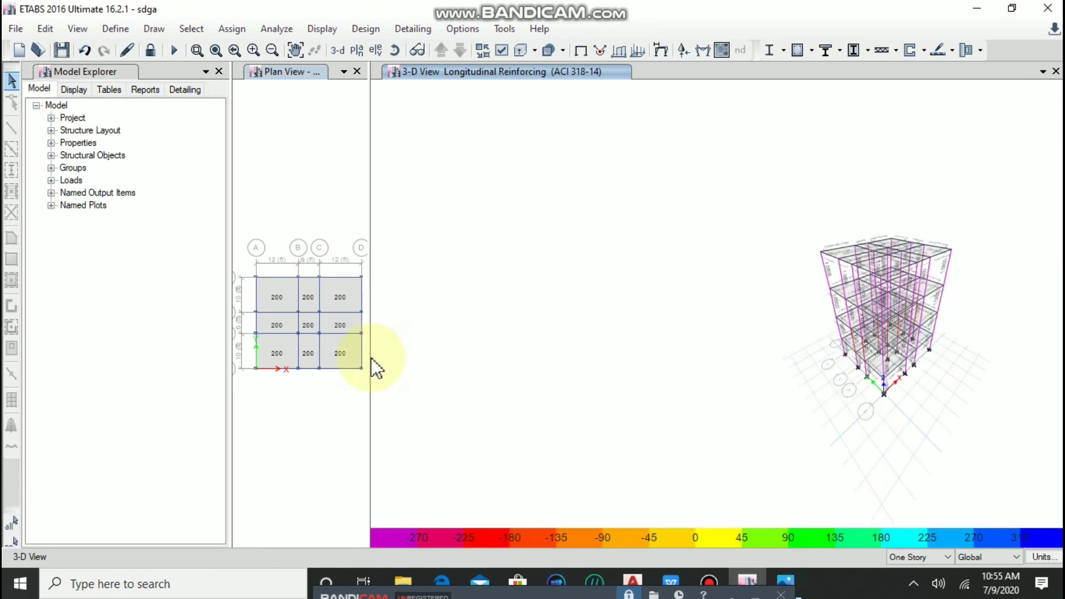
{"action": "left_click_drag", "start_coordinate": [371, 360], "coordinate": [886, 357]}
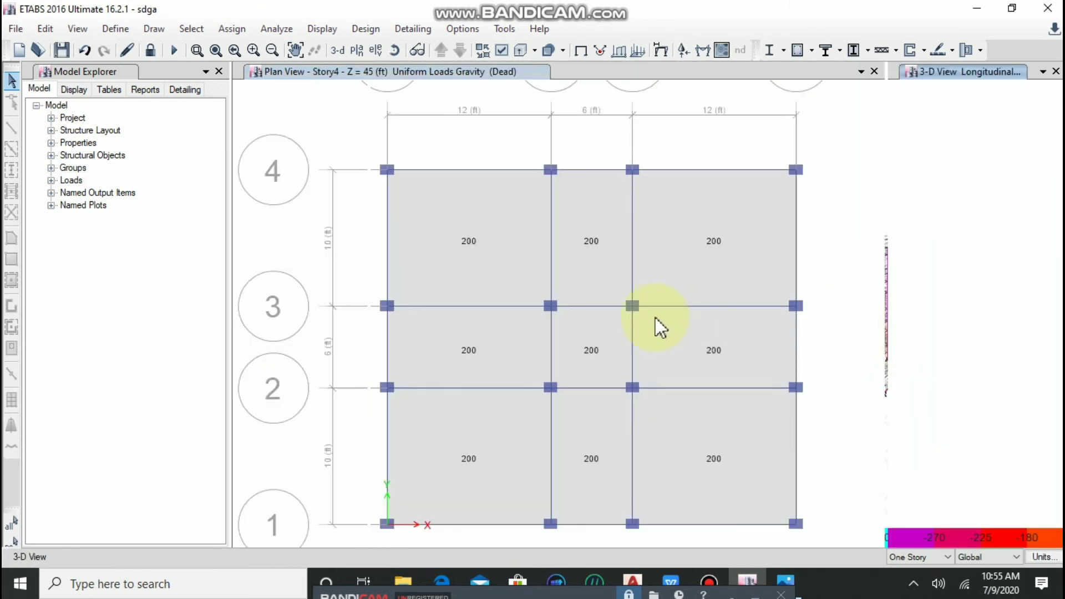
- Run the concrete frame design check with the Story4 plan view active so it displays the longitudinal reinforcing
{"action": "left_click", "coordinate": [424, 118]}
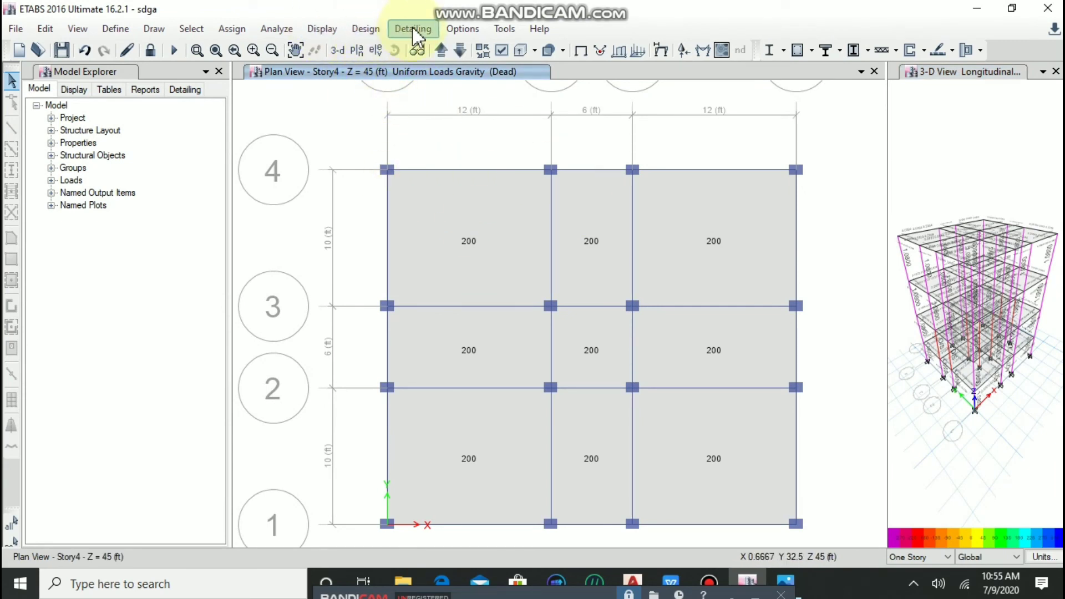
{"action": "left_click", "coordinate": [366, 29]}
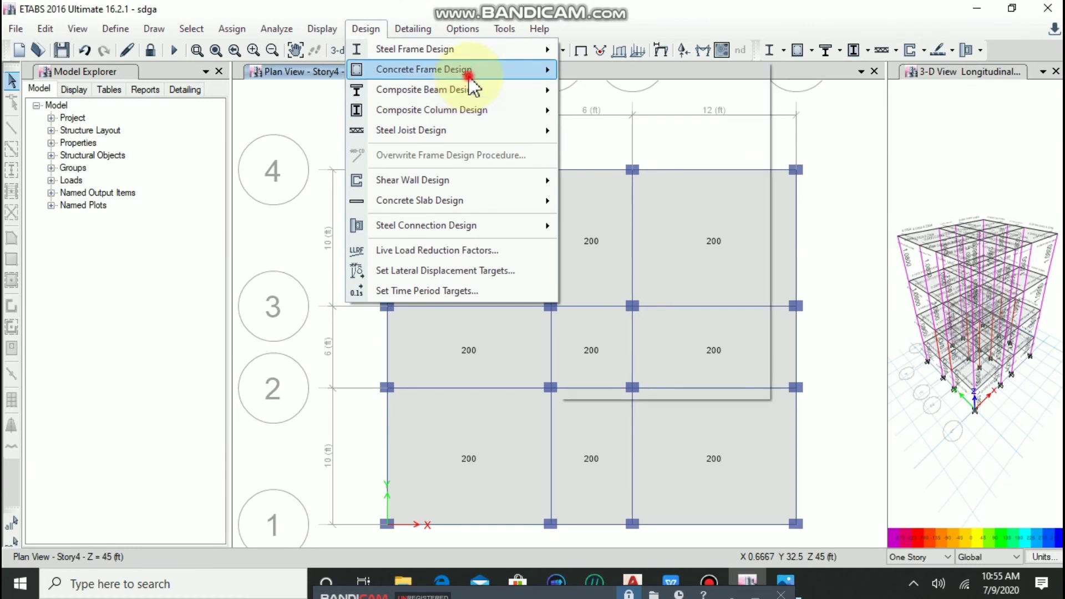
{"action": "mouse_move", "coordinate": [469, 77]}
{"action": "left_click", "coordinate": [643, 207]}
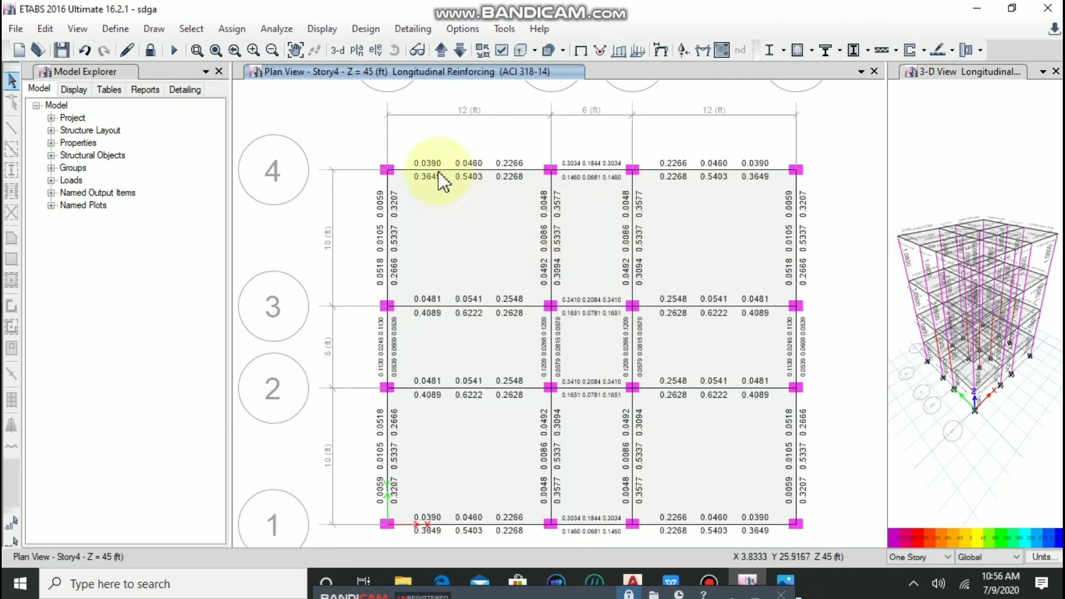
- Widen the Story4 plan view and examine the longitudinal reinforcing areas along the beam on grid 4 between grids A and B
{"action": "scroll", "coordinate": [443, 170], "scroll_direction": "up", "scroll_amount": 3}
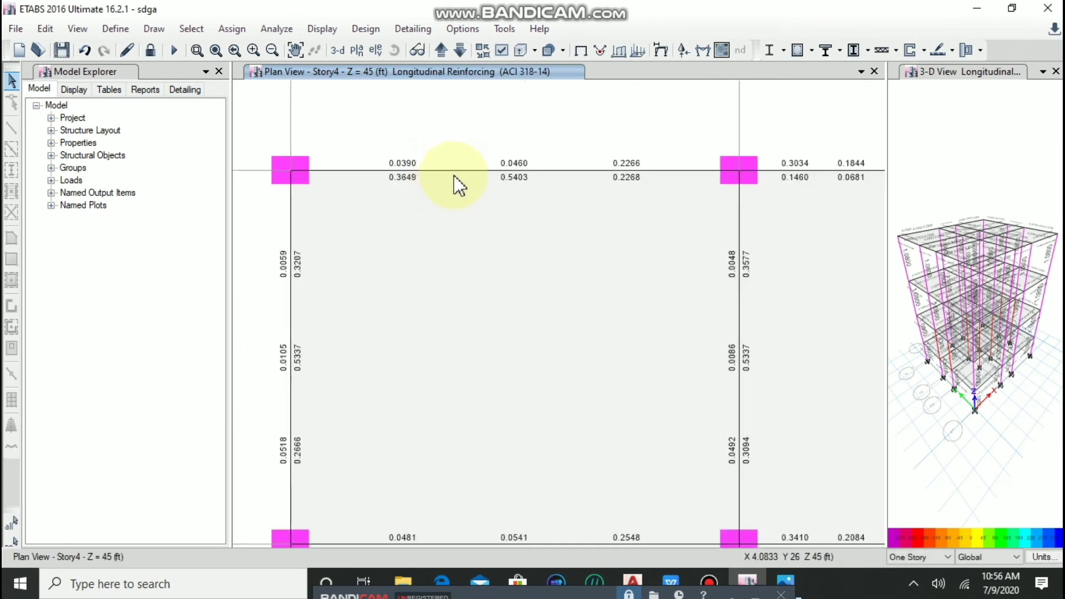
{"action": "left_click", "coordinate": [889, 408]}
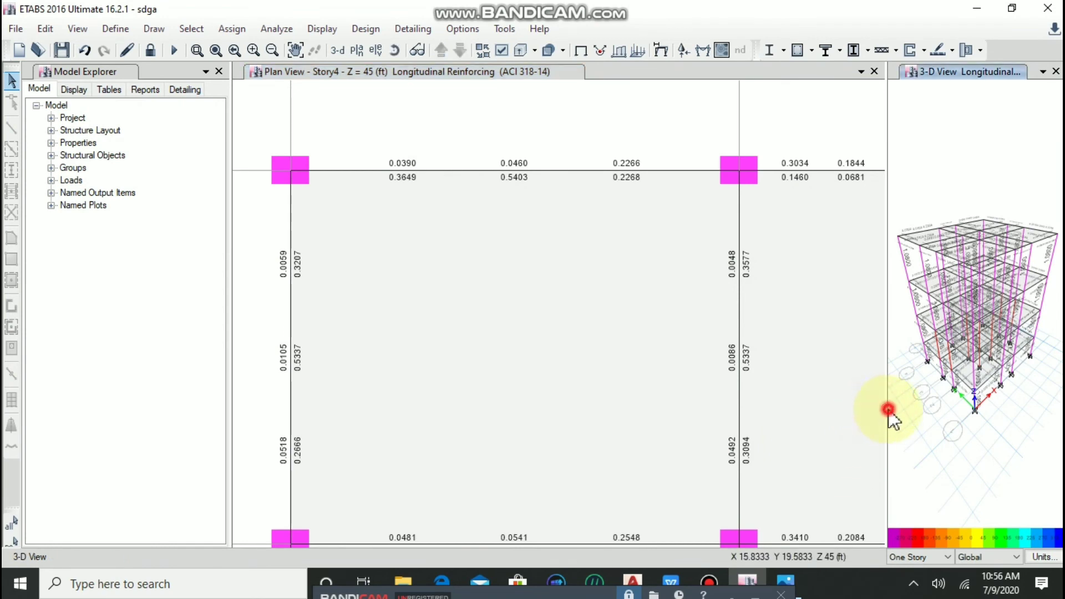
{"action": "left_click_drag", "start_coordinate": [888, 411], "coordinate": [985, 398]}
{"action": "left_click_drag", "start_coordinate": [889, 417], "coordinate": [996, 394]}
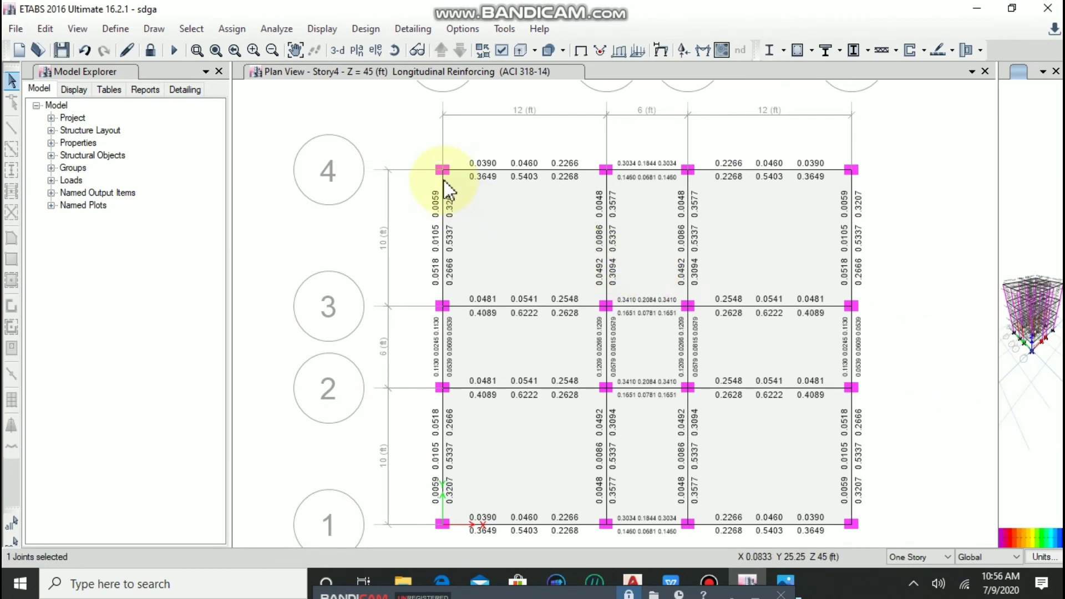
{"action": "scroll", "coordinate": [446, 177], "scroll_direction": "up", "scroll_amount": 3}
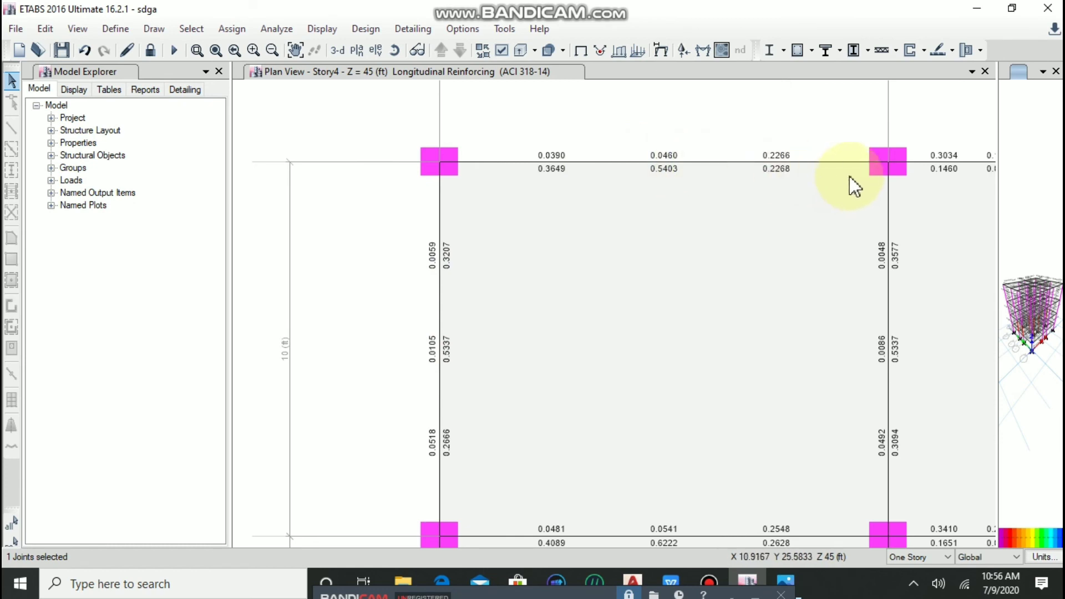
{"action": "scroll", "coordinate": [620, 165], "scroll_direction": "up", "scroll_amount": 3}
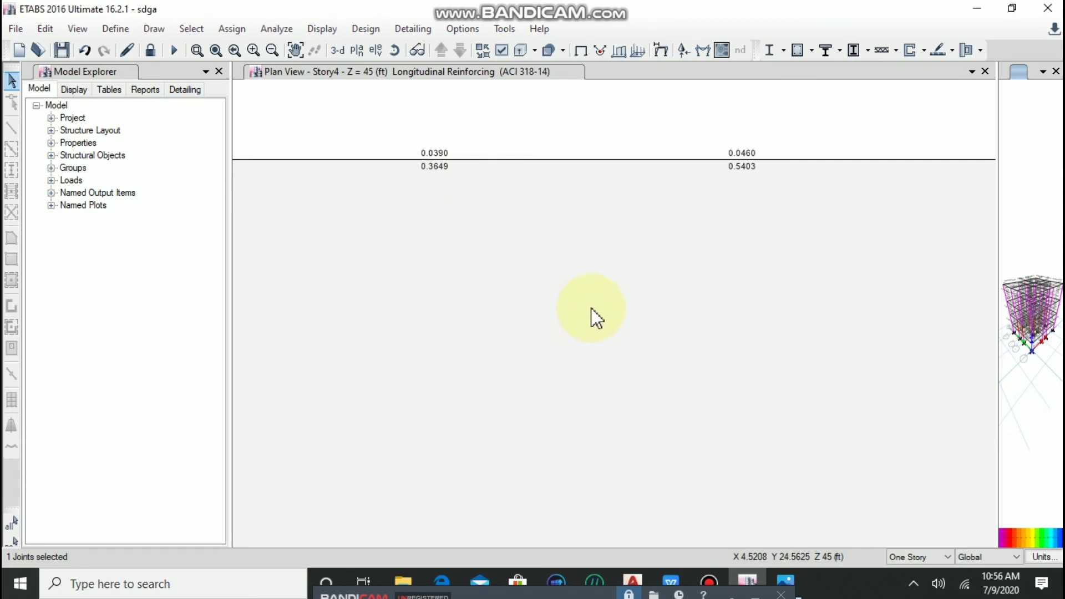
{"action": "scroll", "coordinate": [538, 190], "scroll_direction": "down", "scroll_amount": 2}
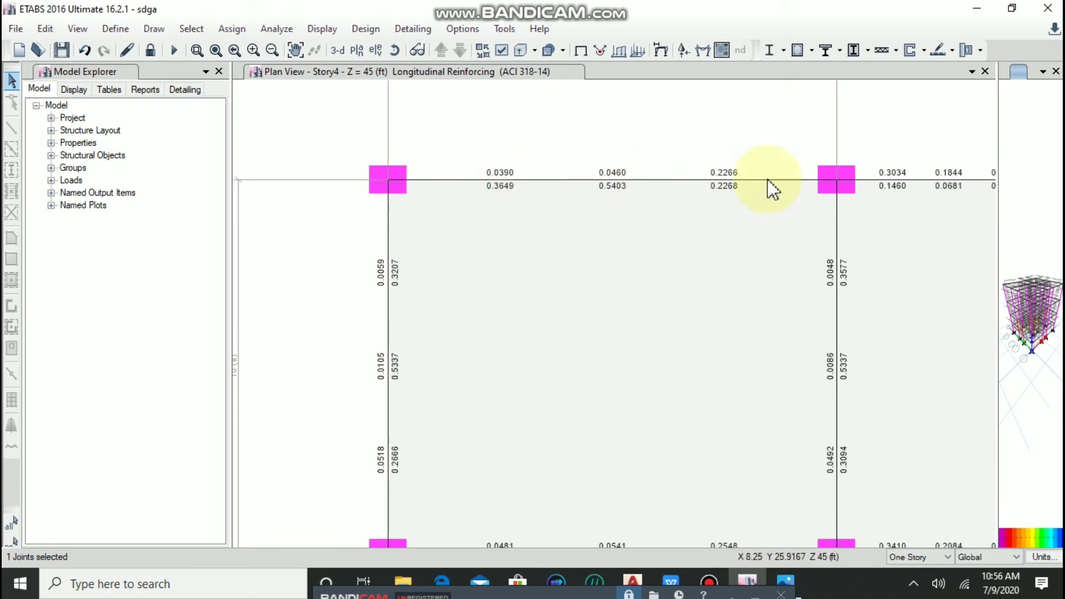
- Display elevation A in the view beside the Story4 plan and enlarge that elevation view
{"action": "left_click", "coordinate": [375, 54]}
{"action": "left_click", "coordinate": [588, 491]}
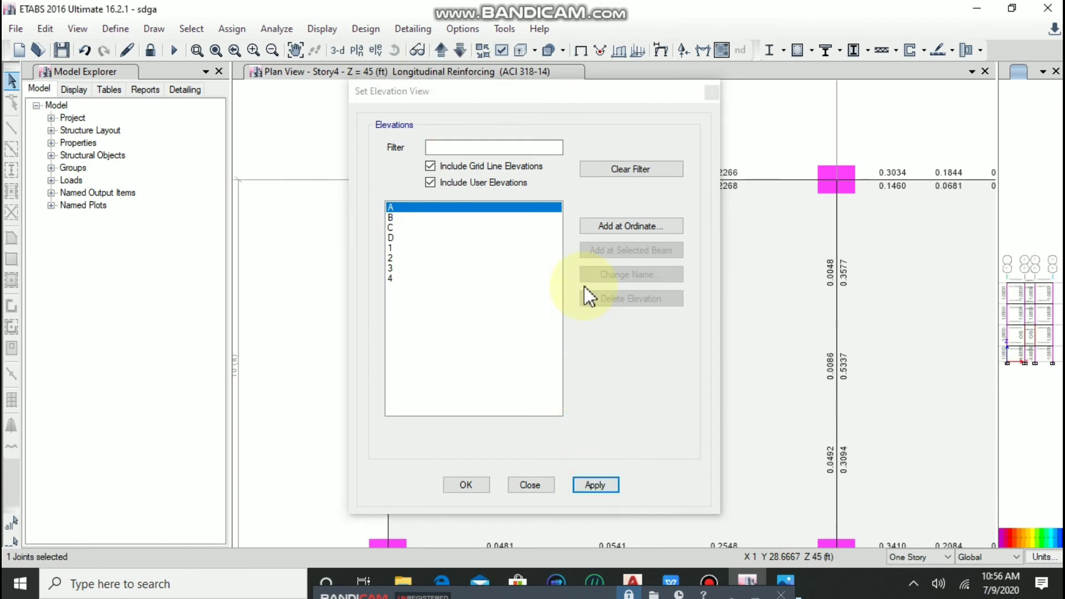
{"action": "left_click", "coordinate": [712, 94]}
{"action": "scroll", "coordinate": [553, 267], "scroll_direction": "down", "scroll_amount": 5}
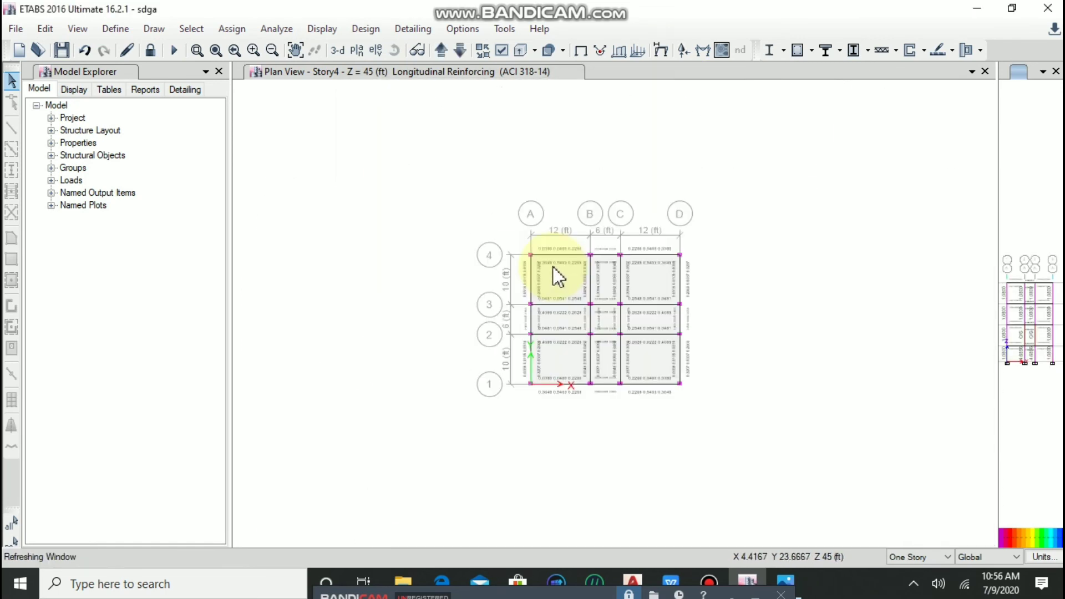
{"action": "scroll", "coordinate": [544, 196], "scroll_direction": "up", "scroll_amount": 5}
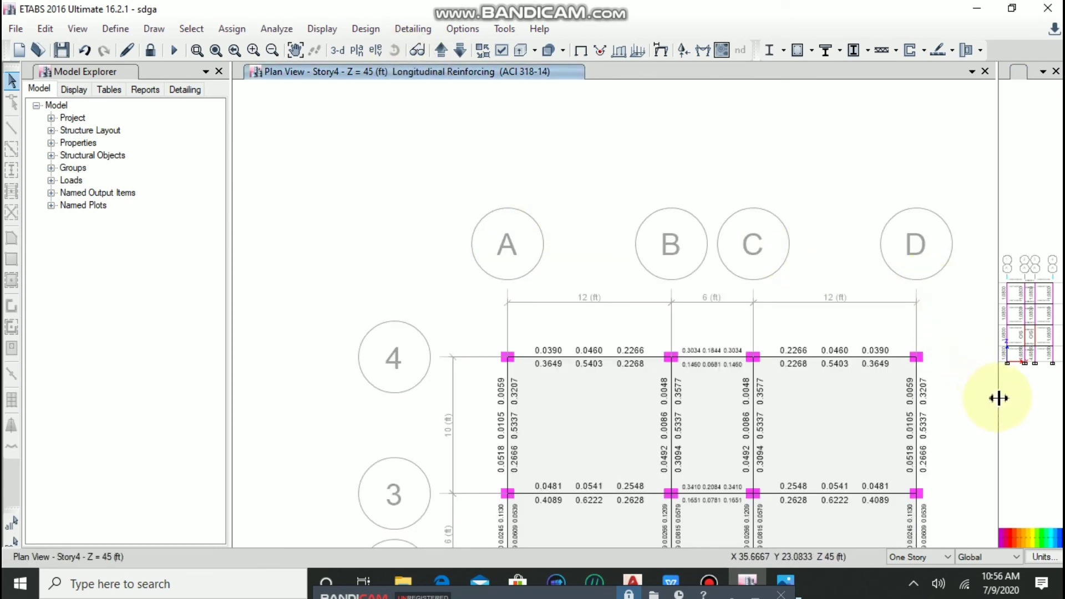
{"action": "left_click_drag", "start_coordinate": [999, 398], "coordinate": [319, 304]}
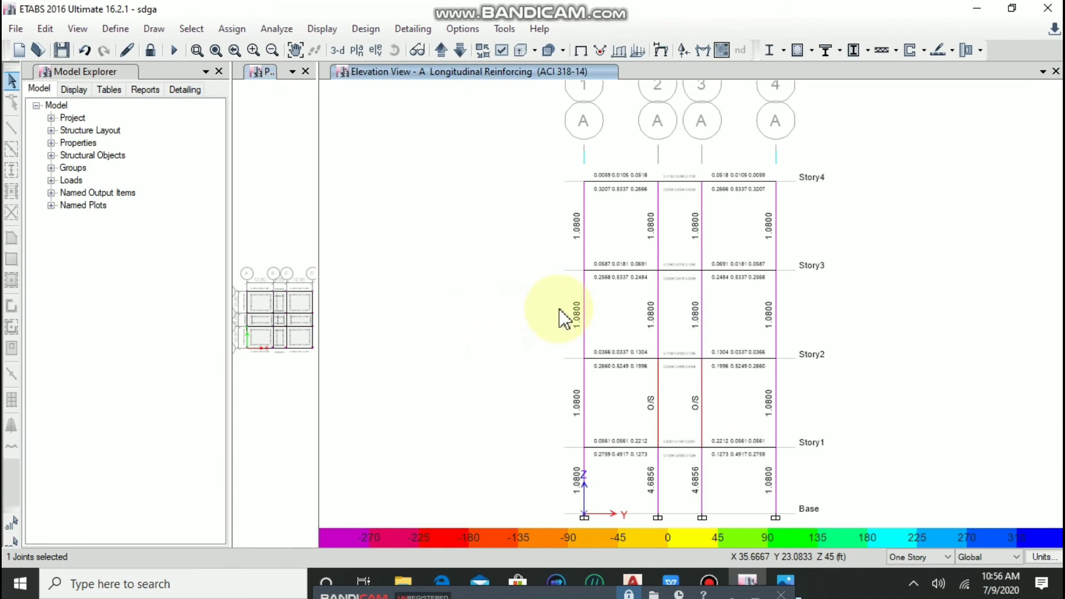
- Examine the beam and column longitudinal reinforcing on elevation A and enlarge the Story4 plan view again
{"action": "scroll", "coordinate": [574, 217], "scroll_direction": "up", "scroll_amount": 3}
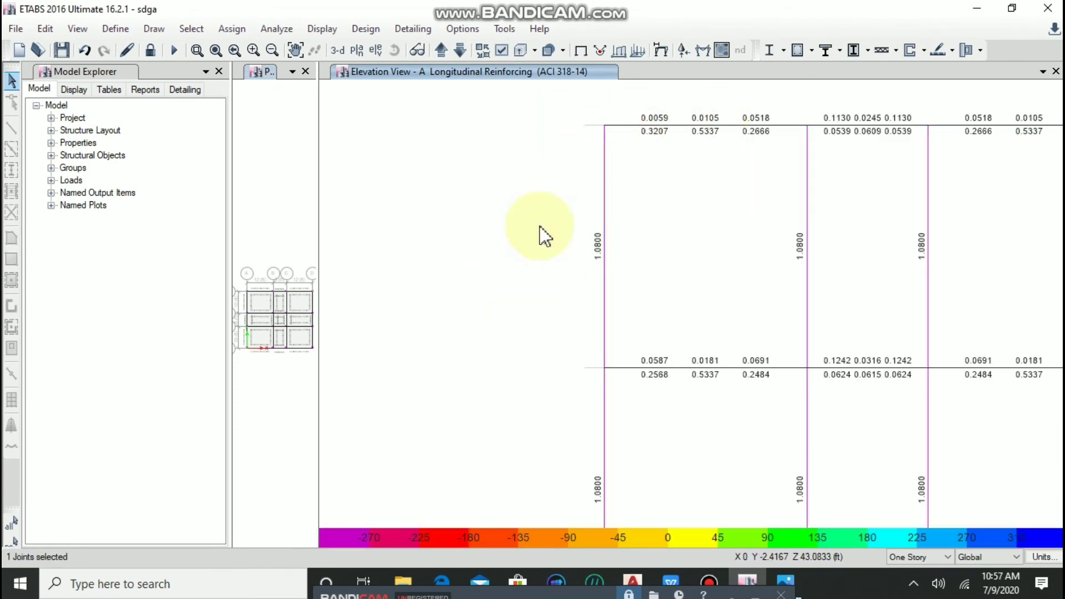
{"action": "left_click_drag", "start_coordinate": [549, 183], "coordinate": [735, 298]}
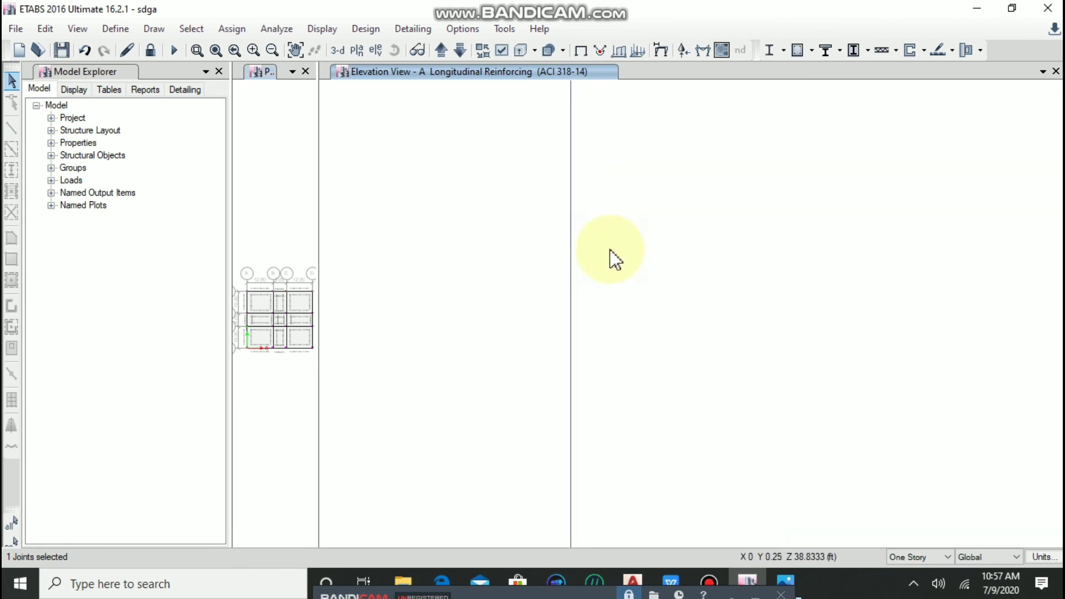
{"action": "scroll", "coordinate": [537, 219], "scroll_direction": "down", "scroll_amount": 5}
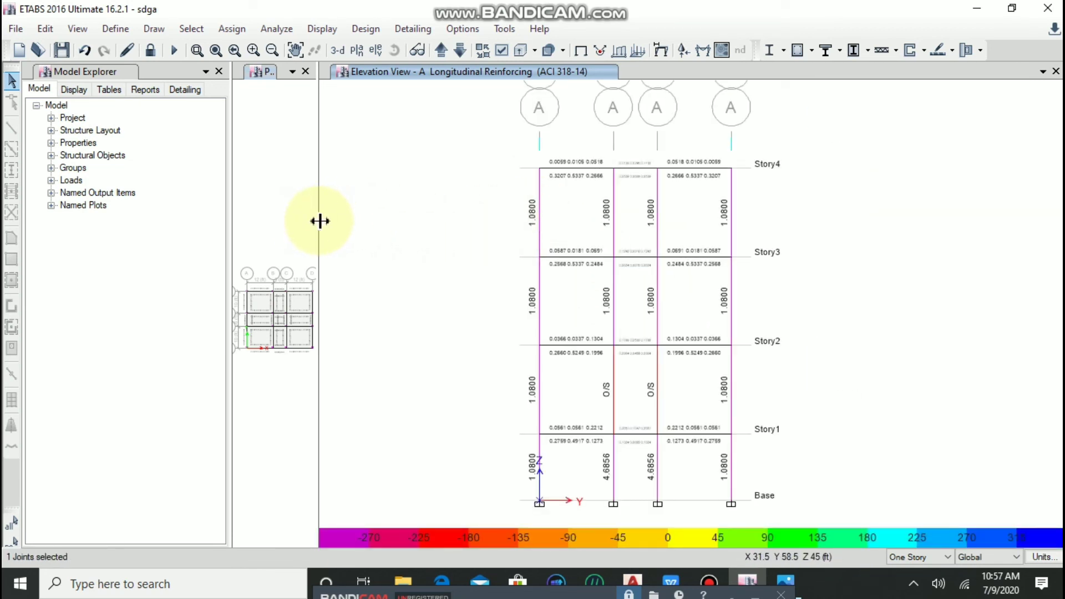
{"action": "left_click_drag", "start_coordinate": [320, 221], "coordinate": [874, 241]}
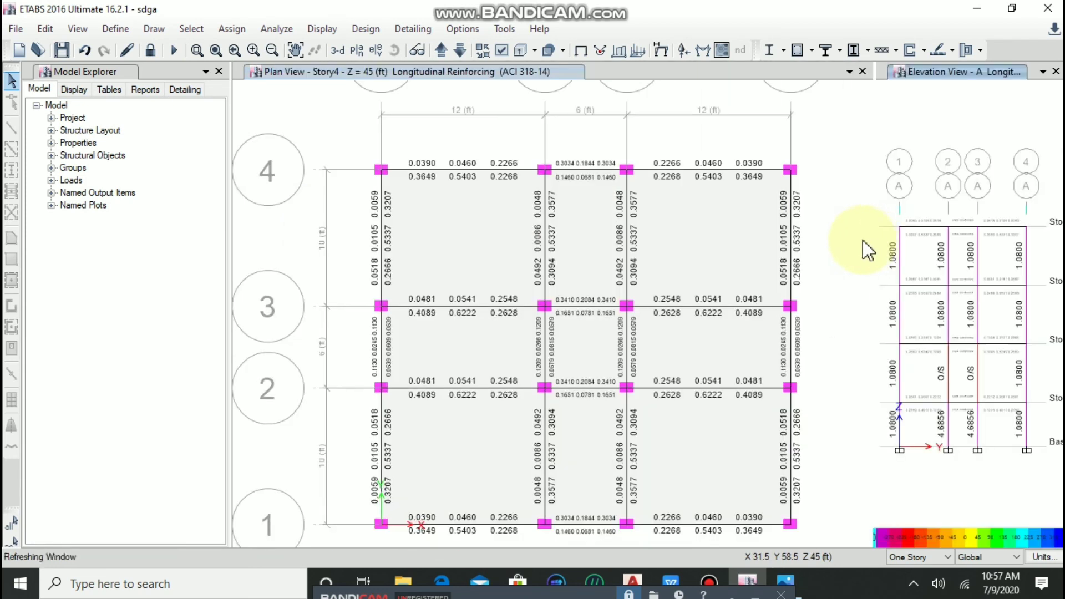
{"action": "left_click", "coordinate": [647, 108]}
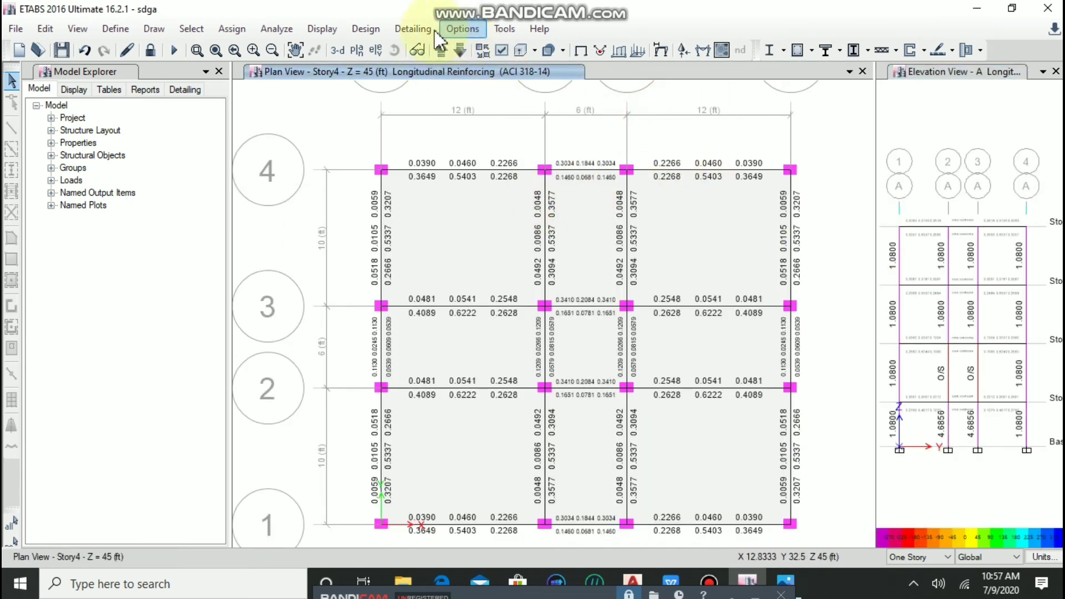
{"action": "left_click", "coordinate": [365, 28]}
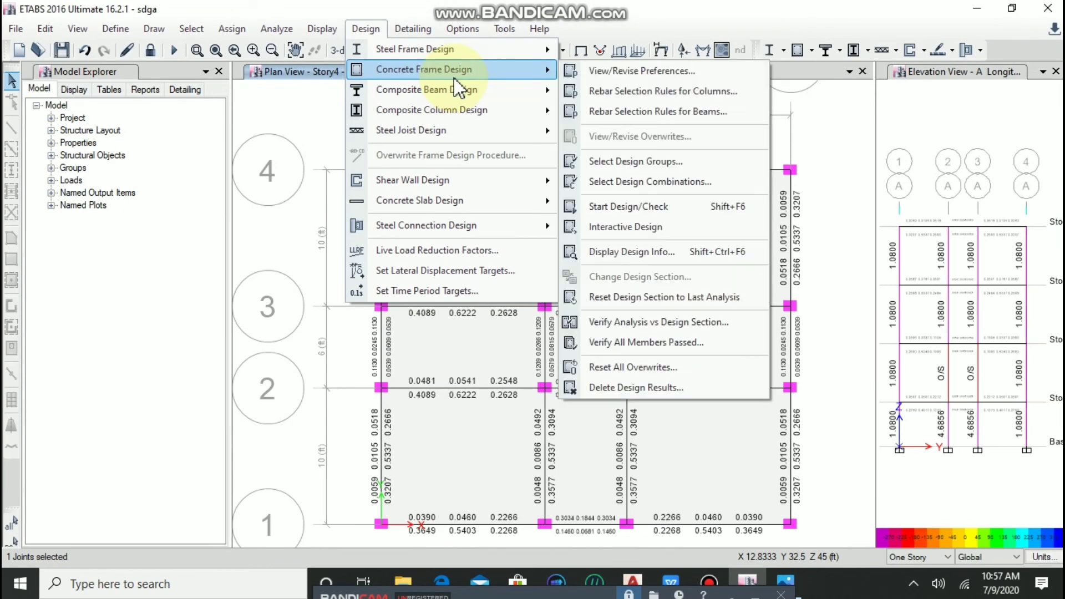
{"action": "key", "text": "Escape"}
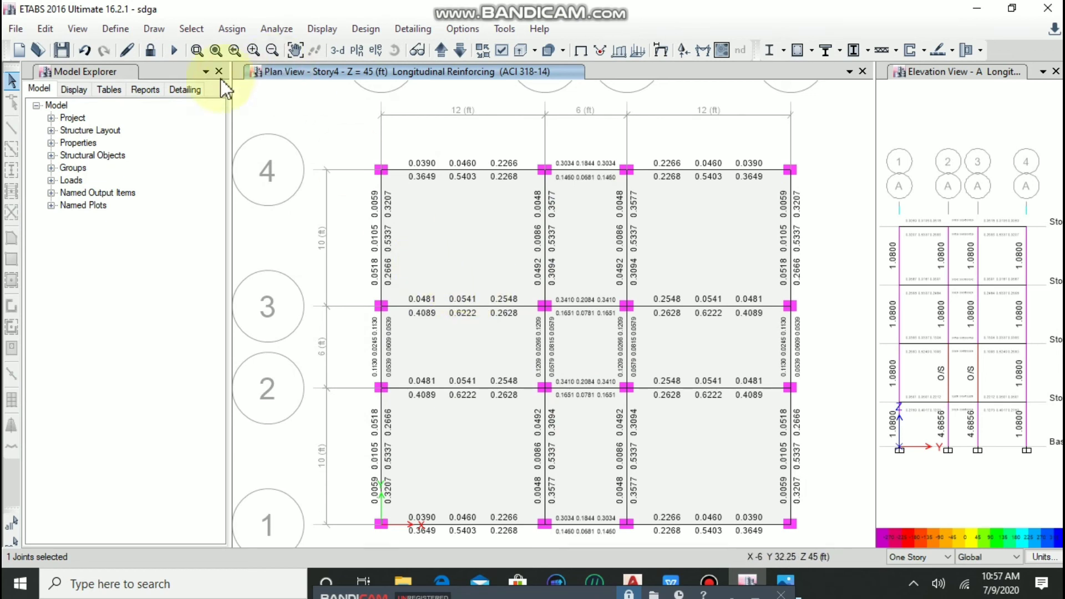
- Unlock the model and add X-direction design strips on layer A to Story4, including middle strips, with automatic strip width
{"action": "left_click", "coordinate": [149, 55]}
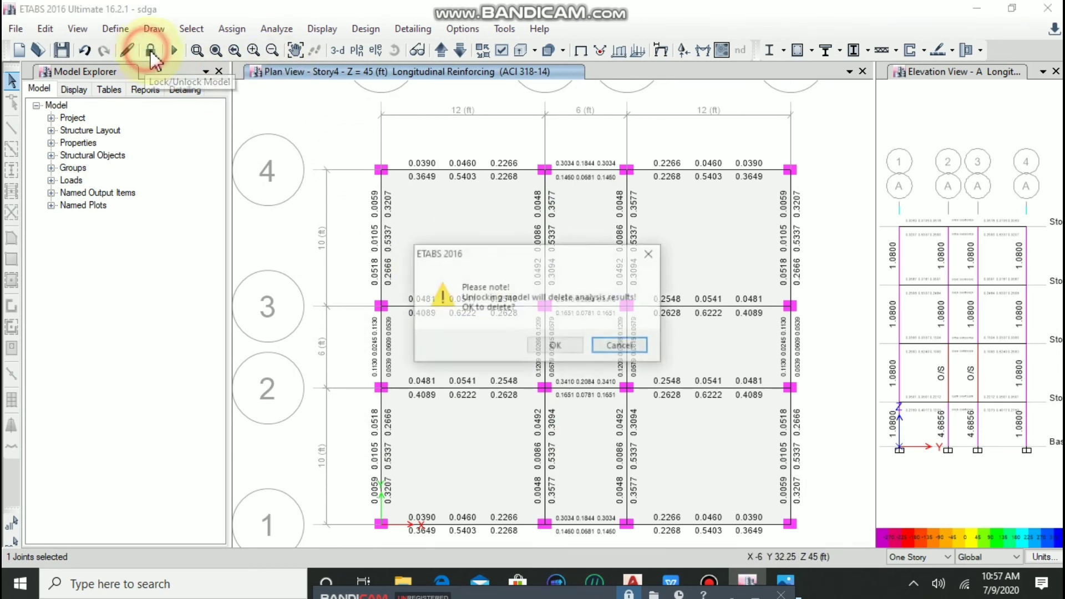
{"action": "left_click", "coordinate": [552, 347]}
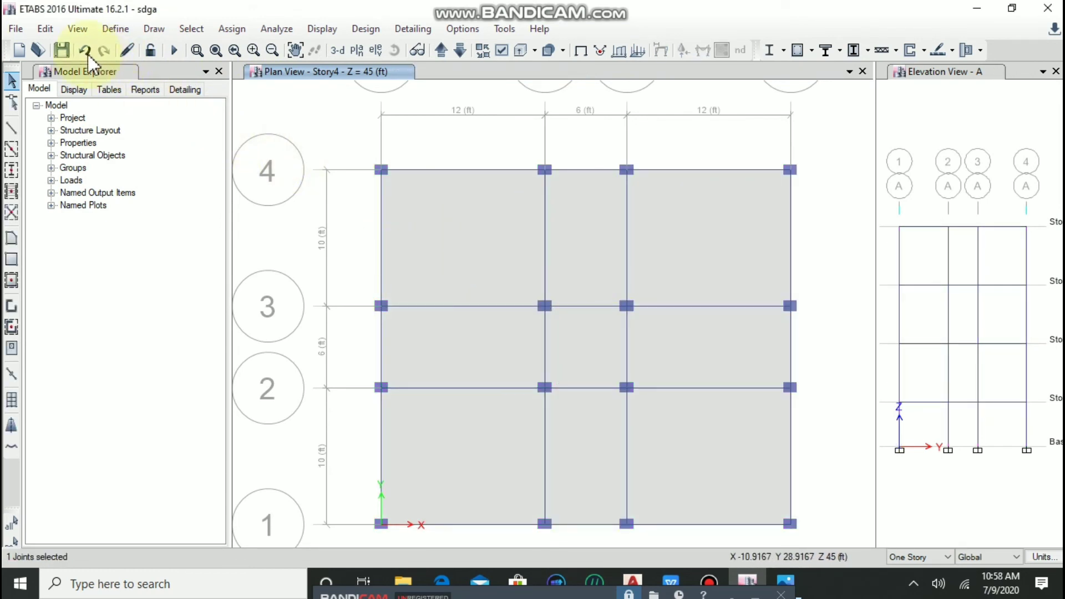
{"action": "left_click", "coordinate": [45, 29]}
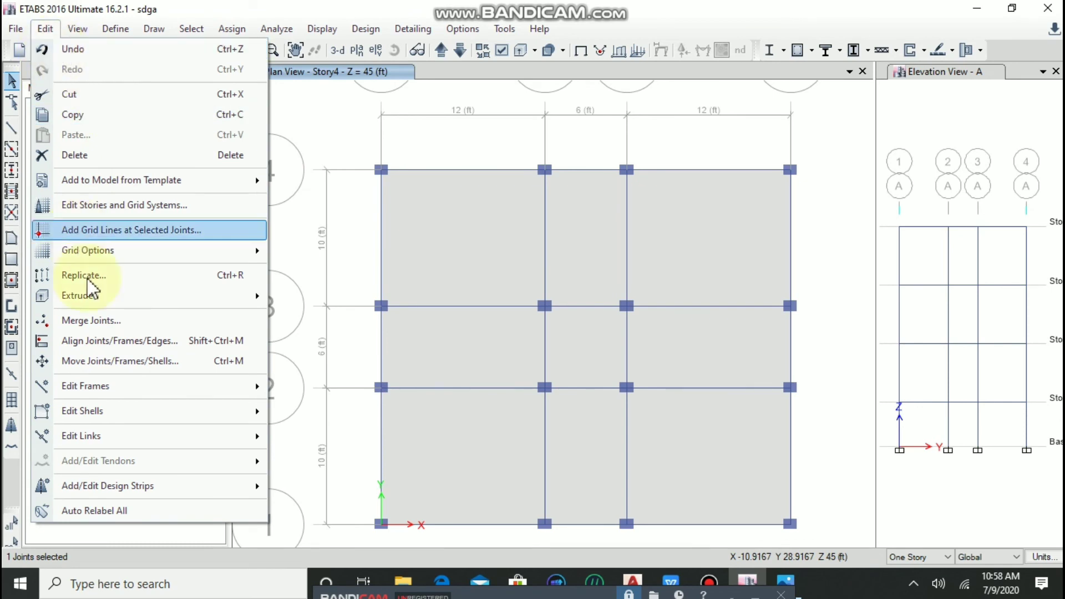
{"action": "mouse_move", "coordinate": [185, 487]}
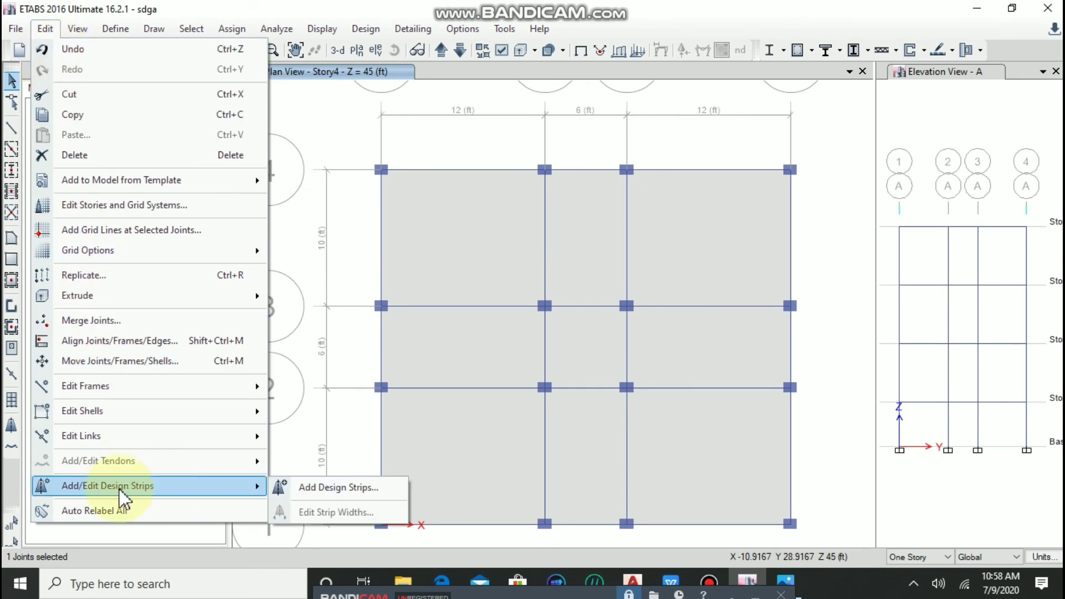
{"action": "left_click", "coordinate": [318, 490]}
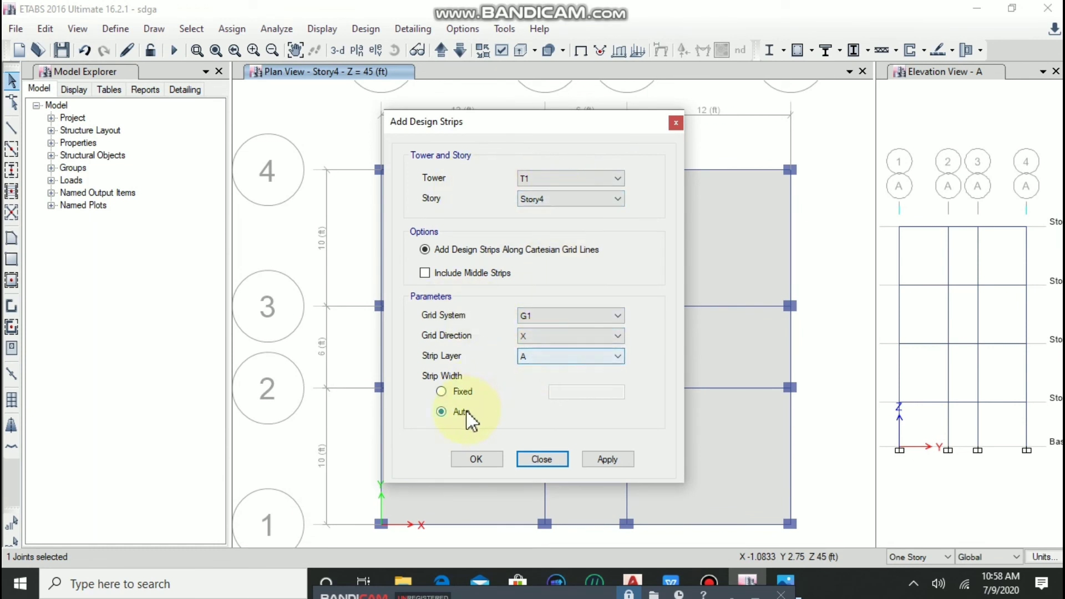
{"action": "left_click", "coordinate": [426, 273]}
{"action": "left_click", "coordinate": [609, 460]}
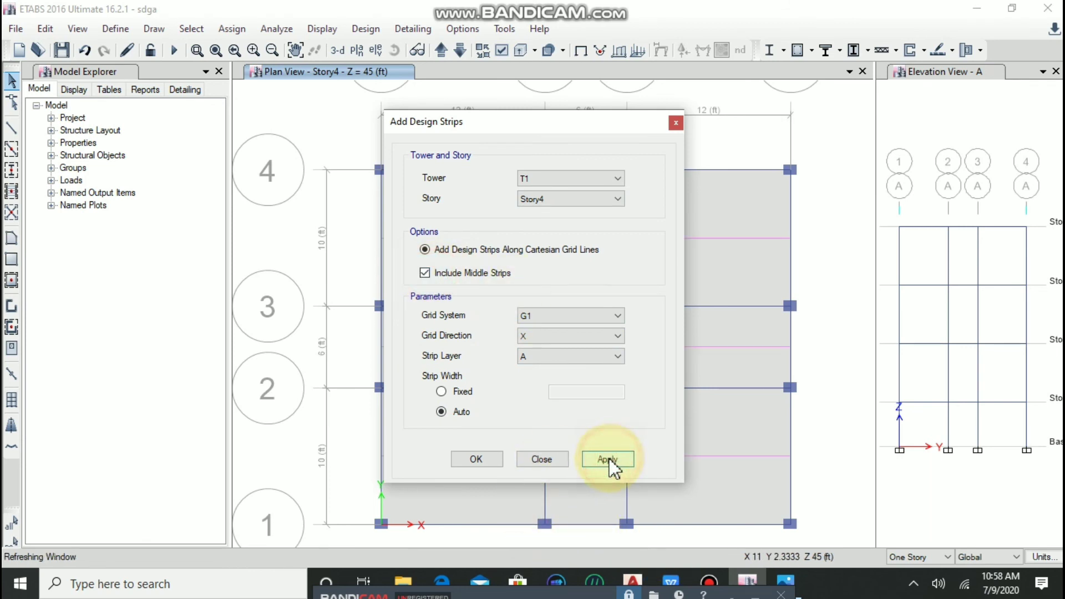
{"action": "left_click_drag", "start_coordinate": [548, 123], "coordinate": [198, 95]}
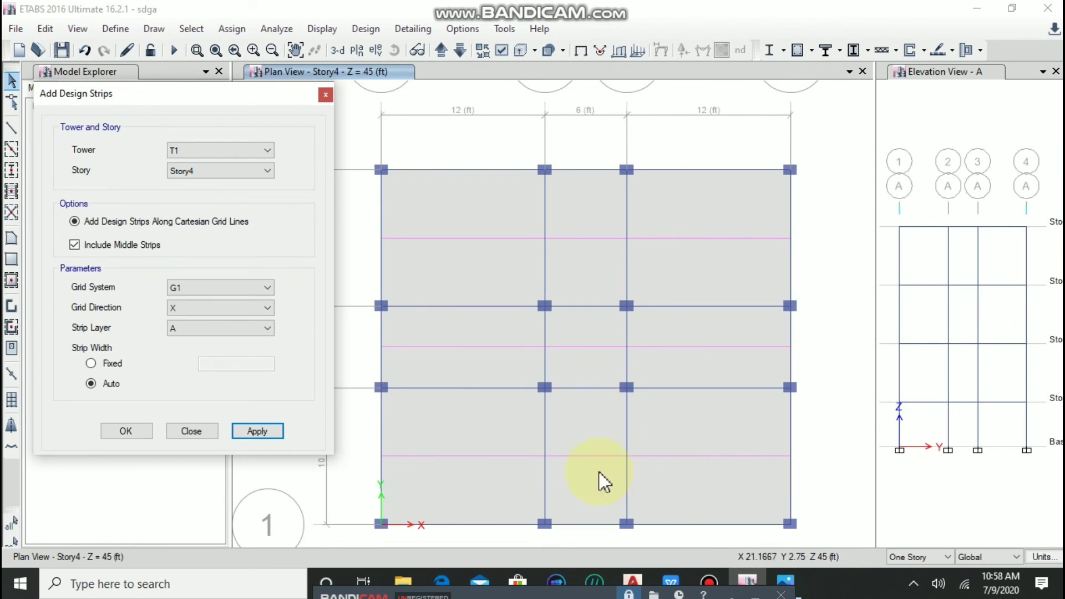
- Add Y-direction design strips on layer B to Story4 along grid system G1, including middle strips, with automatic width
{"action": "left_click_drag", "start_coordinate": [202, 96], "coordinate": [487, 94]}
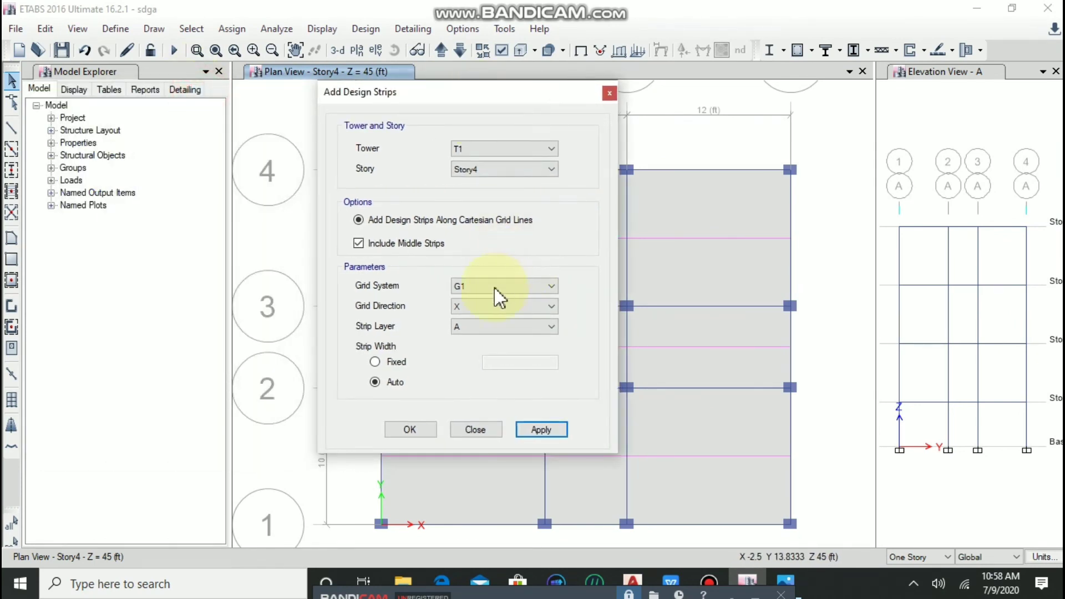
{"action": "left_click", "coordinate": [488, 306]}
{"action": "left_click", "coordinate": [483, 330]}
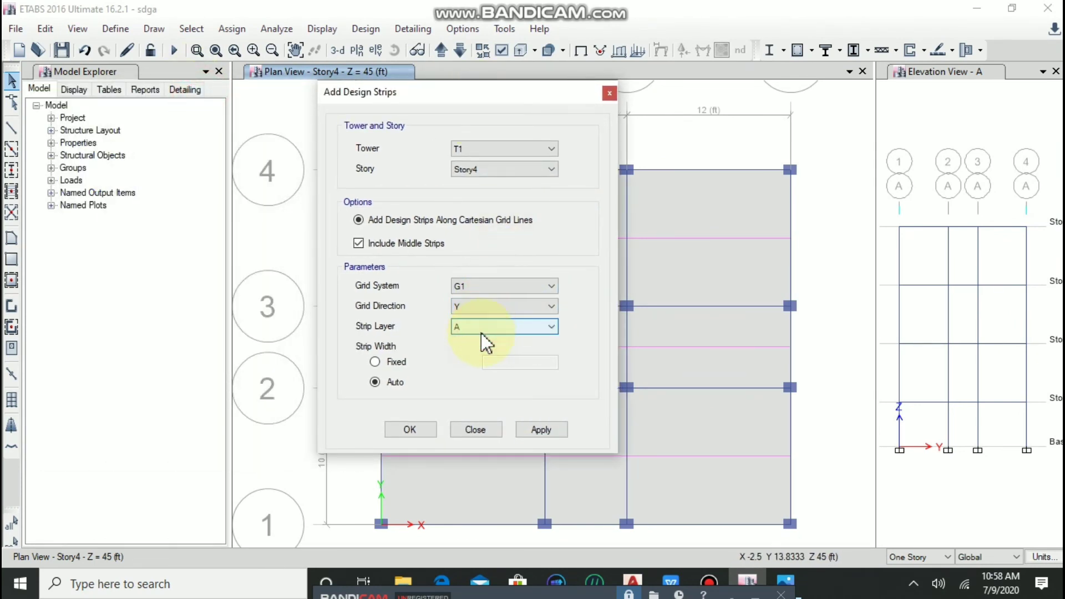
{"action": "left_click", "coordinate": [481, 329]}
{"action": "left_click", "coordinate": [472, 352]}
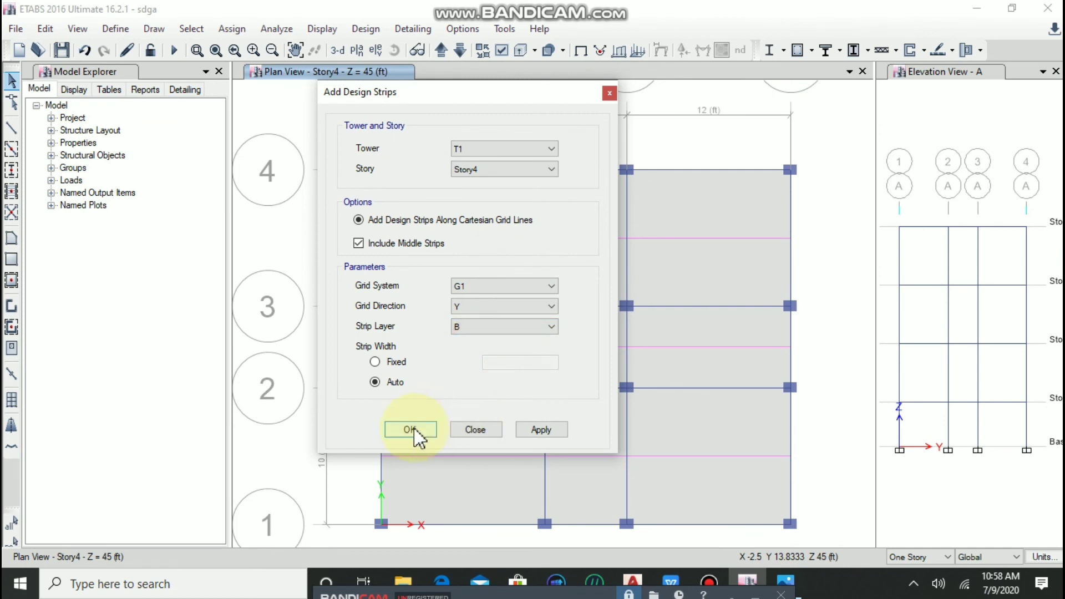
{"action": "left_click", "coordinate": [538, 431]}
{"action": "left_click_drag", "start_coordinate": [447, 98], "coordinate": [206, 106]}
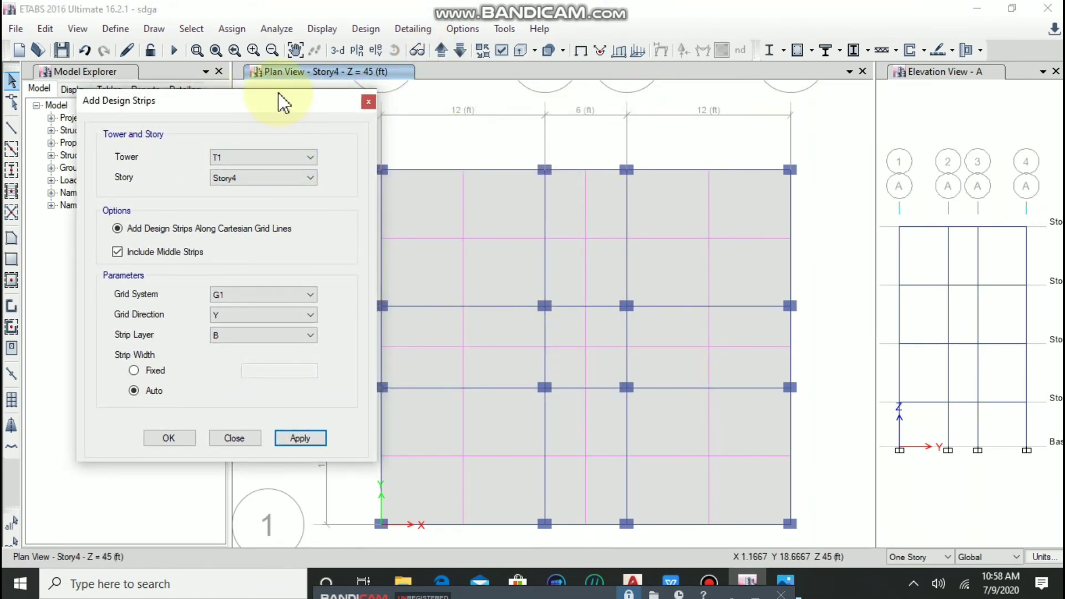
{"action": "left_click_drag", "start_coordinate": [303, 105], "coordinate": [442, 94]}
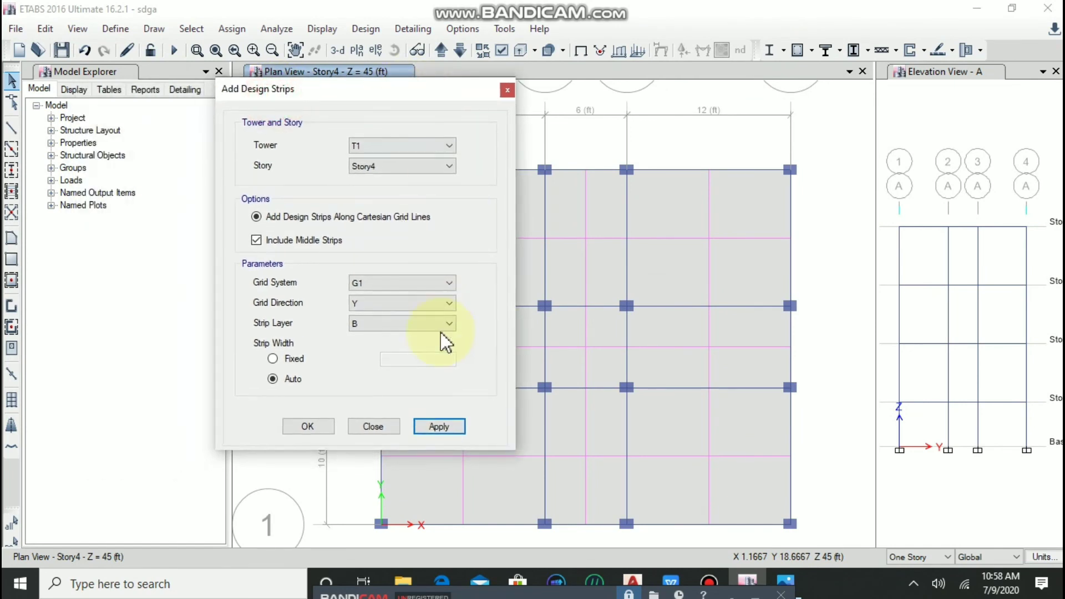
{"action": "left_click", "coordinate": [374, 427]}
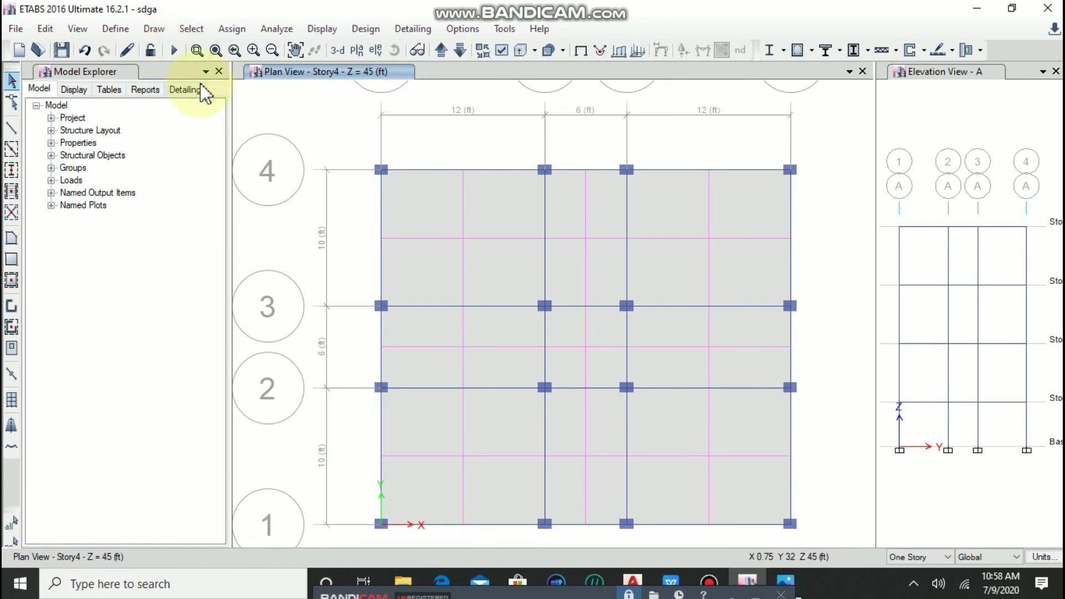
- Run the analysis again on the model with the design strips and make the Story4 plan view active
{"action": "left_click", "coordinate": [174, 52]}
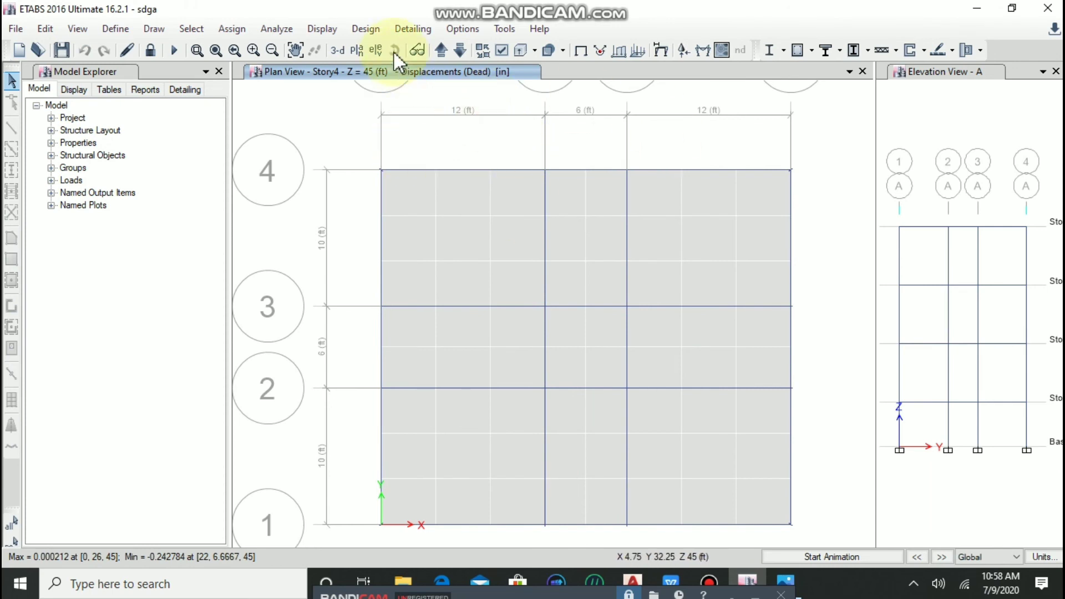
{"action": "left_click", "coordinate": [432, 137]}
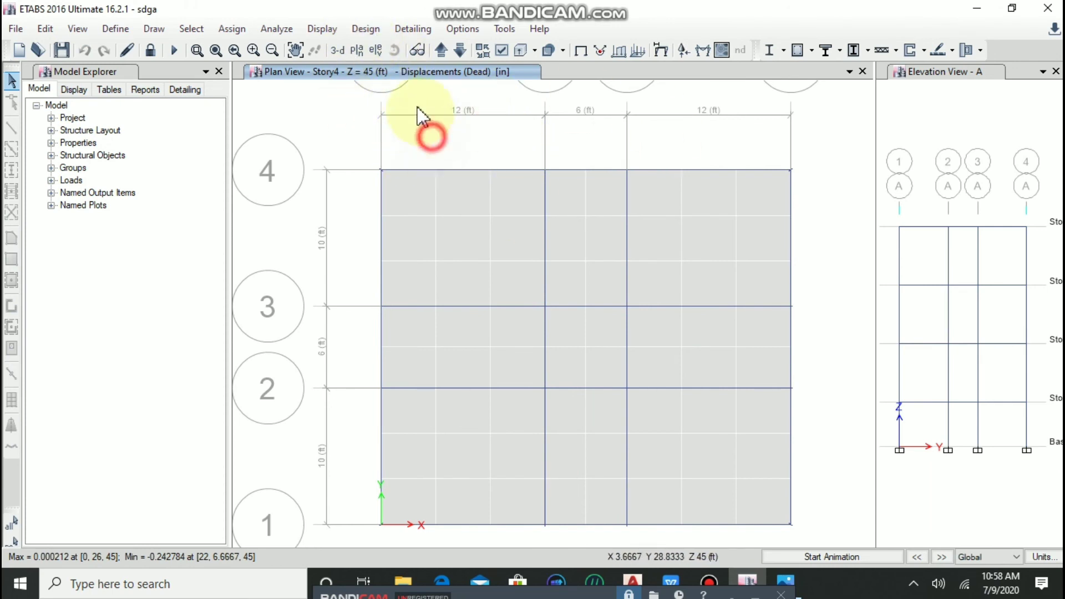
- Select only Story4 as the story for concrete slab design
{"action": "left_click", "coordinate": [361, 28]}
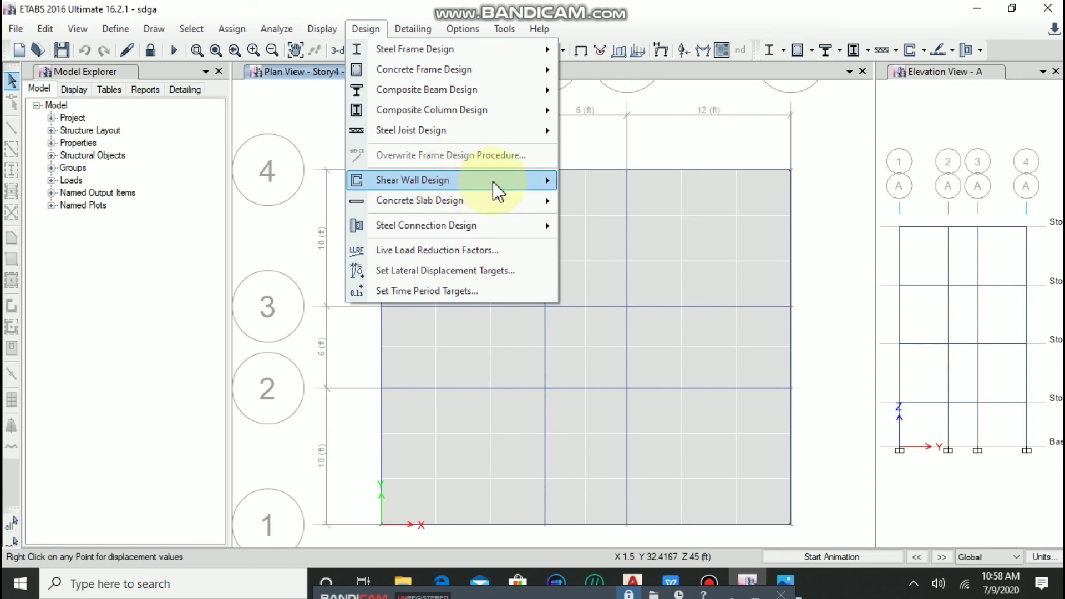
{"action": "mouse_move", "coordinate": [460, 203]}
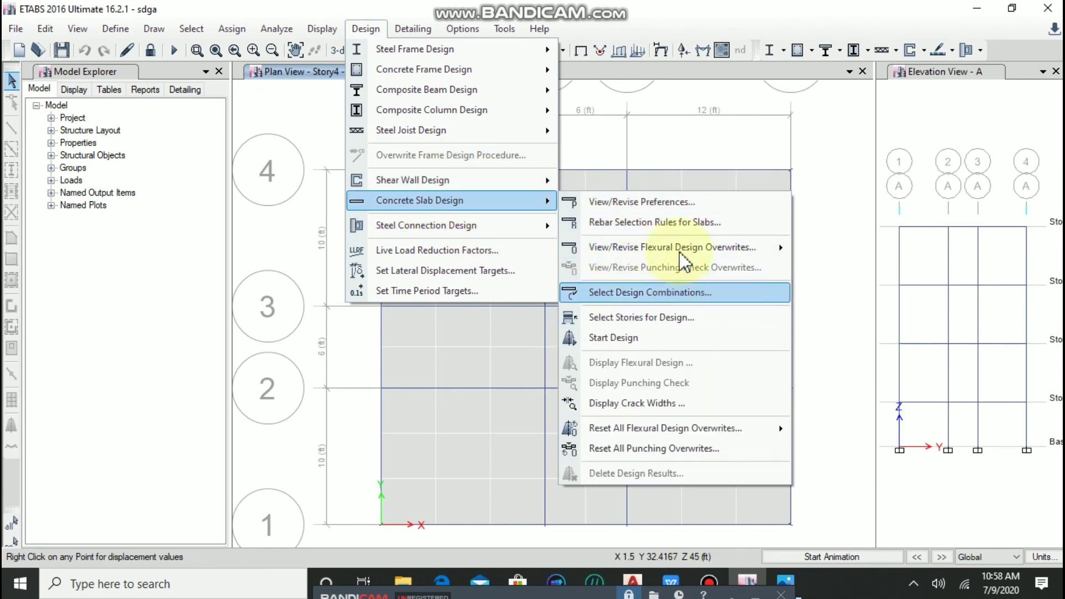
{"action": "mouse_move", "coordinate": [711, 256]}
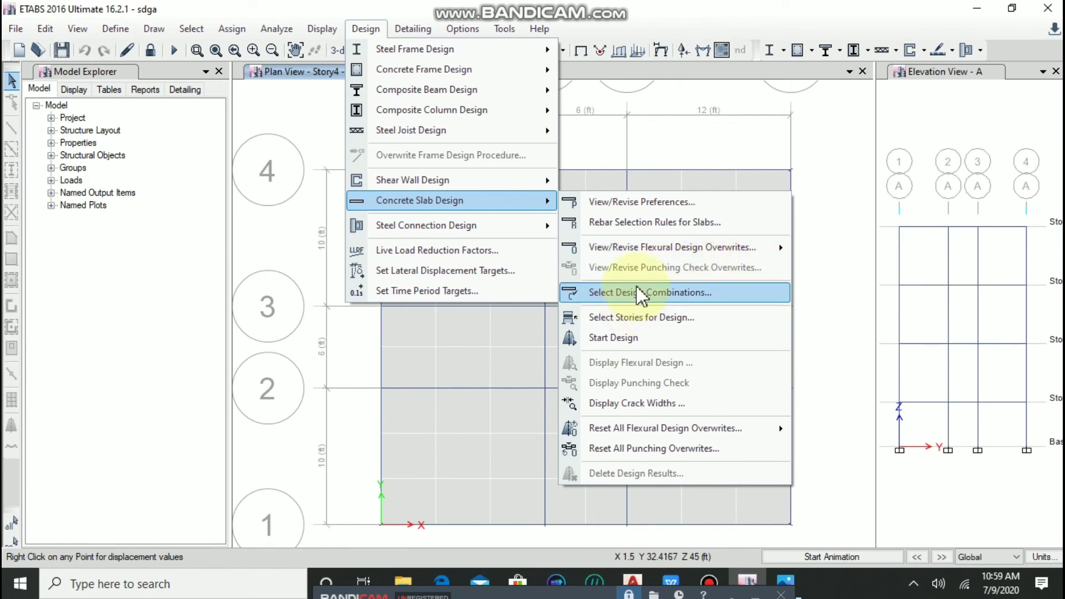
{"action": "mouse_move", "coordinate": [655, 253]}
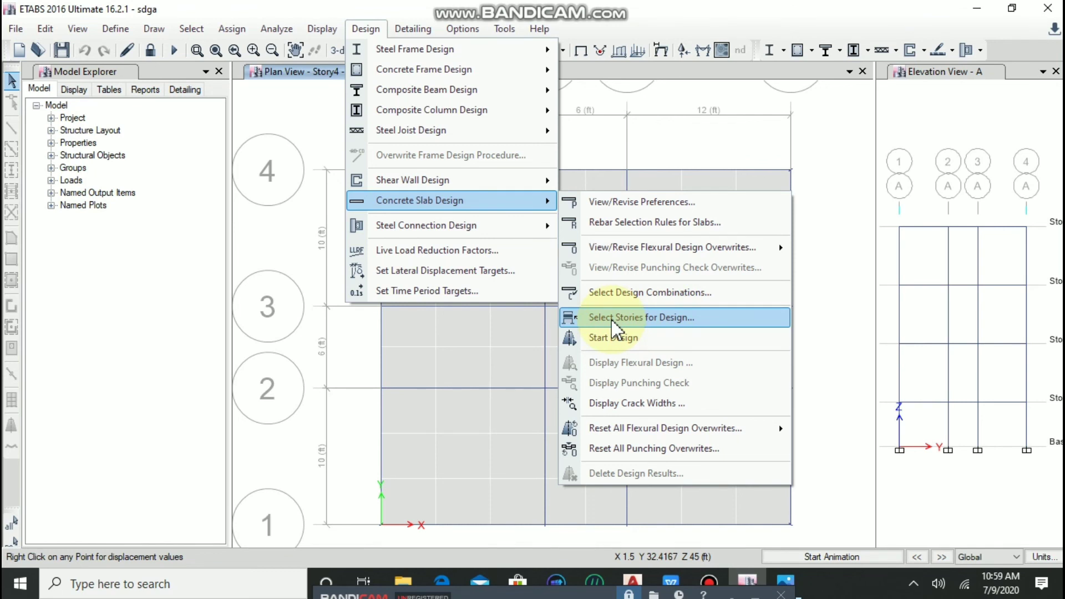
{"action": "left_click", "coordinate": [614, 327]}
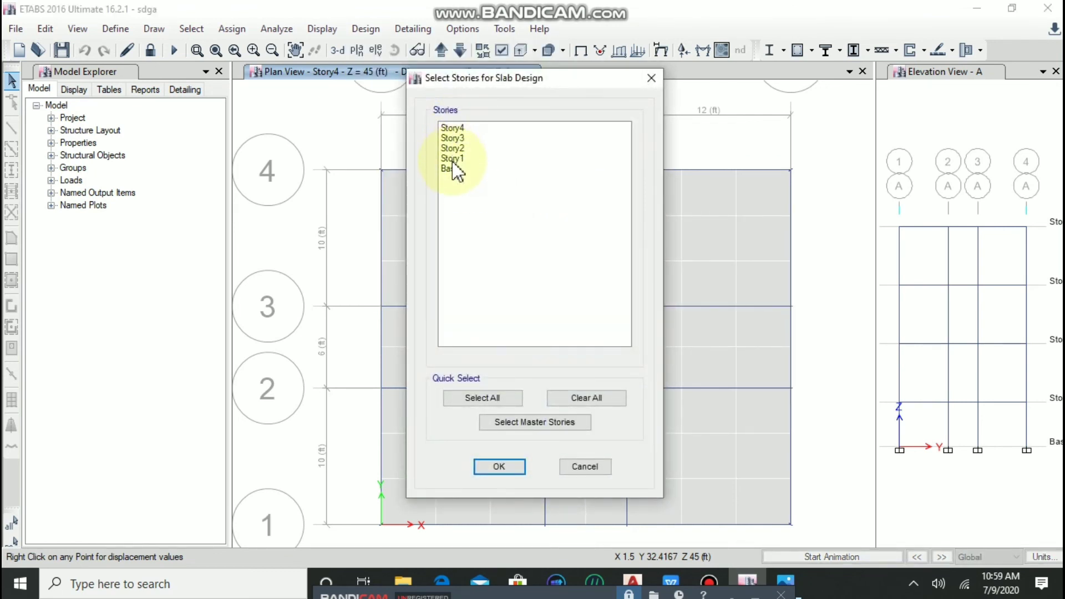
{"action": "left_click", "coordinate": [483, 398]}
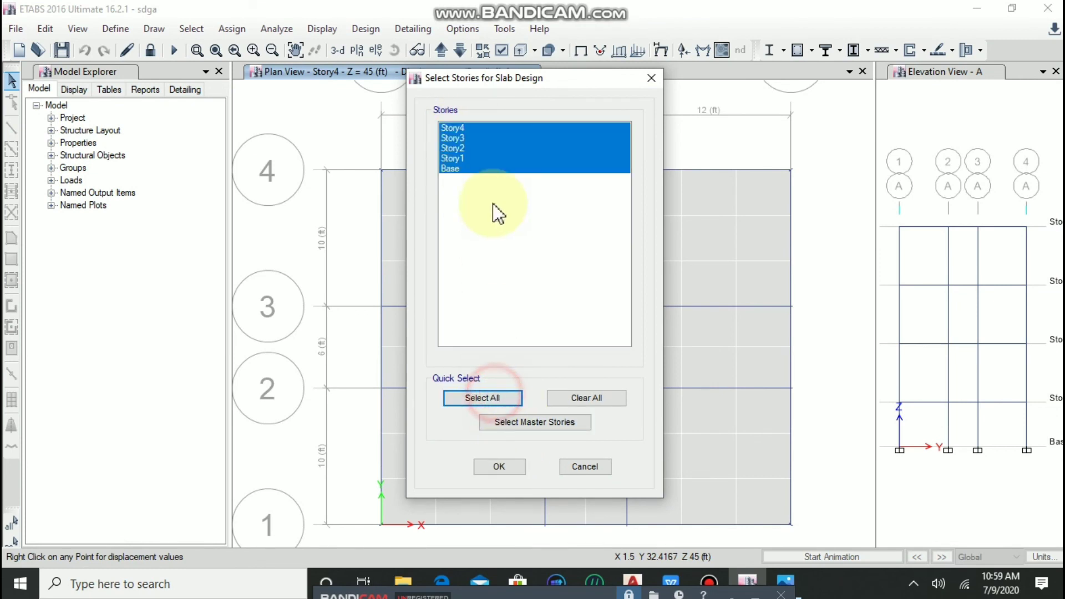
{"action": "left_click", "coordinate": [507, 272]}
{"action": "left_click", "coordinate": [570, 397]}
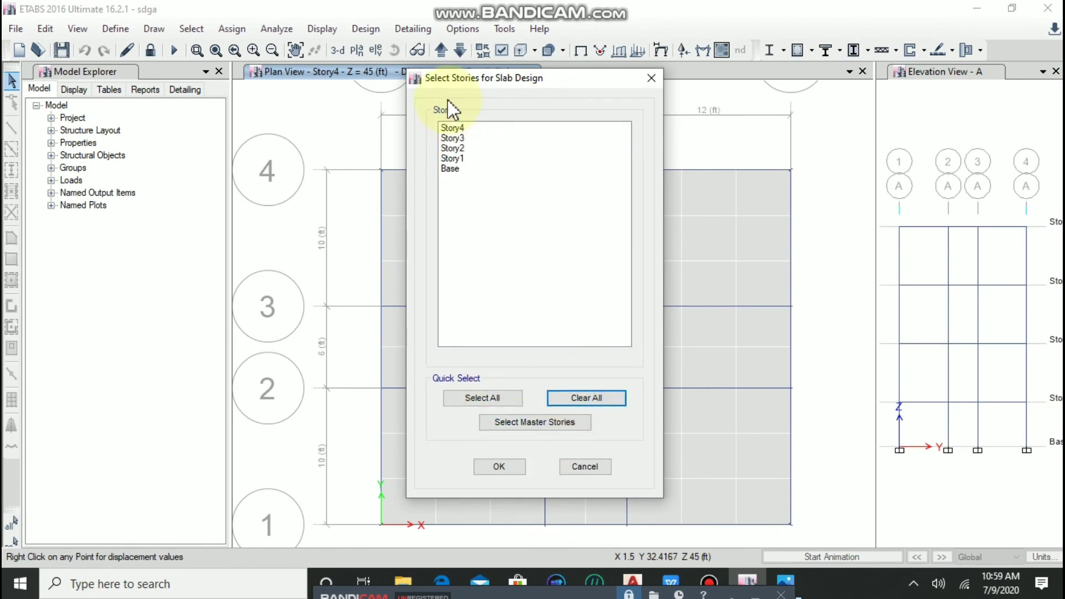
{"action": "left_click", "coordinate": [453, 128]}
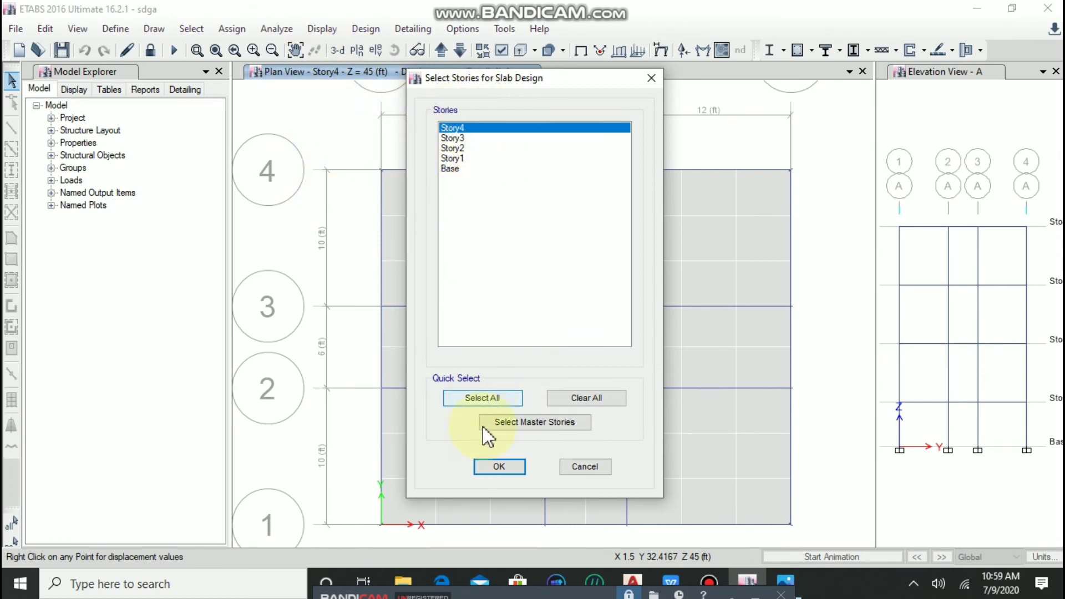
{"action": "left_click", "coordinate": [499, 467]}
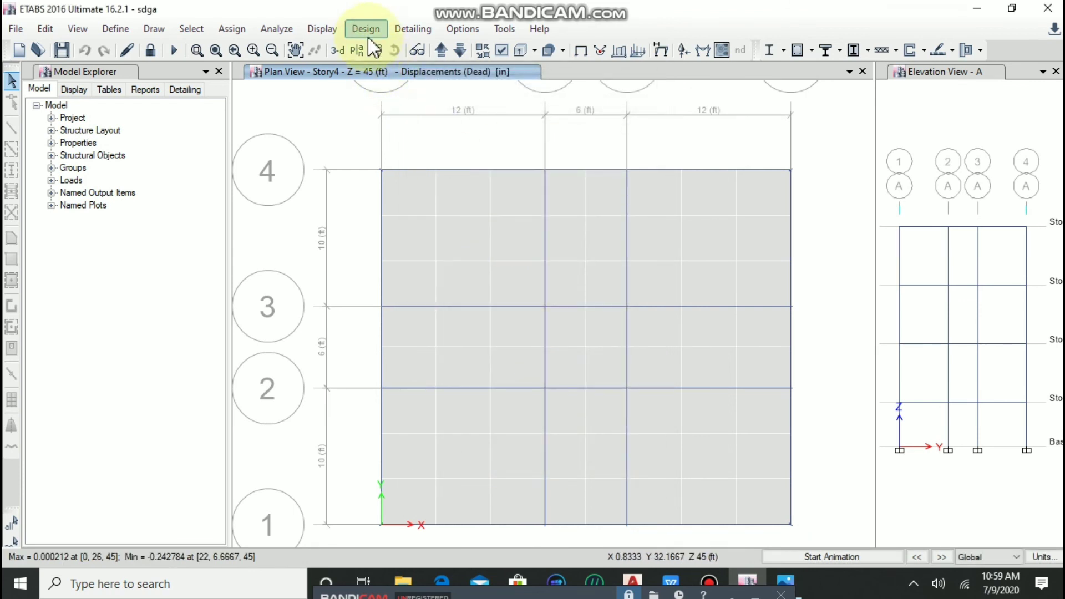
- Run the concrete slab design and make the Story4 plan with the strip reinforcement results active
{"action": "left_click", "coordinate": [366, 28]}
{"action": "mouse_move", "coordinate": [464, 202]}
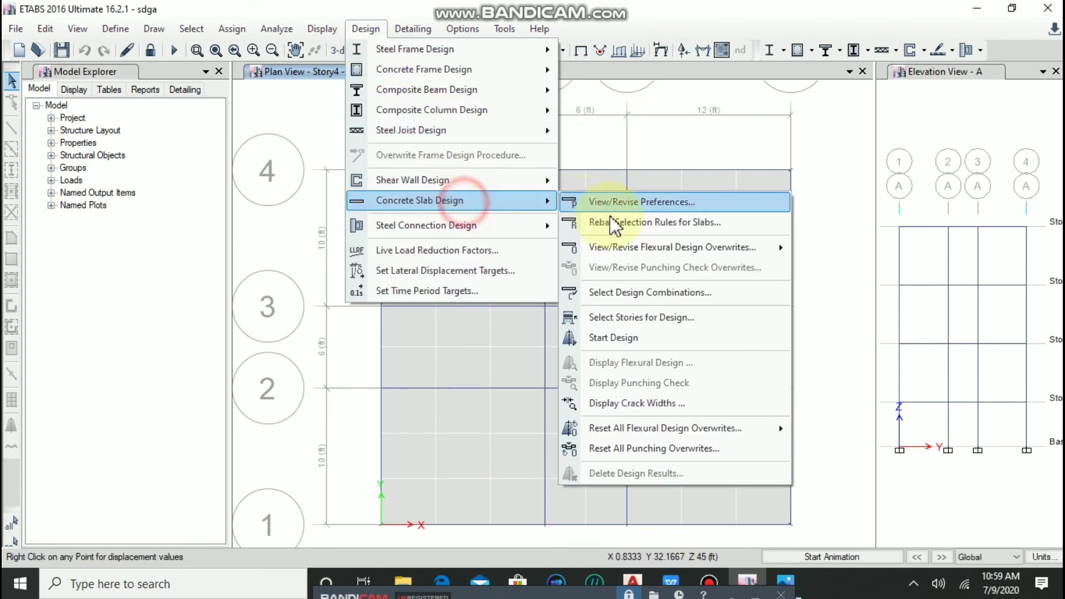
{"action": "left_click", "coordinate": [619, 340]}
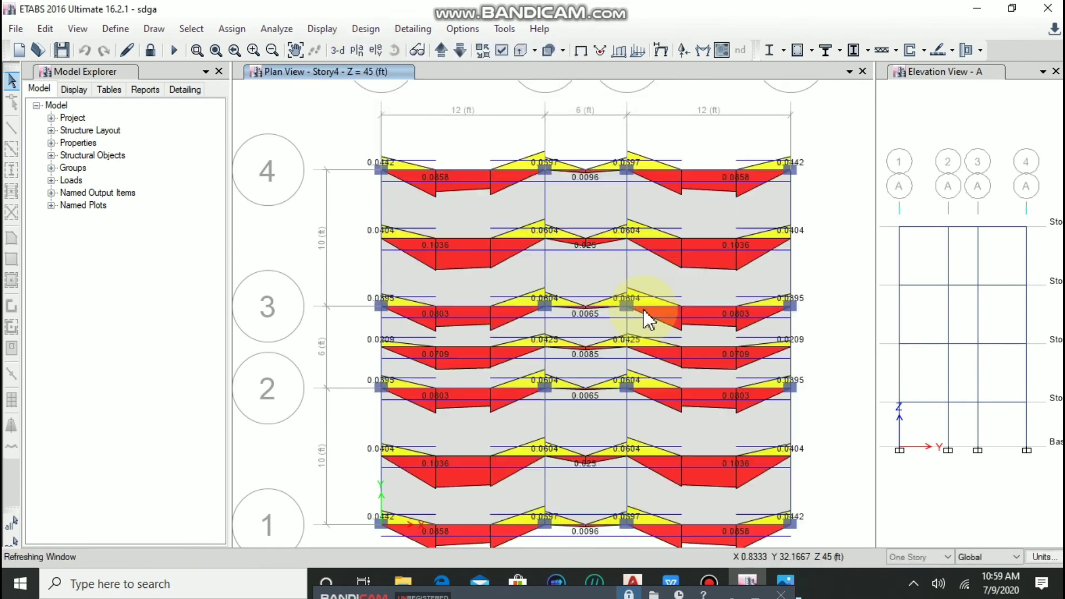
{"action": "left_click", "coordinate": [643, 306]}
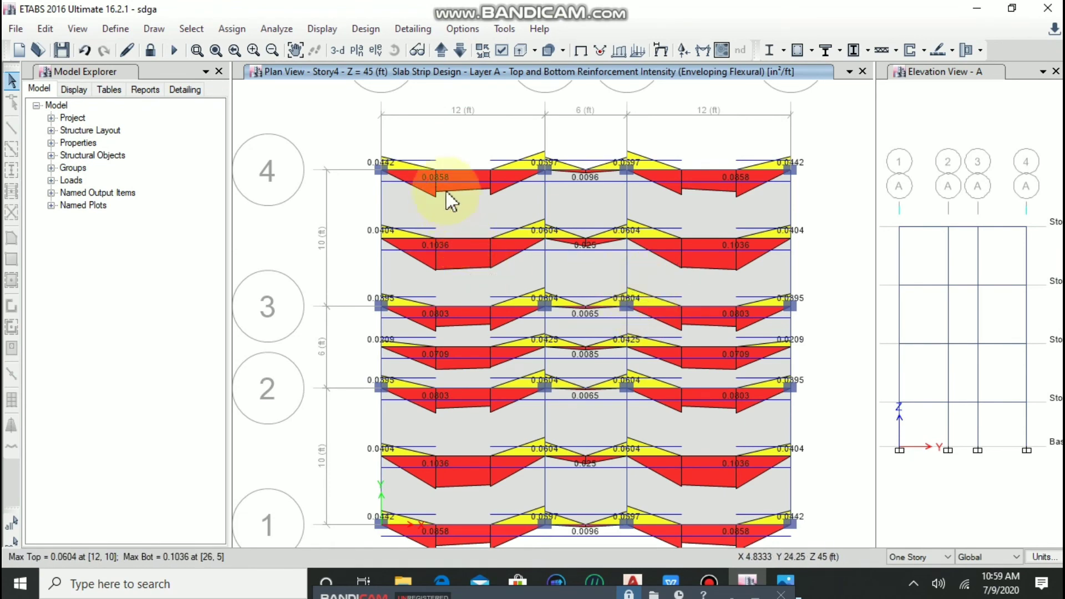
- Open the design details of the layer A column strip along grid line 4 on the Story4 plan
{"action": "scroll", "coordinate": [437, 160], "scroll_direction": "up", "scroll_amount": 5}
{"action": "scroll", "coordinate": [437, 159], "scroll_direction": "down", "scroll_amount": 3}
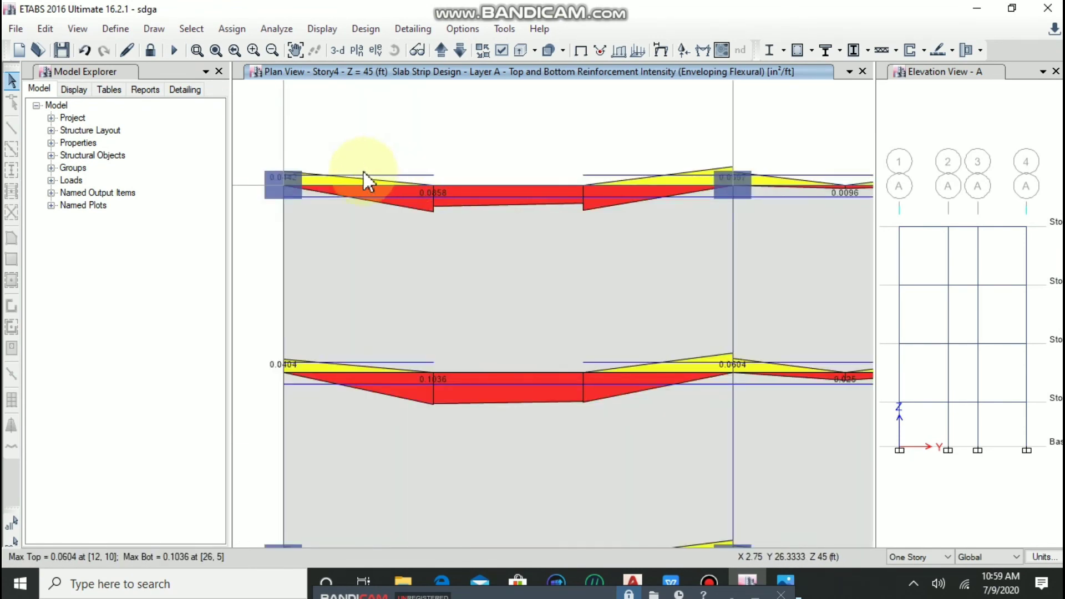
{"action": "scroll", "coordinate": [364, 174], "scroll_direction": "down", "scroll_amount": 2}
{"action": "left_click", "coordinate": [343, 184]}
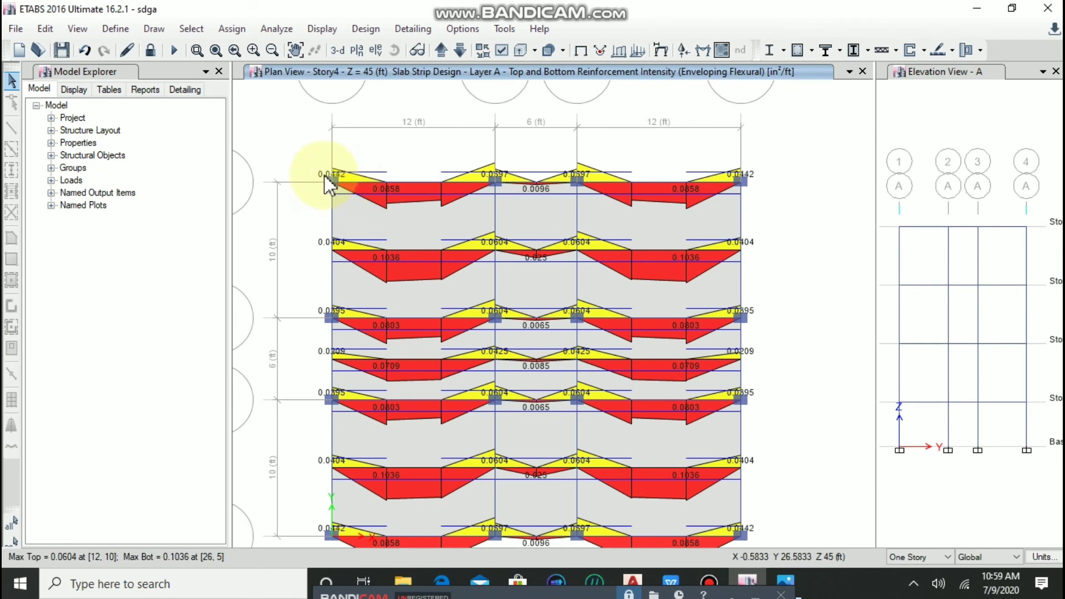
{"action": "left_click", "coordinate": [341, 182]}
{"action": "left_click", "coordinate": [344, 180]}
{"action": "left_click", "coordinate": [347, 182]}
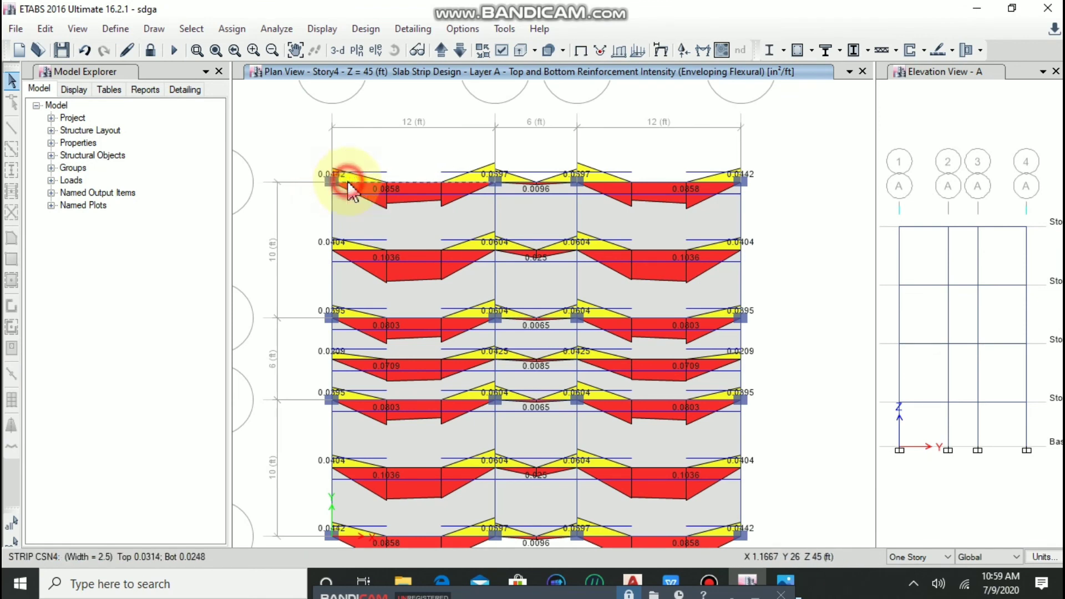
{"action": "right_click", "coordinate": [347, 181]}
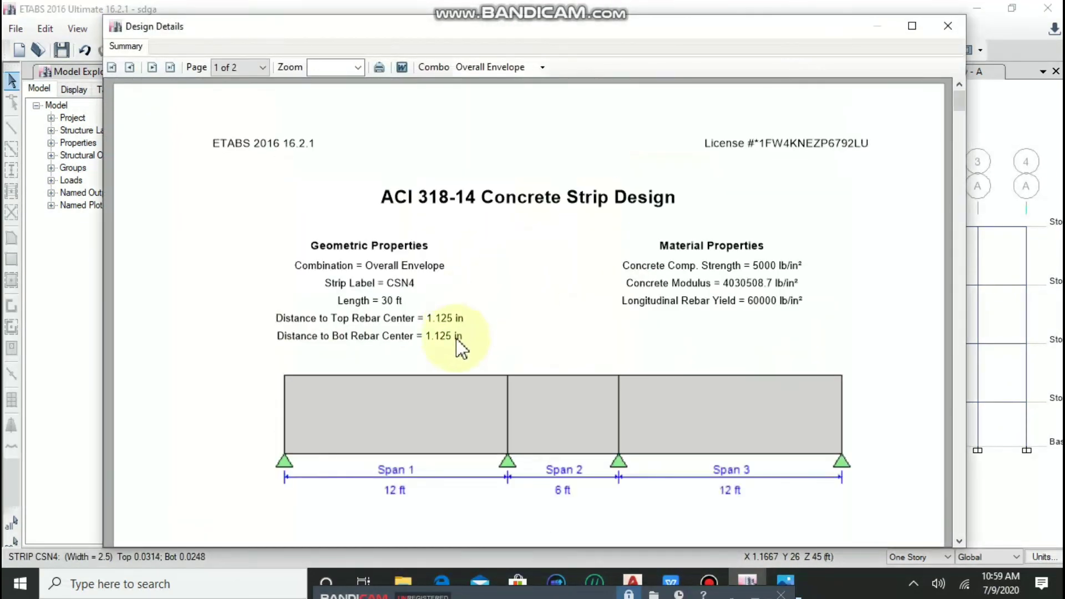
- Examine the strip's design report, covering geometric and material properties, moment diagram and longitudinal reinforcement, and close it
{"action": "scroll", "coordinate": [626, 231], "scroll_direction": "down", "scroll_amount": 1}
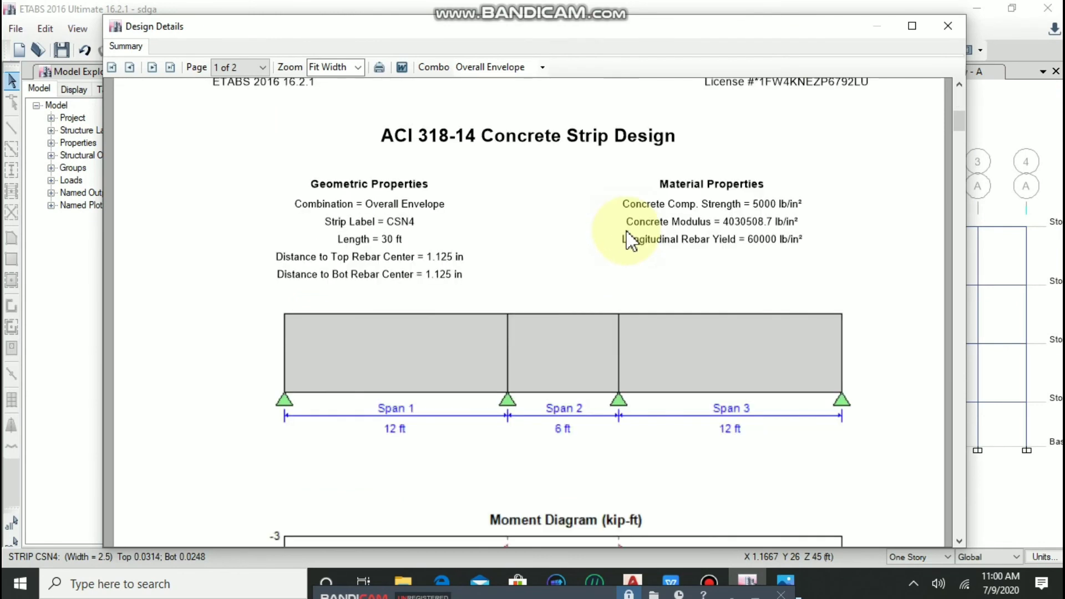
{"action": "scroll", "coordinate": [627, 231], "scroll_direction": "down", "scroll_amount": 1}
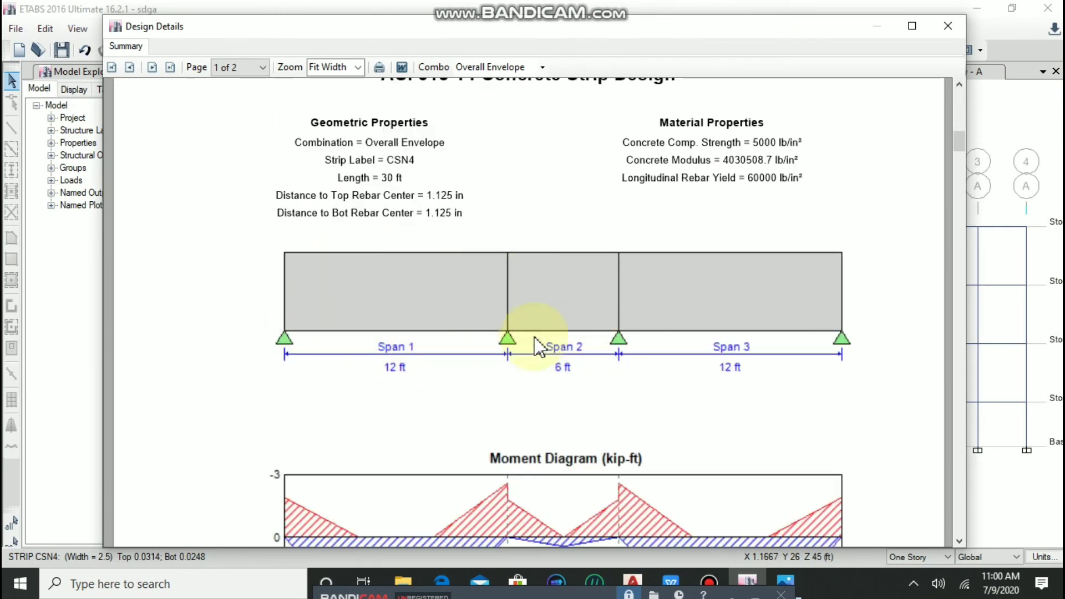
{"action": "scroll", "coordinate": [747, 316], "scroll_direction": "down", "scroll_amount": 2}
{"action": "scroll", "coordinate": [697, 390], "scroll_direction": "down", "scroll_amount": 1}
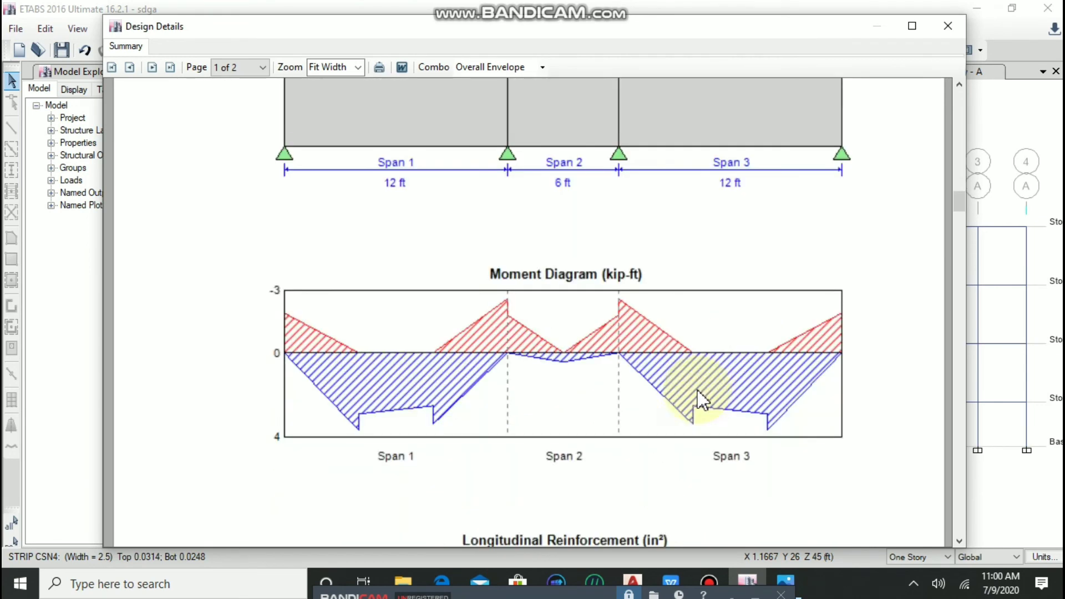
{"action": "scroll", "coordinate": [542, 280], "scroll_direction": "down", "scroll_amount": 4}
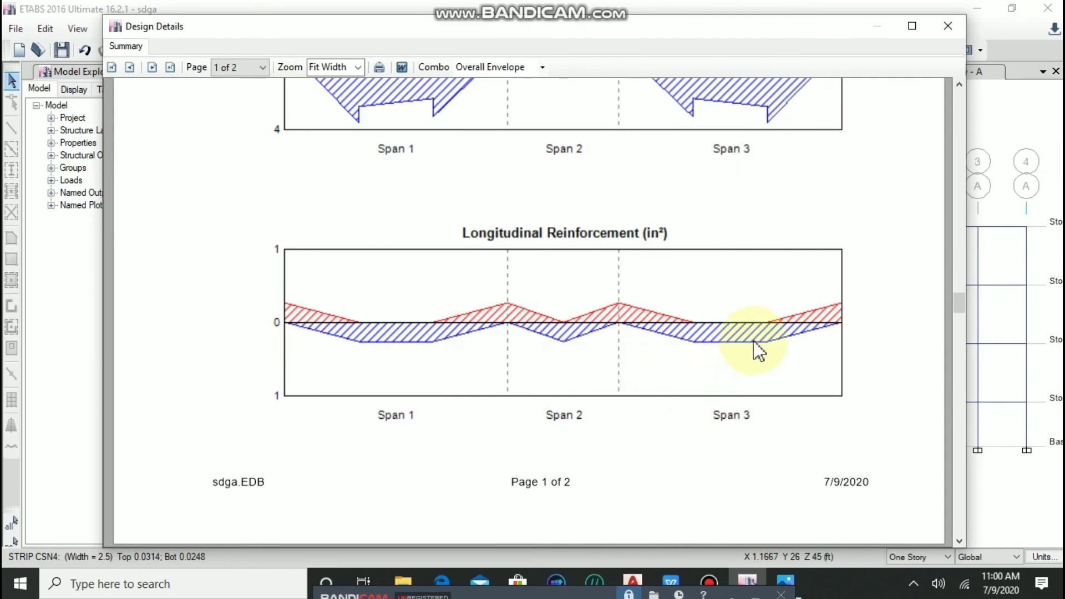
{"action": "scroll", "coordinate": [627, 344], "scroll_direction": "down", "scroll_amount": 4}
{"action": "scroll", "coordinate": [624, 333], "scroll_direction": "down", "scroll_amount": 6}
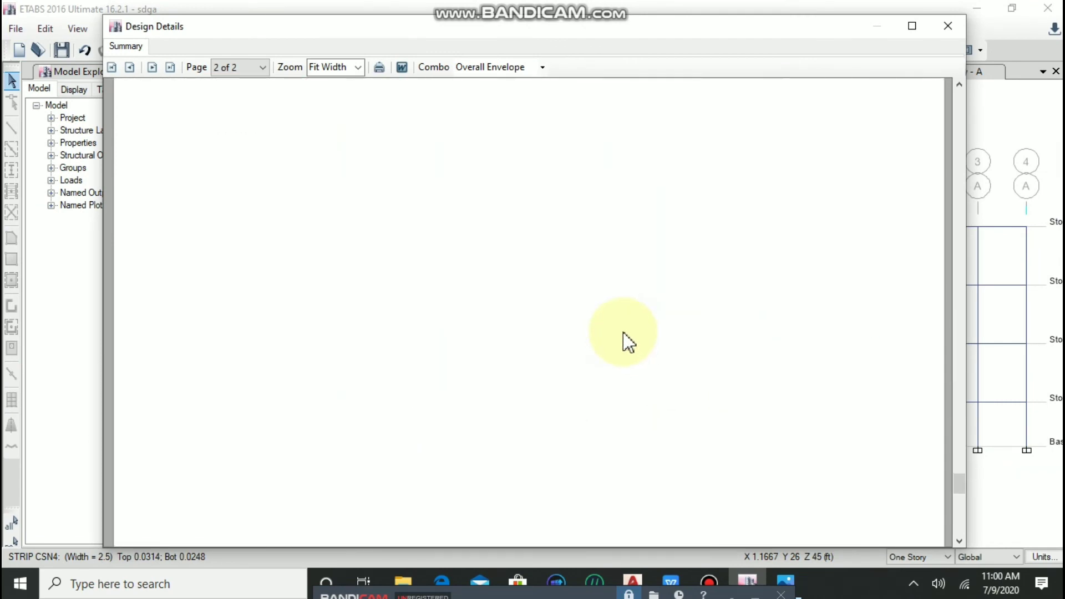
{"action": "scroll", "coordinate": [624, 338], "scroll_direction": "up", "scroll_amount": 4}
{"action": "scroll", "coordinate": [624, 337], "scroll_direction": "up", "scroll_amount": 8}
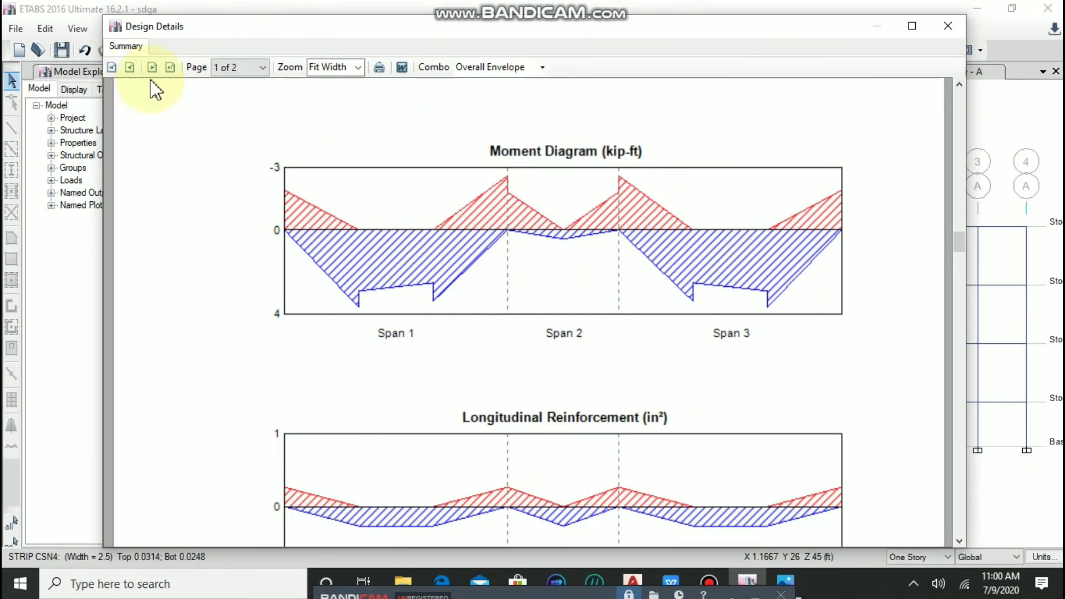
{"action": "scroll", "coordinate": [680, 261], "scroll_direction": "up", "scroll_amount": 5}
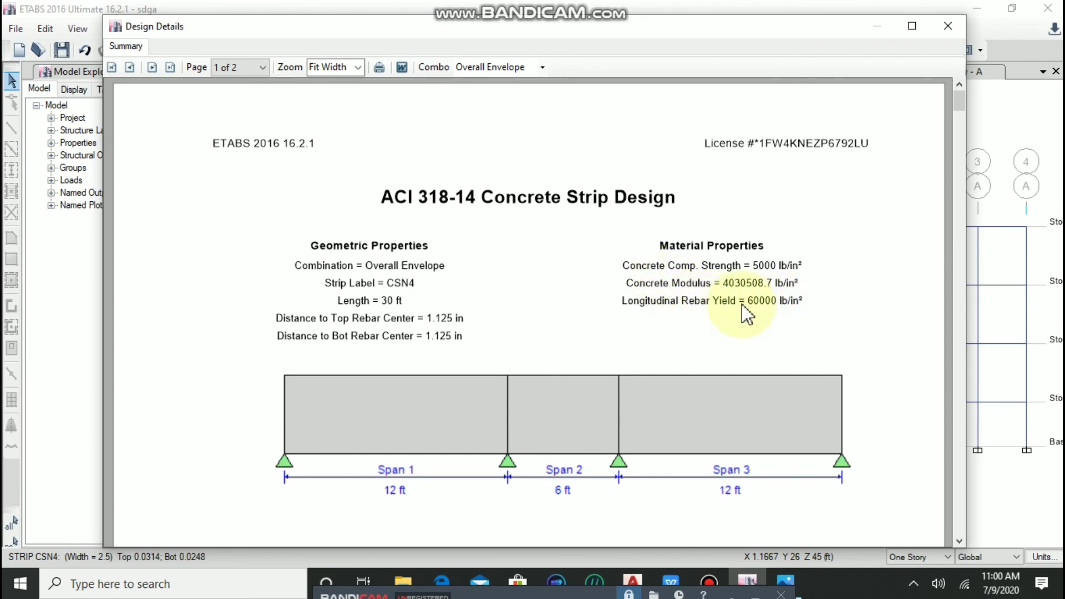
{"action": "left_click", "coordinate": [949, 27]}
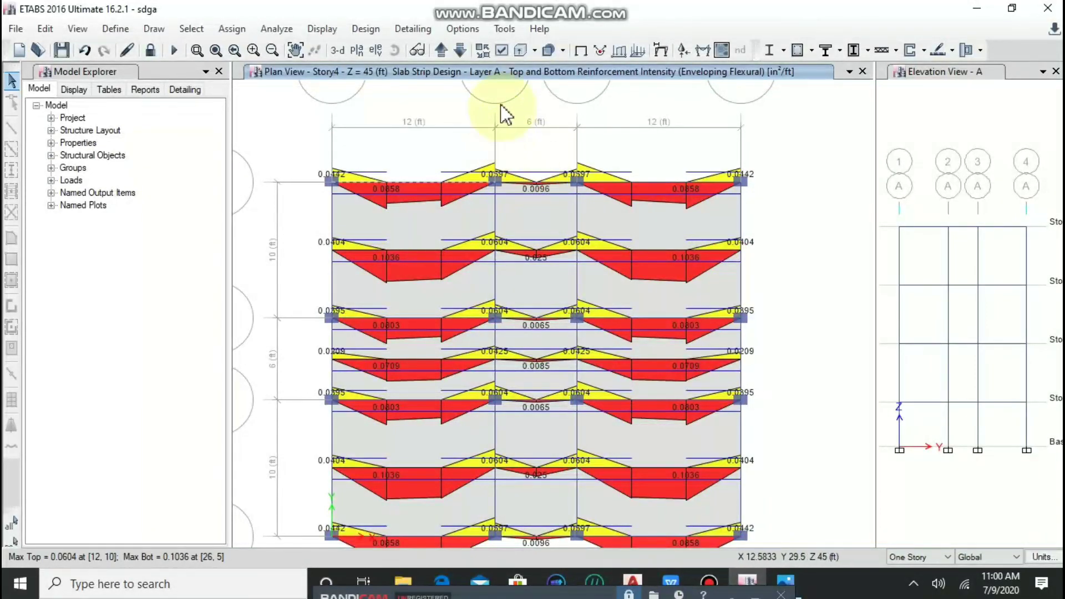
{"action": "left_click", "coordinate": [366, 29]}
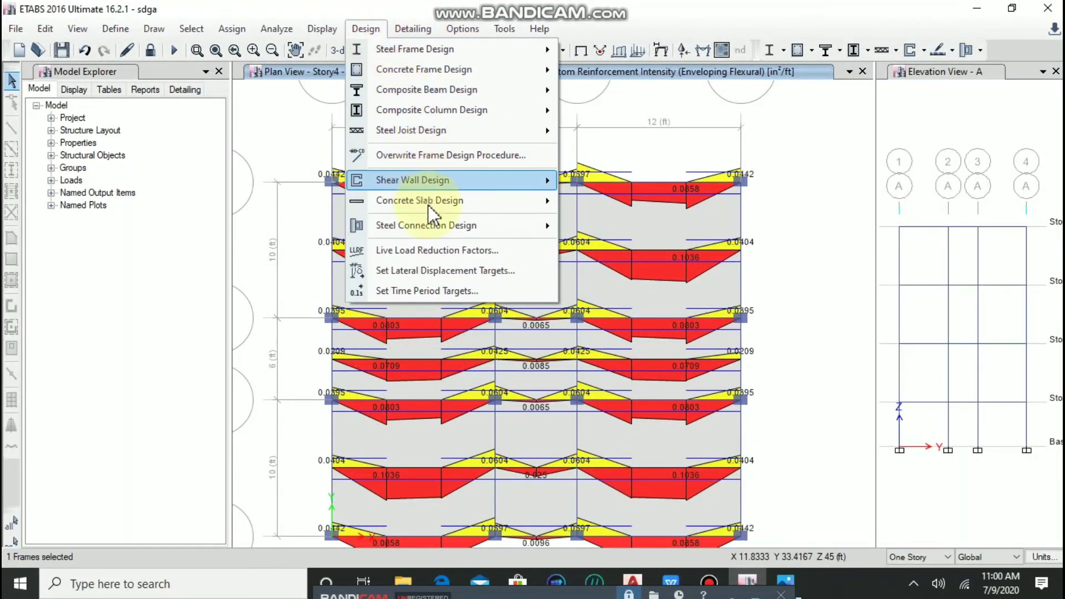
{"action": "mouse_move", "coordinate": [429, 204]}
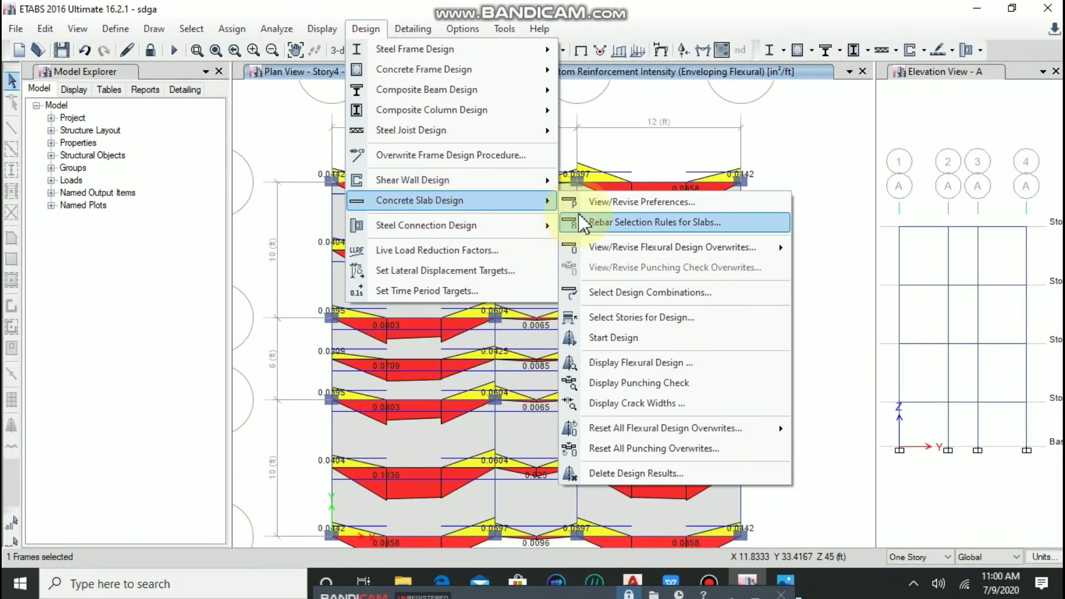
{"action": "left_click", "coordinate": [670, 364]}
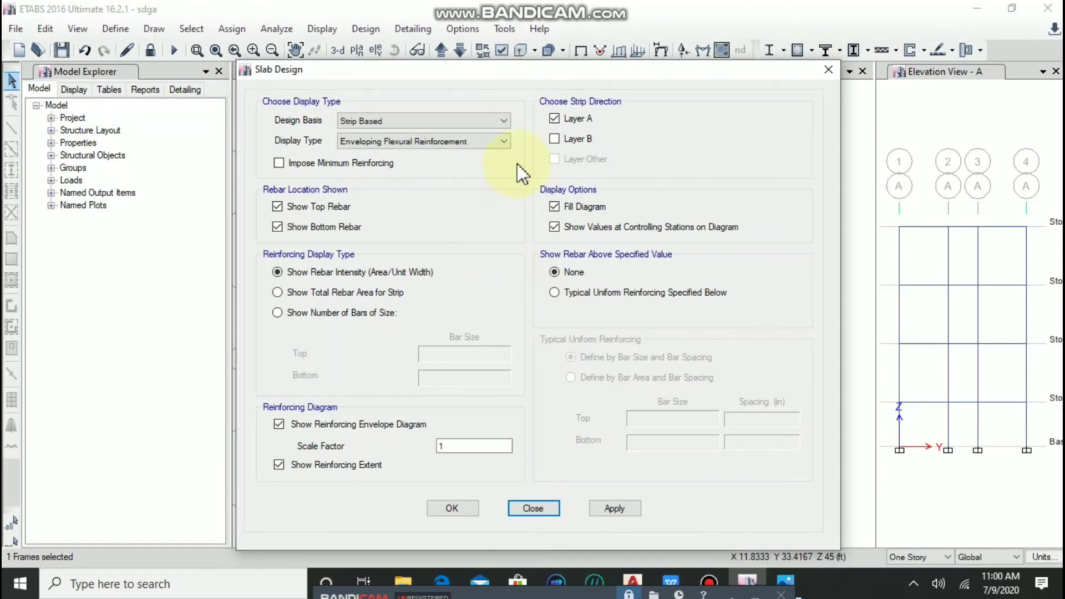
{"action": "left_click", "coordinate": [534, 508]}
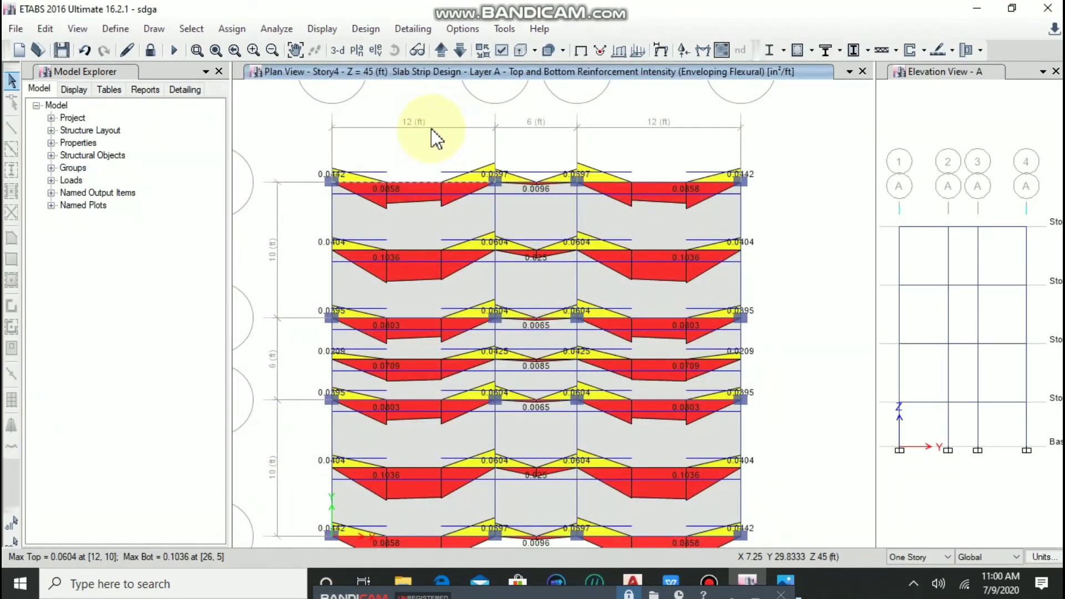
{"action": "left_click", "coordinate": [322, 29]}
{"action": "left_click", "coordinate": [367, 28]}
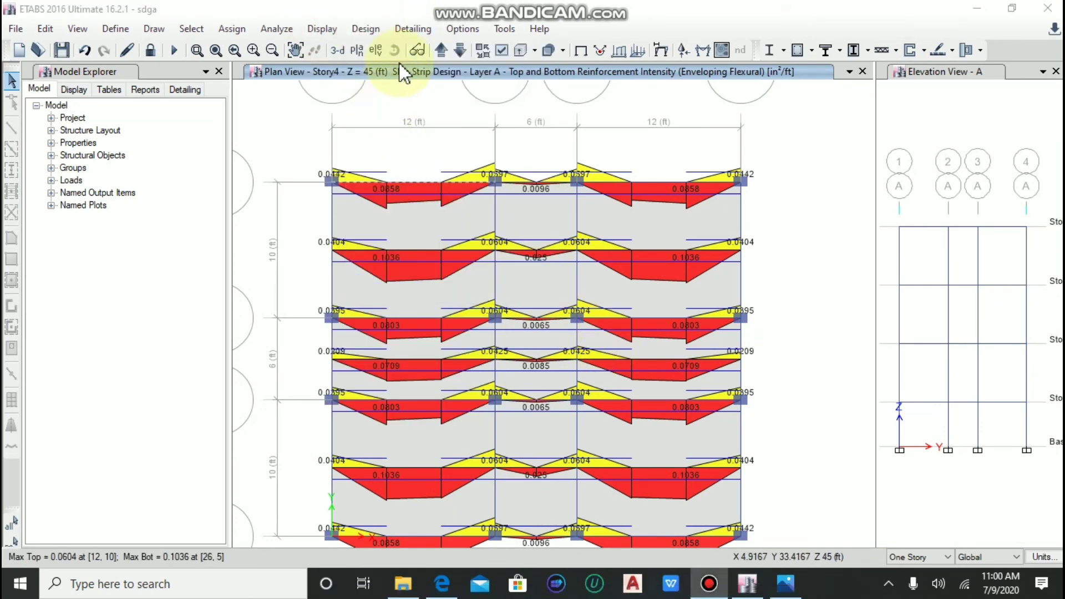
{"action": "left_click", "coordinate": [408, 166]}
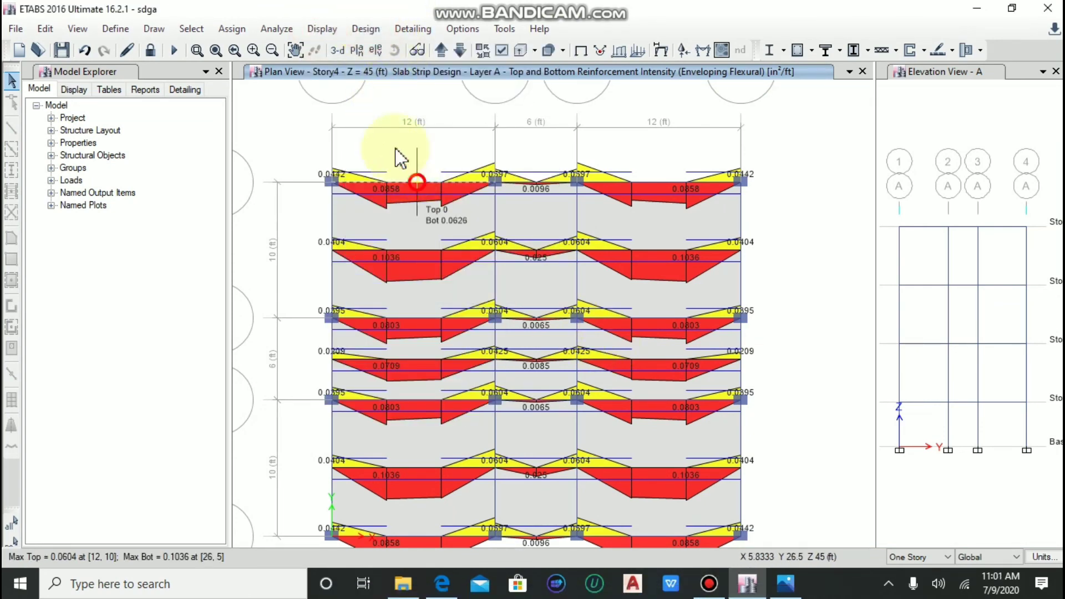
- Set the strip-based flexural display to include both Layer A and Layer B and show rebar above a typical uniform reinforcing specified by size and spacing
{"action": "left_click", "coordinate": [370, 28]}
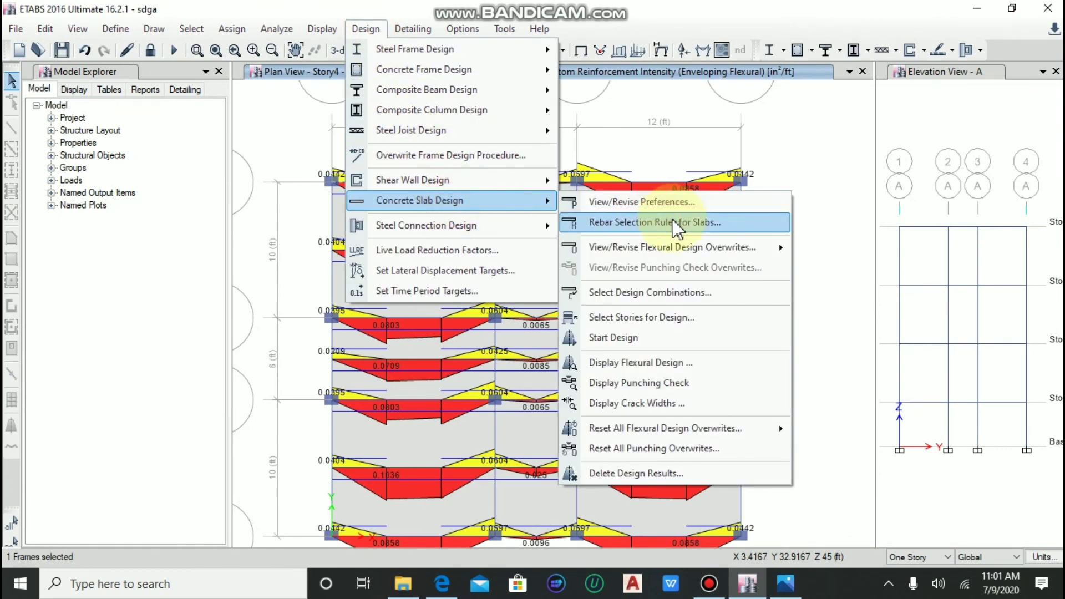
{"action": "left_click", "coordinate": [641, 364]}
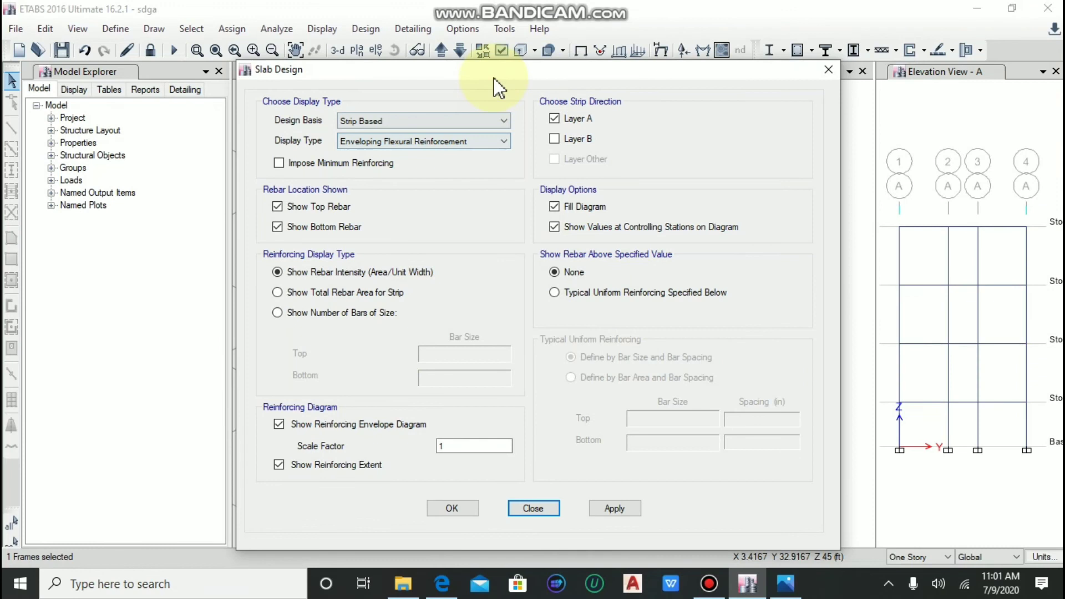
{"action": "left_click_drag", "start_coordinate": [494, 78], "coordinate": [432, 76]}
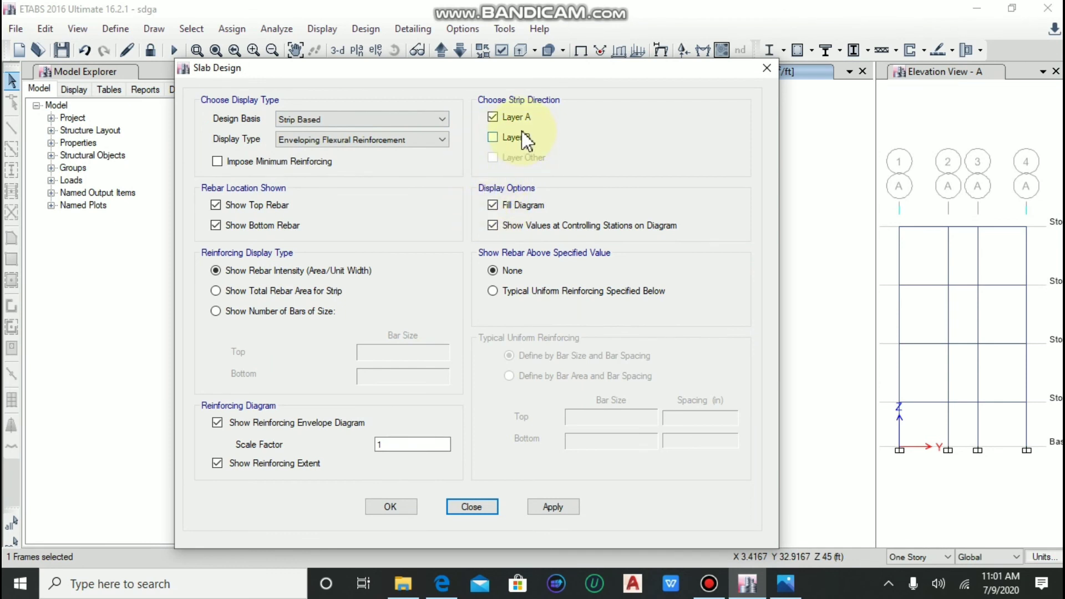
{"action": "left_click", "coordinate": [495, 137]}
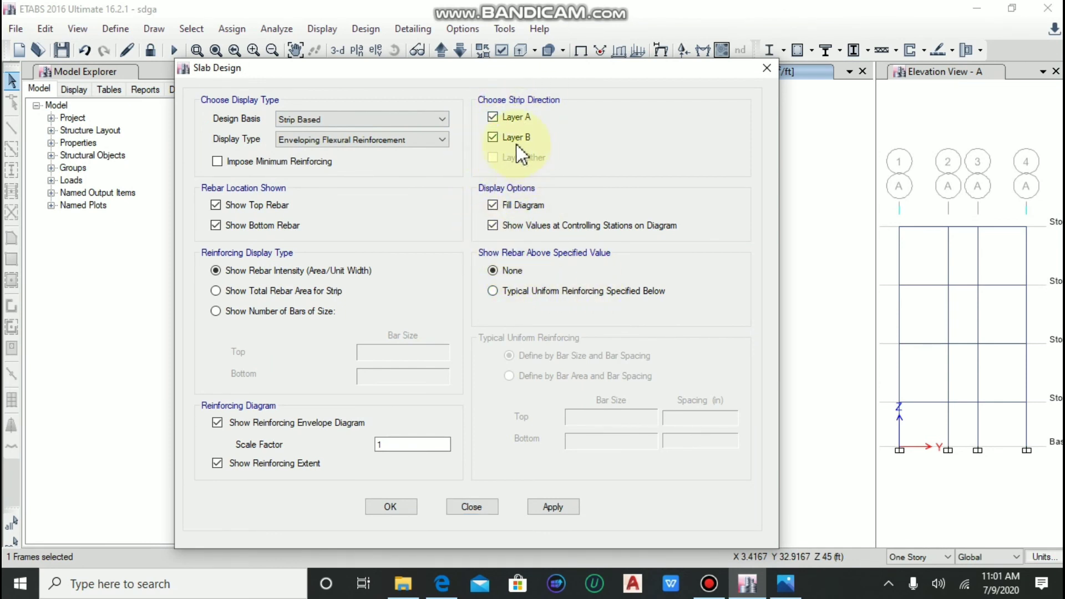
{"action": "left_click", "coordinate": [511, 292]}
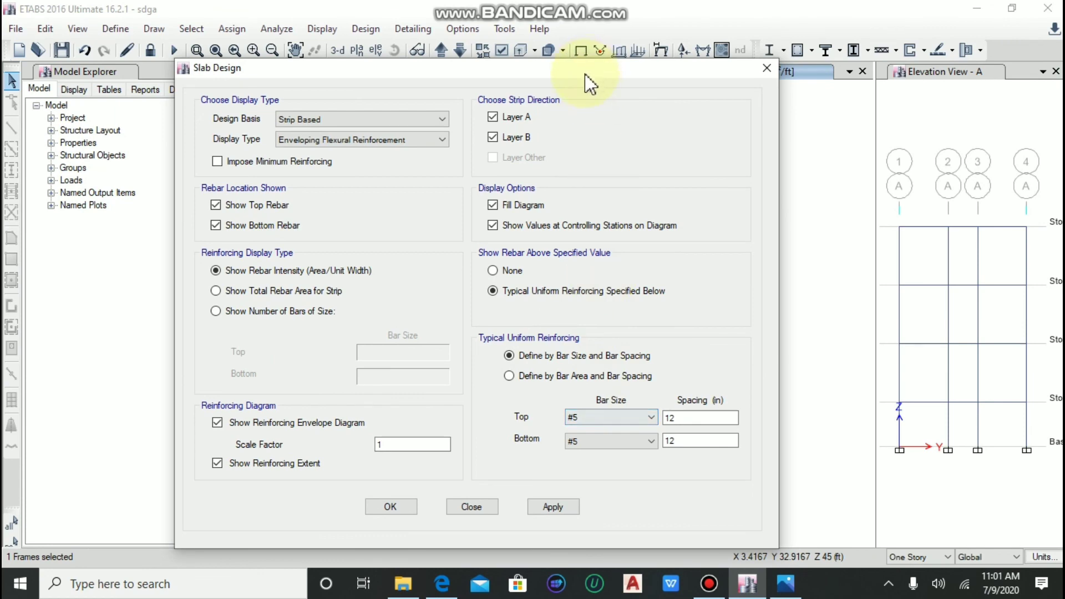
{"action": "left_click_drag", "start_coordinate": [588, 76], "coordinate": [151, 22]}
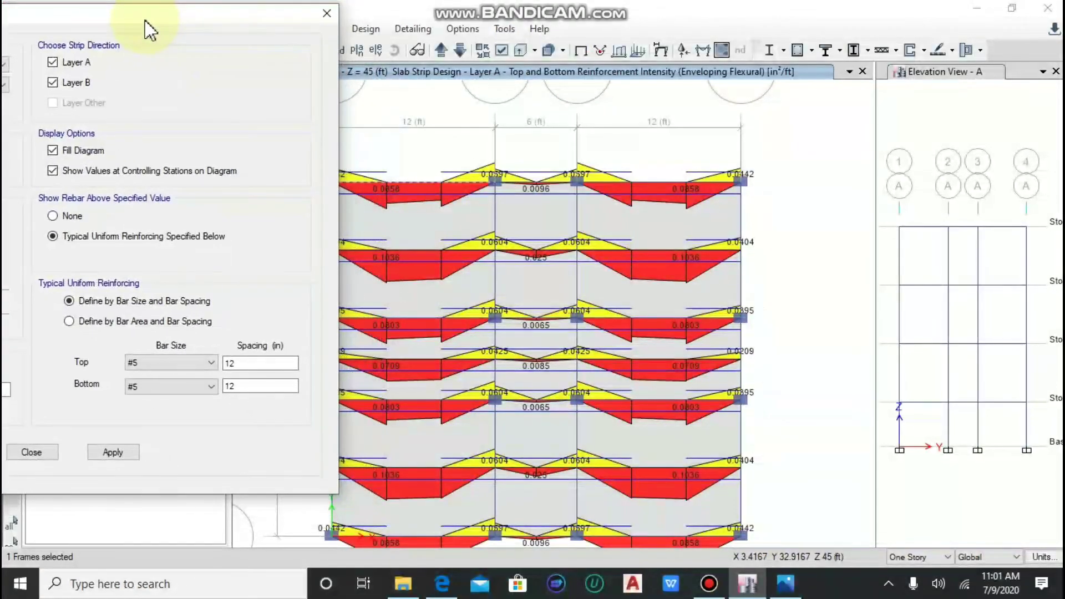
{"action": "left_click_drag", "start_coordinate": [283, 9], "coordinate": [219, 11]}
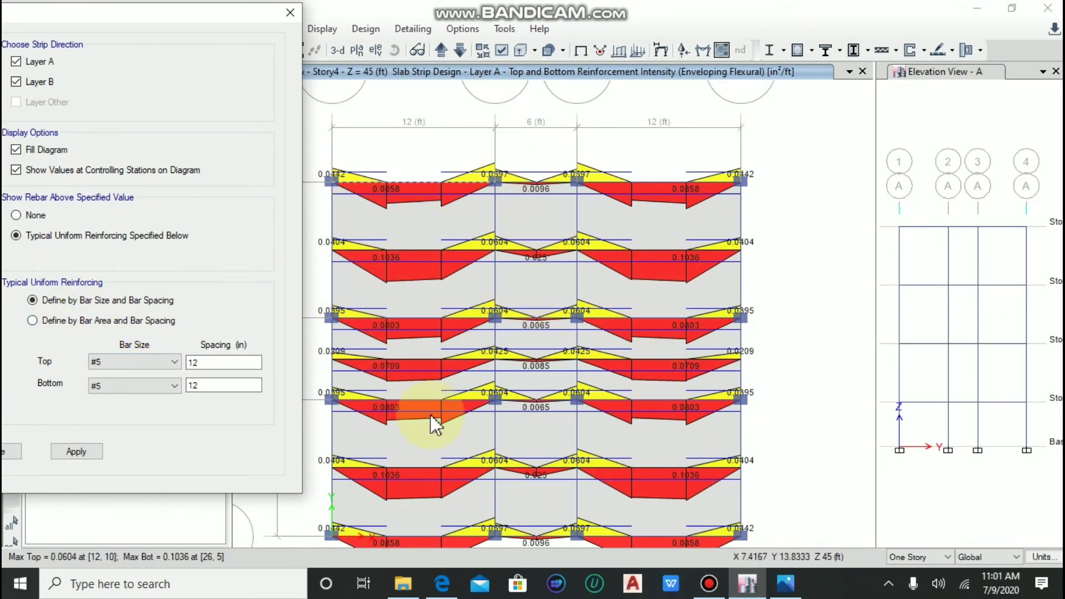
{"action": "left_click", "coordinate": [453, 249]}
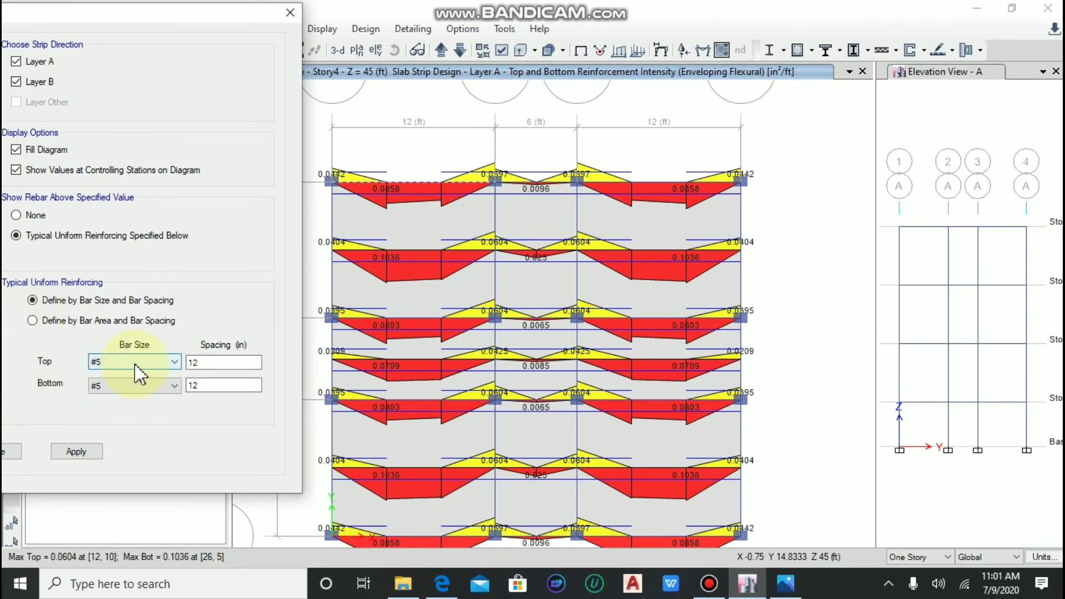
- Set the typical uniform reinforcing bar sizes to #3 for the top and #4 for the bottom
{"action": "left_click", "coordinate": [160, 363]}
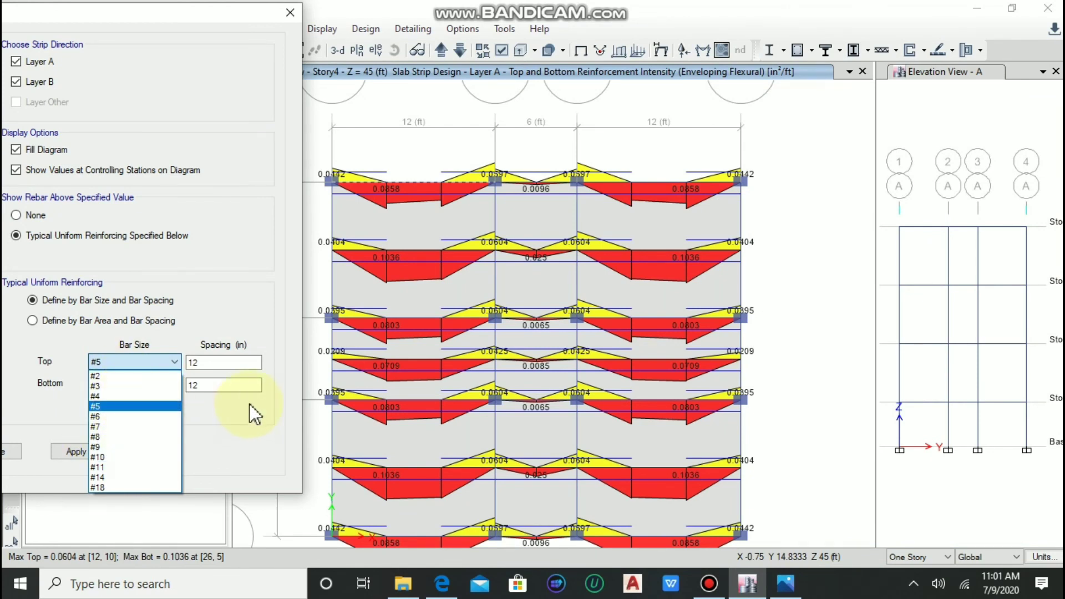
{"action": "left_click", "coordinate": [128, 386]}
{"action": "left_click", "coordinate": [214, 363]}
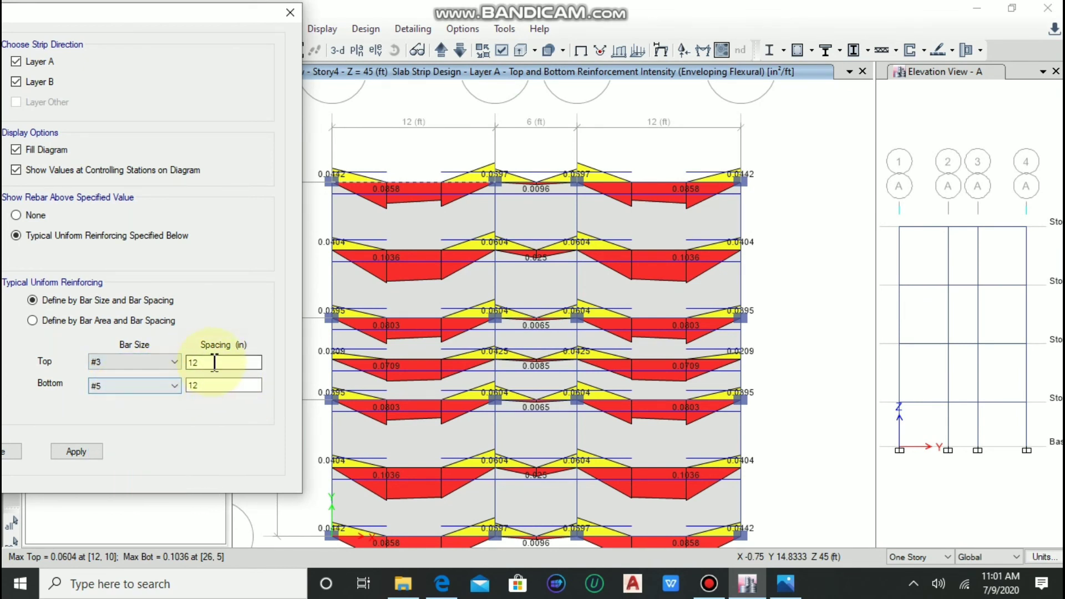
{"action": "left_click", "coordinate": [137, 390]}
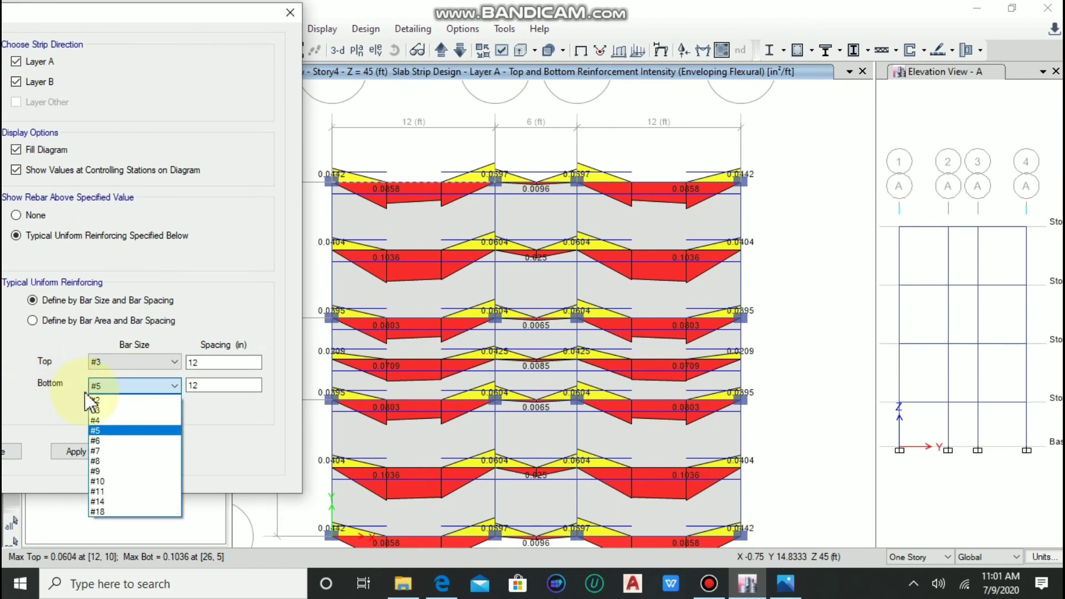
{"action": "left_click", "coordinate": [119, 420]}
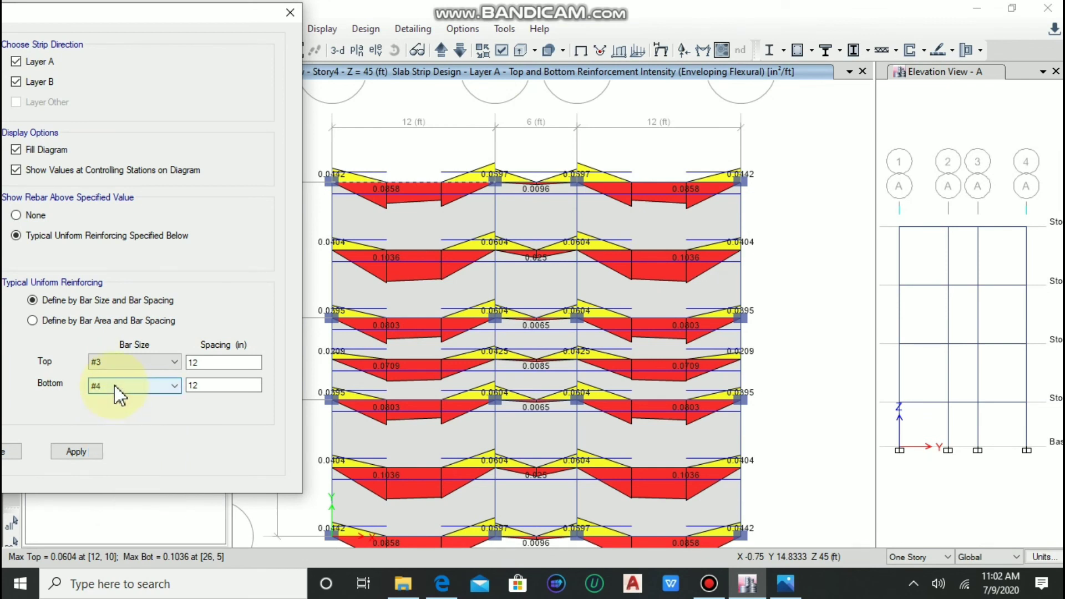
- Set the top and bottom uniform bar spacing to 24 in and apply the display settings to the Story4 plan
{"action": "double_click", "coordinate": [205, 362]}
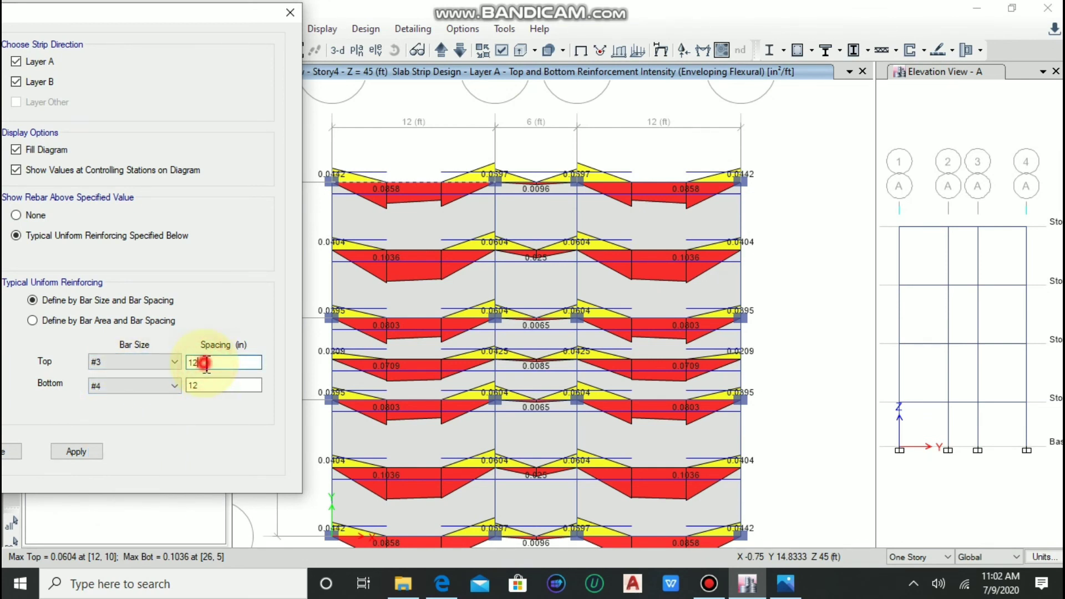
{"action": "type", "text": "24"}
{"action": "double_click", "coordinate": [211, 386]}
{"action": "type", "text": "2"}
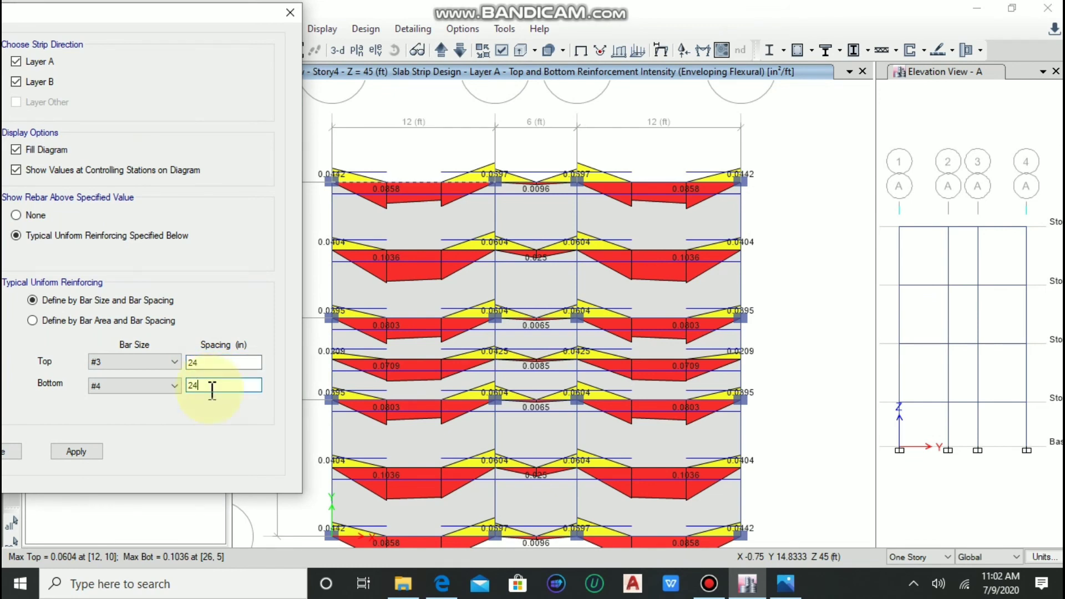
{"action": "left_click", "coordinate": [76, 452]}
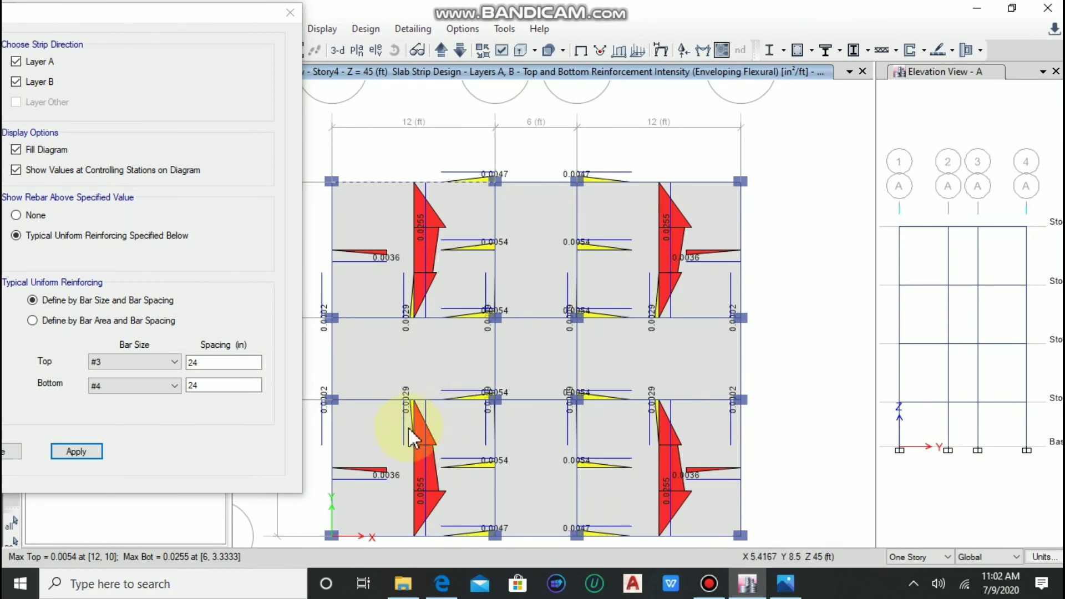
{"action": "mouse_move", "coordinate": [593, 596]}
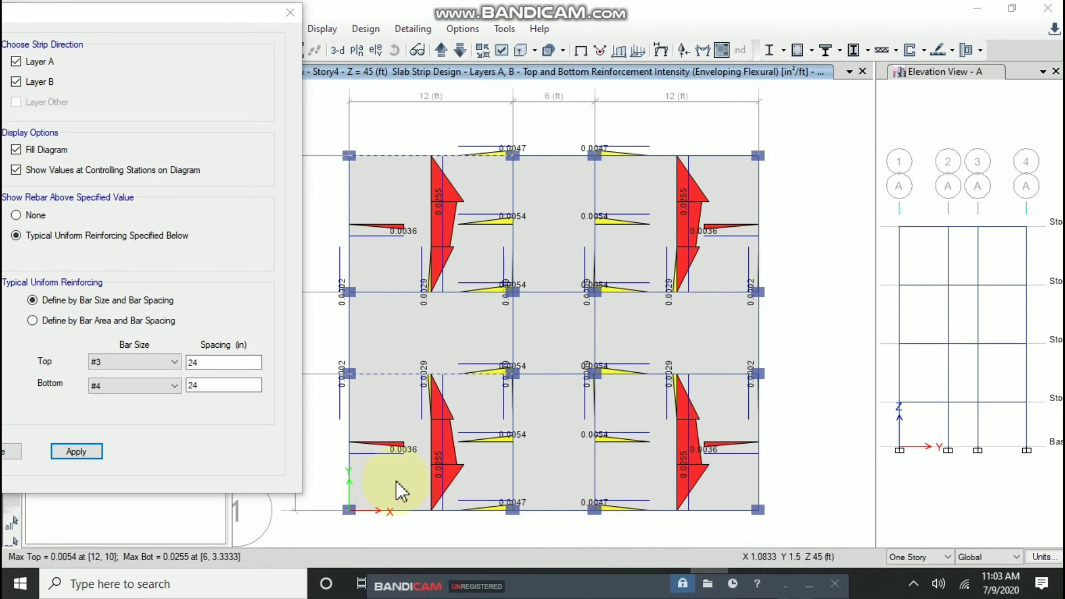
{"action": "left_click", "coordinate": [470, 442]}
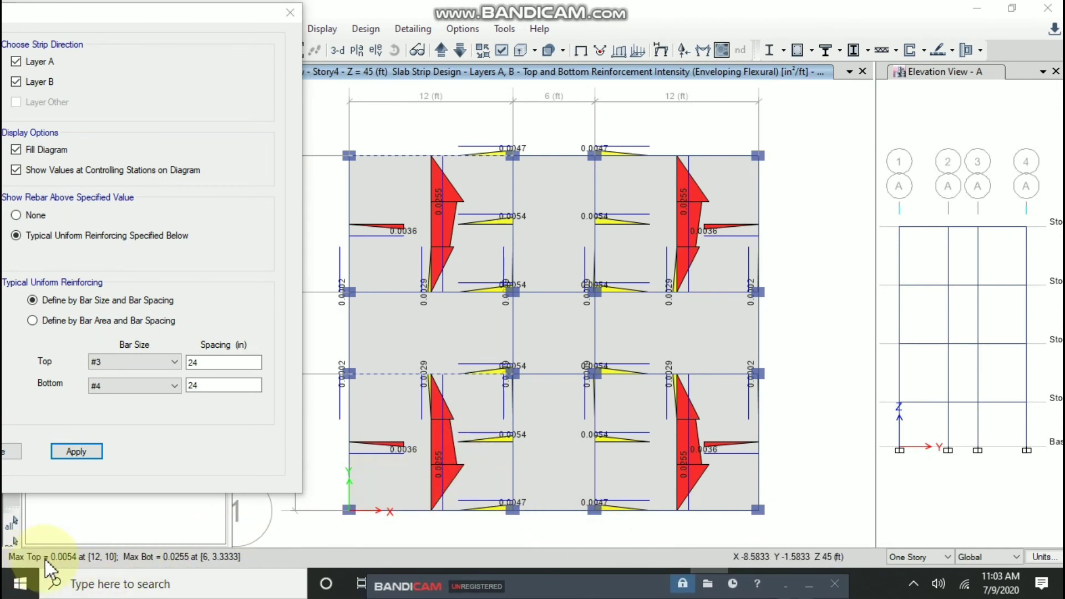